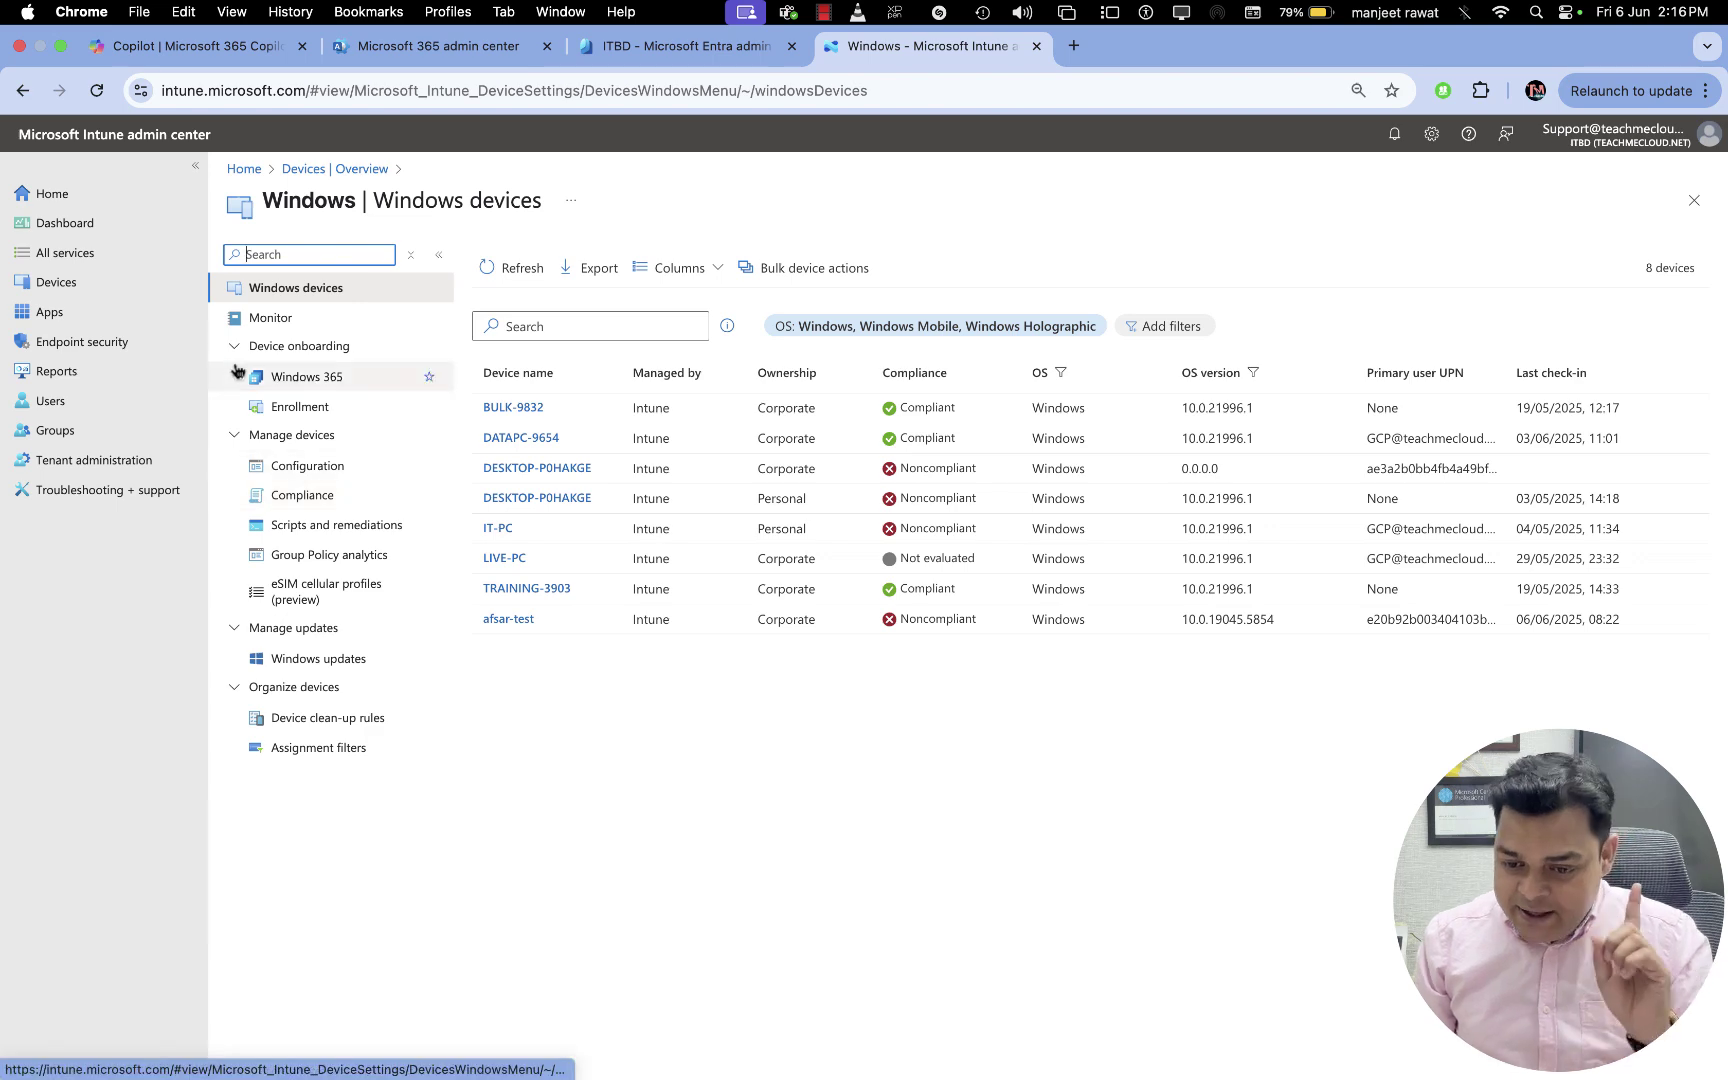
Review the enrolled Android devices in Intune, then return to the Devices overview.
{"action": "left_click", "coordinate": [95, 284]}
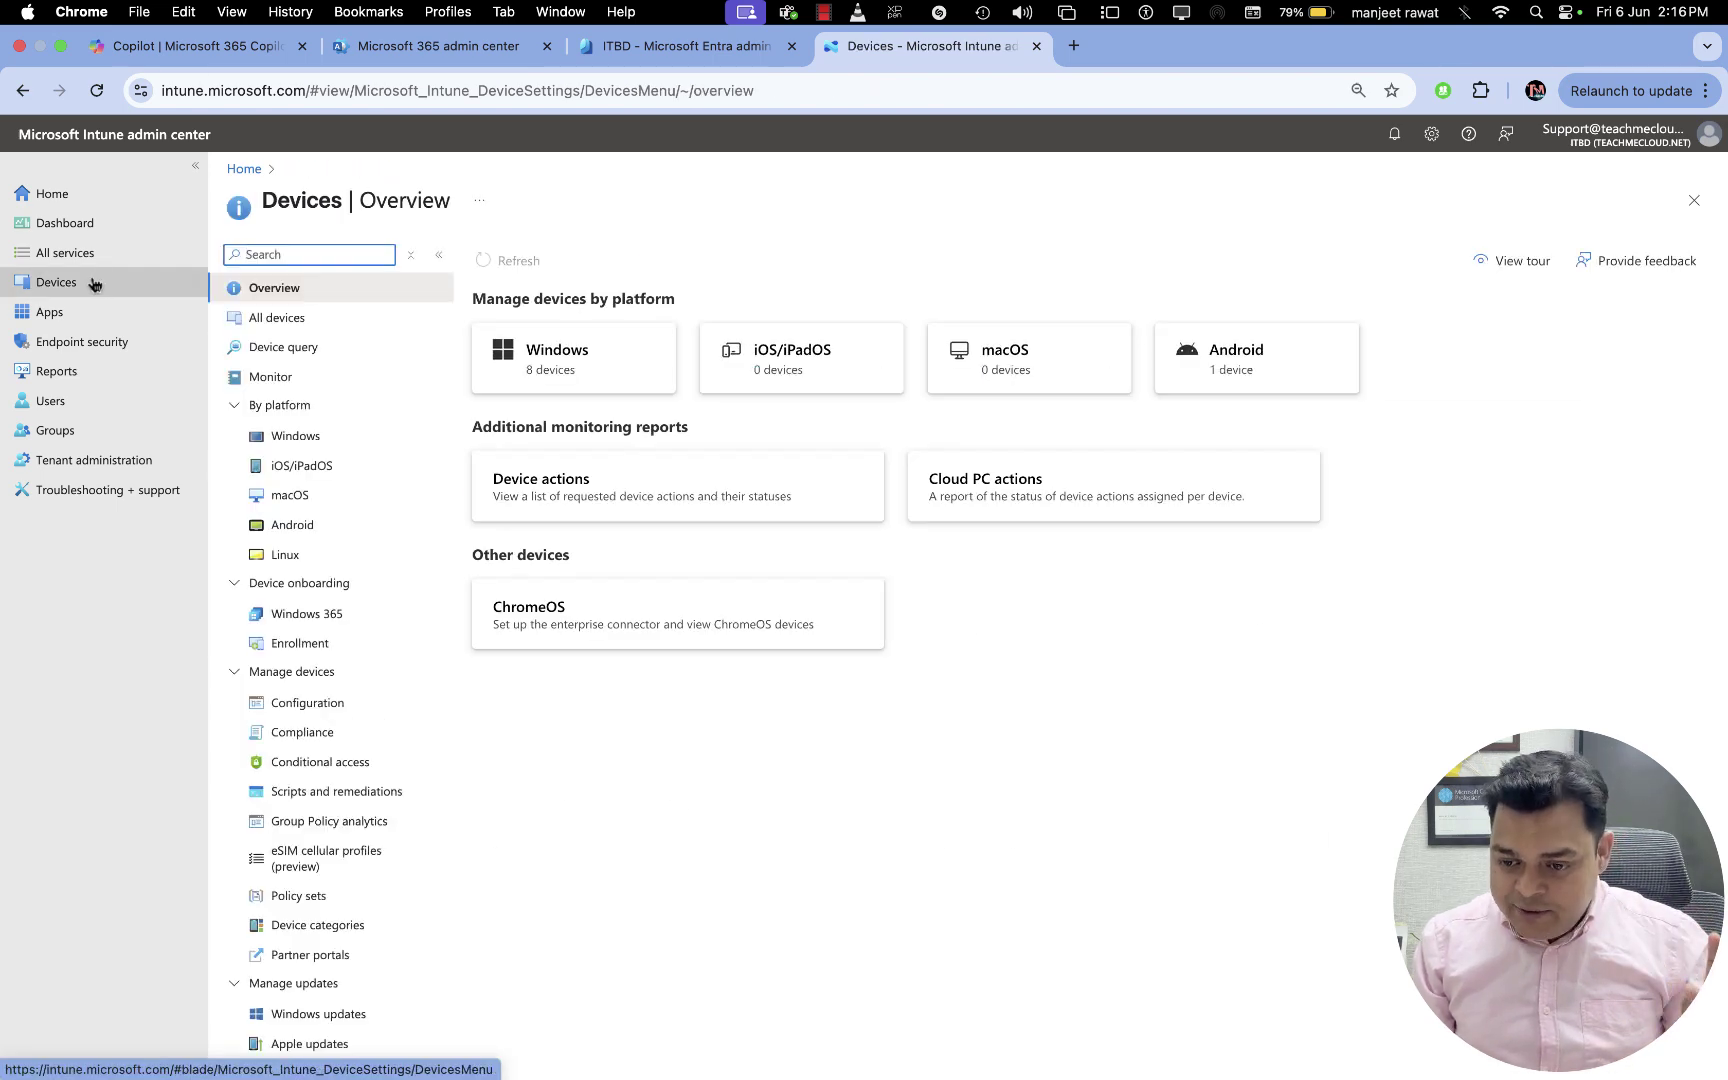
{"action": "left_click", "coordinate": [1282, 378]}
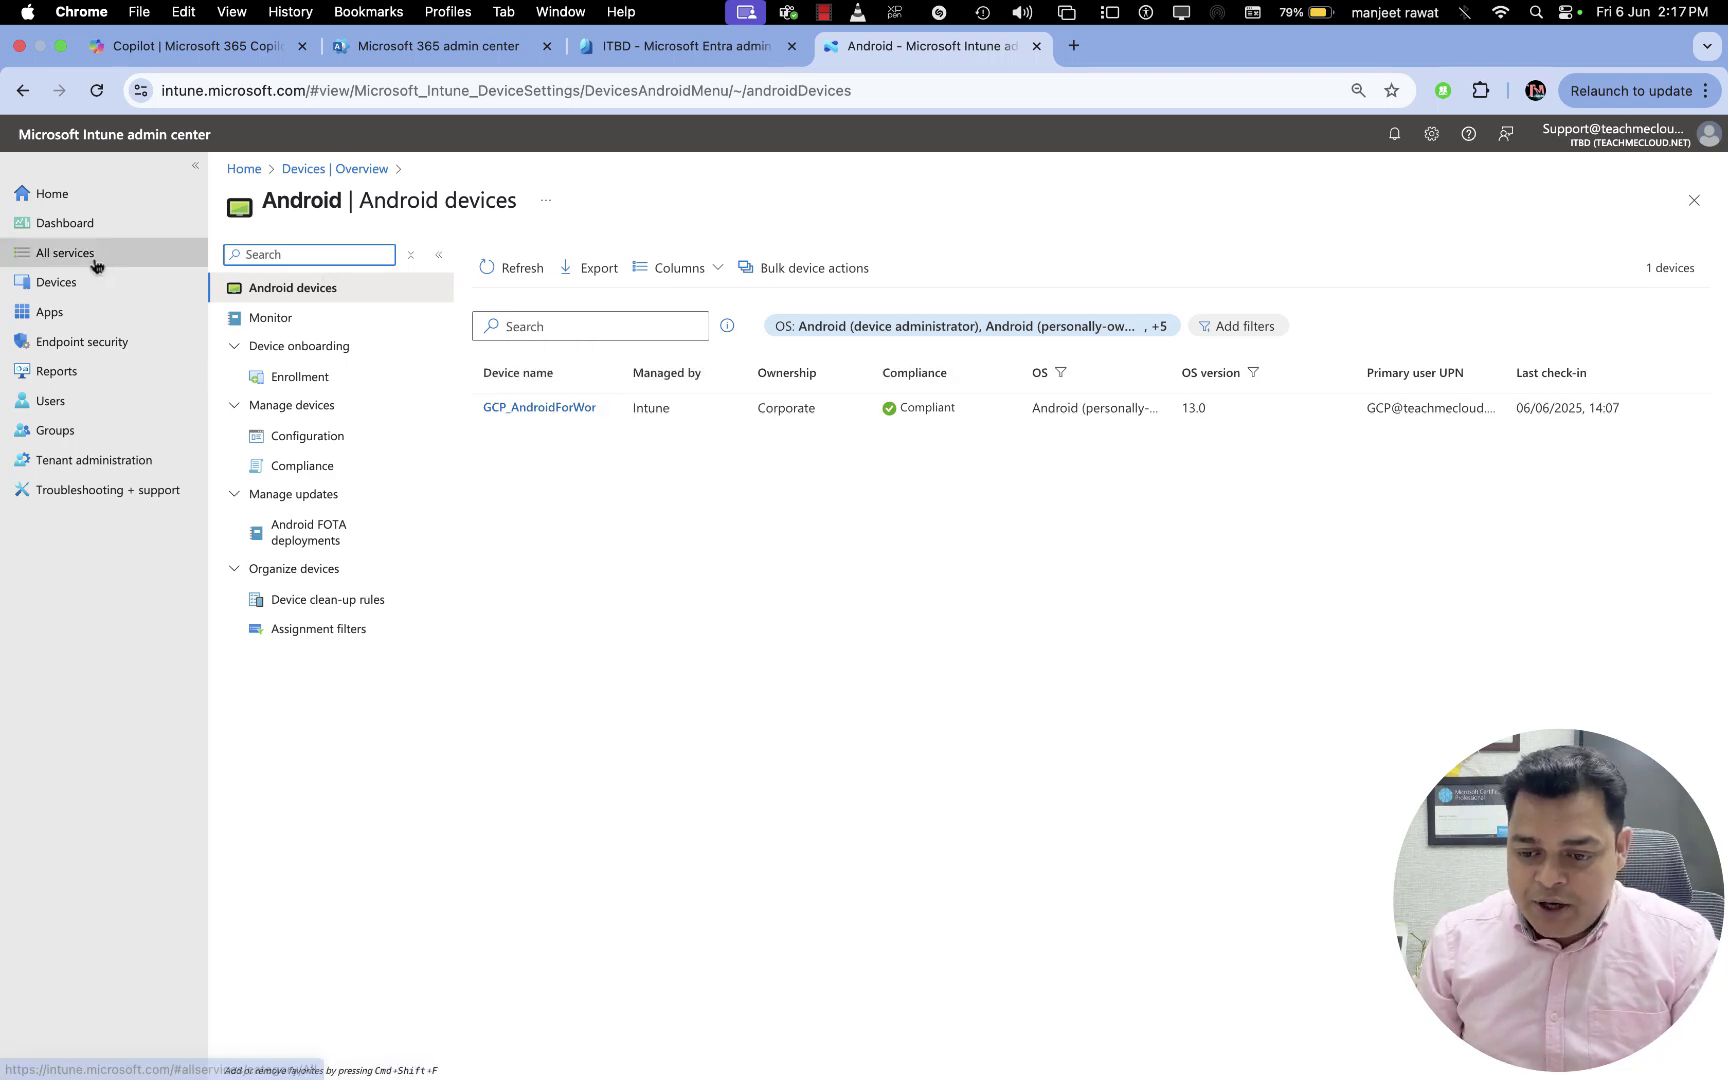
{"action": "left_click", "coordinate": [65, 253]}
{"action": "left_click", "coordinate": [78, 285]}
Switch to the remote Windows Server, close Server Manager and open Active Directory Users and Computers with dsa.msc.
{"action": "key", "text": "ctrl+Right"}
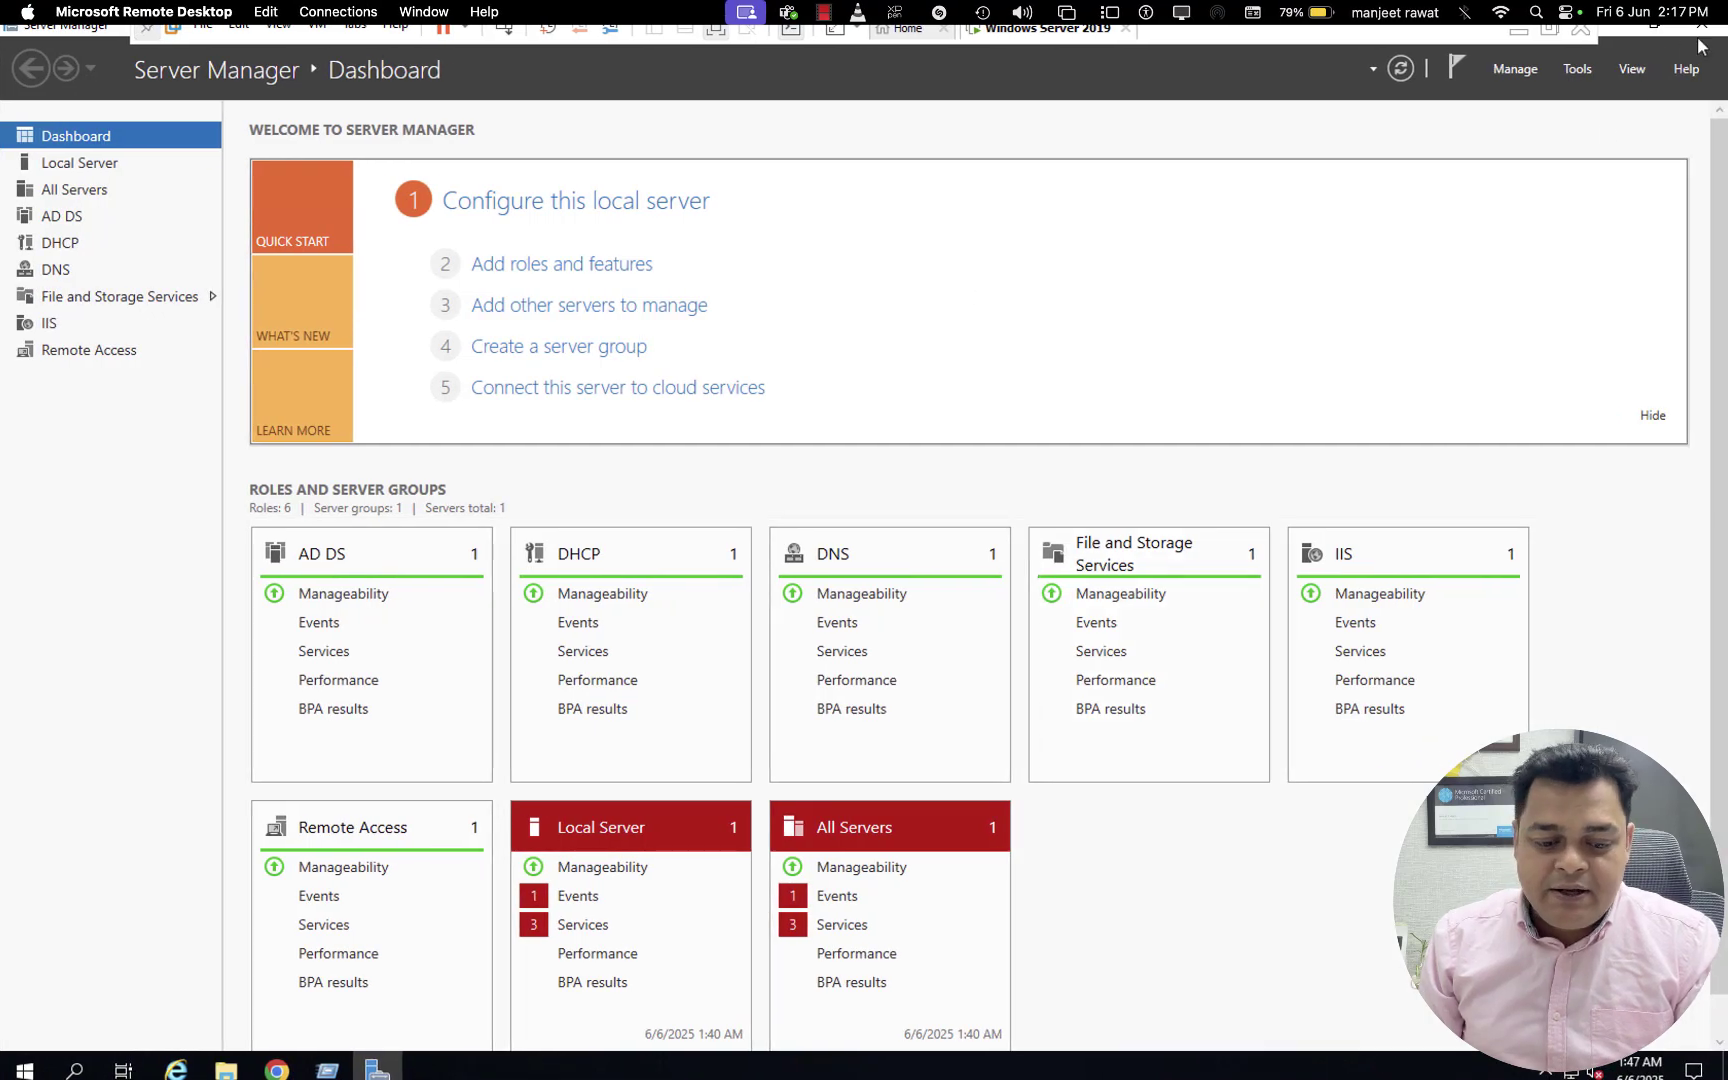
{"action": "left_click", "coordinate": [1702, 28]}
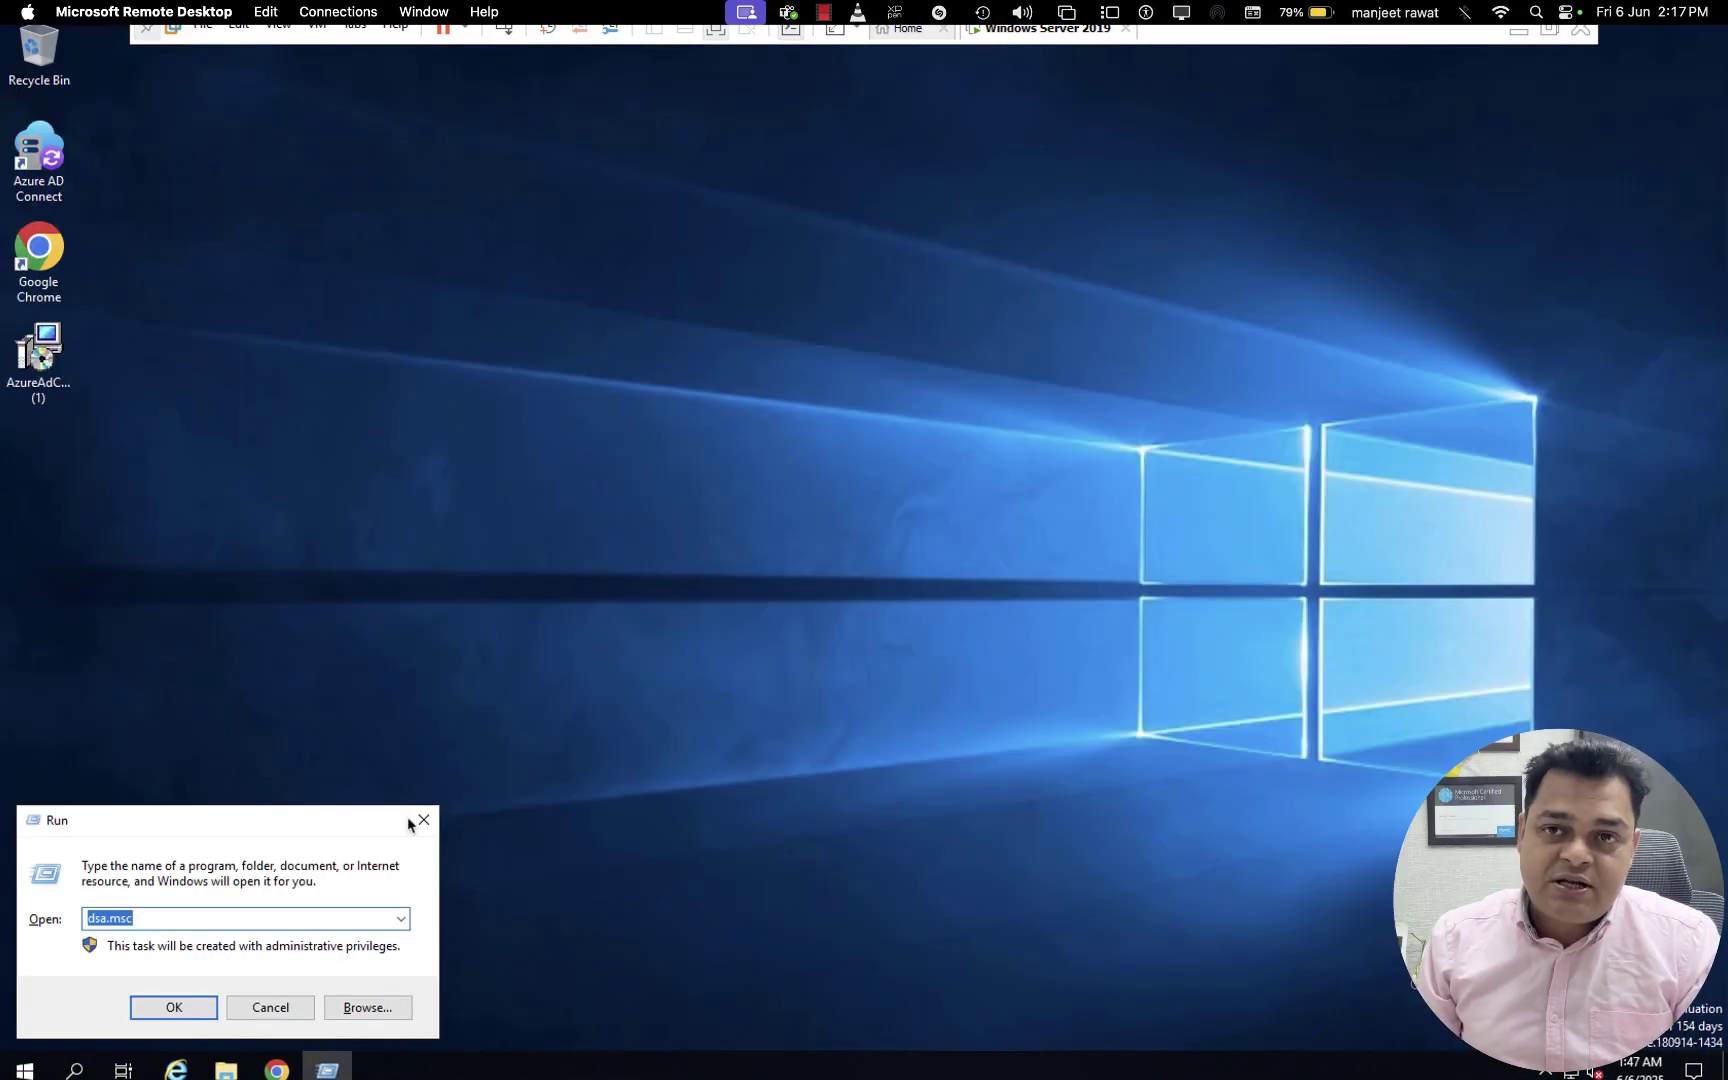
{"action": "left_click", "coordinate": [303, 1003]}
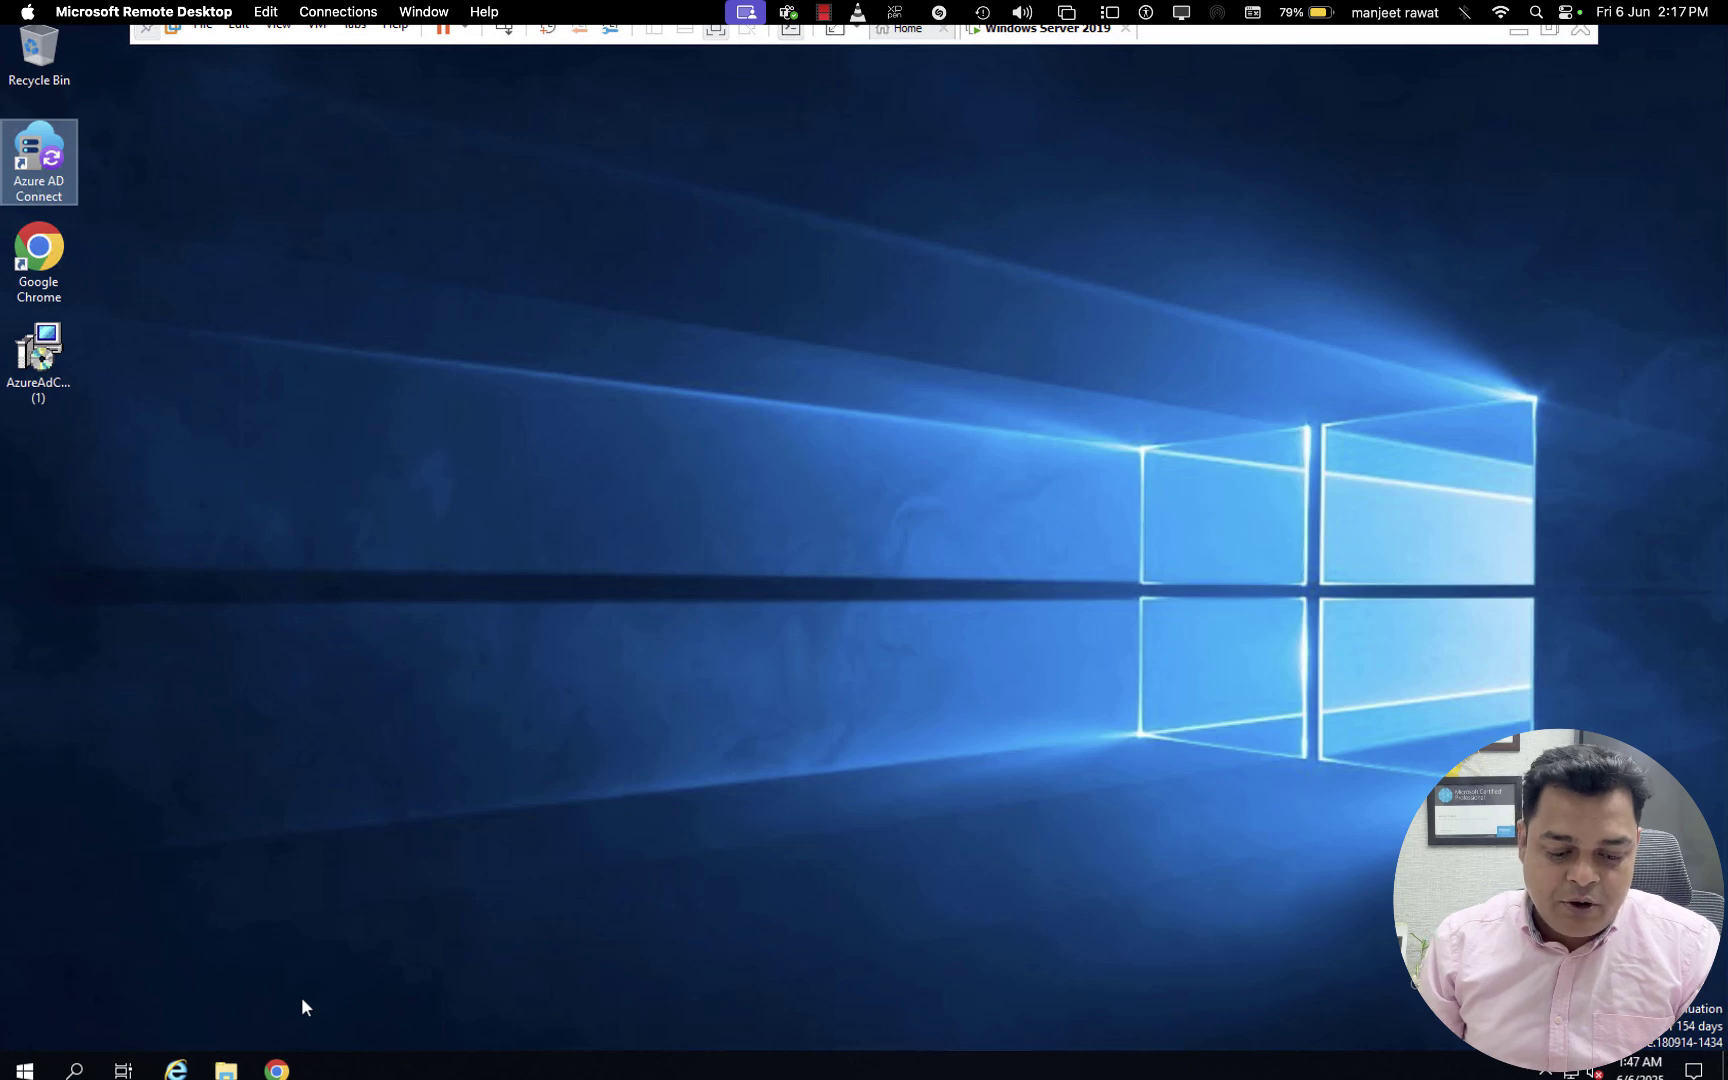
{"action": "key", "text": "super+r"}
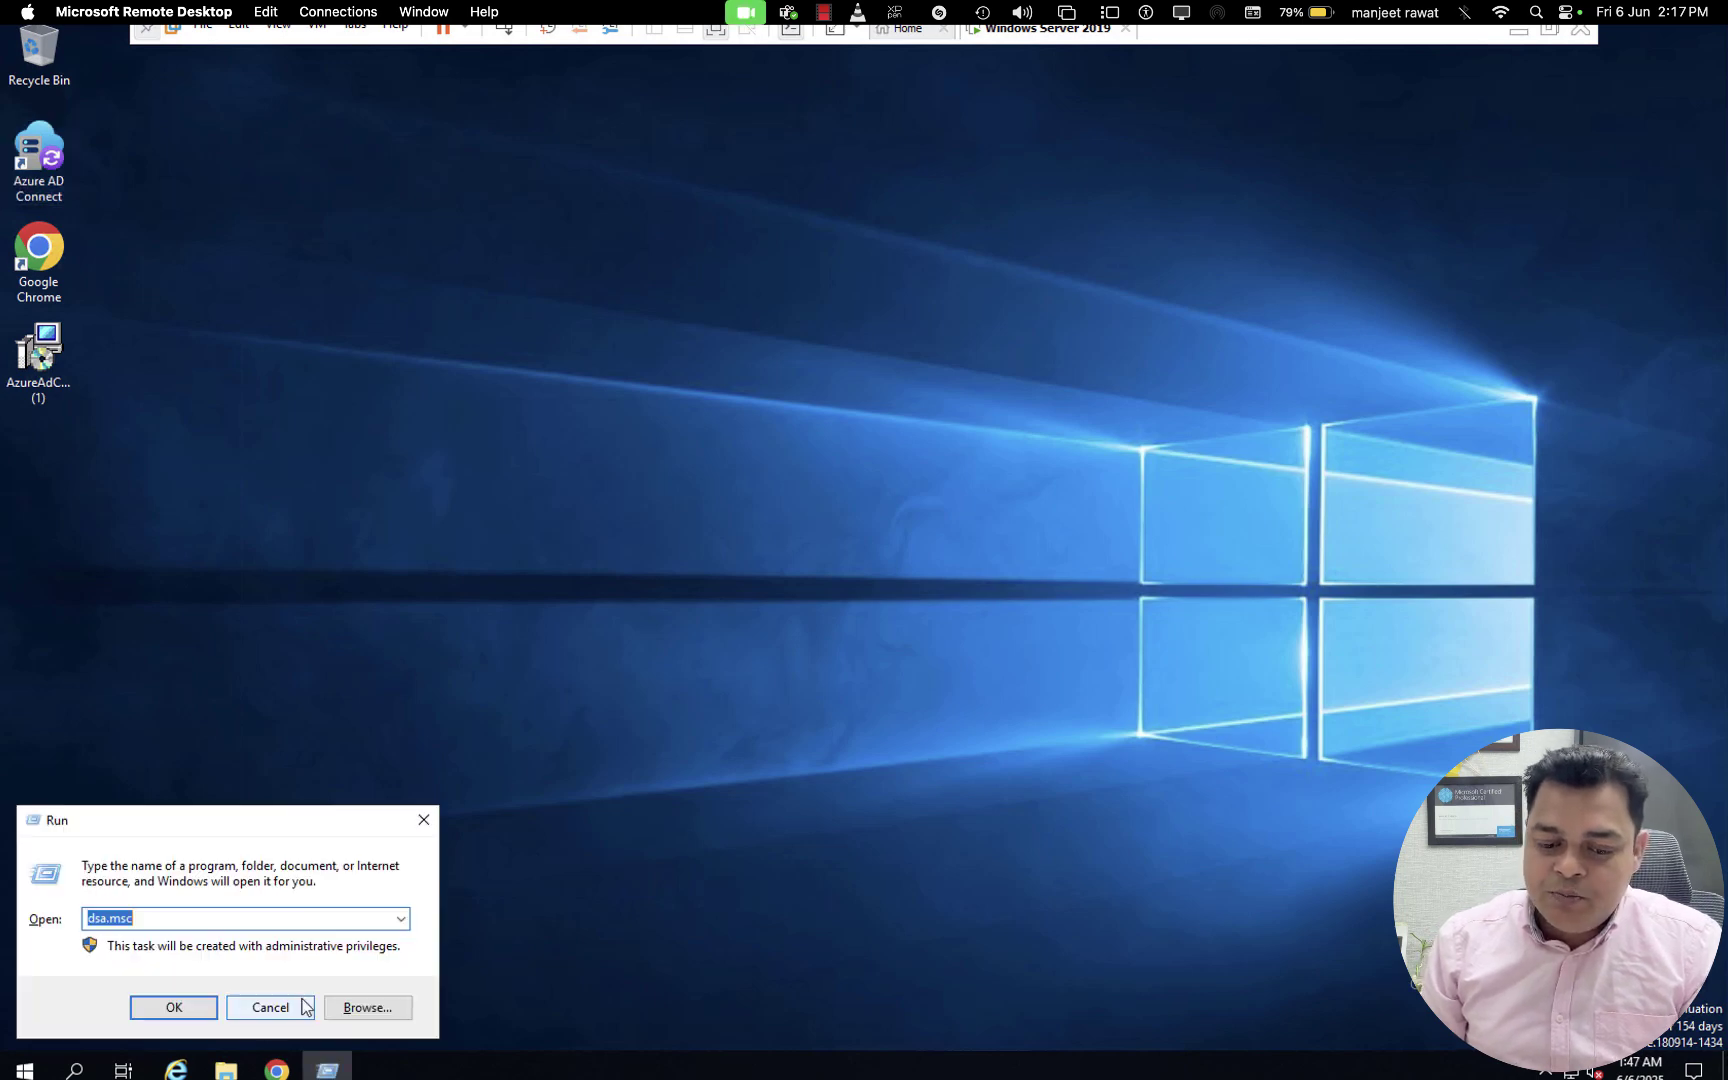
{"action": "key", "text": "Return"}
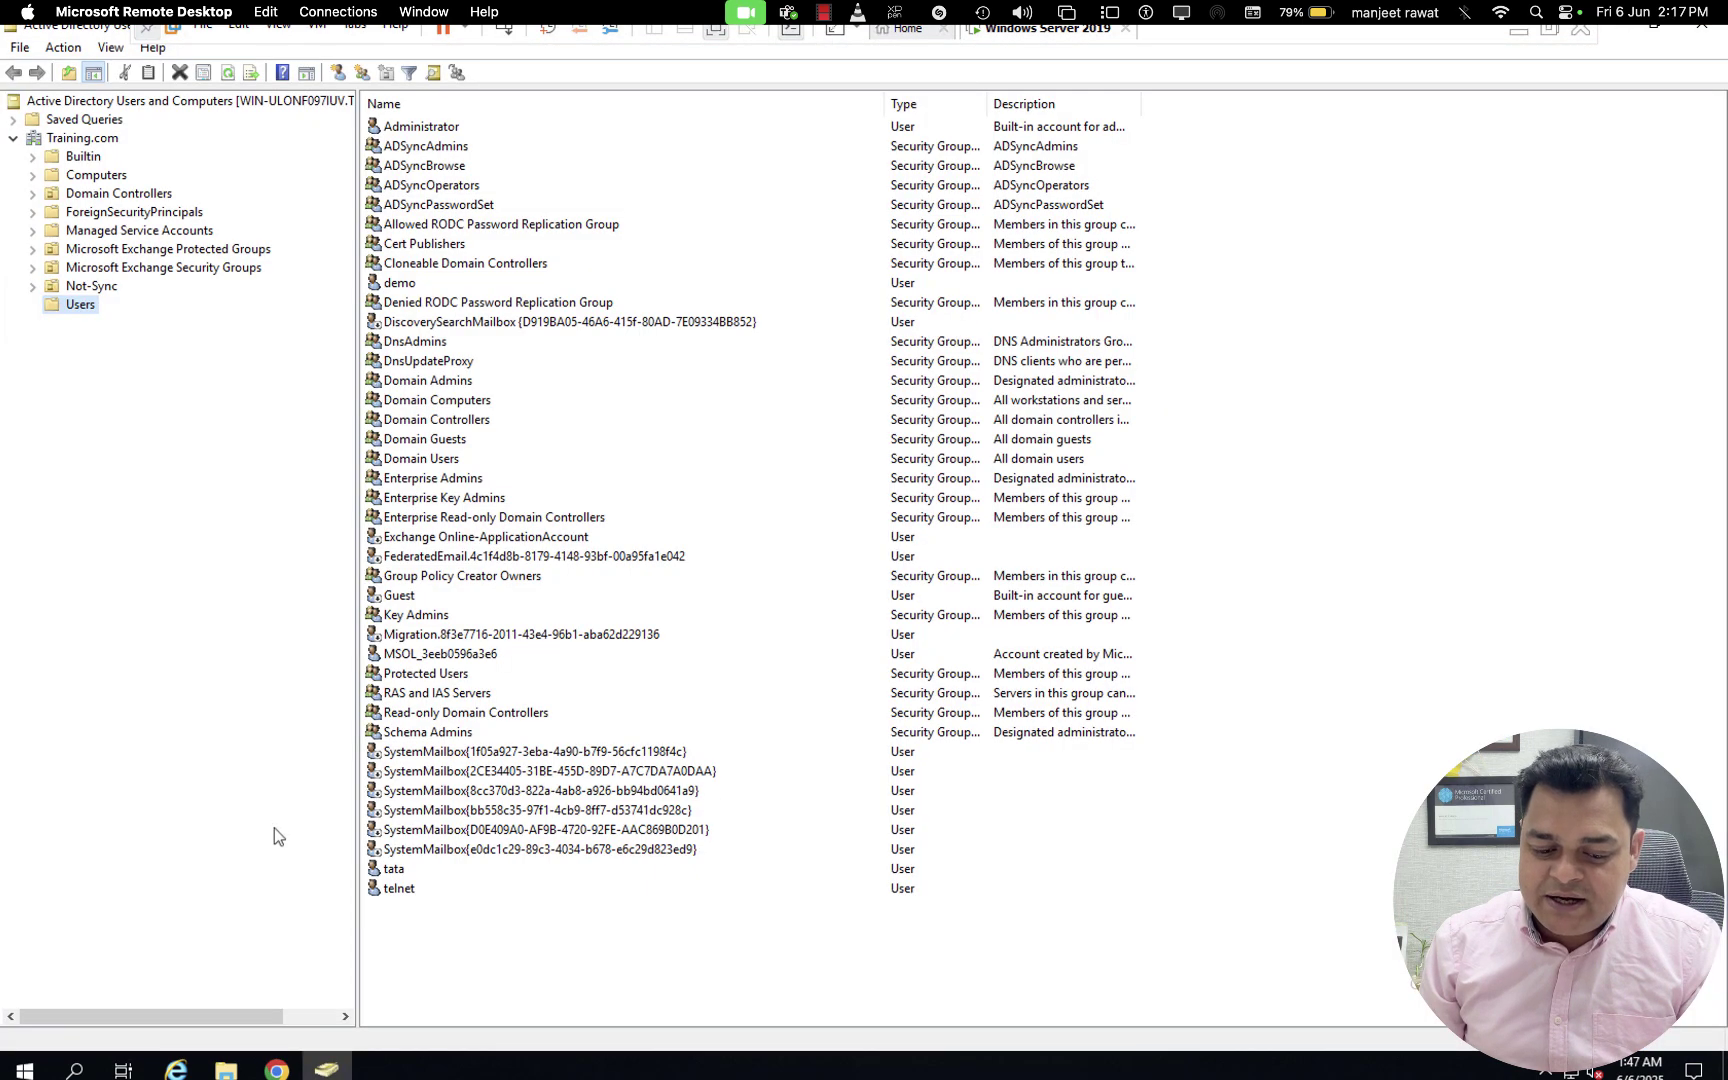
Check the telnet, tata and demo accounts in the Users container, then view the accounts in the Not-Sync unit.
{"action": "left_click", "coordinate": [407, 888]}
{"action": "left_click", "coordinate": [402, 869]}
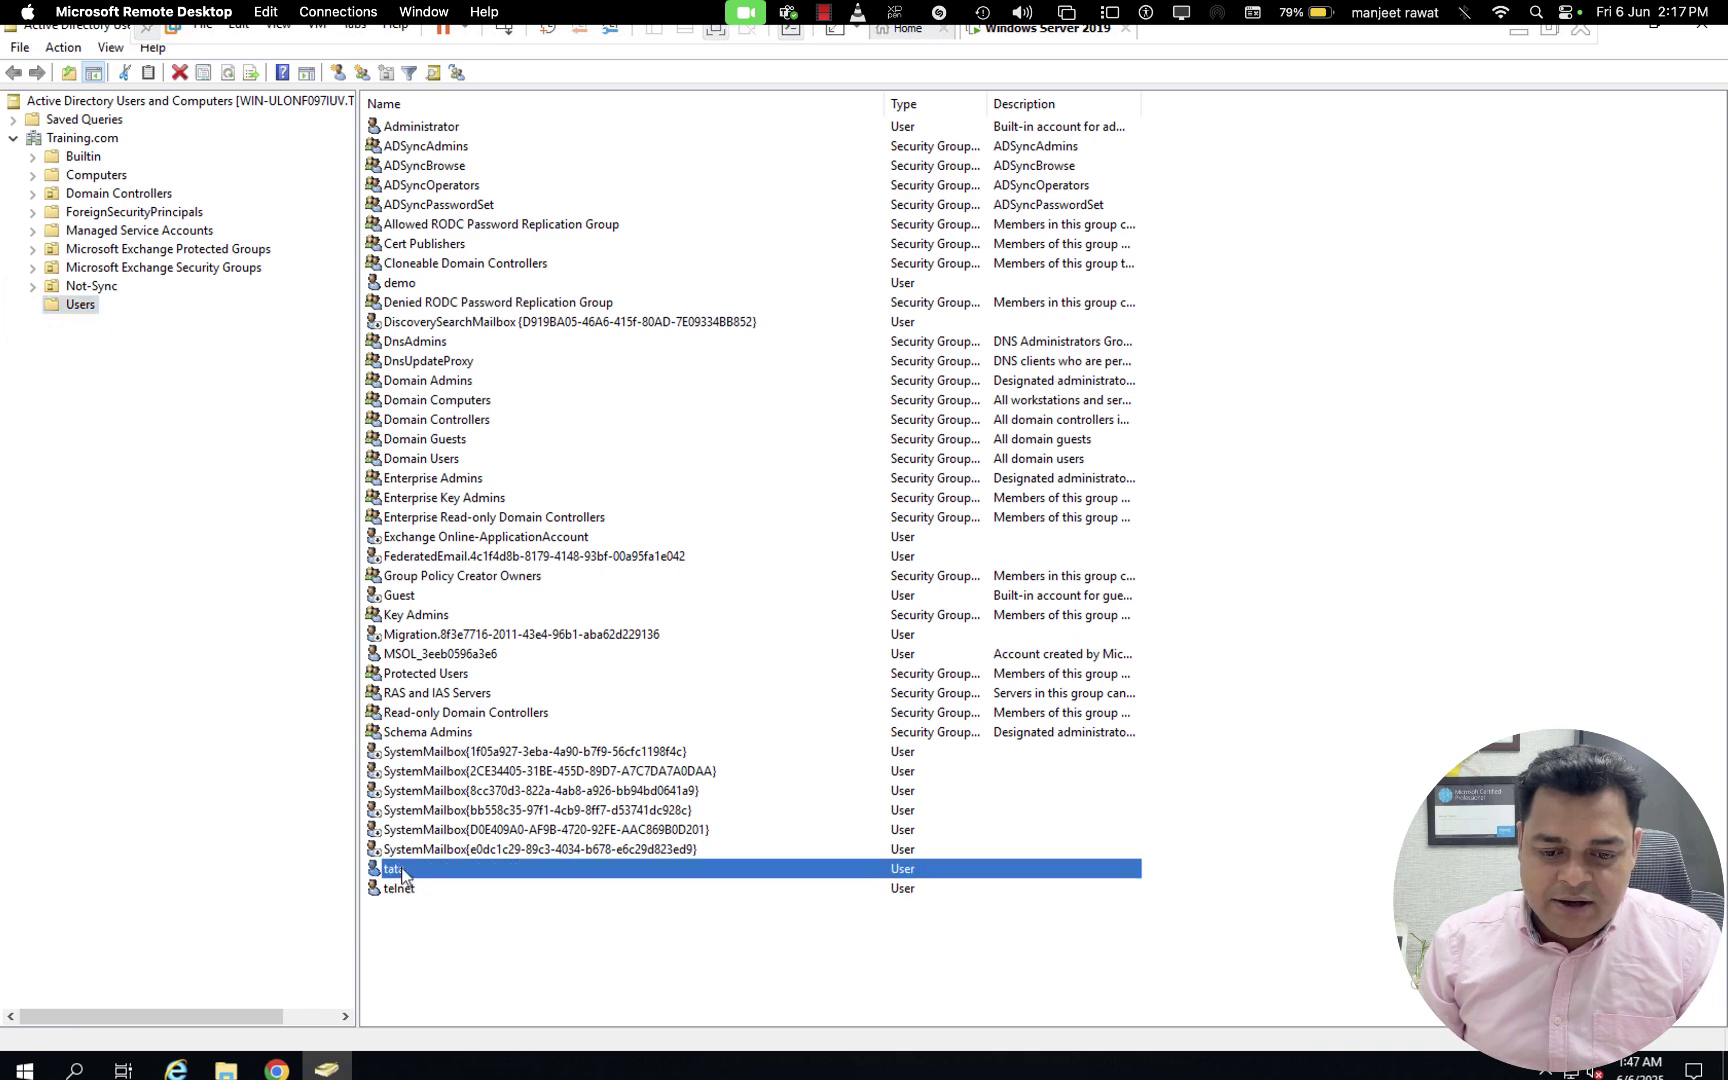
{"action": "left_click", "coordinate": [402, 892]}
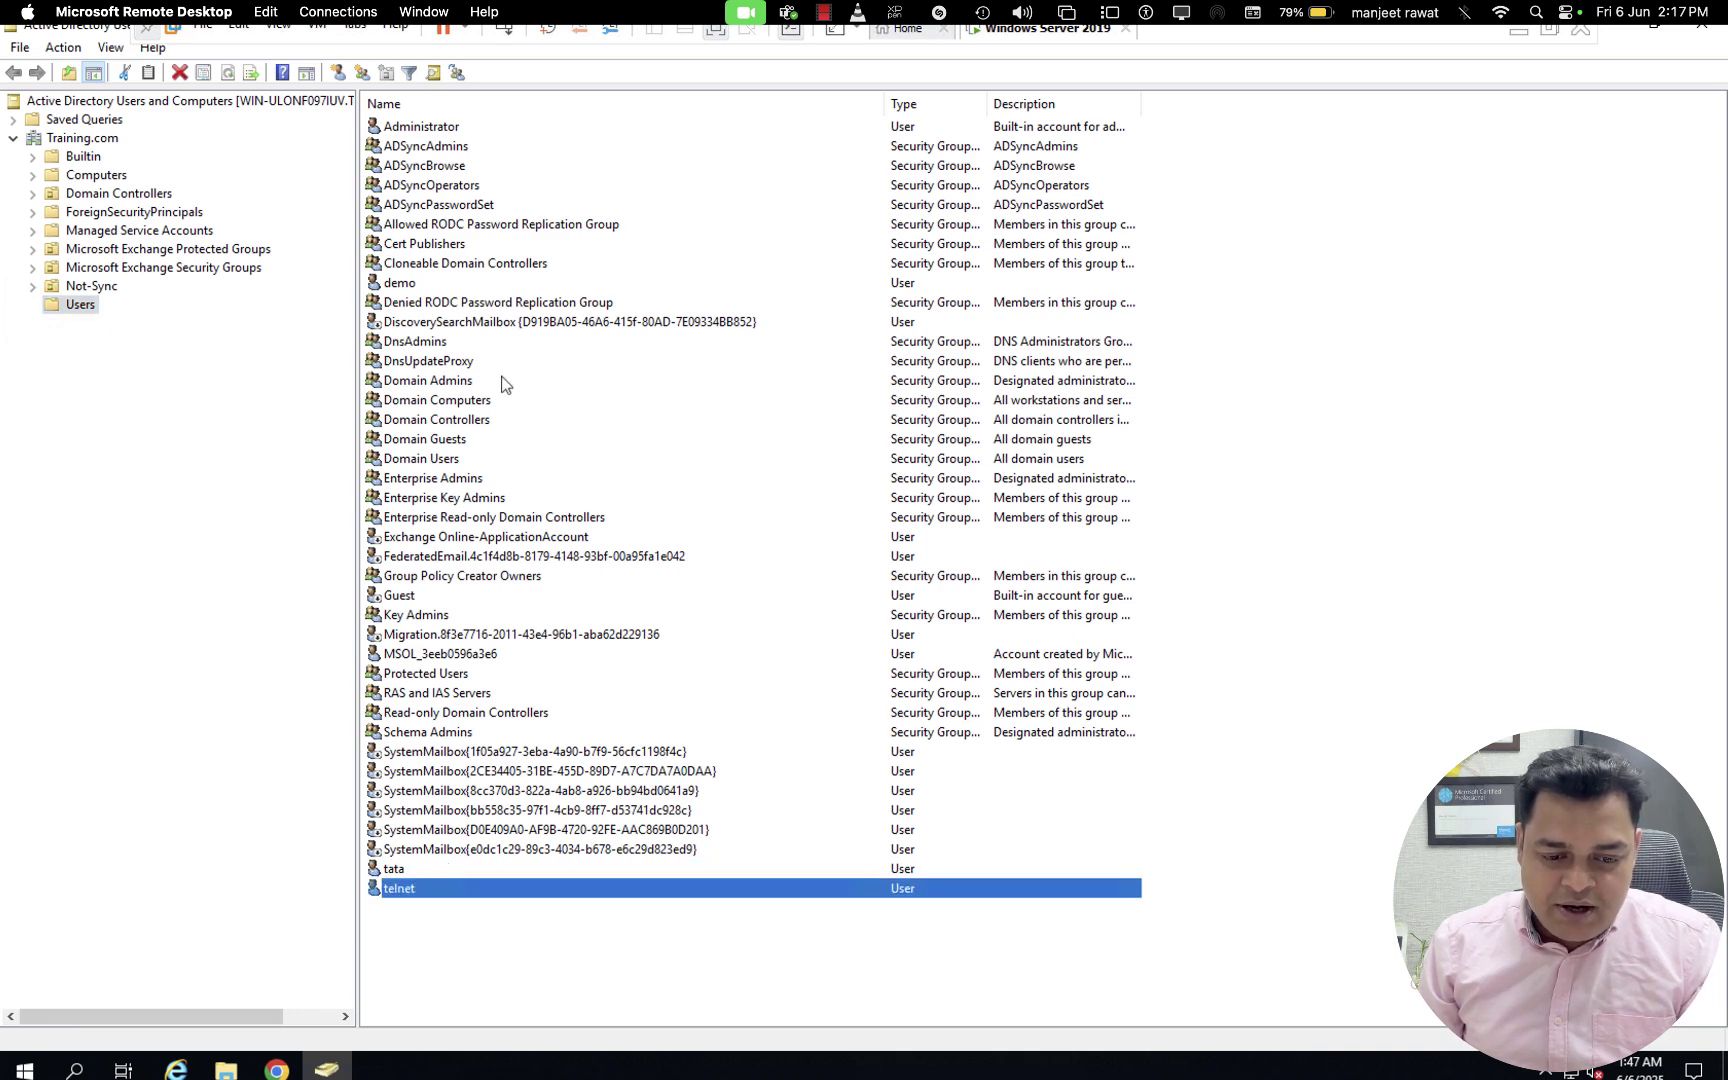
{"action": "left_click", "coordinate": [415, 284]}
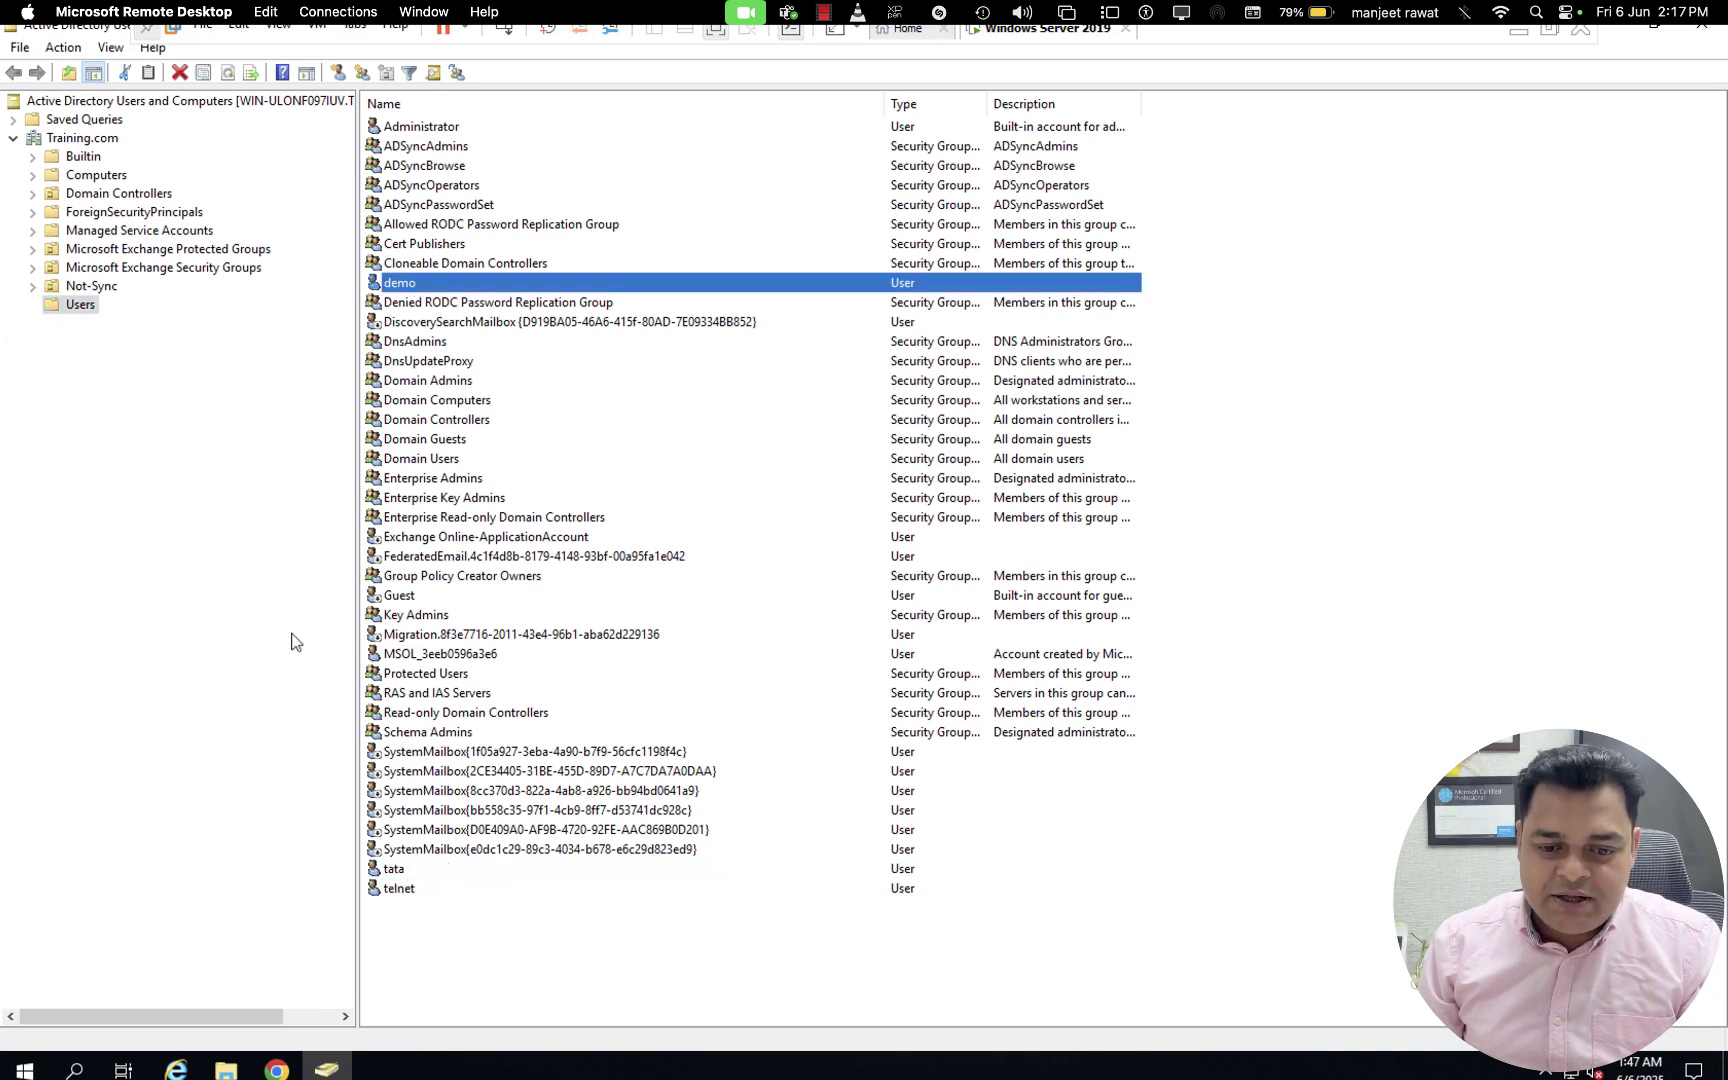
{"action": "left_click", "coordinate": [100, 288]}
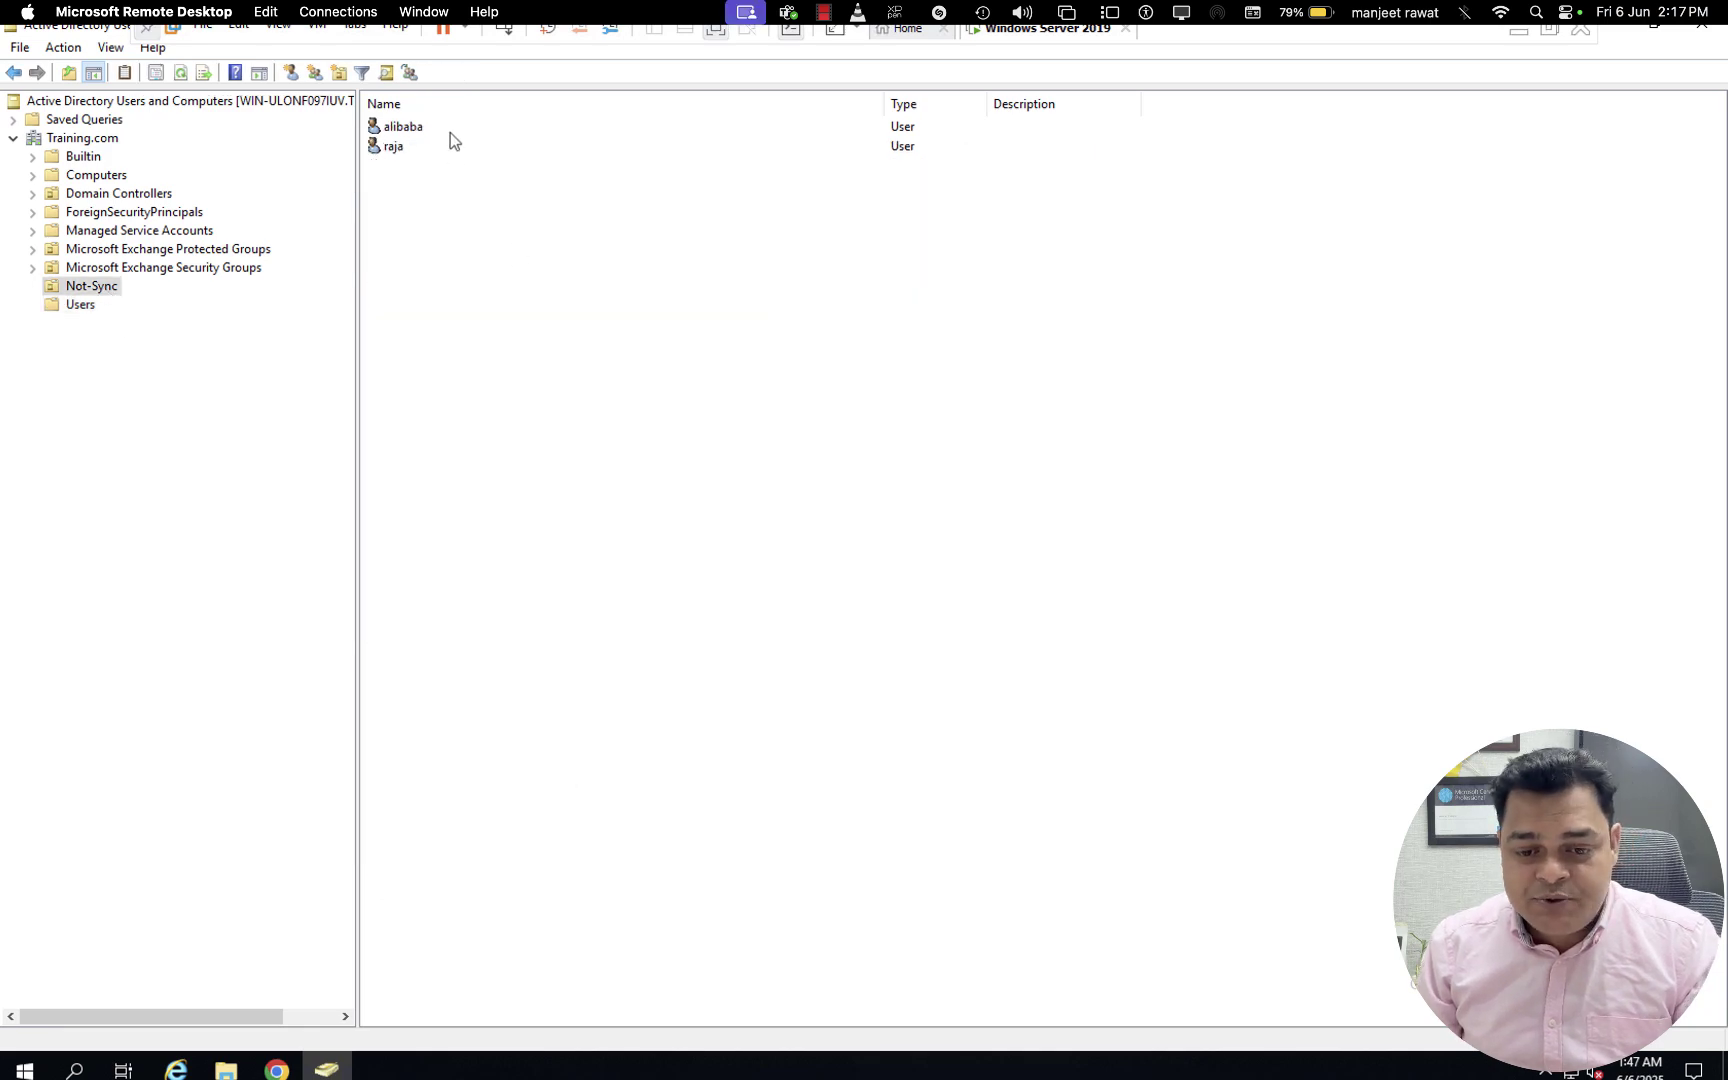
Switch to Chrome and view the tenant summary on the Microsoft Entra admin center home page.
{"action": "key", "text": "super+Tab"}
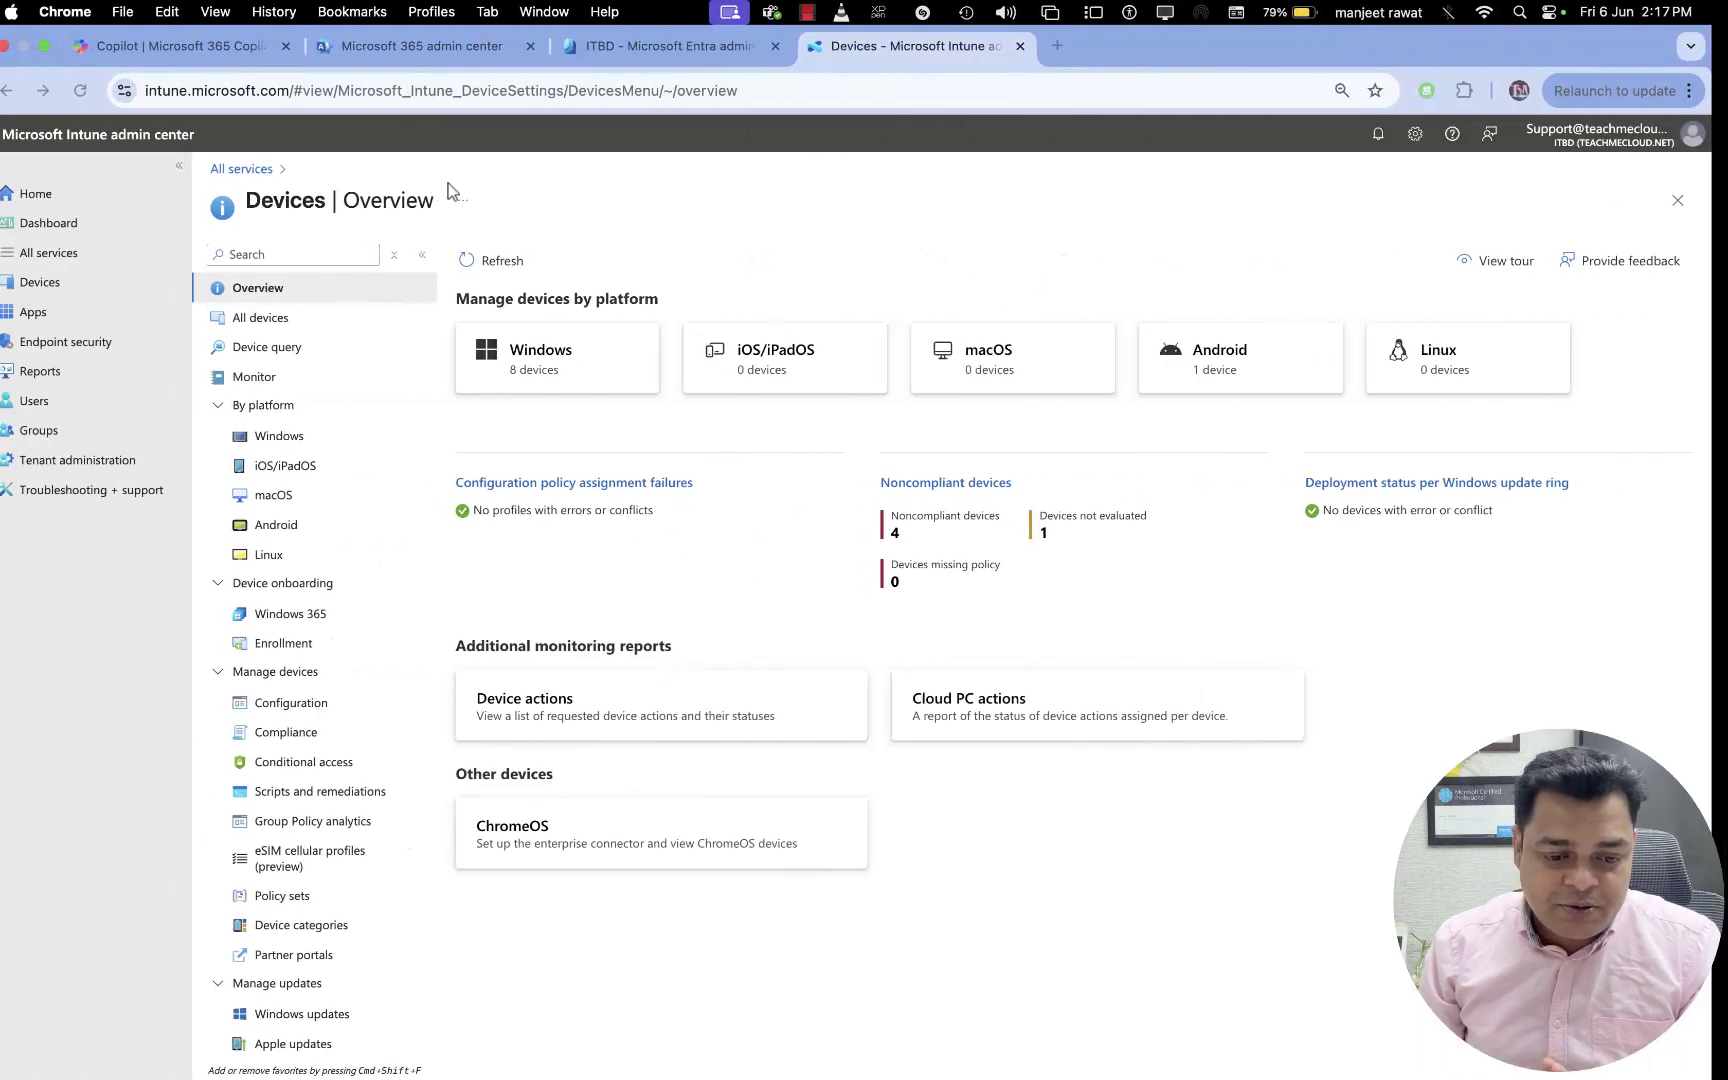
{"action": "left_click", "coordinate": [680, 46]}
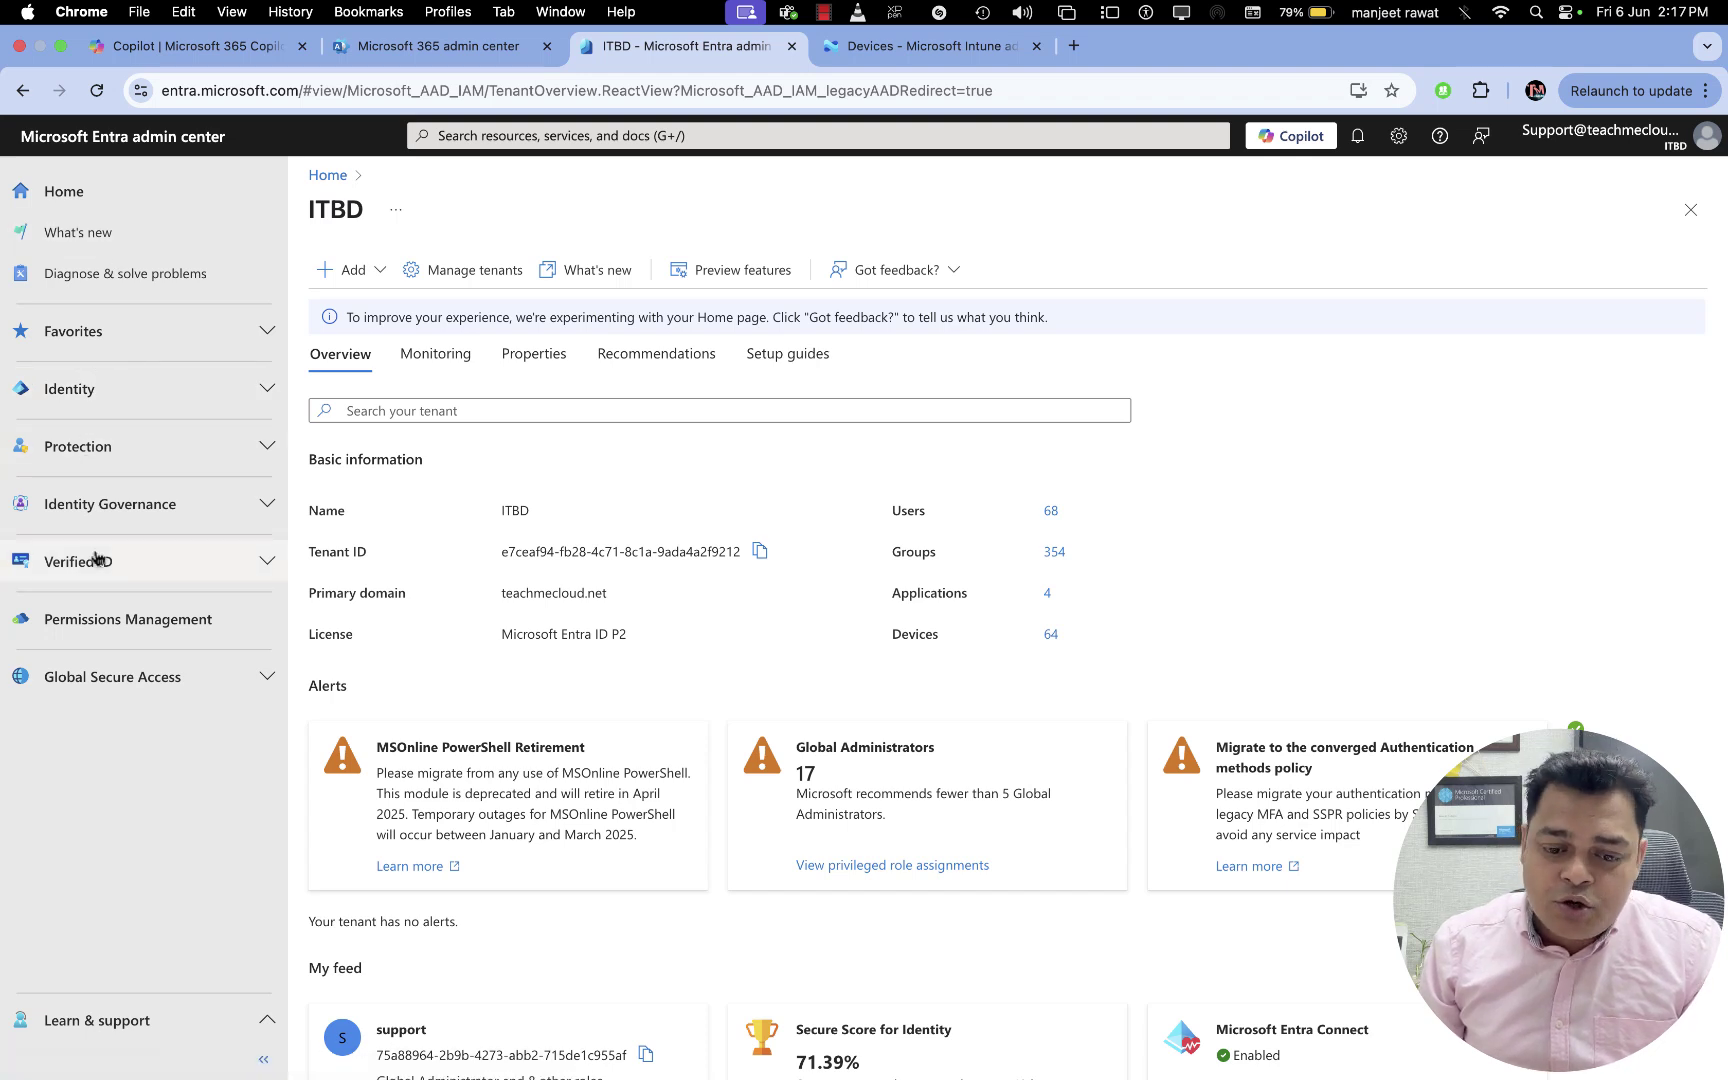
{"action": "left_click", "coordinate": [99, 200]}
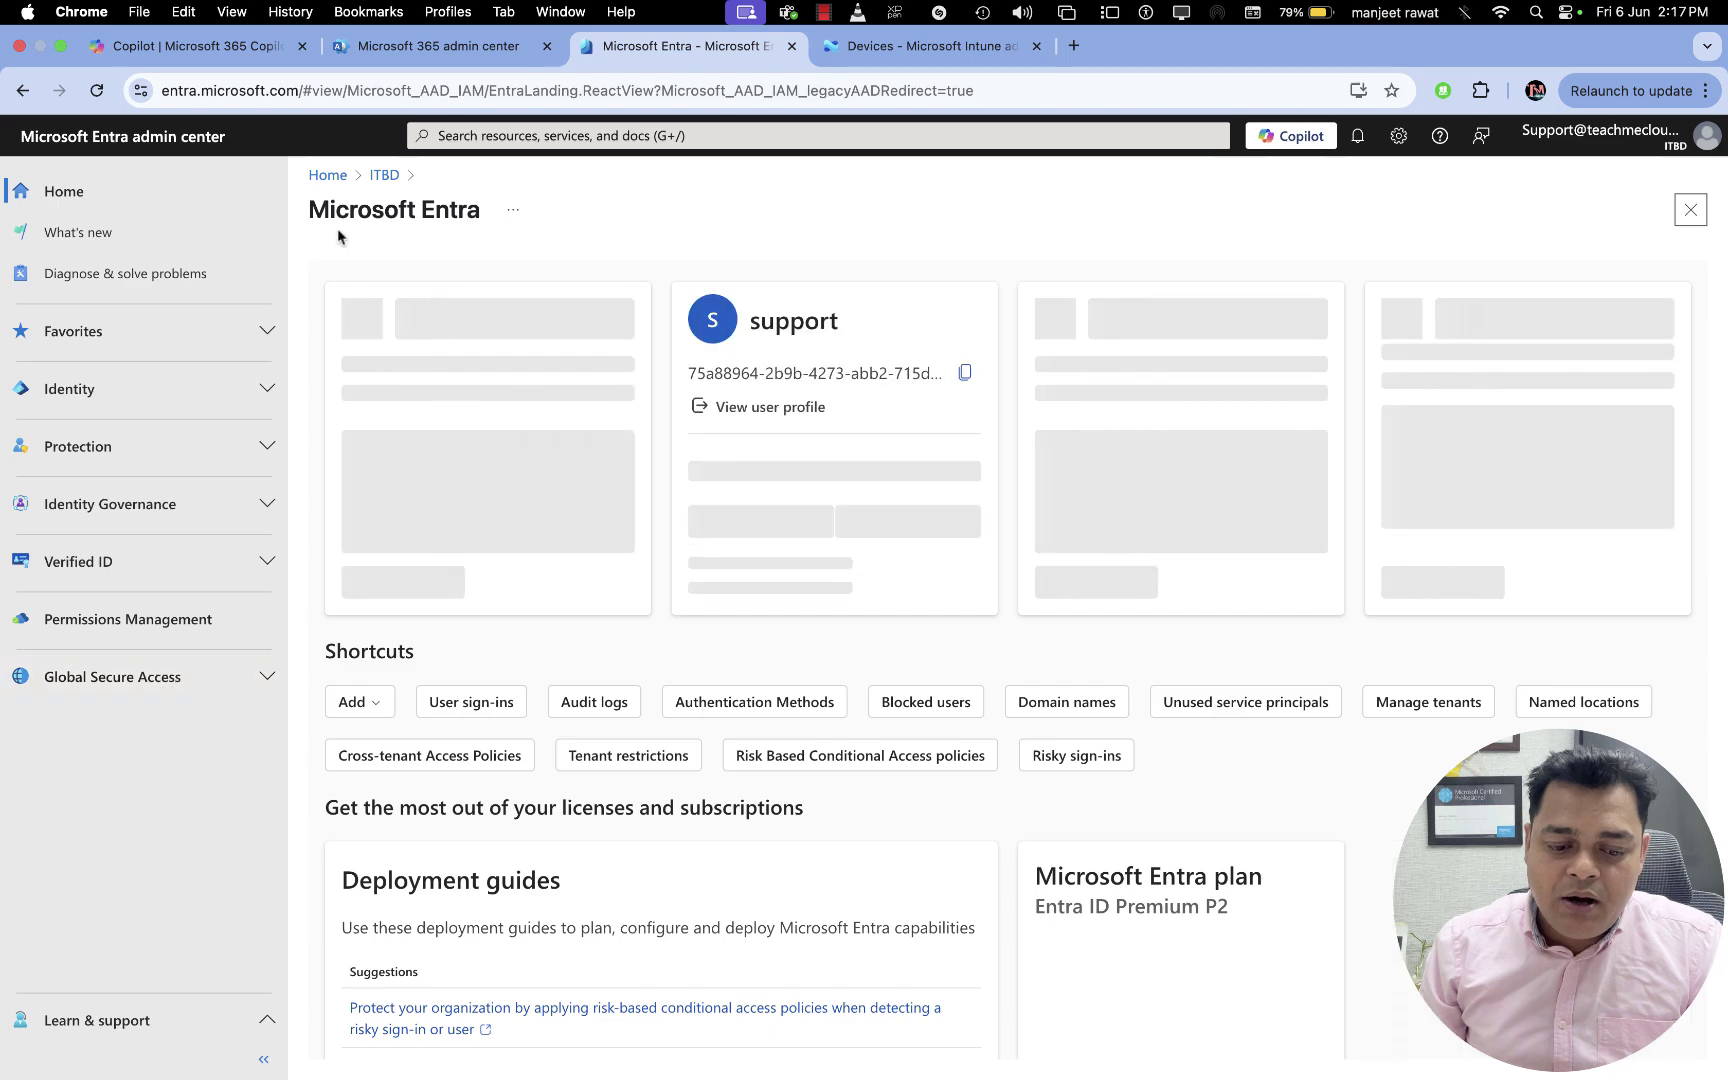
{"action": "left_click", "coordinate": [210, 137]}
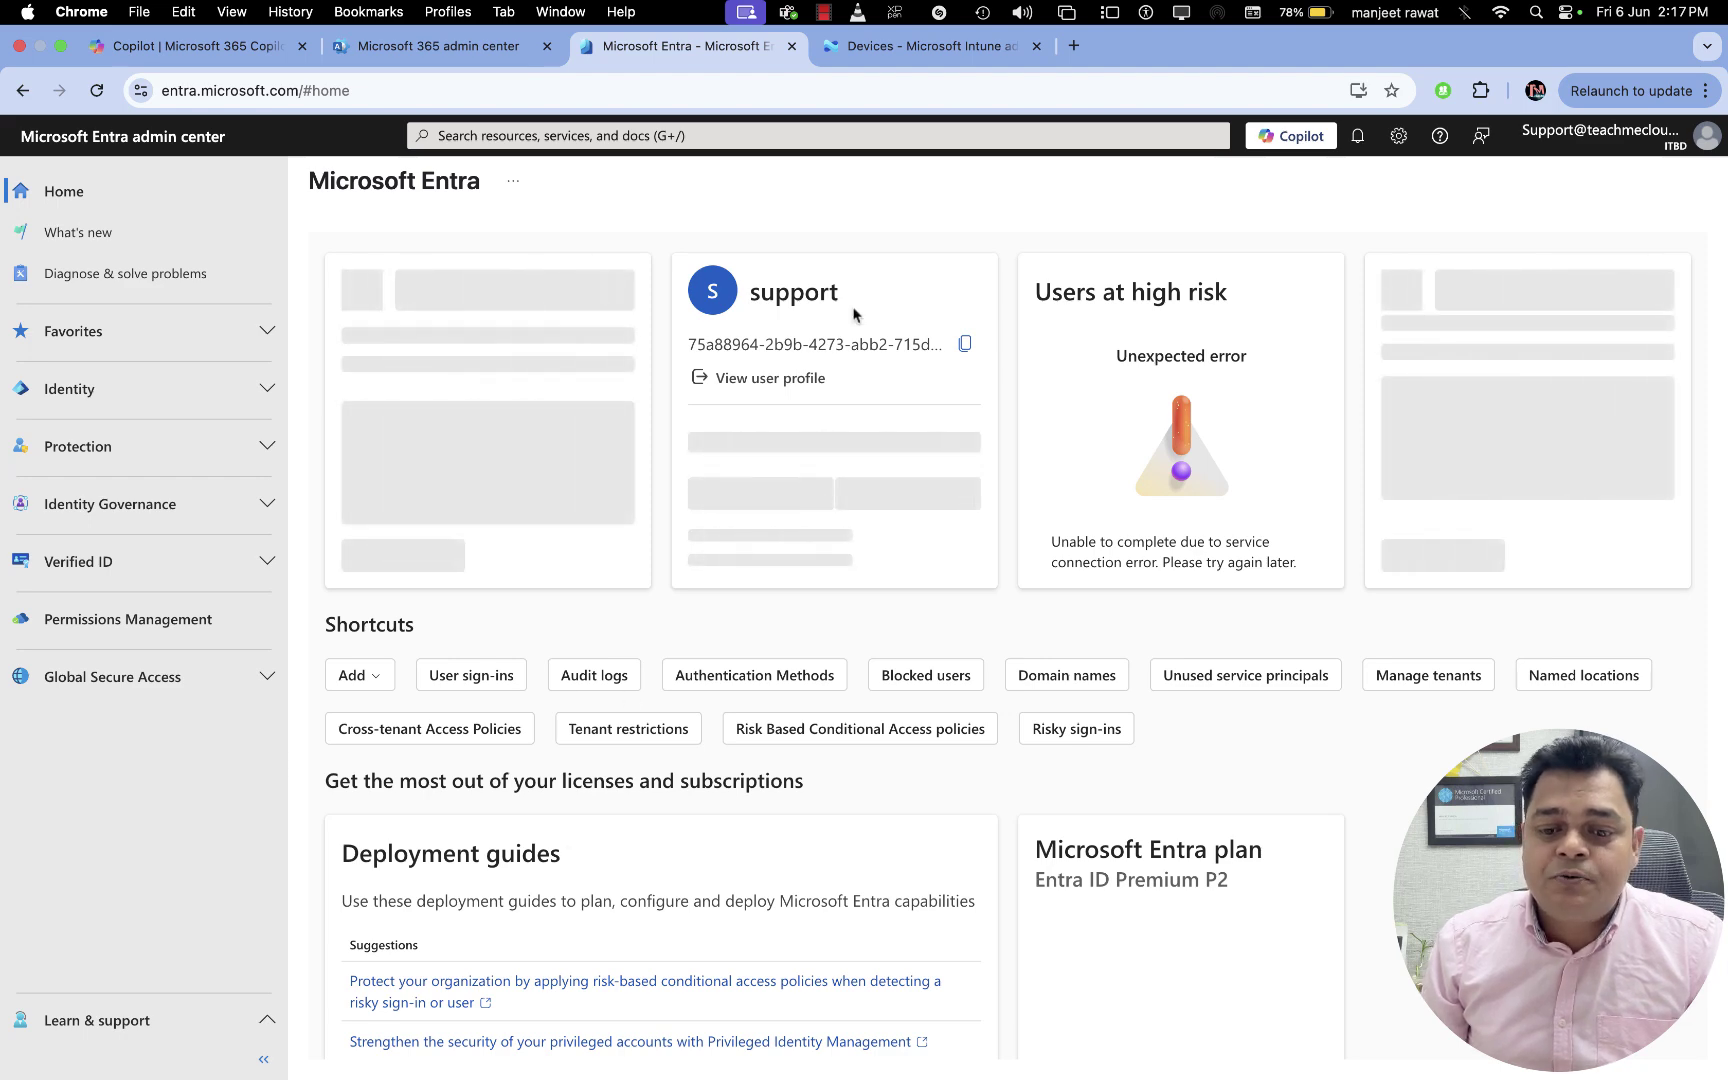
{"action": "key", "text": "ctrl+Tab"}
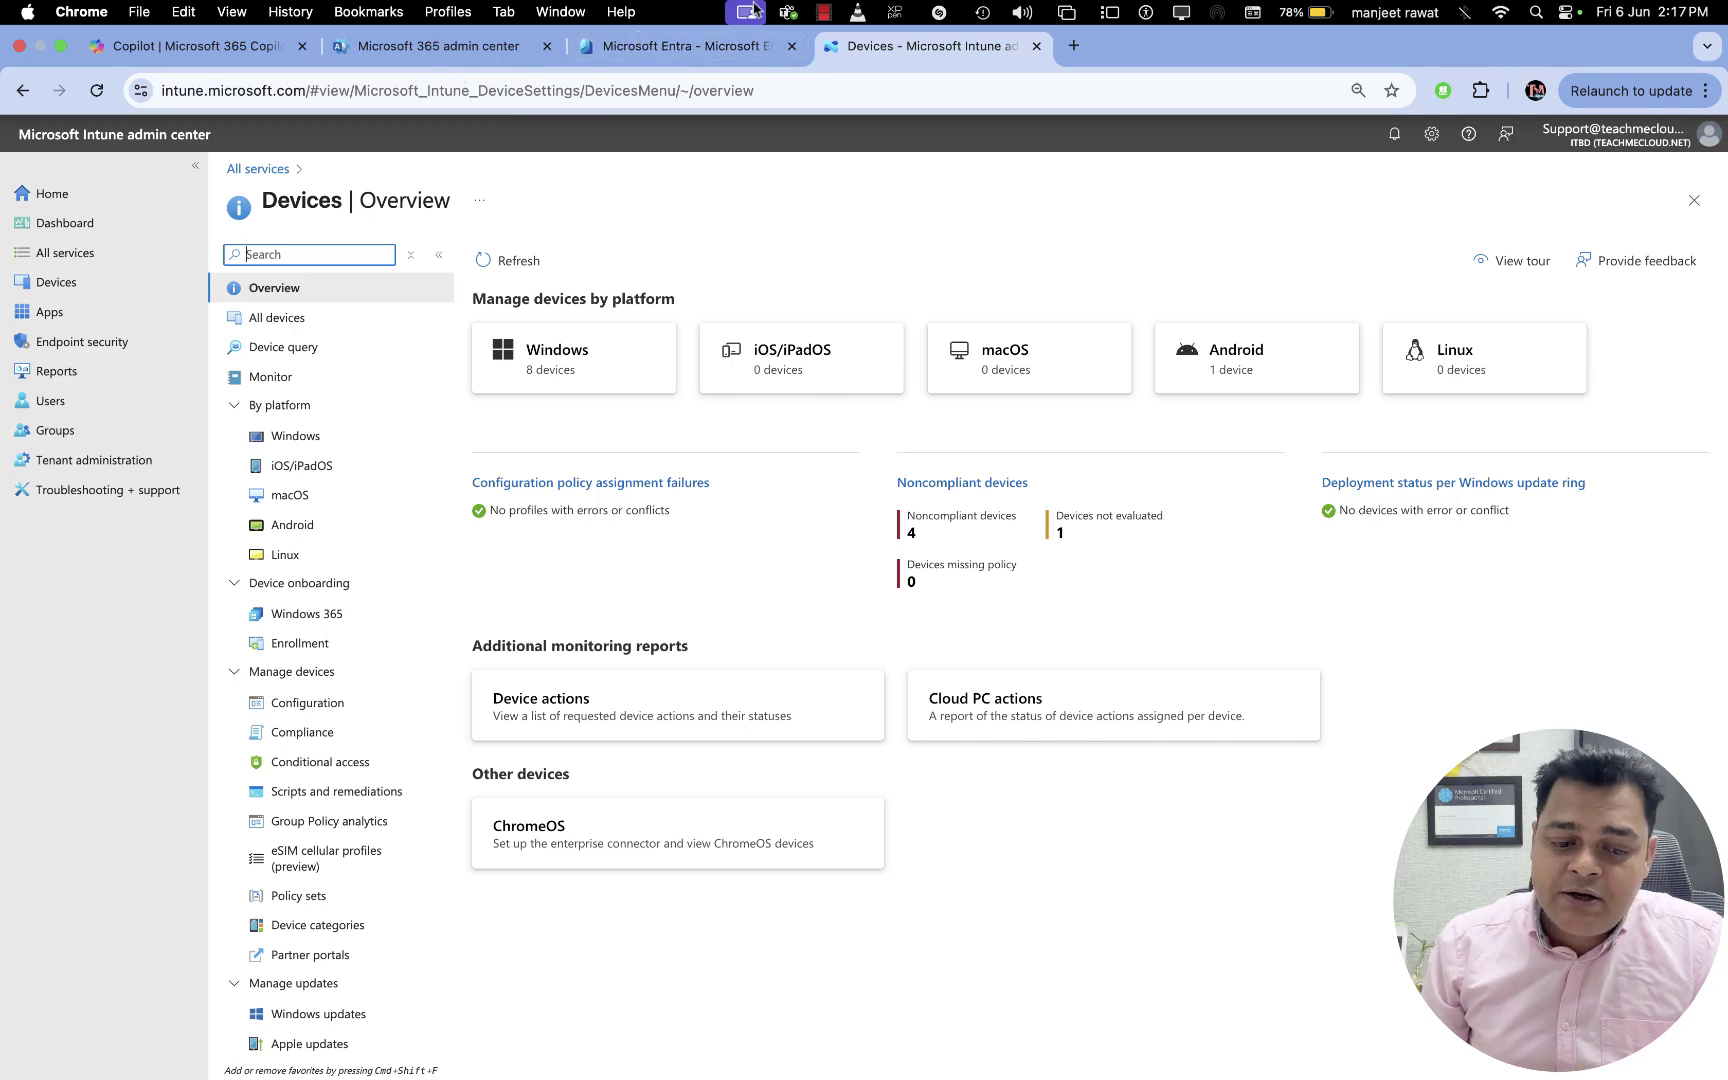
{"action": "left_click", "coordinate": [690, 64]}
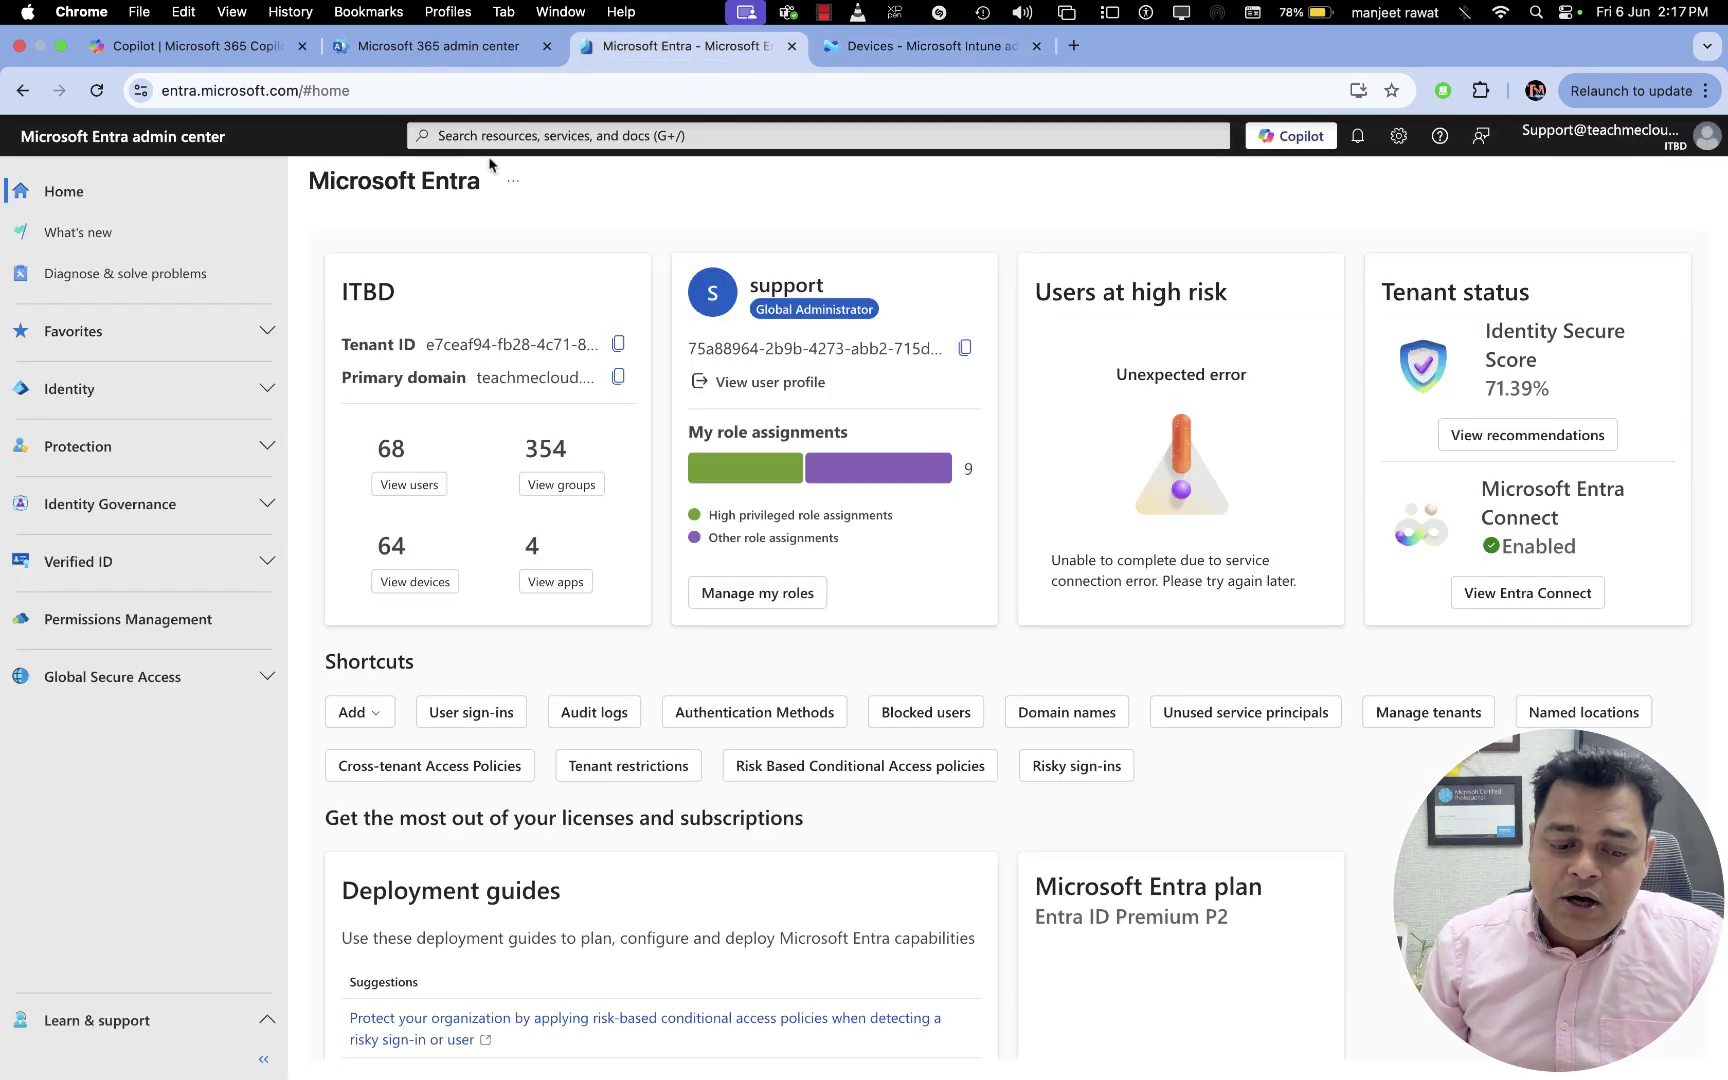
View the list of active users in the Microsoft 365 admin center.
{"action": "left_click", "coordinate": [461, 58]}
{"action": "scroll", "coordinate": [39, 467], "scroll_direction": "up", "scroll_amount": 5}
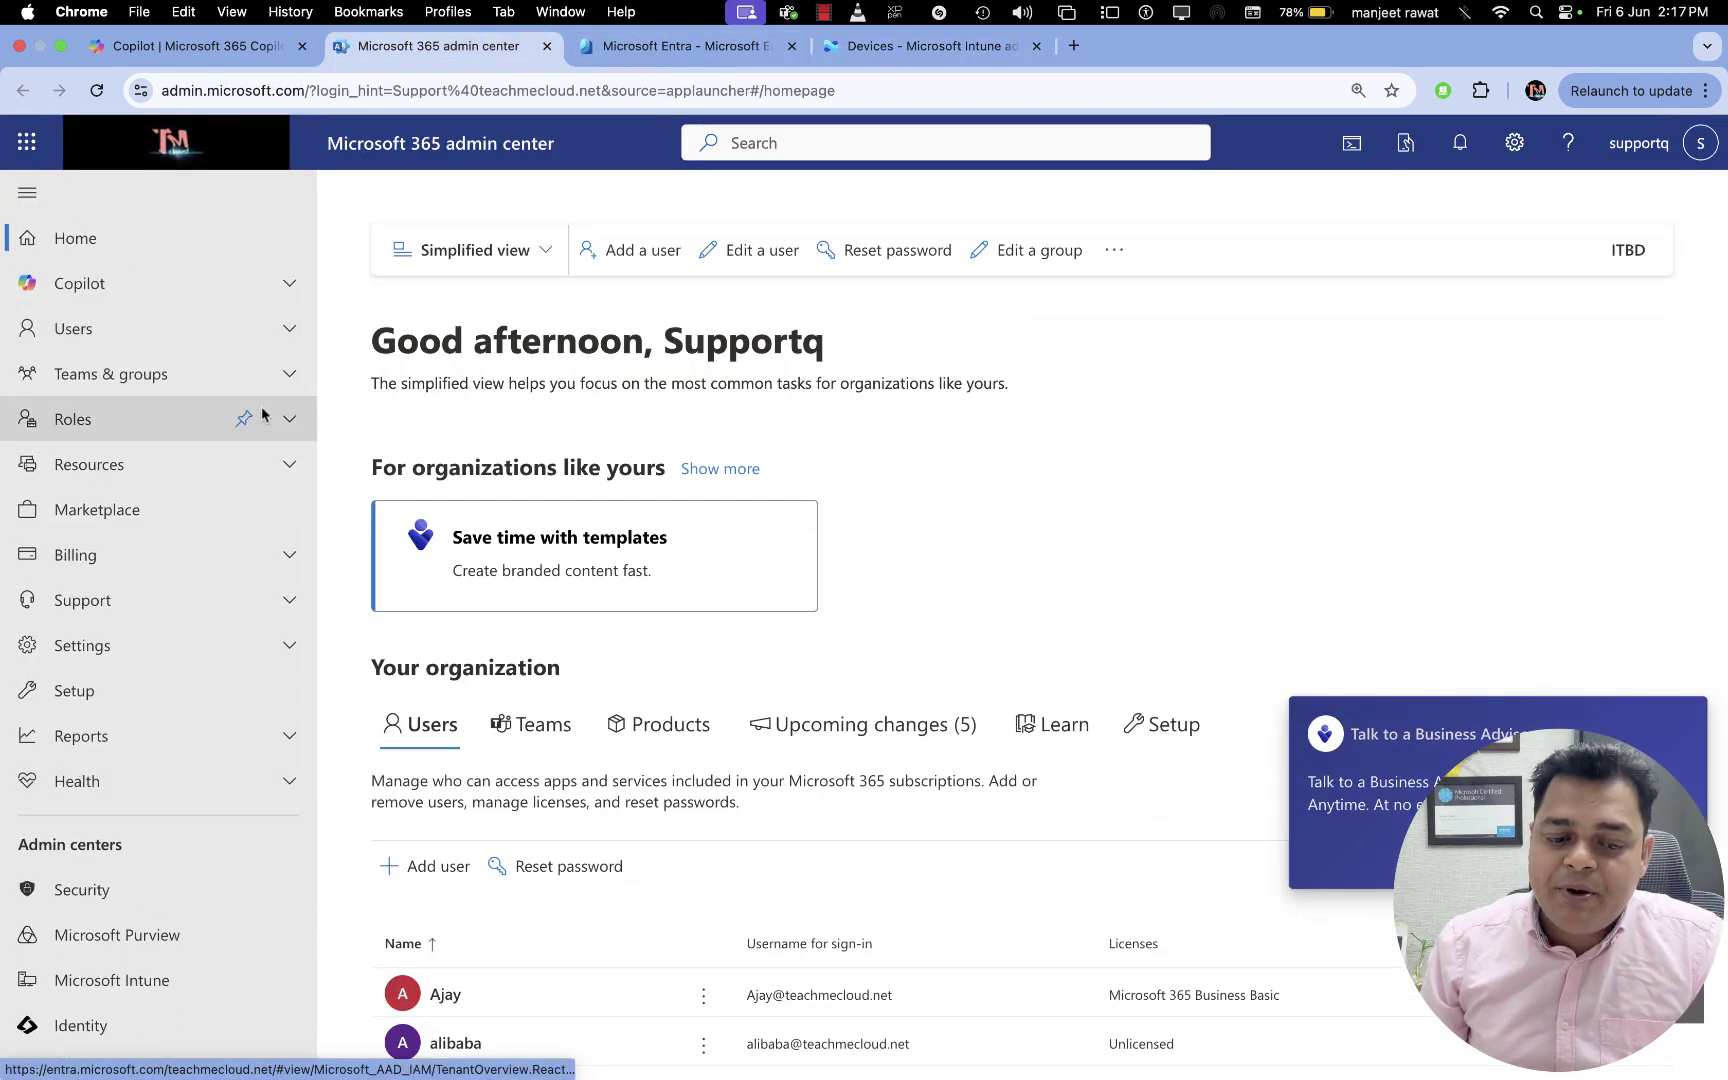
{"action": "left_click", "coordinate": [289, 330]}
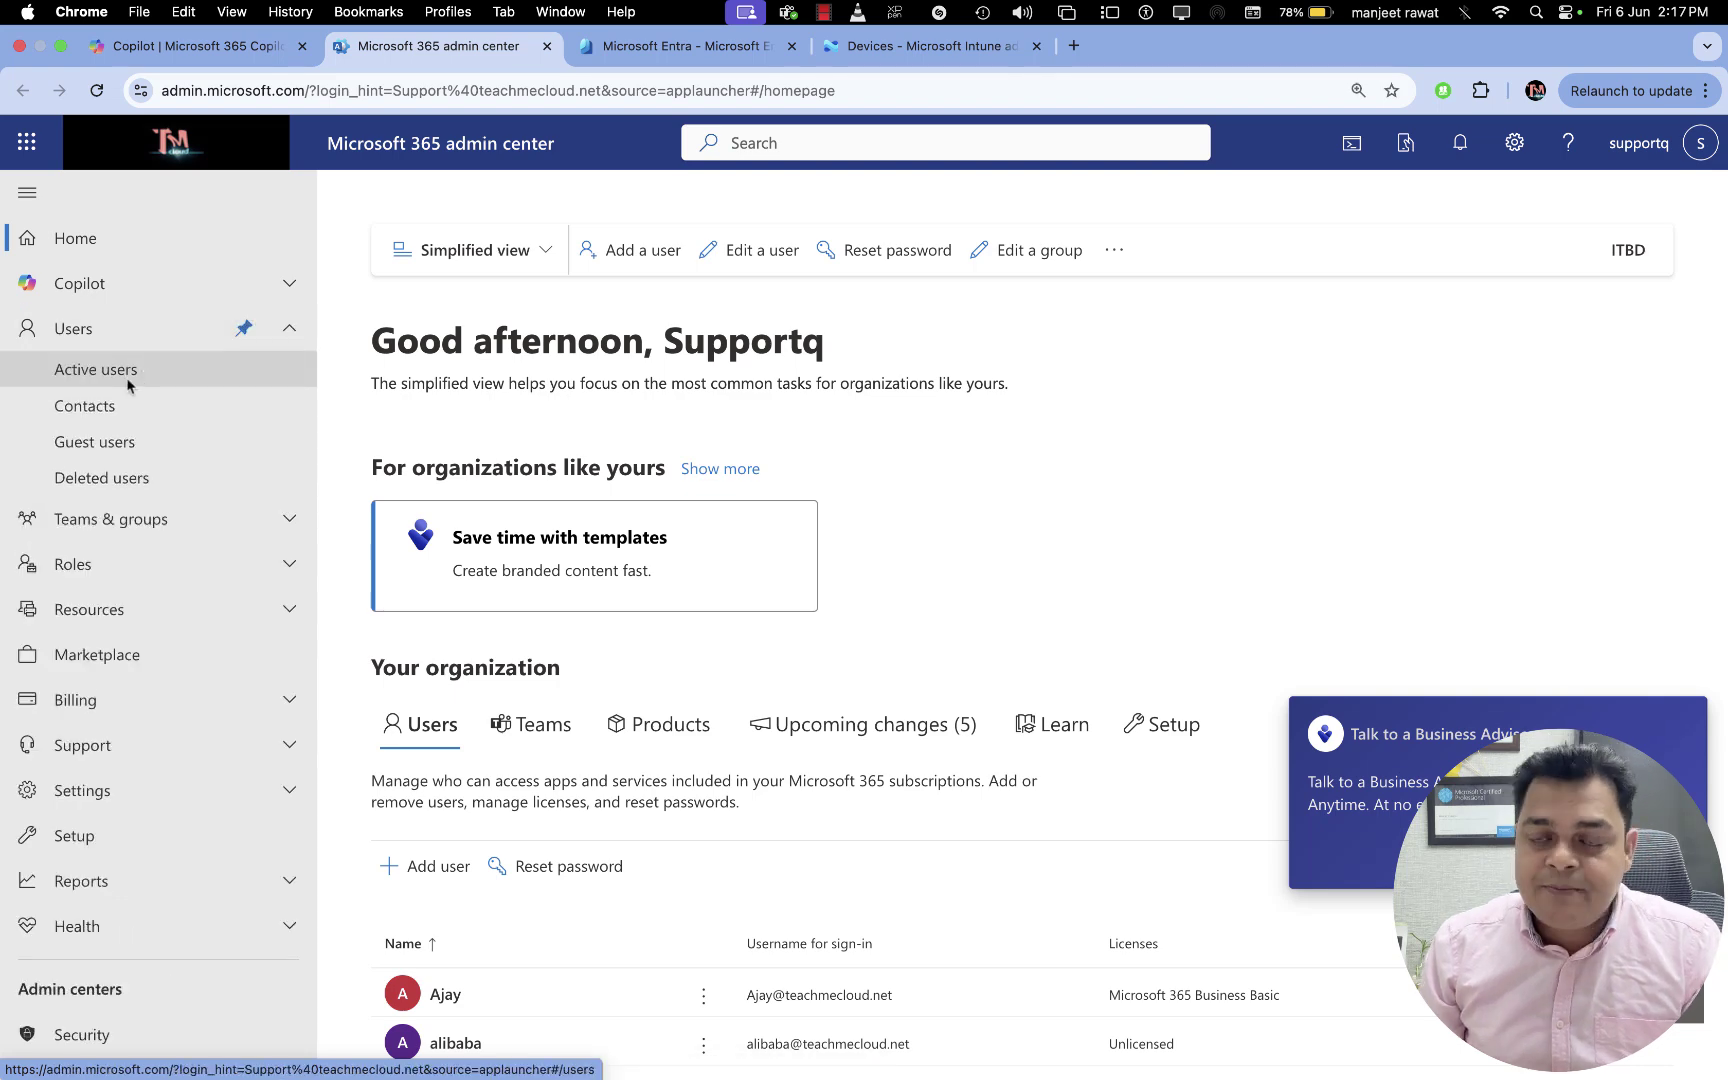
{"action": "left_click", "coordinate": [126, 377]}
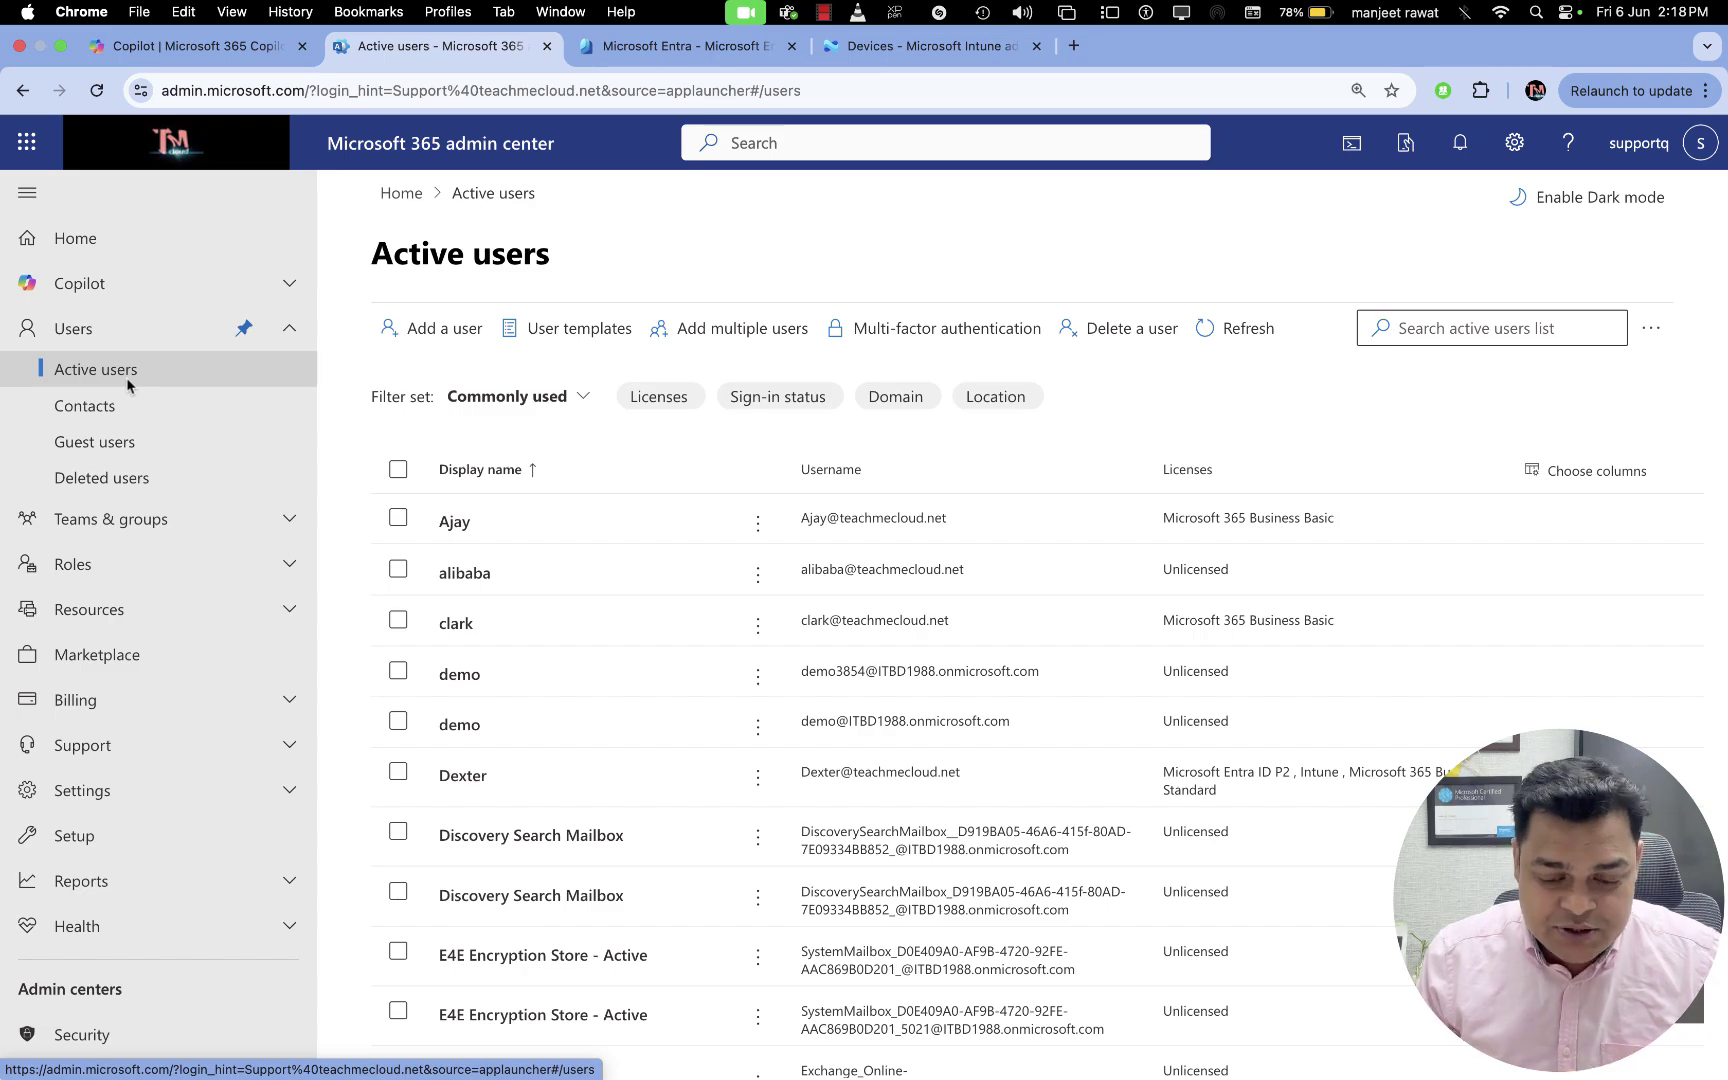
Switch to OneNote, open the Microsoft Entra Connect page in the Intune YT section and hide the notebook navigation.
{"action": "key", "text": "ctrl+Right"}
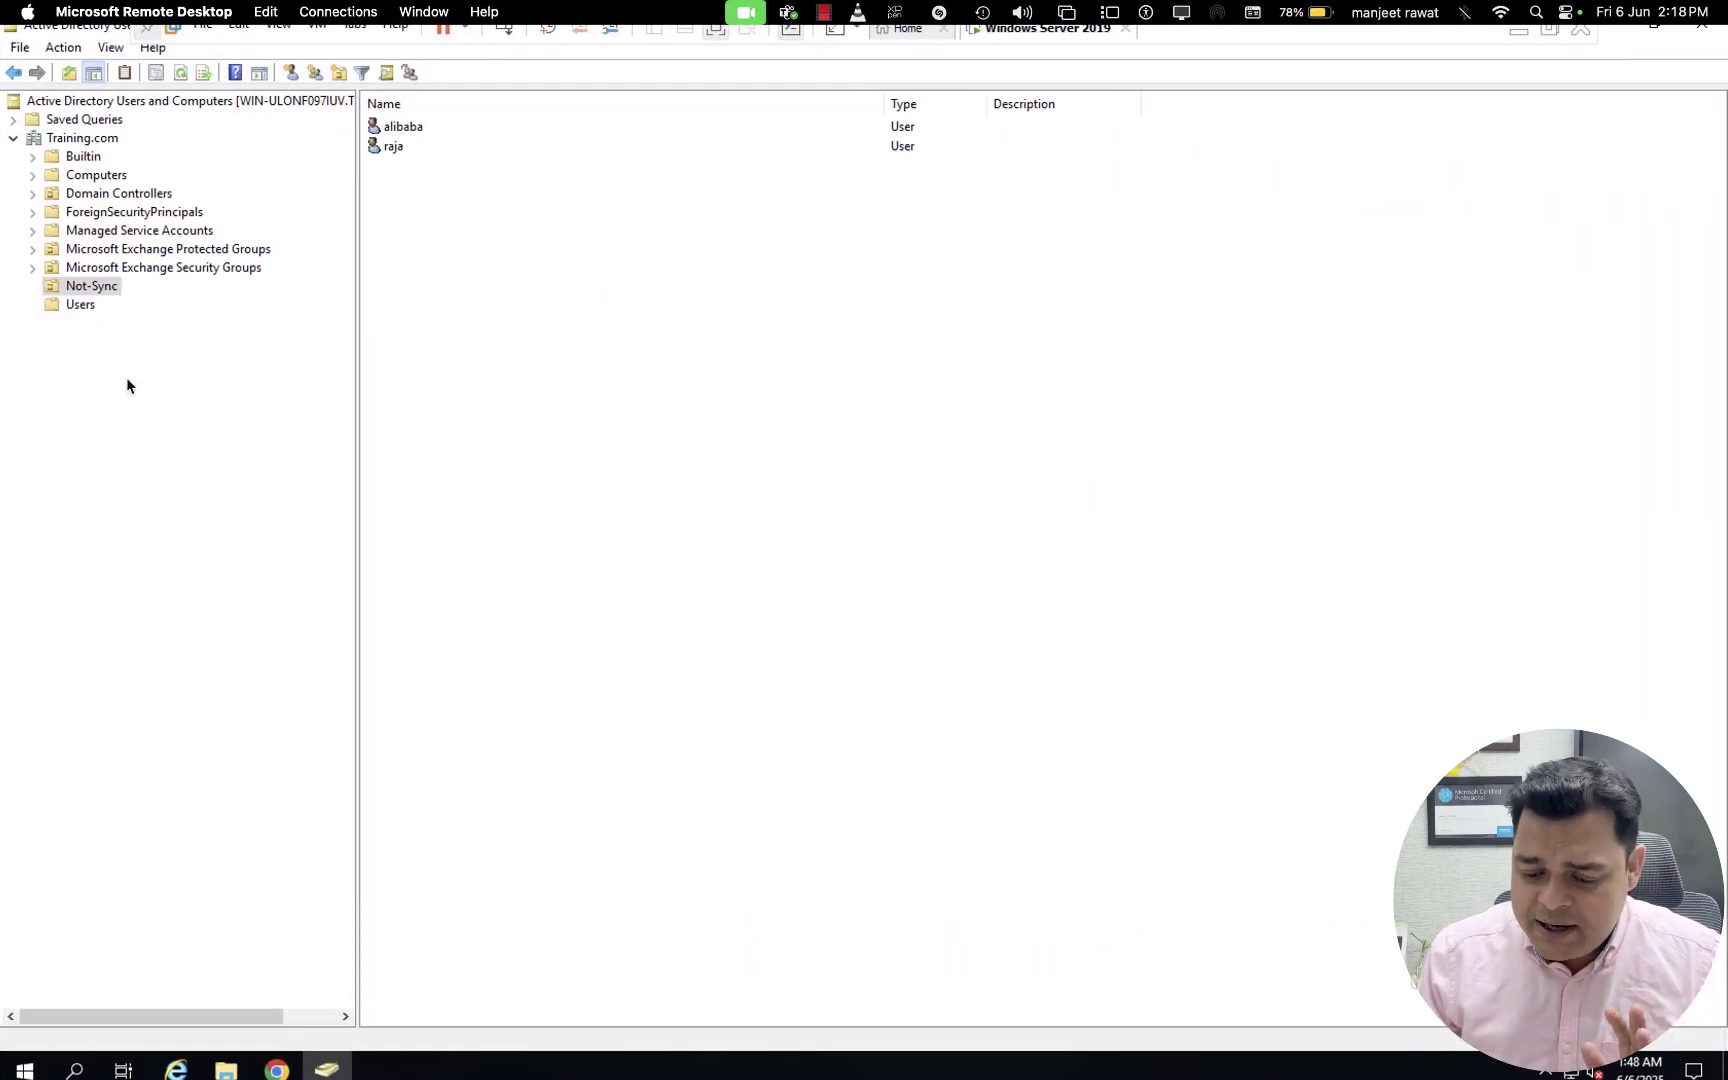
{"action": "key", "text": "ctrl+Left"}
{"action": "key", "text": "ctrl+Left"}
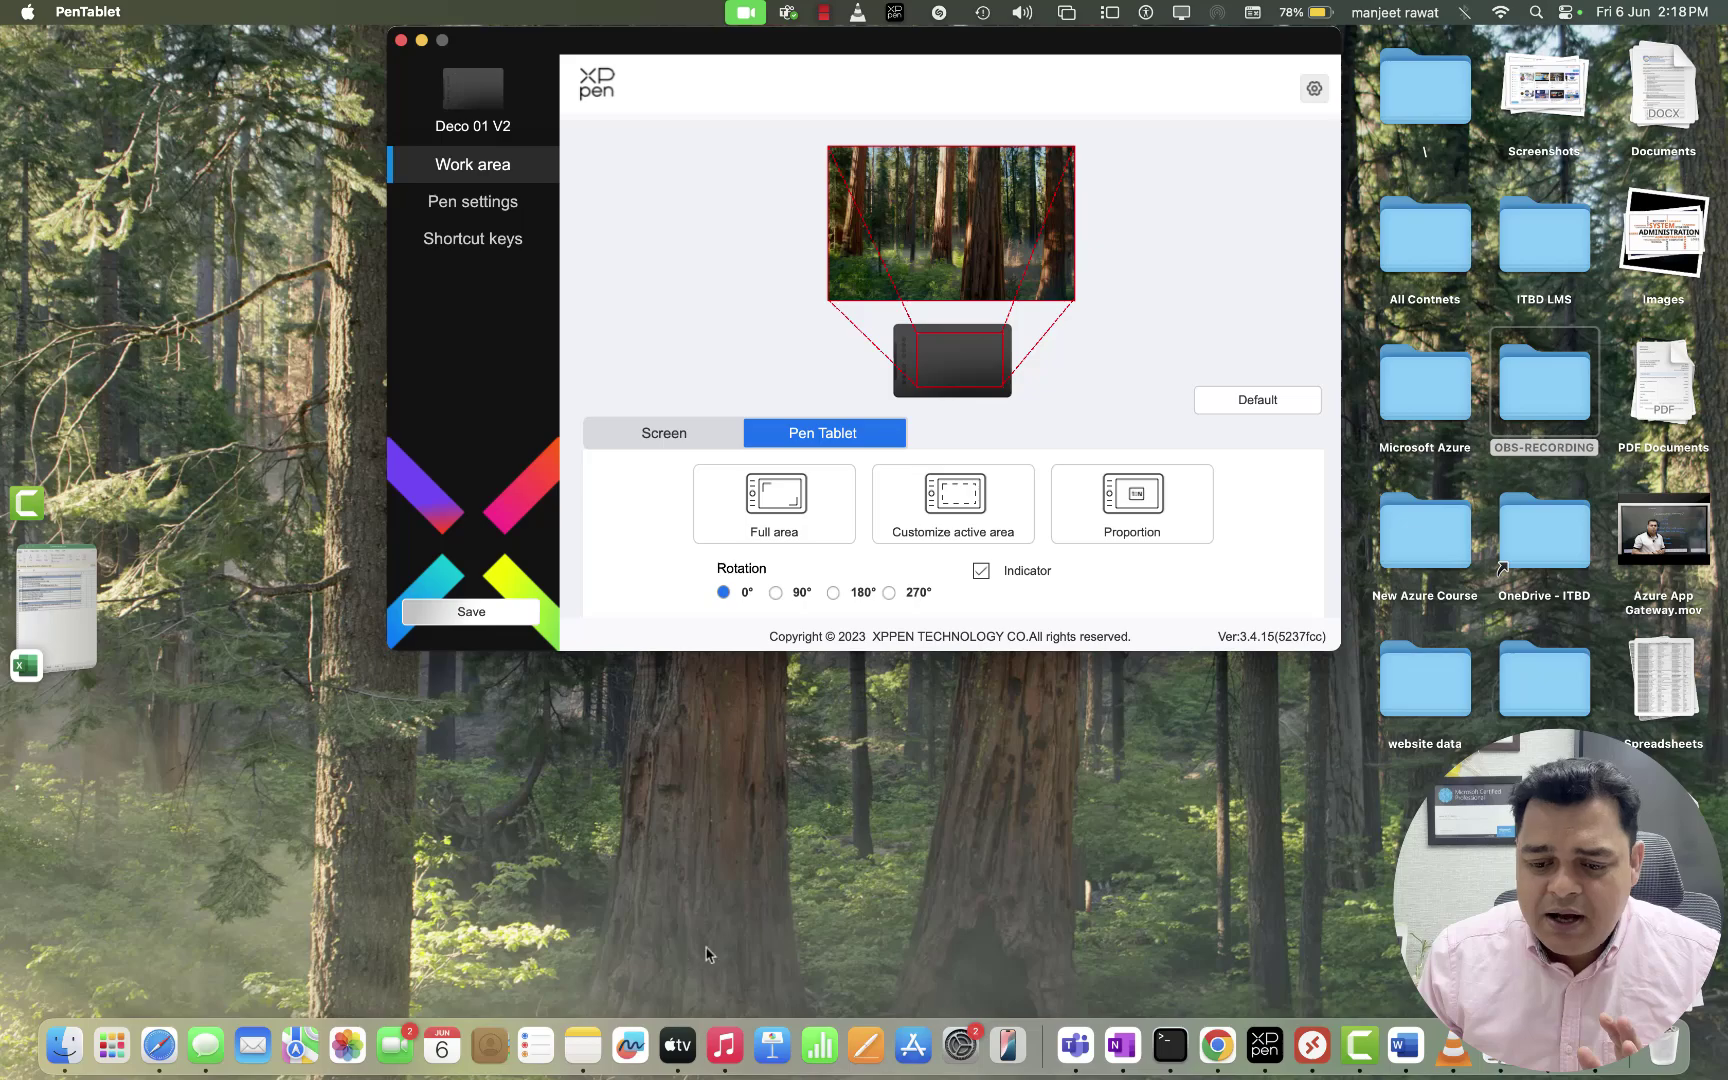
{"action": "left_click", "coordinate": [1121, 1045]}
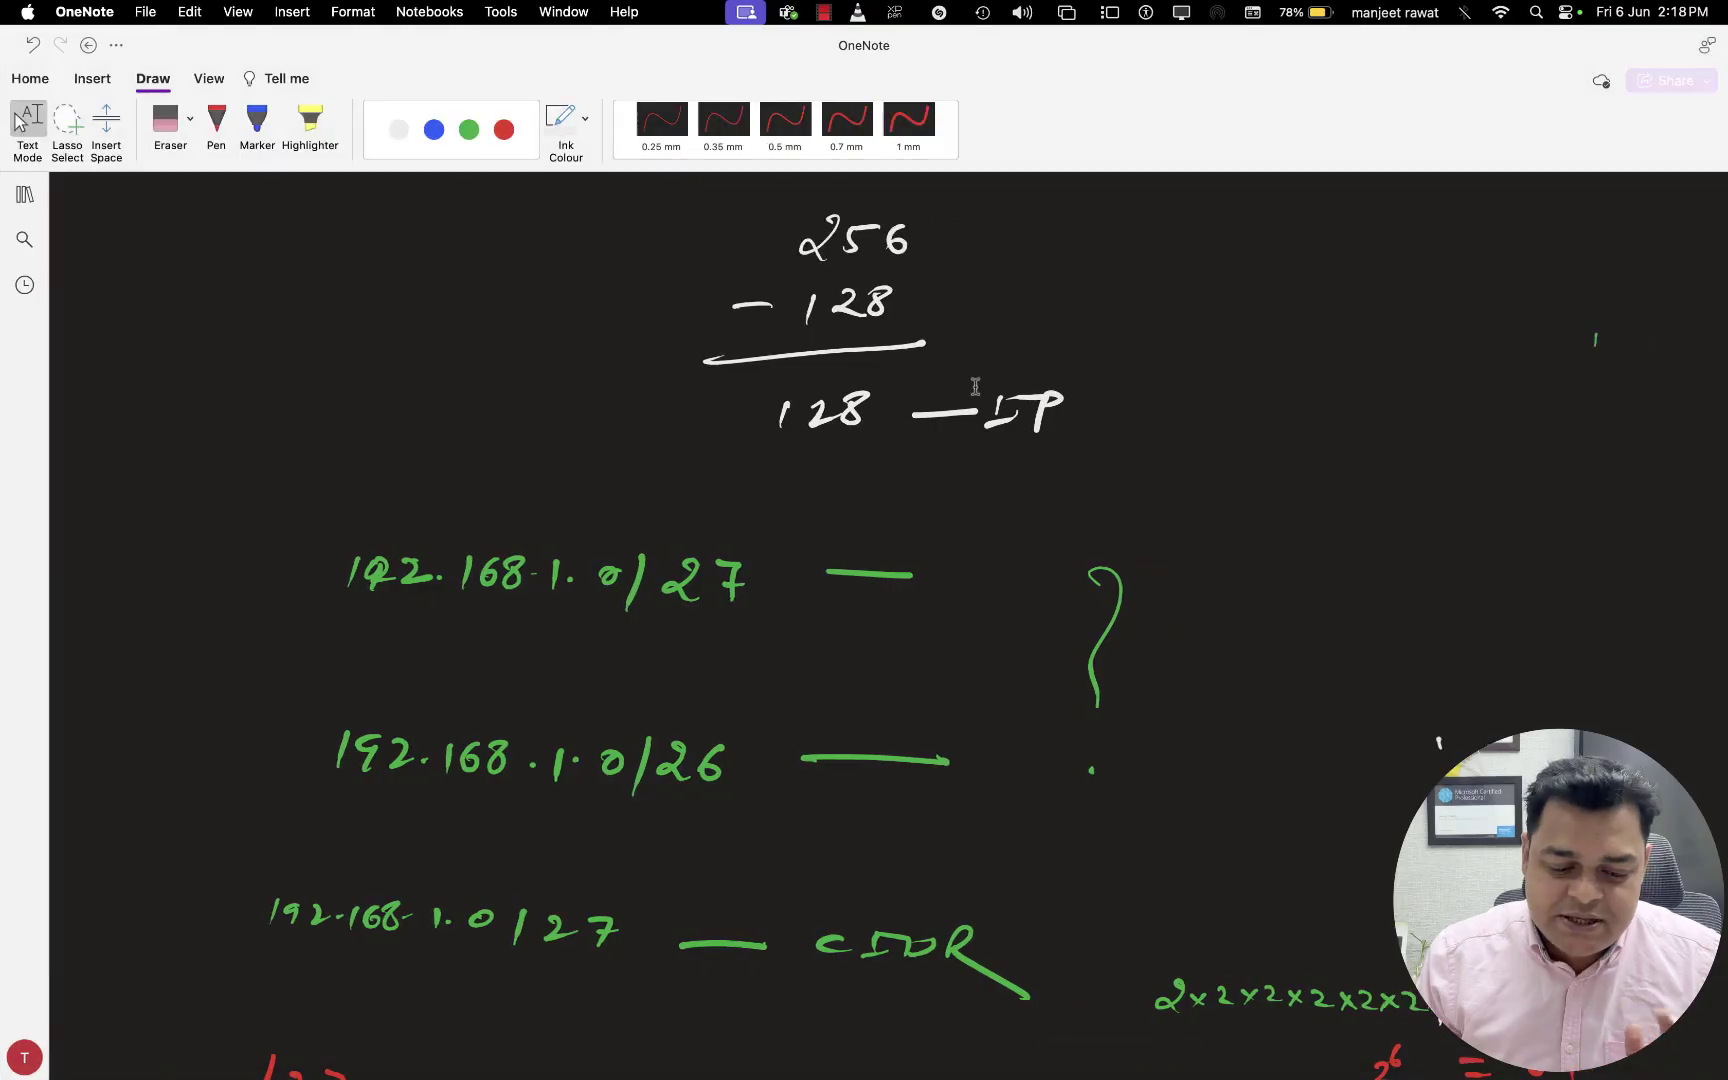
{"action": "left_click", "coordinate": [24, 194]}
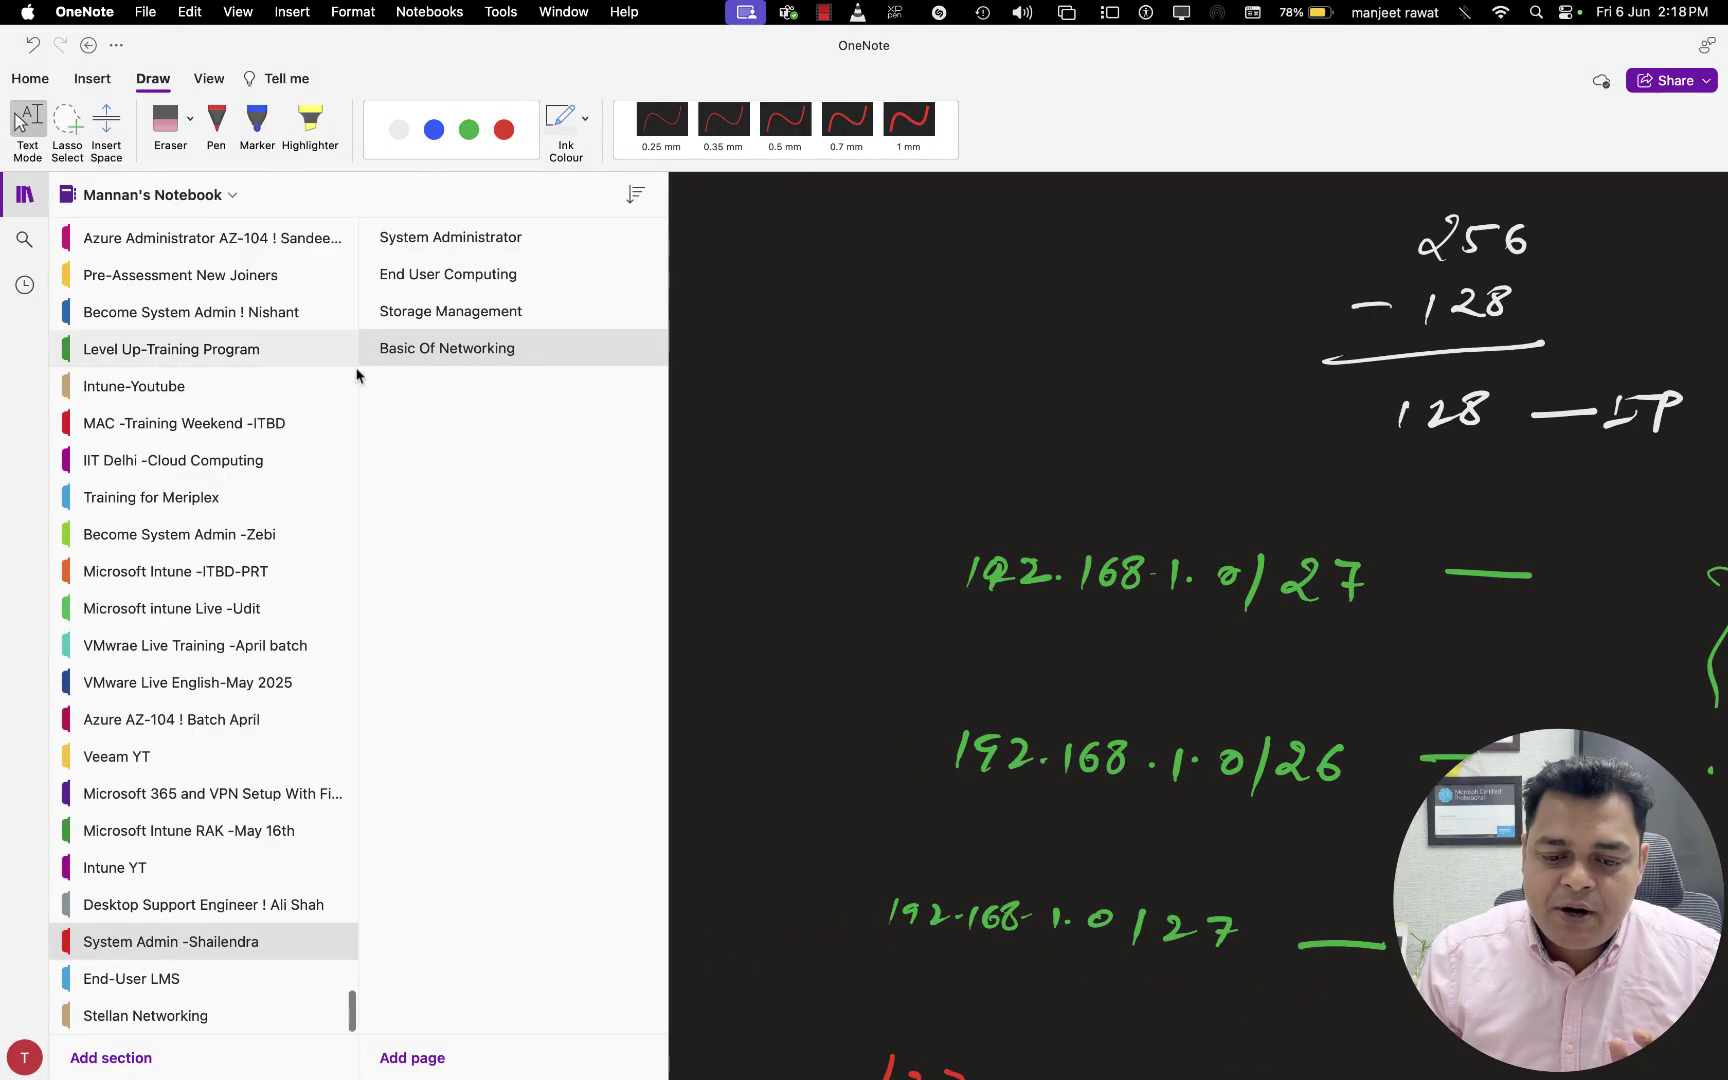
{"action": "left_click", "coordinate": [131, 867]}
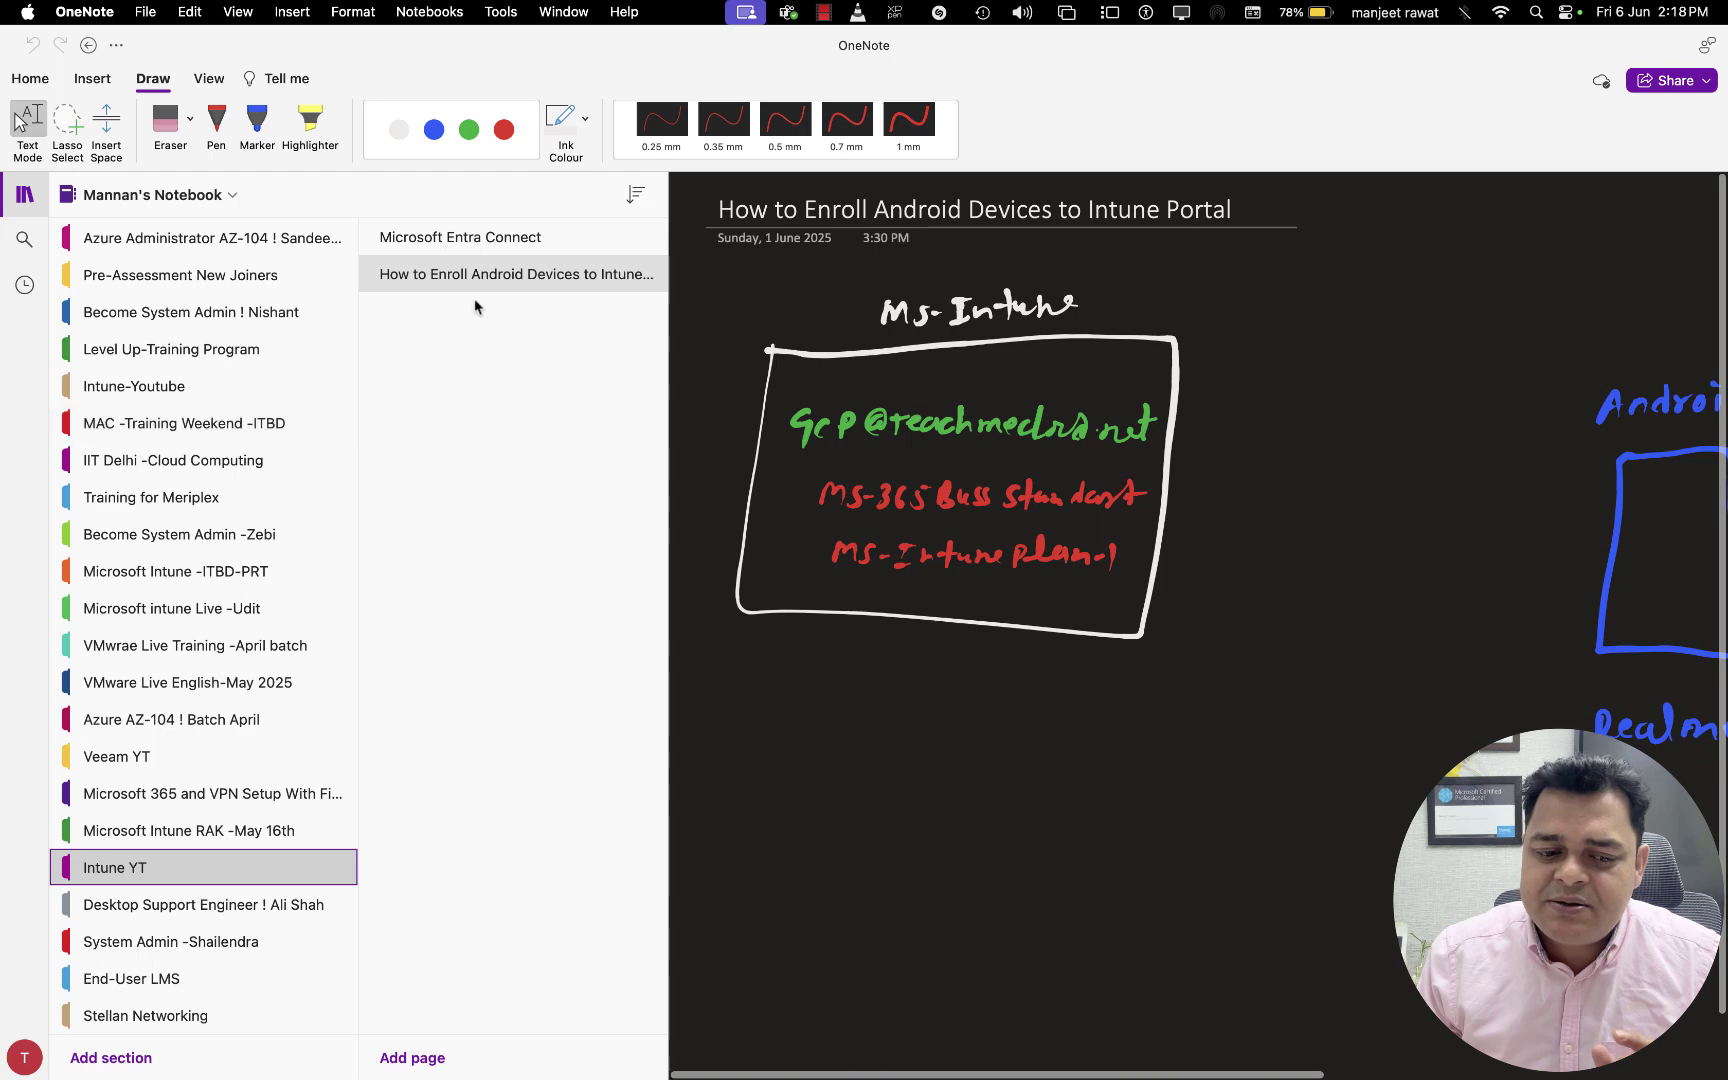
{"action": "left_click", "coordinate": [488, 235]}
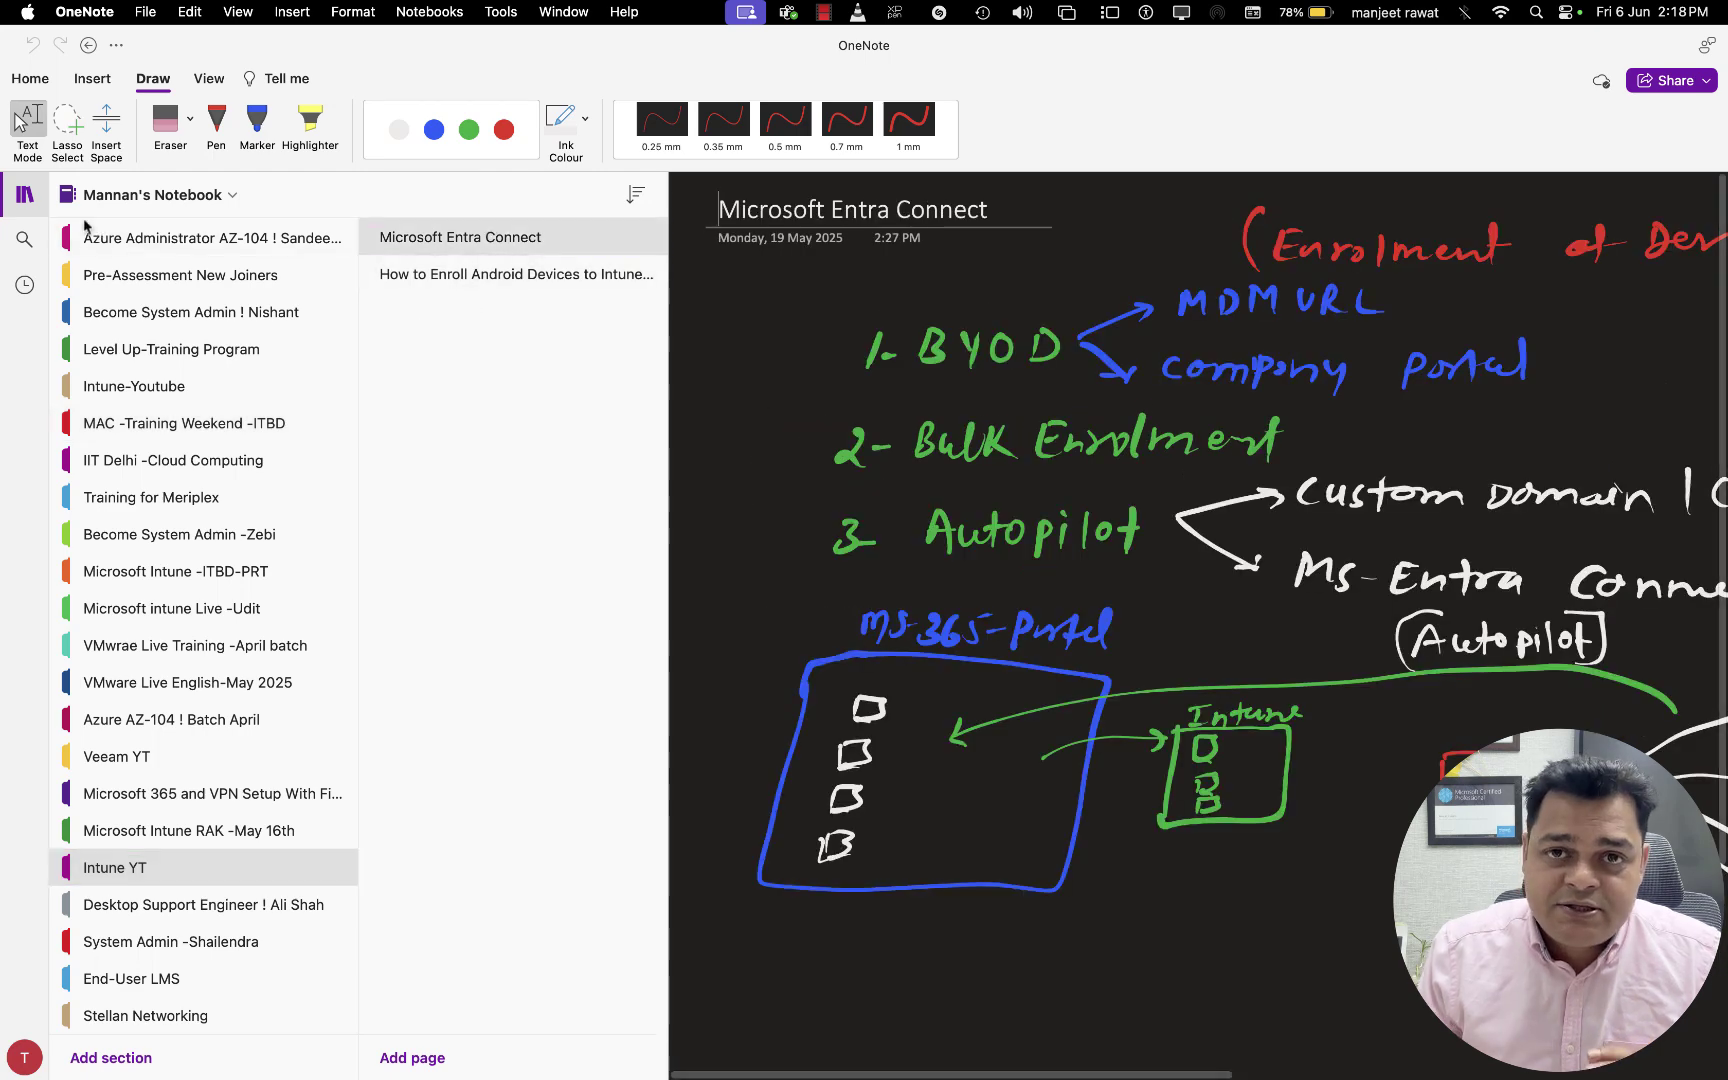
{"action": "left_click", "coordinate": [25, 196]}
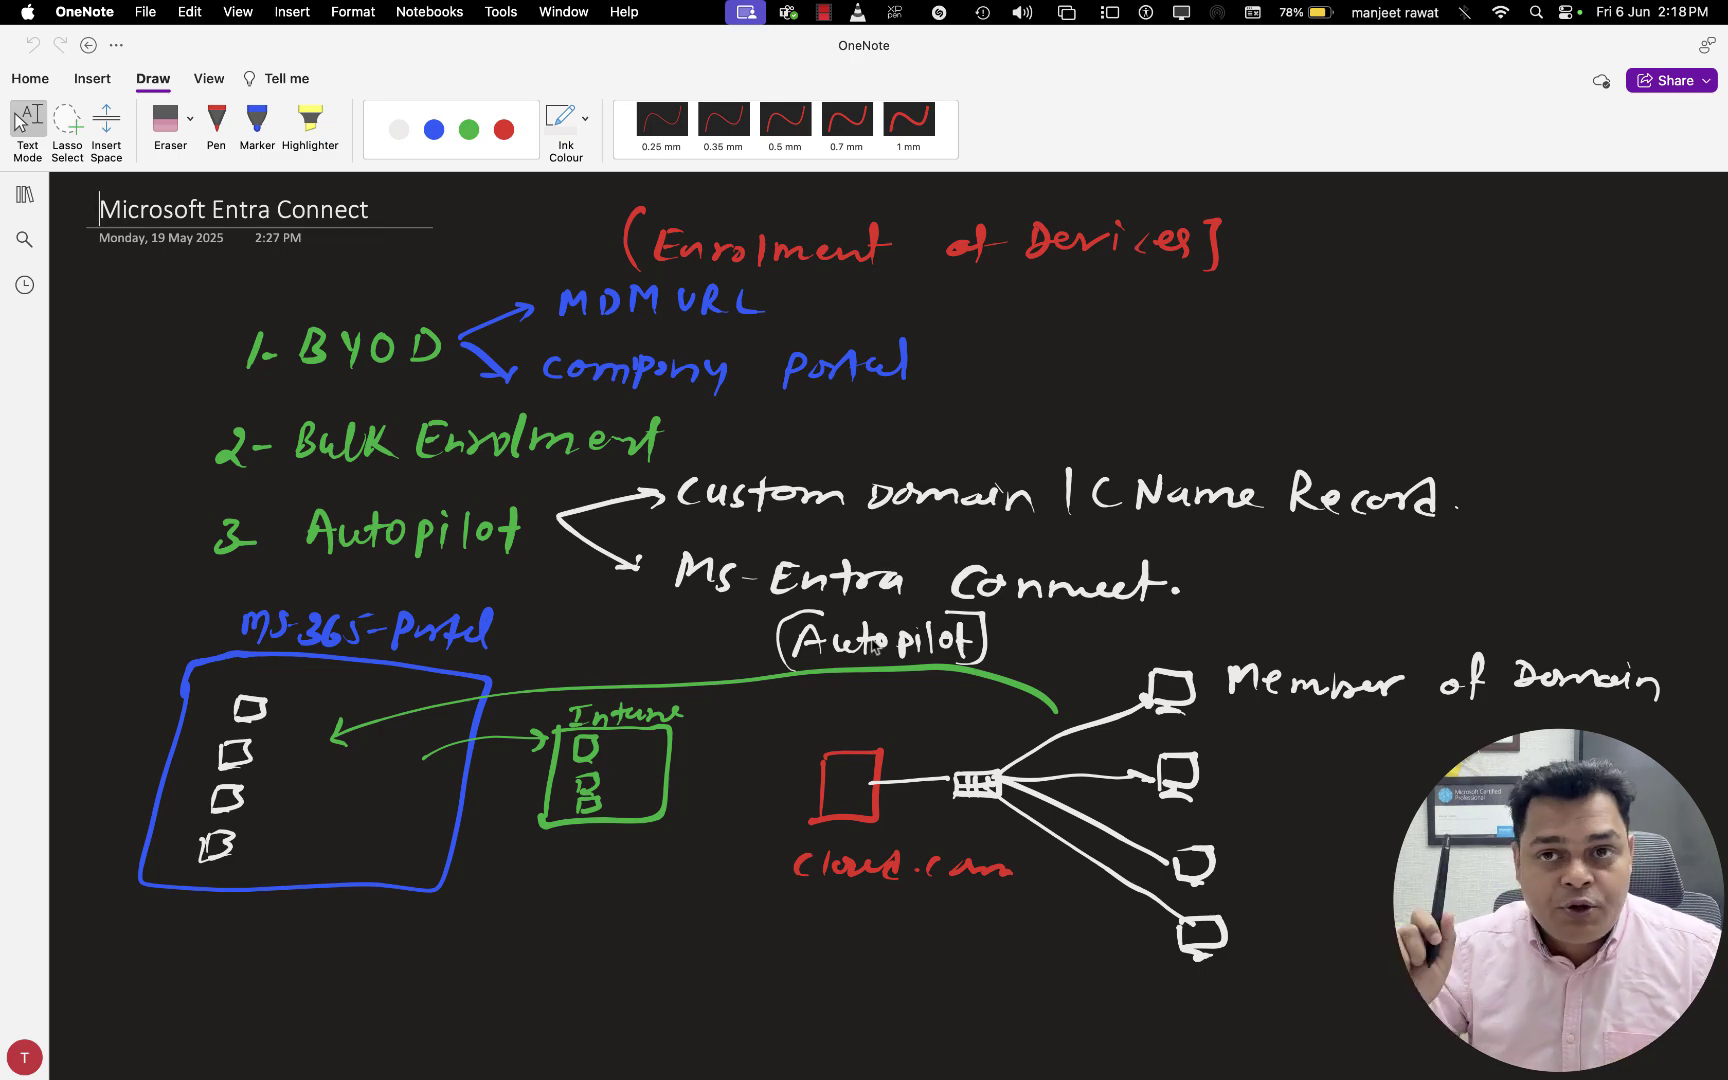
{"action": "scroll", "coordinate": [873, 645], "scroll_direction": "down", "scroll_amount": 5}
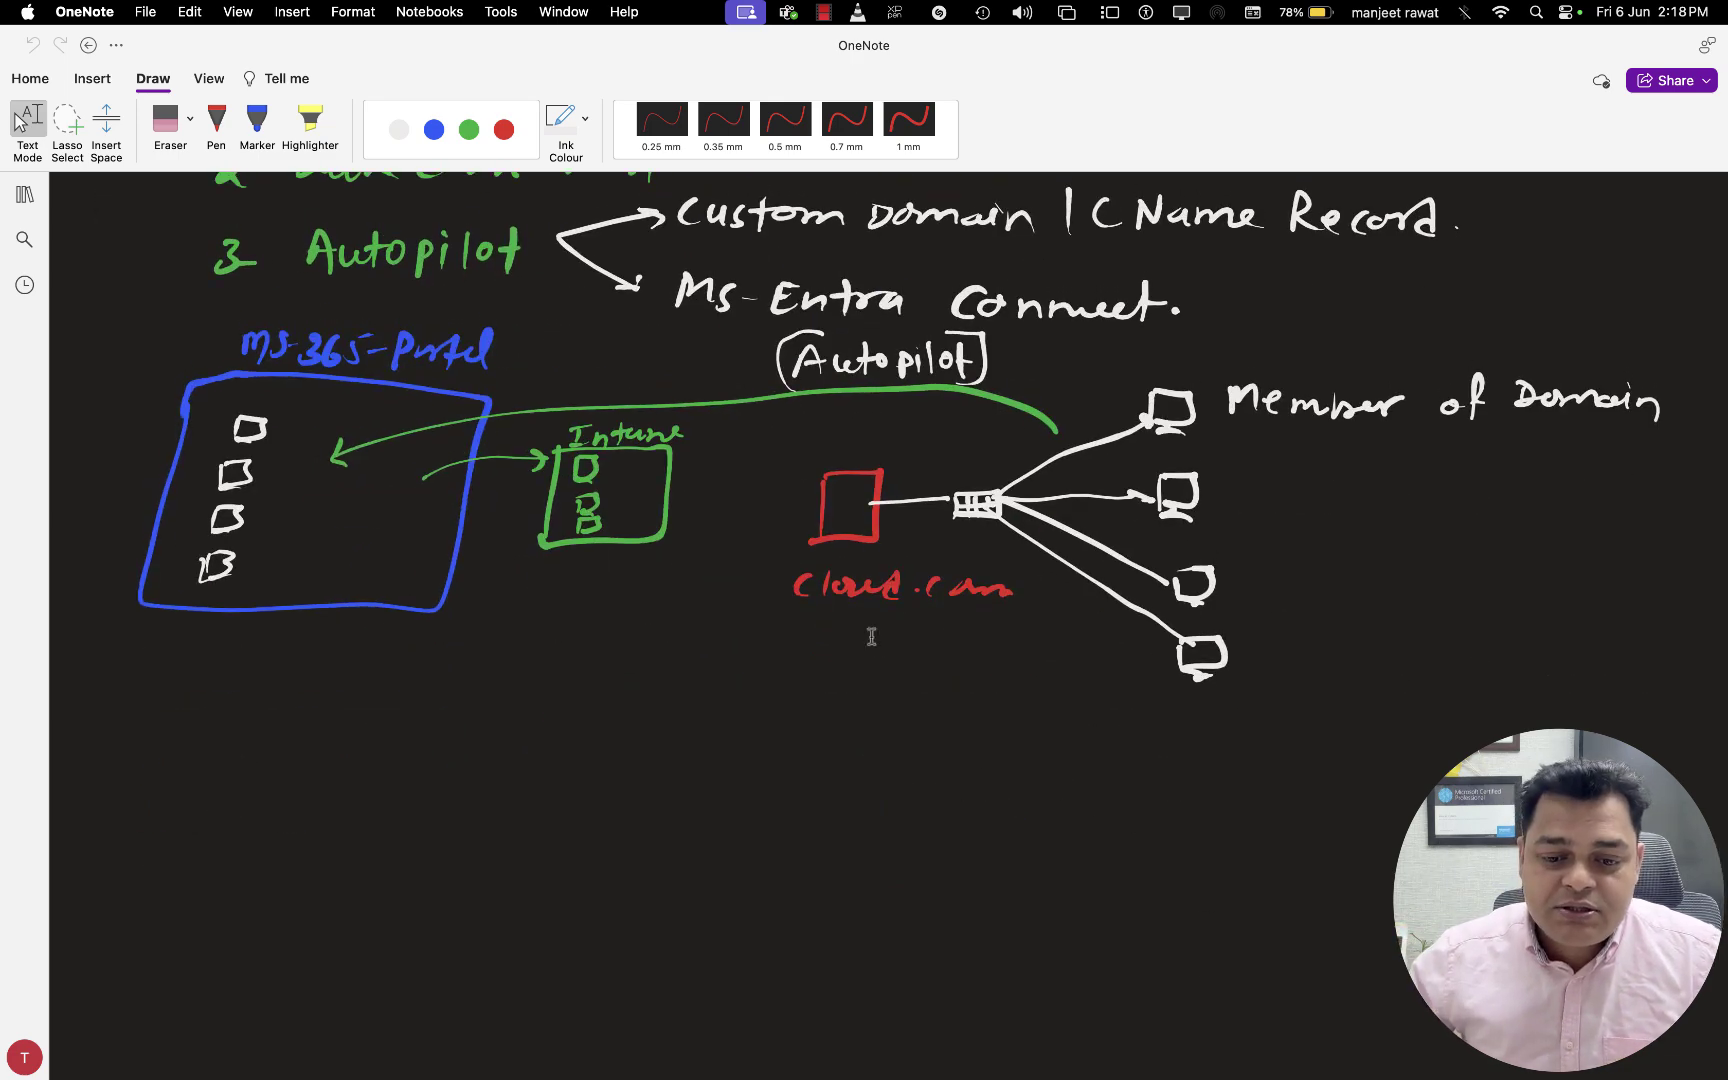
{"action": "left_click", "coordinate": [216, 122]}
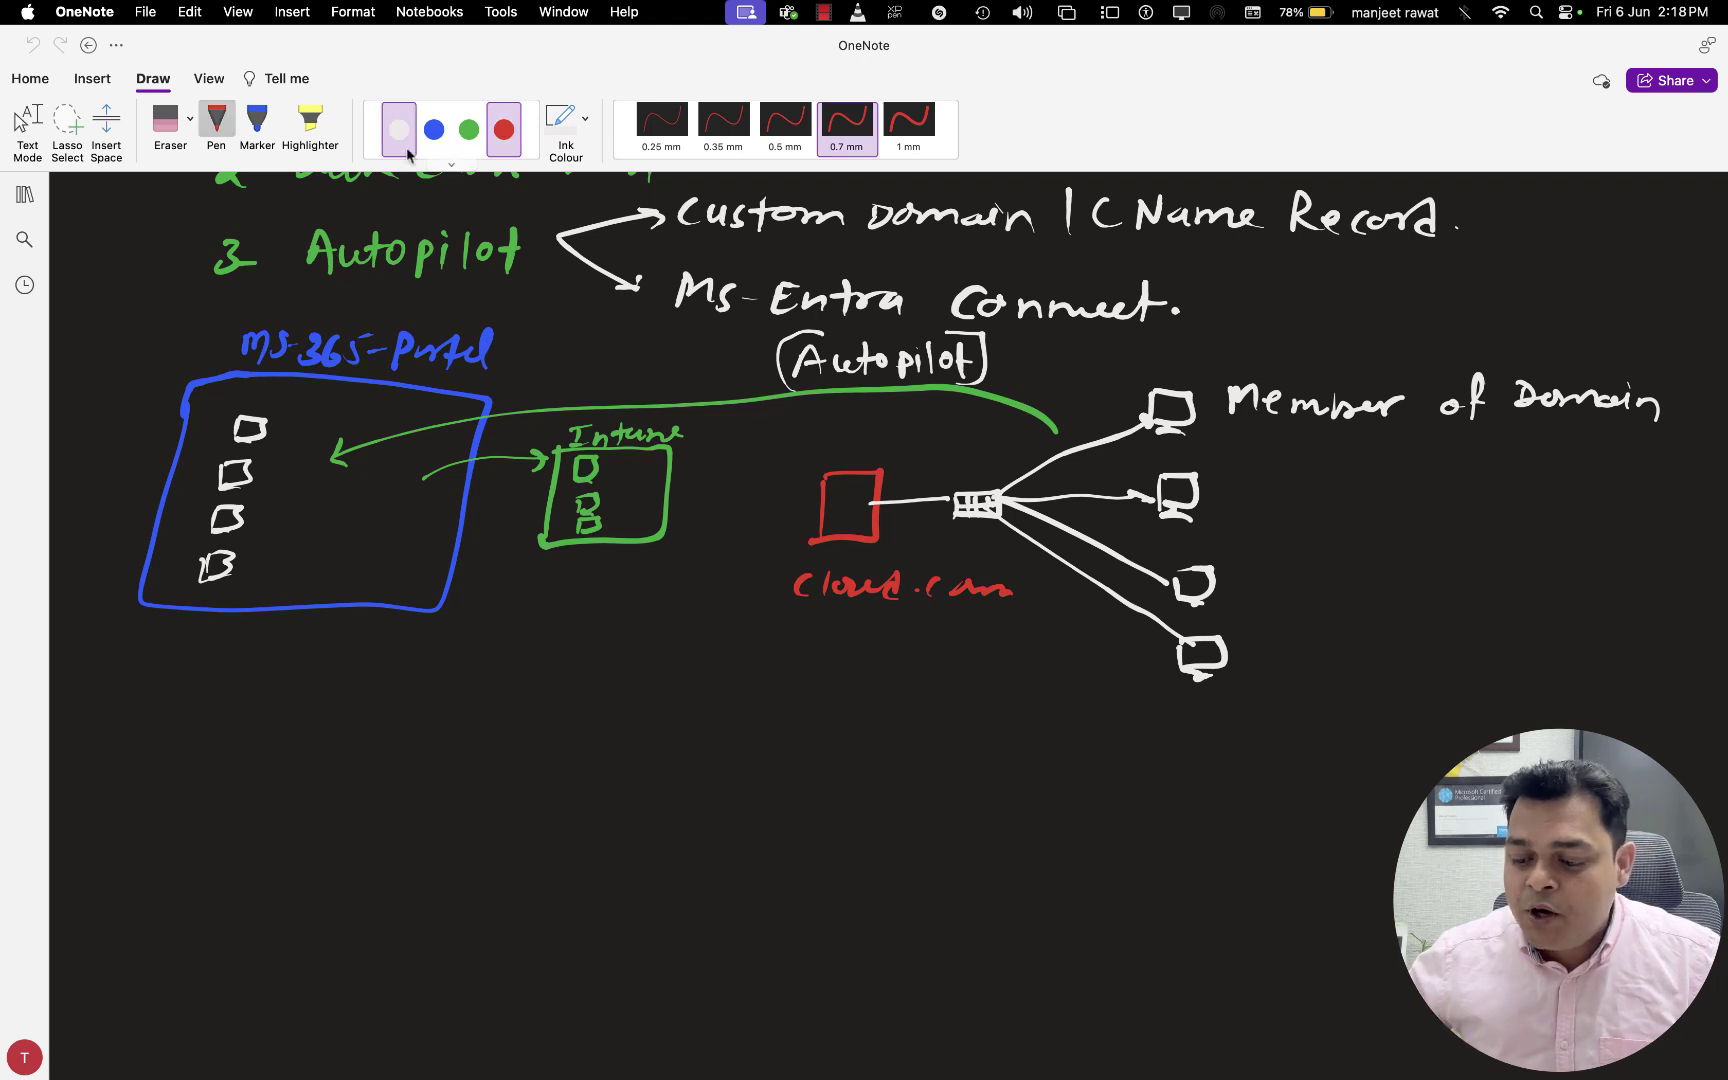
{"action": "left_click", "coordinate": [469, 129]}
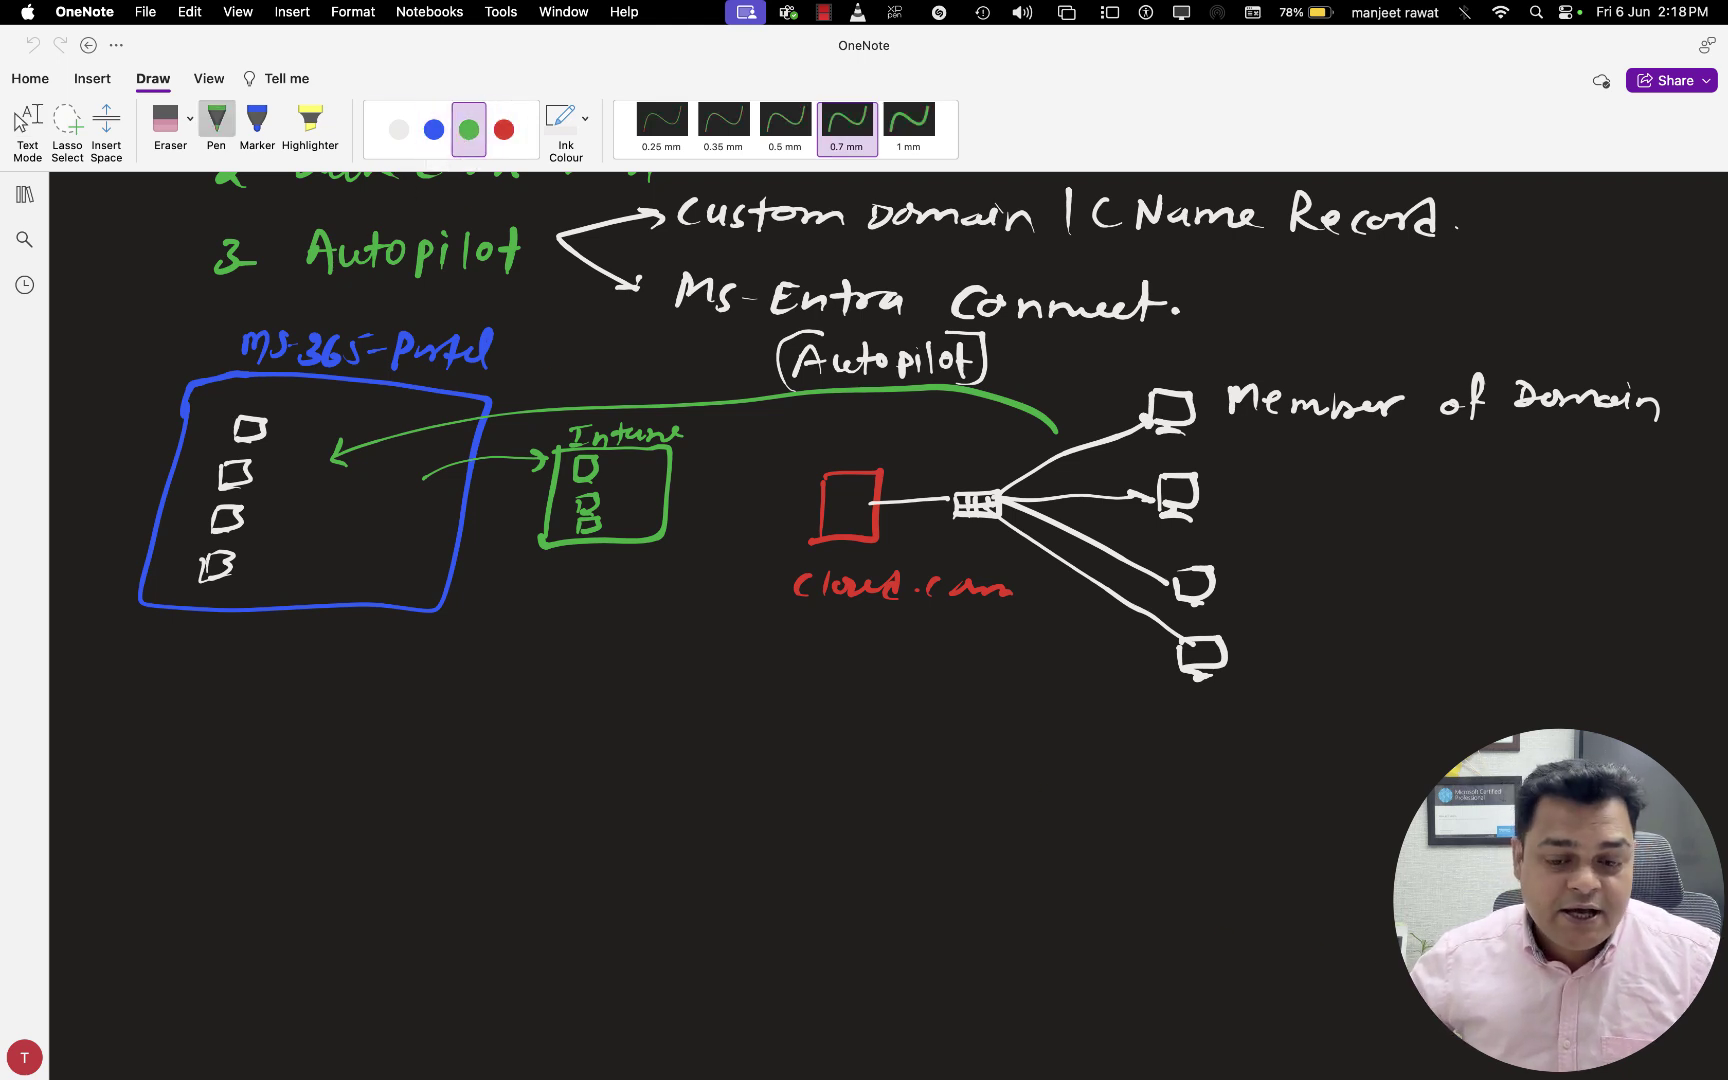
{"action": "scroll", "coordinate": [1487, 600], "scroll_direction": "down", "scroll_amount": 8}
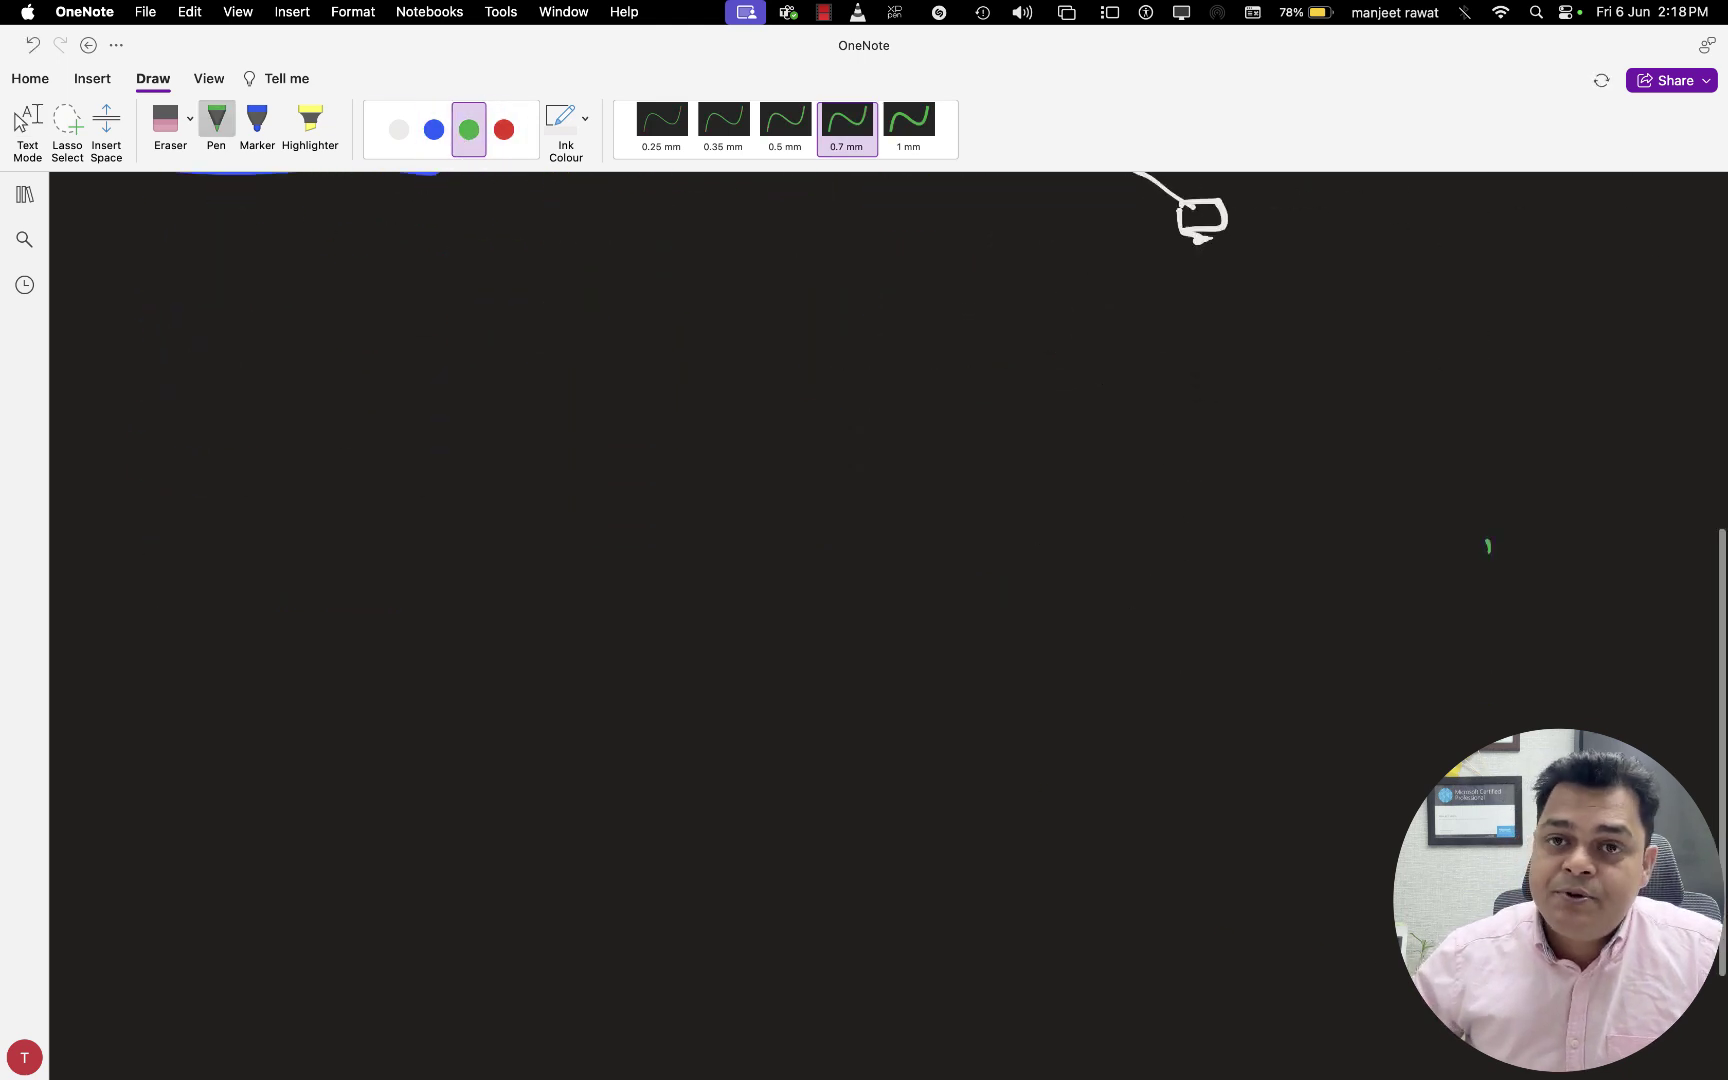
{"action": "left_click", "coordinate": [433, 129]}
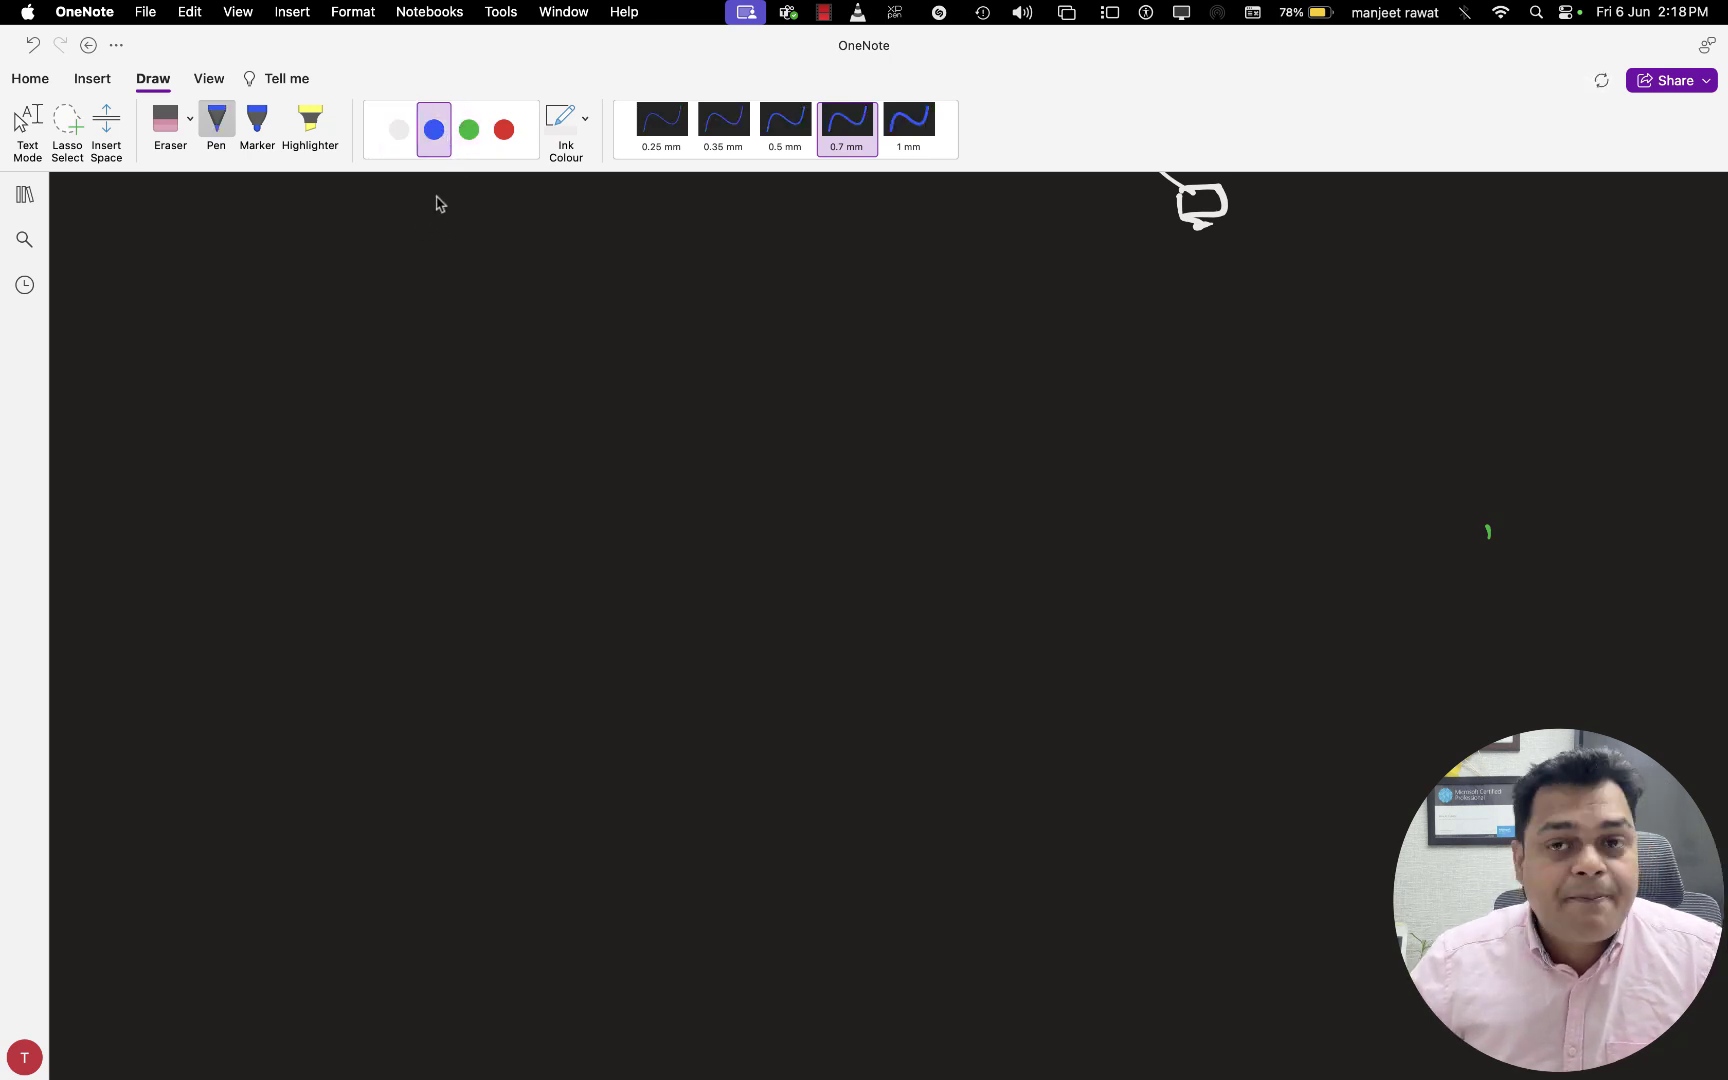
{"action": "left_click", "coordinate": [443, 194]}
{"action": "left_click", "coordinate": [27, 120]}
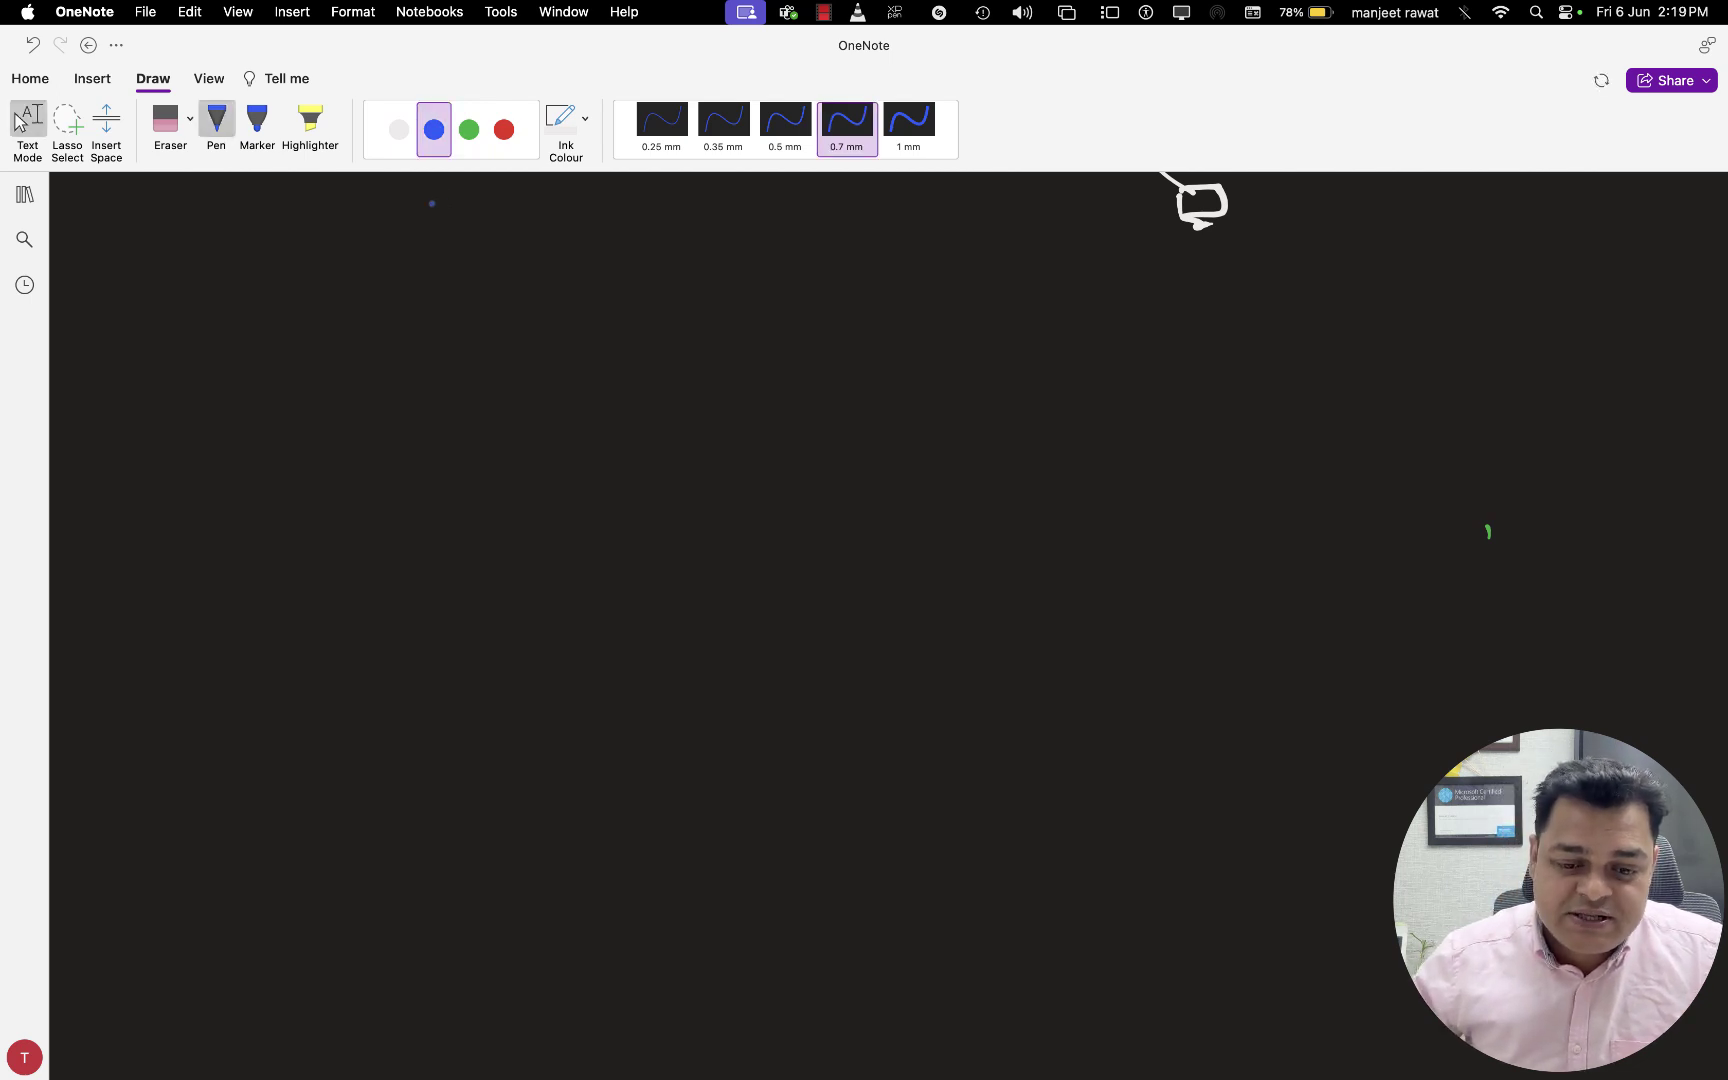
{"action": "scroll", "coordinate": [396, 364], "scroll_direction": "up", "scroll_amount": 1}
Handwrite "1. Protocols" in white 0.7 mm ink as the first list item below the network diagram.
{"action": "left_click", "coordinate": [398, 129]}
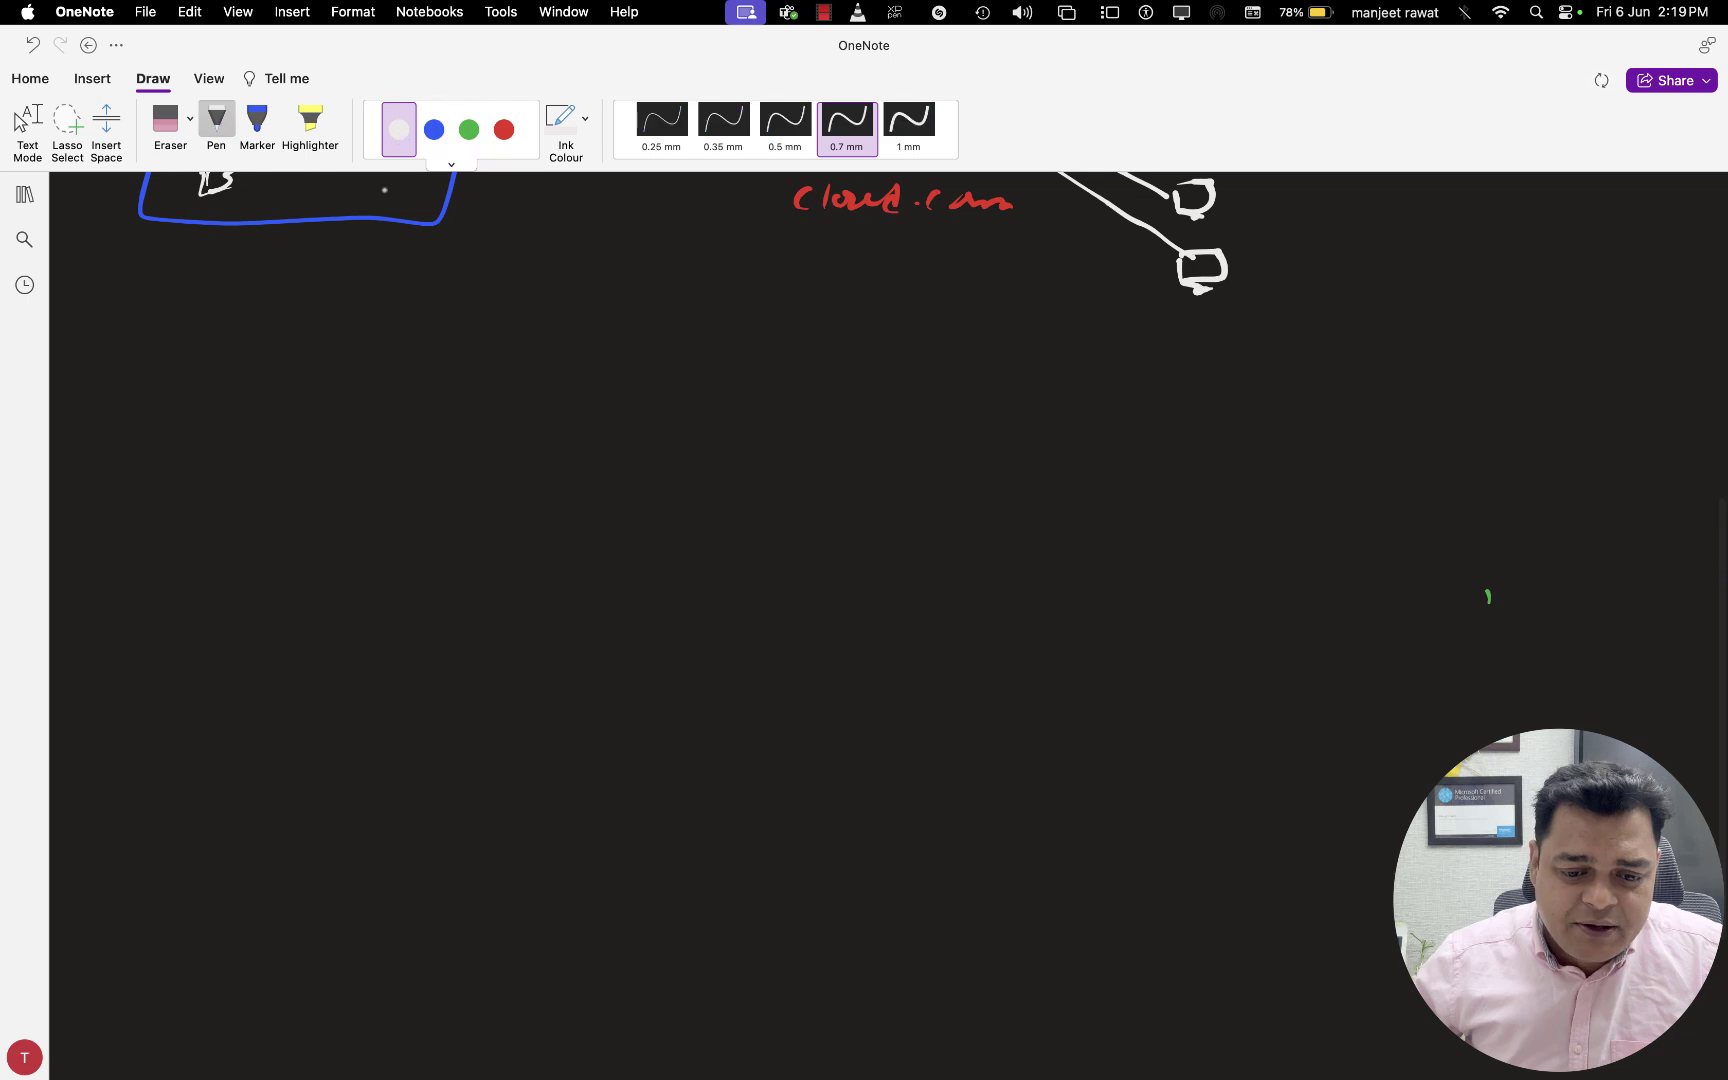
{"action": "scroll", "coordinate": [208, 355], "scroll_direction": "down", "scroll_amount": 2}
{"action": "scroll", "coordinate": [231, 291], "scroll_direction": "up", "scroll_amount": 1}
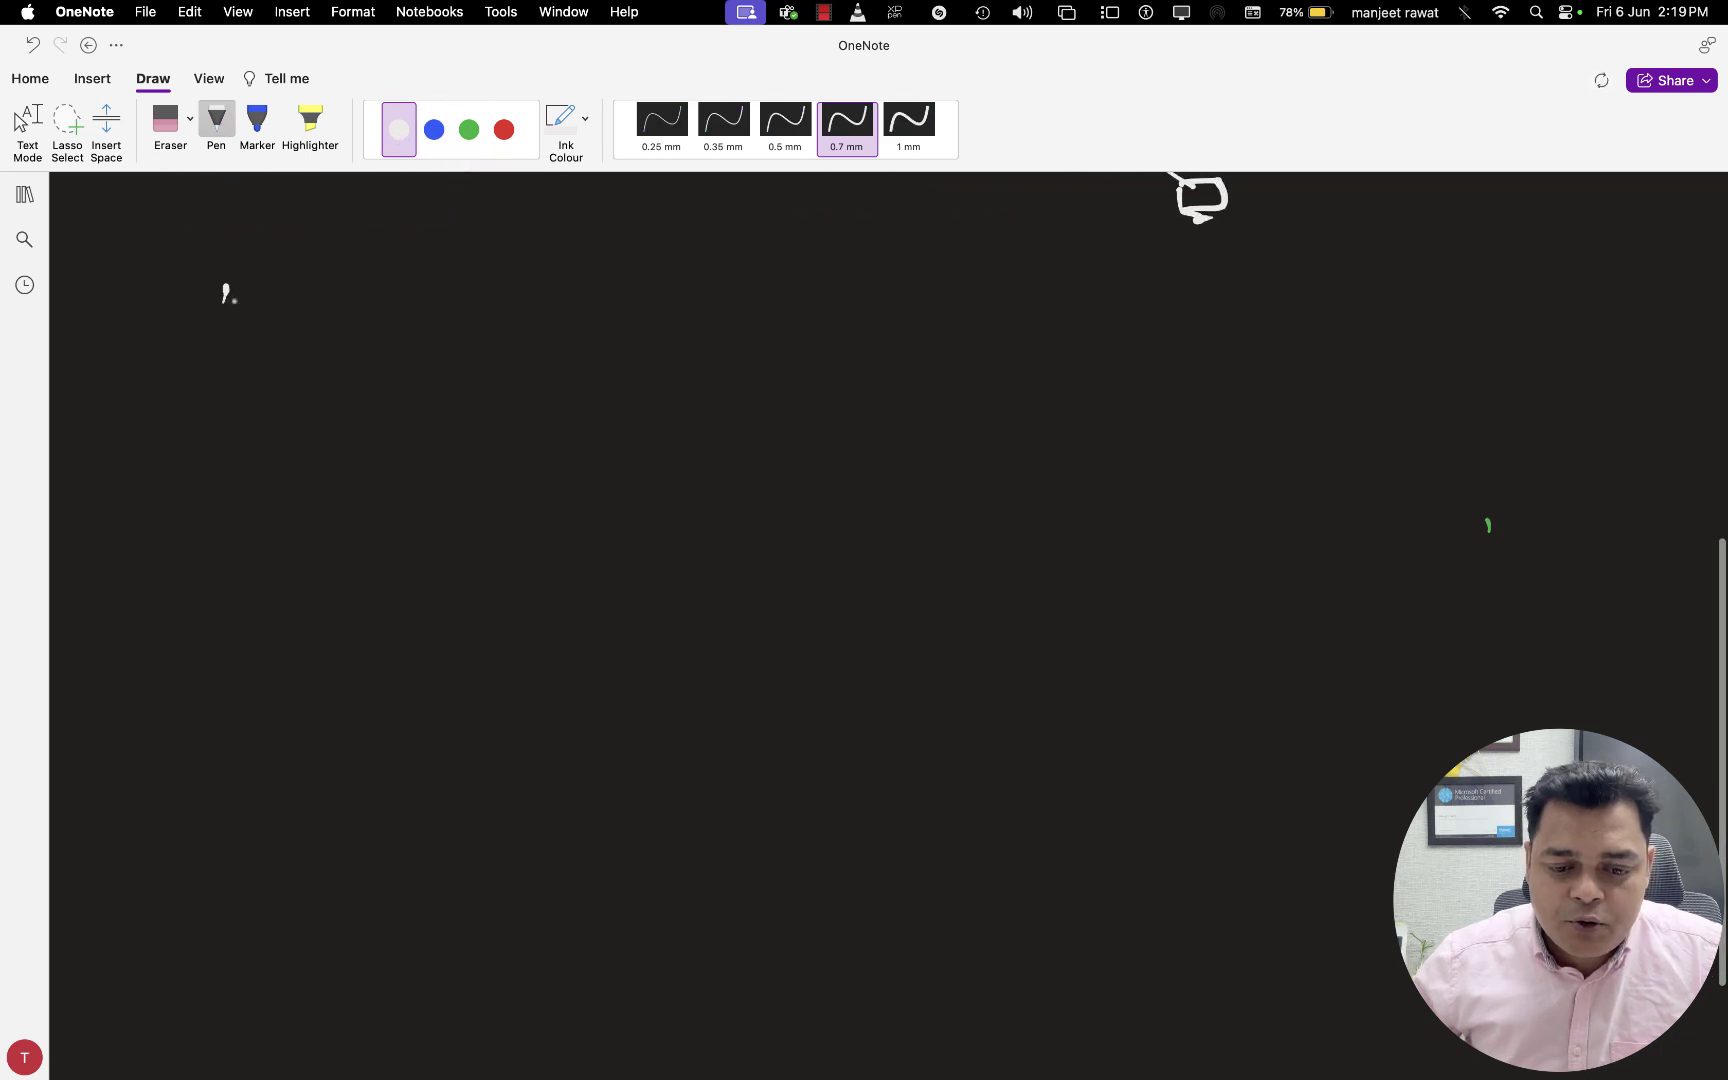
{"action": "left_click_drag", "start_coordinate": [271, 300], "coordinate": [310, 292]}
{"action": "left_click_drag", "start_coordinate": [337, 276], "coordinate": [364, 296]}
{"action": "left_click_drag", "start_coordinate": [372, 292], "coordinate": [420, 290]}
{"action": "mouse_move", "coordinate": [416, 298]}
{"action": "left_mouse_down"}
{"action": "mouse_move", "coordinate": [436, 268]}
{"action": "mouse_move", "coordinate": [462, 305]}
{"action": "left_mouse_up"}
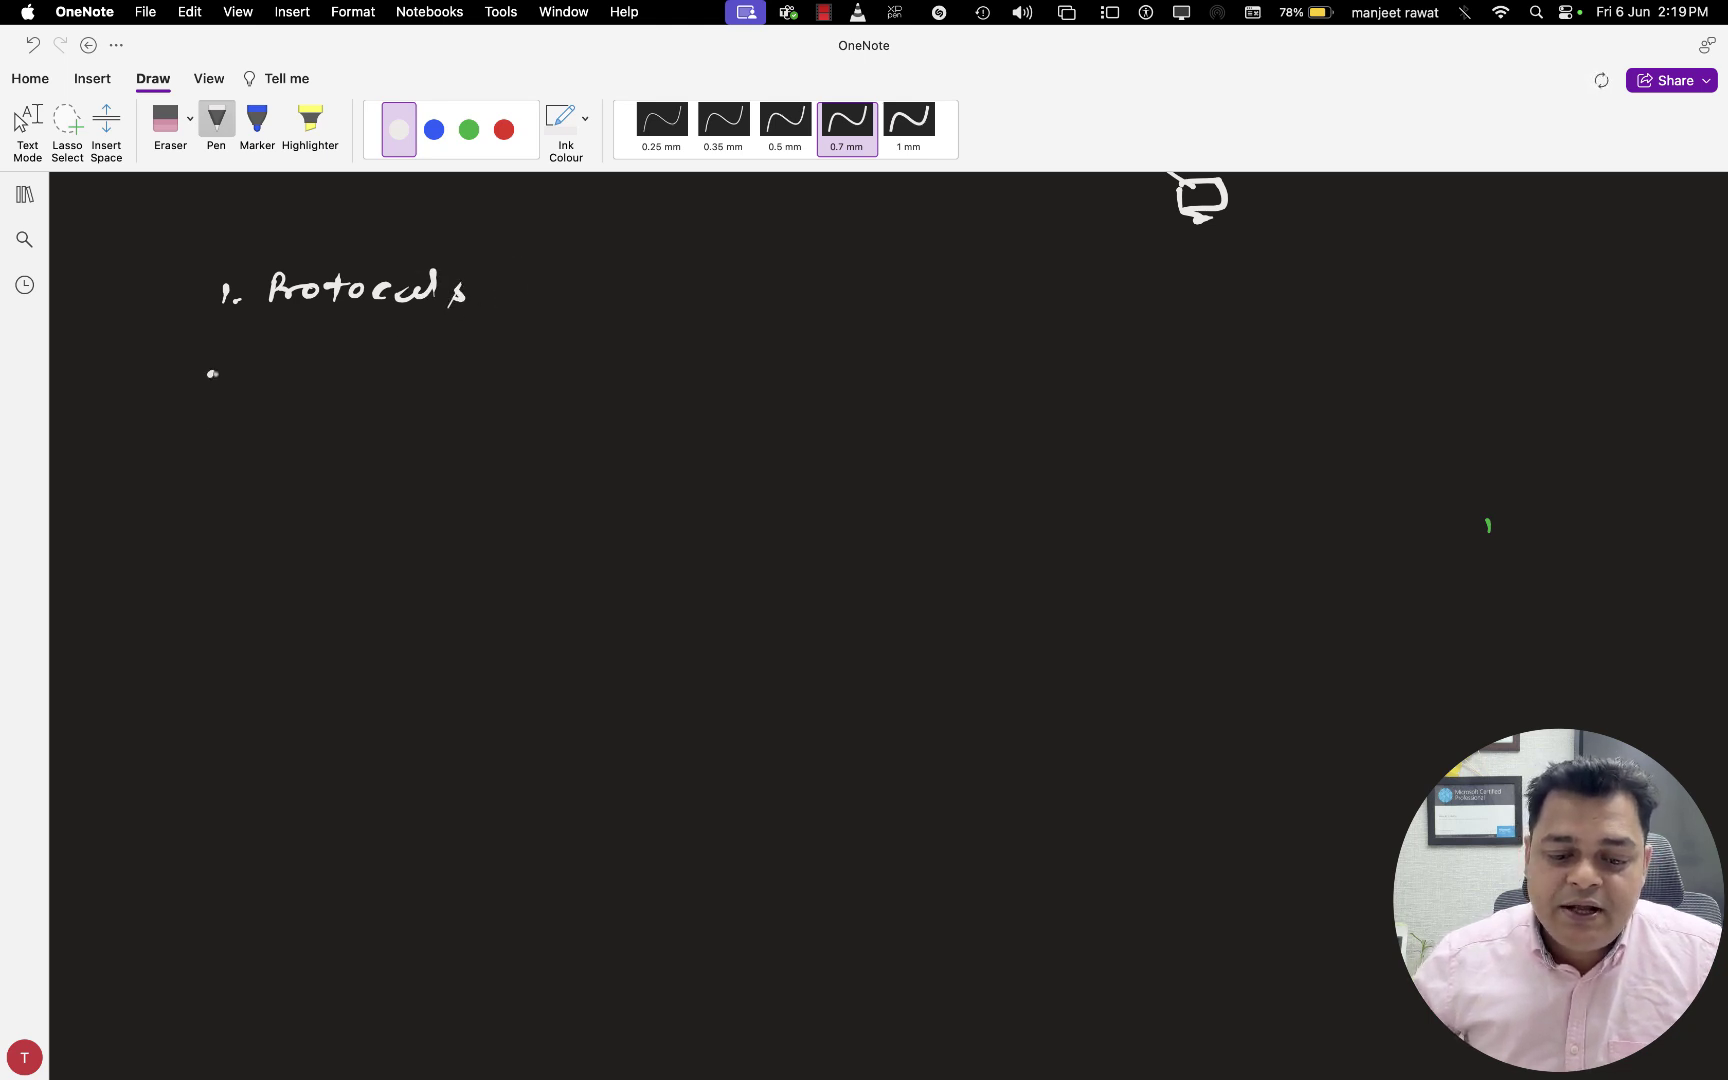
Handwrite "2- Password Hash Sync." in white beneath the Protocols item.
{"action": "left_click_drag", "start_coordinate": [197, 375], "coordinate": [220, 396]}
{"action": "left_click_drag", "start_coordinate": [218, 386], "coordinate": [268, 398]}
{"action": "mouse_move", "coordinate": [268, 370]}
{"action": "left_mouse_down"}
{"action": "mouse_move", "coordinate": [279, 388]}
{"action": "mouse_move", "coordinate": [328, 388]}
{"action": "left_mouse_up"}
{"action": "left_click_drag", "start_coordinate": [346, 366], "coordinate": [331, 388]}
{"action": "mouse_move", "coordinate": [357, 372]}
{"action": "left_mouse_down"}
{"action": "mouse_move", "coordinate": [372, 388]}
{"action": "mouse_move", "coordinate": [392, 369]}
{"action": "left_mouse_up"}
{"action": "left_click_drag", "start_coordinate": [396, 378], "coordinate": [427, 380]}
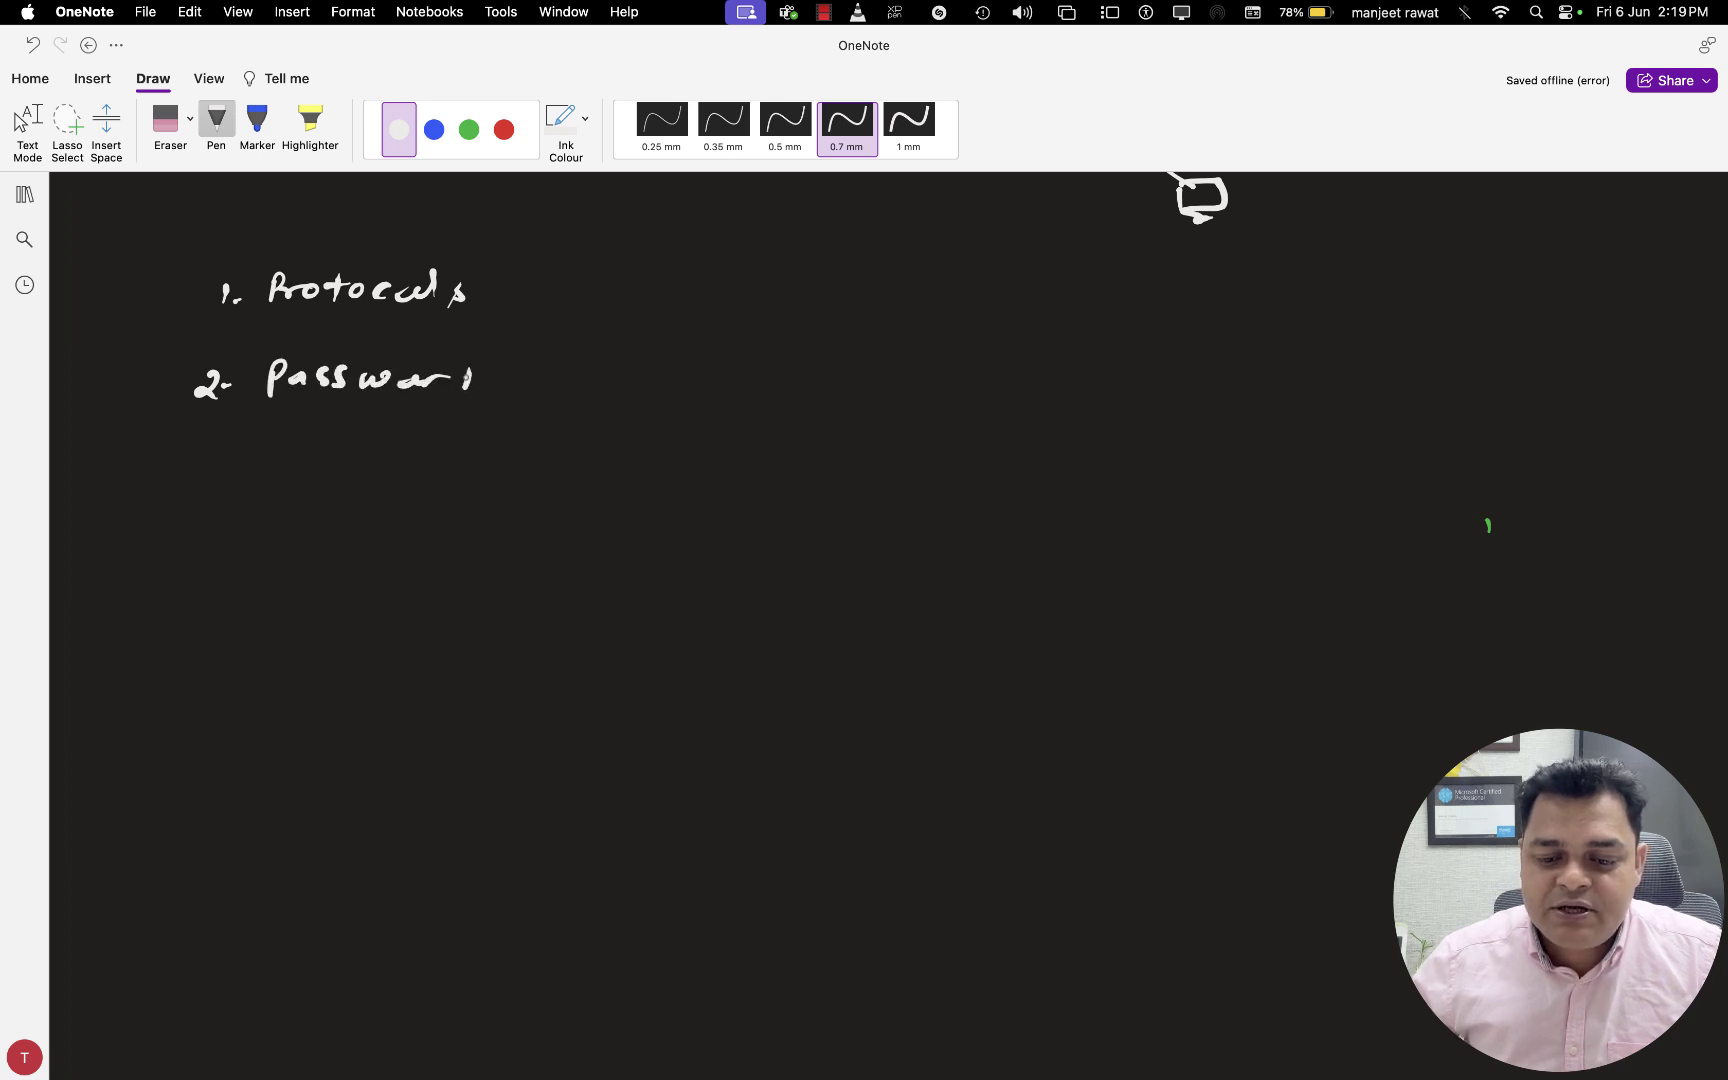
{"action": "left_click_drag", "start_coordinate": [533, 368], "coordinate": [528, 396]}
{"action": "left_click_drag", "start_coordinate": [531, 383], "coordinate": [554, 378]}
{"action": "mouse_move", "coordinate": [556, 366]}
{"action": "left_mouse_down"}
{"action": "mouse_move", "coordinate": [553, 394]}
{"action": "mouse_move", "coordinate": [585, 394]}
{"action": "left_mouse_up"}
{"action": "mouse_move", "coordinate": [614, 362]}
{"action": "left_mouse_down"}
{"action": "mouse_move", "coordinate": [609, 394]}
{"action": "mouse_move", "coordinate": [631, 393]}
{"action": "left_mouse_up"}
{"action": "mouse_move", "coordinate": [689, 369]}
{"action": "left_mouse_down"}
{"action": "mouse_move", "coordinate": [671, 394]}
{"action": "mouse_move", "coordinate": [699, 388]}
{"action": "left_mouse_up"}
{"action": "mouse_move", "coordinate": [711, 375]}
{"action": "left_mouse_down"}
{"action": "mouse_move", "coordinate": [705, 404]}
{"action": "mouse_move", "coordinate": [727, 396]}
{"action": "left_mouse_up"}
{"action": "left_click_drag", "start_coordinate": [727, 388], "coordinate": [779, 397]}
{"action": "left_click", "coordinate": [797, 393]}
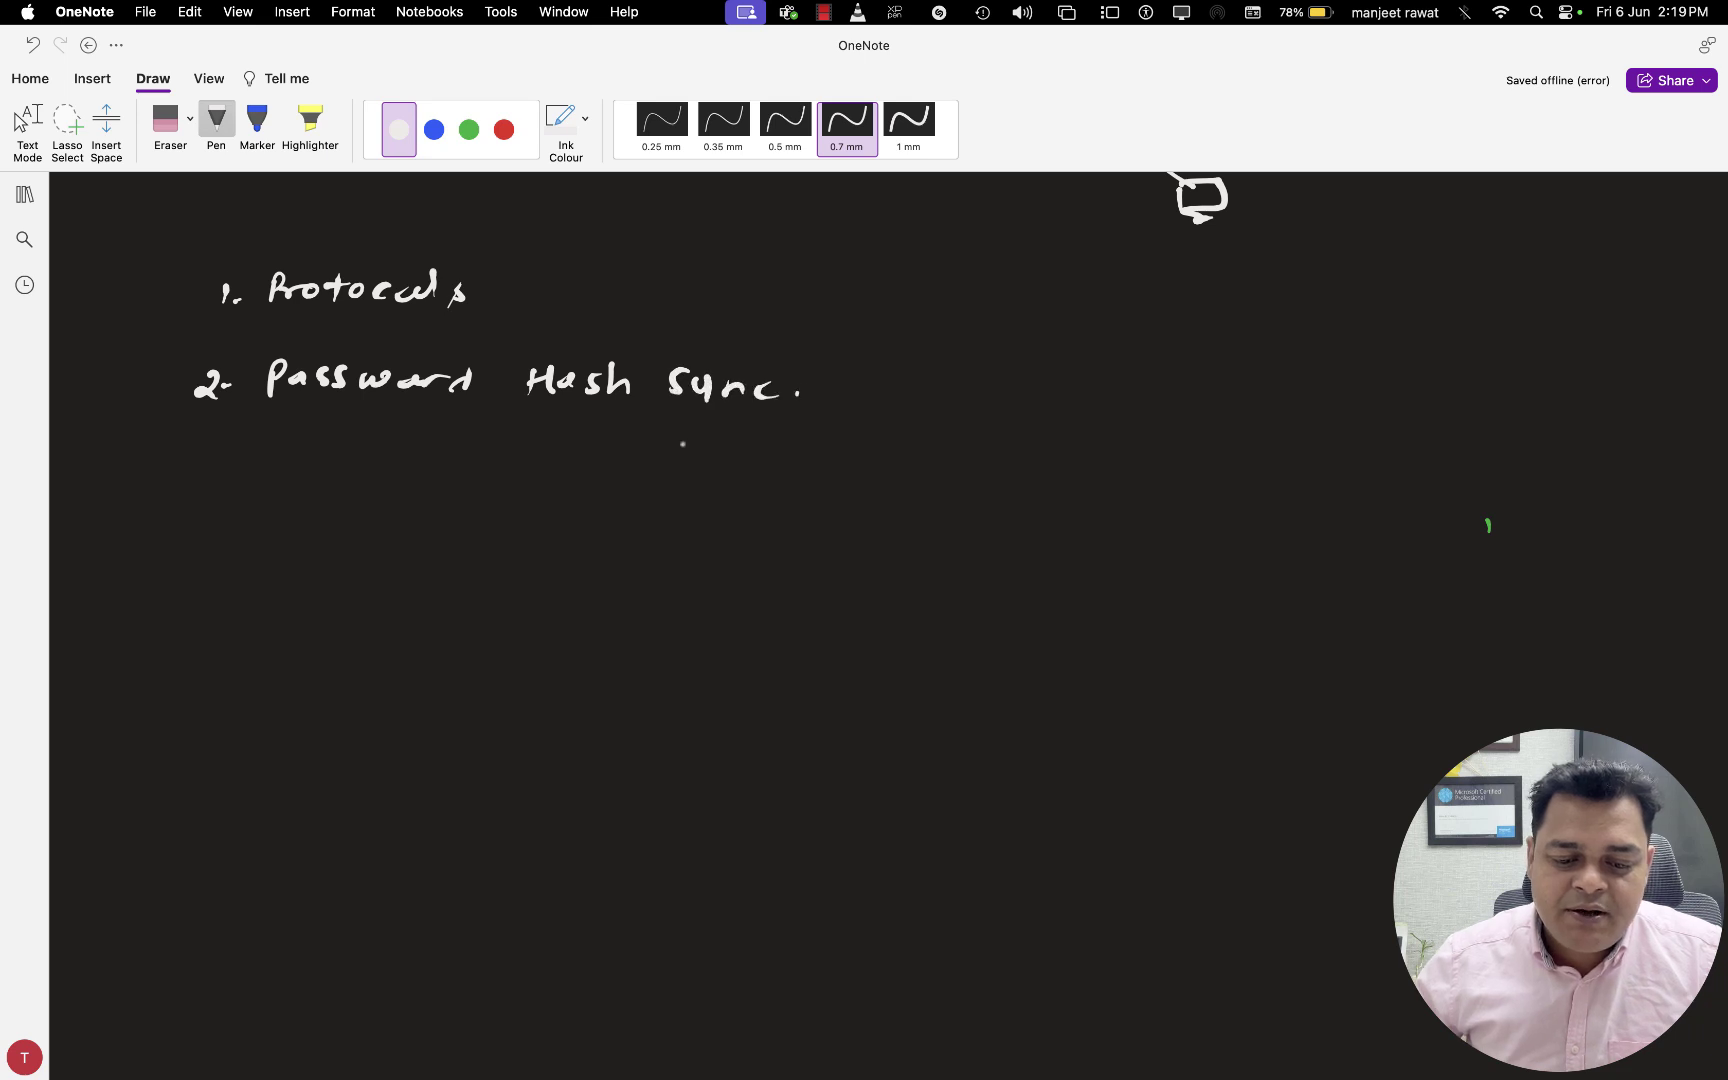
Handwrite "3- Password Writeback" in white as the third list item.
{"action": "mouse_move", "coordinate": [193, 474]}
{"action": "left_mouse_down"}
{"action": "mouse_move", "coordinate": [210, 488]}
{"action": "mouse_move", "coordinate": [194, 503]}
{"action": "left_mouse_up"}
{"action": "left_click_drag", "start_coordinate": [214, 490], "coordinate": [283, 503]}
{"action": "left_click_drag", "start_coordinate": [286, 470], "coordinate": [352, 493]}
{"action": "mouse_move", "coordinate": [392, 475]}
{"action": "left_mouse_down"}
{"action": "mouse_move", "coordinate": [486, 478]}
{"action": "mouse_move", "coordinate": [484, 498]}
{"action": "left_mouse_up"}
{"action": "left_click_drag", "start_coordinate": [544, 482], "coordinate": [583, 492]}
{"action": "left_click_drag", "start_coordinate": [585, 478], "coordinate": [646, 492]}
{"action": "left_click", "coordinate": [624, 464]}
{"action": "left_click_drag", "start_coordinate": [632, 470], "coordinate": [680, 486]}
{"action": "mouse_move", "coordinate": [692, 450]}
{"action": "left_mouse_down"}
{"action": "mouse_move", "coordinate": [688, 490]}
{"action": "mouse_move", "coordinate": [706, 486]}
{"action": "left_mouse_up"}
{"action": "left_click_drag", "start_coordinate": [736, 472], "coordinate": [778, 494]}
{"action": "mouse_move", "coordinate": [796, 464]}
{"action": "left_mouse_down"}
{"action": "mouse_move", "coordinate": [794, 498]}
{"action": "mouse_move", "coordinate": [814, 500]}
{"action": "left_mouse_up"}
Handwrite "4- Pass-Through Auth." in white as the fourth list item.
{"action": "mouse_move", "coordinate": [195, 574]}
{"action": "left_mouse_down"}
{"action": "mouse_move", "coordinate": [220, 598]}
{"action": "mouse_move", "coordinate": [300, 598]}
{"action": "left_mouse_up"}
{"action": "left_click_drag", "start_coordinate": [304, 562], "coordinate": [348, 592]}
{"action": "left_click_drag", "start_coordinate": [362, 570], "coordinate": [362, 592]}
{"action": "mouse_move", "coordinate": [394, 570]}
{"action": "left_mouse_down"}
{"action": "mouse_move", "coordinate": [380, 592]}
{"action": "mouse_move", "coordinate": [489, 565]}
{"action": "left_mouse_up"}
{"action": "mouse_move", "coordinate": [484, 562]}
{"action": "left_mouse_down"}
{"action": "mouse_move", "coordinate": [478, 597]}
{"action": "mouse_move", "coordinate": [505, 594]}
{"action": "left_mouse_up"}
{"action": "left_click_drag", "start_coordinate": [506, 576], "coordinate": [545, 592]}
{"action": "mouse_move", "coordinate": [550, 578]}
{"action": "left_mouse_down"}
{"action": "mouse_move", "coordinate": [572, 590]}
{"action": "mouse_move", "coordinate": [545, 622]}
{"action": "left_mouse_up"}
{"action": "left_click_drag", "start_coordinate": [580, 560], "coordinate": [610, 596]}
{"action": "mouse_move", "coordinate": [698, 556]}
{"action": "left_mouse_down"}
{"action": "mouse_move", "coordinate": [692, 584]}
{"action": "mouse_move", "coordinate": [772, 578]}
{"action": "left_mouse_up"}
{"action": "mouse_move", "coordinate": [768, 540]}
{"action": "left_mouse_down"}
{"action": "mouse_move", "coordinate": [772, 586]}
{"action": "mouse_move", "coordinate": [796, 558]}
{"action": "left_mouse_up"}
{"action": "left_click_drag", "start_coordinate": [790, 545], "coordinate": [822, 578]}
{"action": "left_click", "coordinate": [835, 572]}
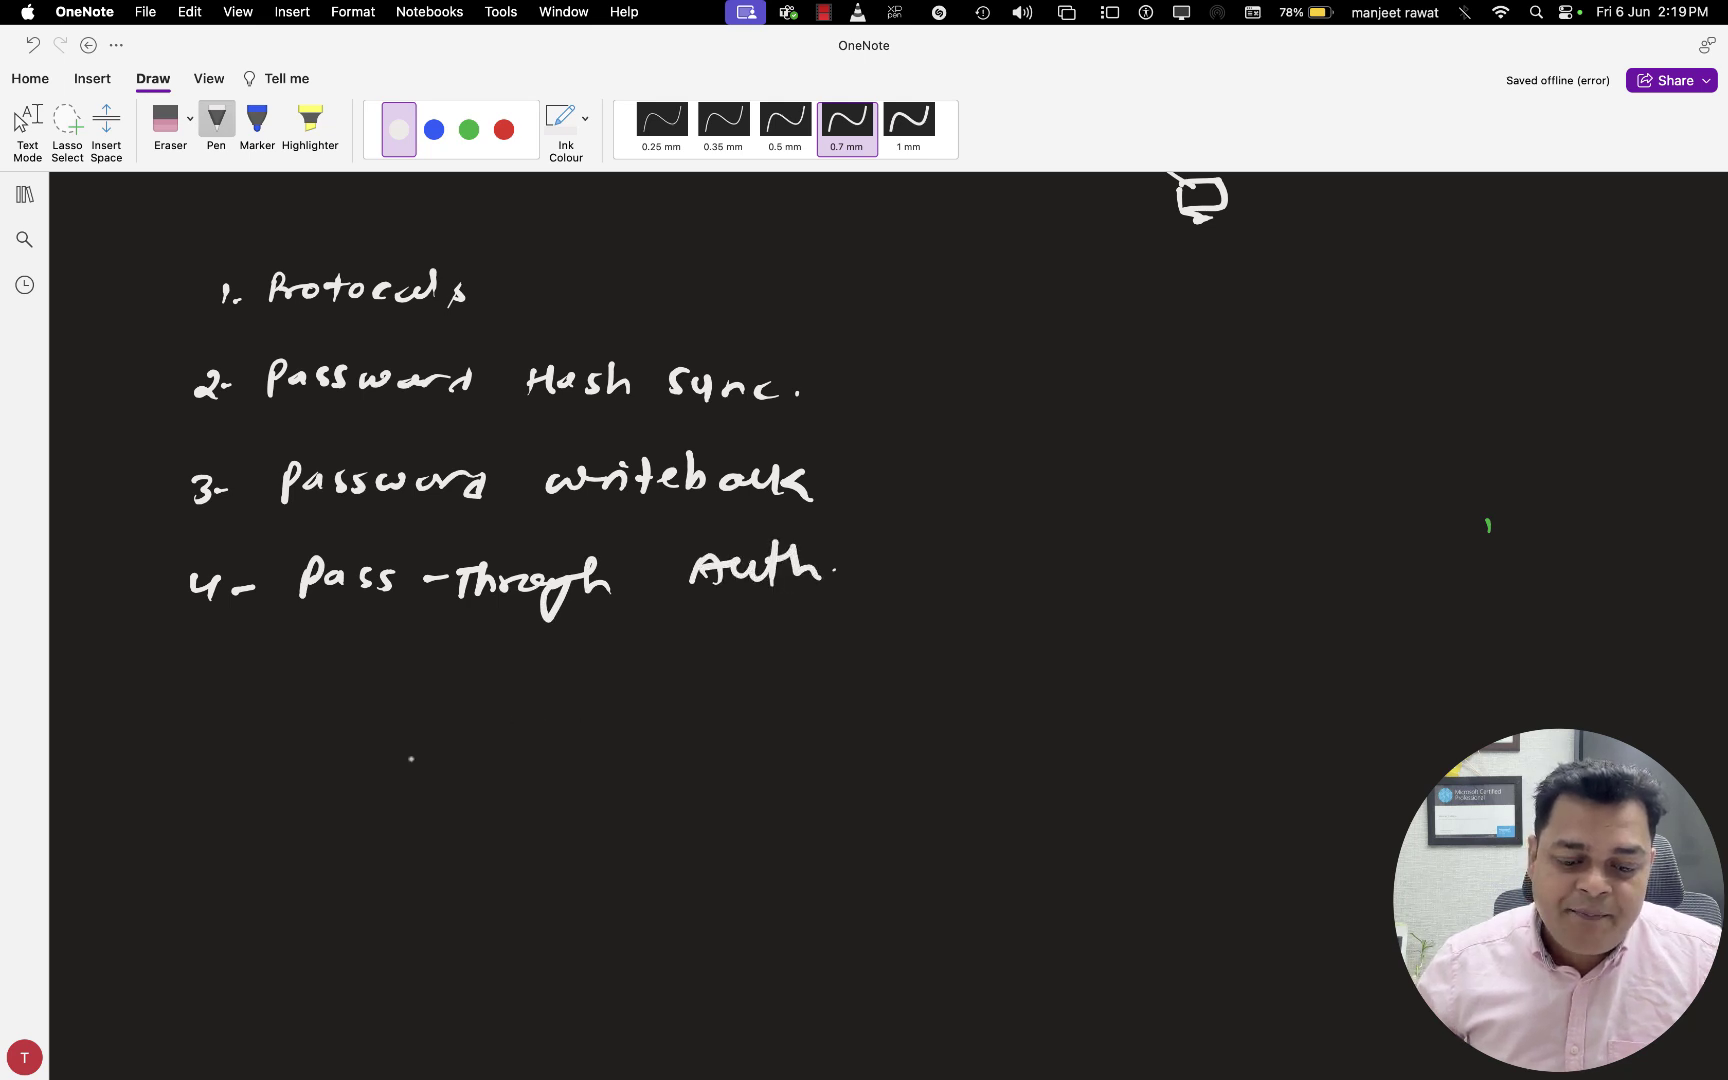
Handwrite "5- SSO" in white below the Pass-Through Auth item.
{"action": "left_click_drag", "start_coordinate": [197, 661], "coordinate": [189, 687]}
{"action": "left_click_drag", "start_coordinate": [196, 658], "coordinate": [212, 657]}
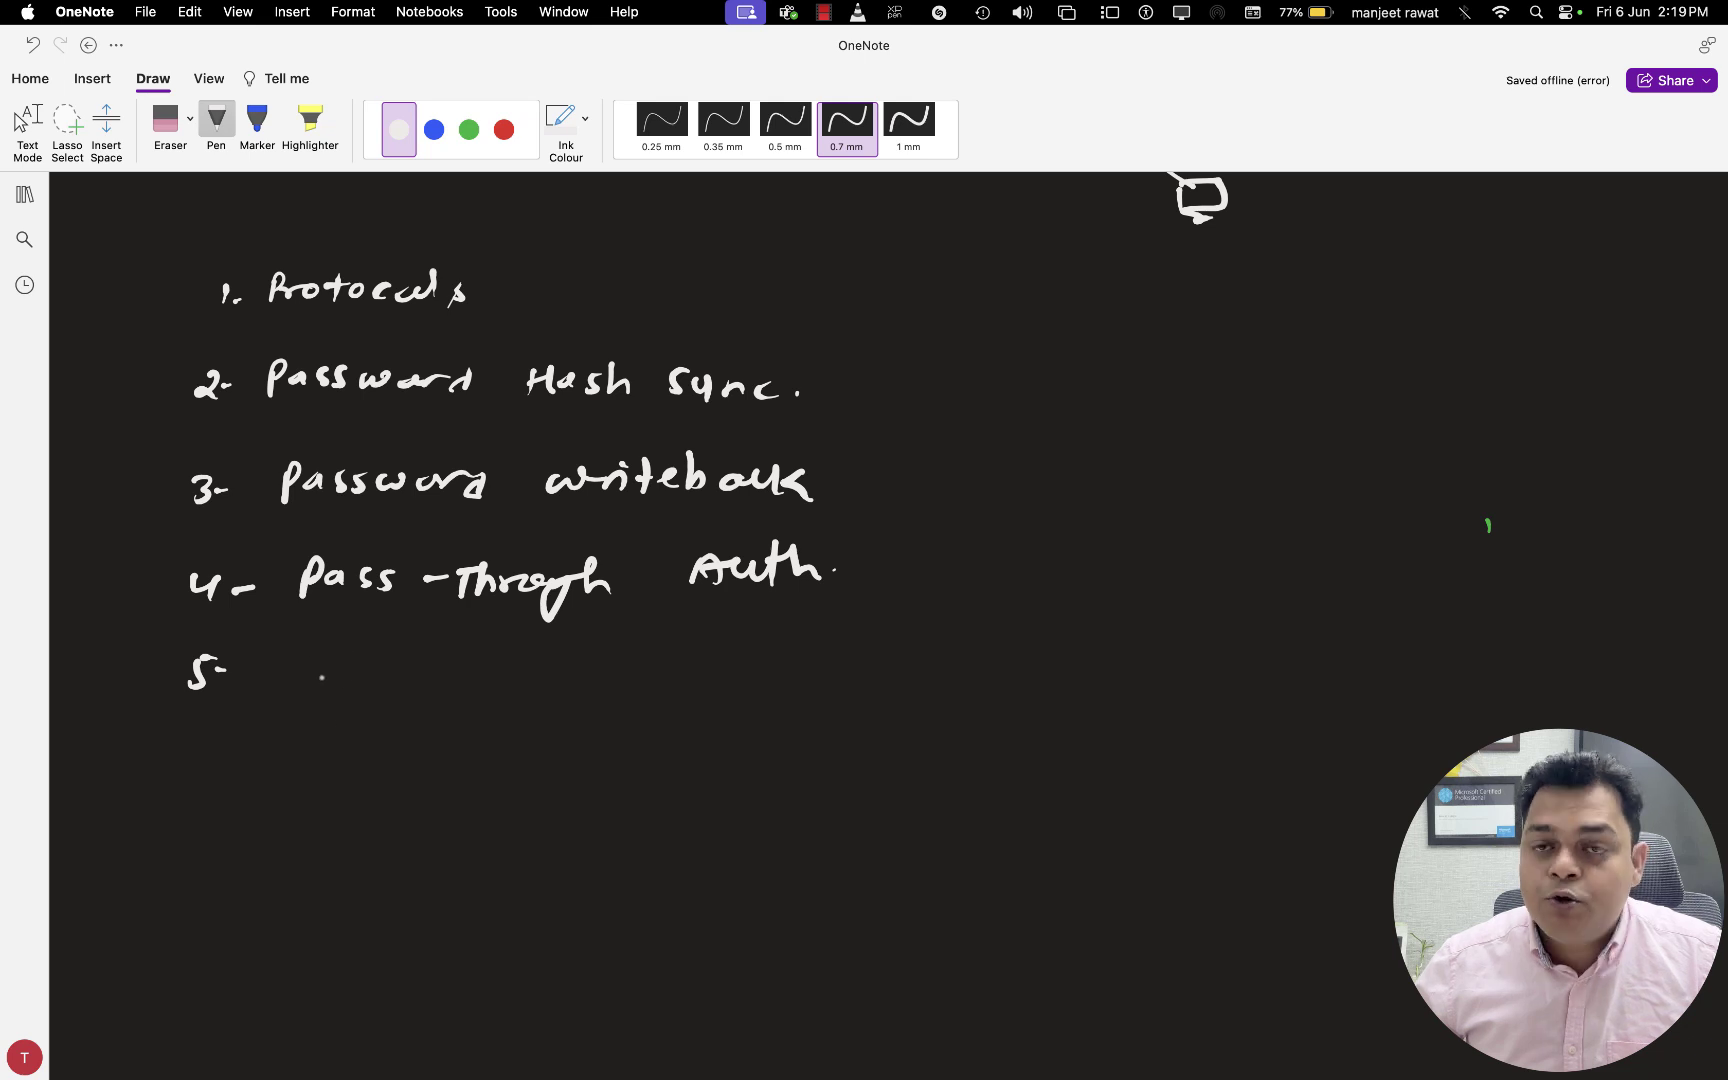
{"action": "left_click_drag", "start_coordinate": [326, 650], "coordinate": [305, 682]}
{"action": "mouse_move", "coordinate": [352, 651]}
{"action": "left_mouse_down"}
{"action": "mouse_move", "coordinate": [335, 681]}
{"action": "mouse_move", "coordinate": [378, 653]}
{"action": "left_mouse_up"}
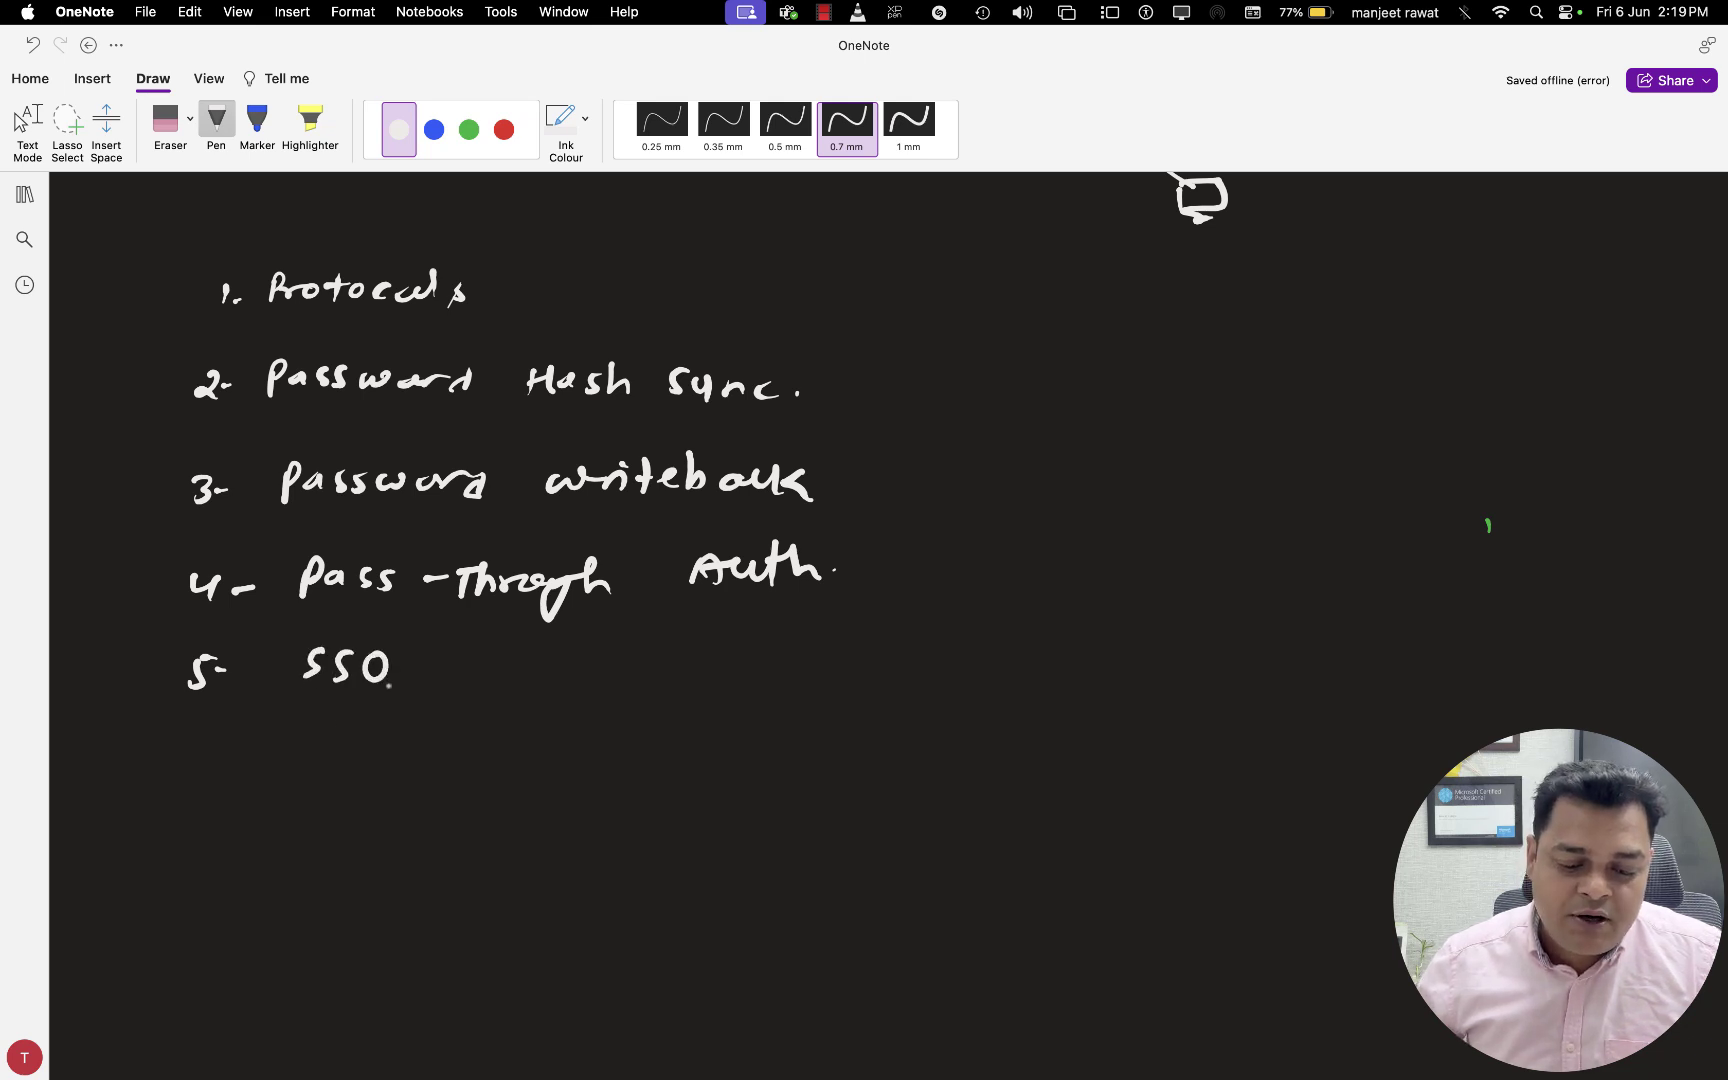
Handwrite "6- Alternate UPN Suffix." in white as the sixth list item.
{"action": "mouse_move", "coordinate": [205, 756]}
{"action": "left_mouse_down"}
{"action": "mouse_move", "coordinate": [197, 776]}
{"action": "mouse_move", "coordinate": [320, 781]}
{"action": "left_mouse_up"}
{"action": "left_click_drag", "start_coordinate": [294, 772], "coordinate": [470, 777]}
{"action": "mouse_move", "coordinate": [460, 760]}
{"action": "left_mouse_down"}
{"action": "mouse_move", "coordinate": [509, 770]}
{"action": "mouse_move", "coordinate": [619, 742]}
{"action": "mouse_move", "coordinate": [640, 761]}
{"action": "left_mouse_up"}
{"action": "mouse_move", "coordinate": [663, 762]}
{"action": "left_mouse_down"}
{"action": "mouse_move", "coordinate": [686, 735]}
{"action": "mouse_move", "coordinate": [742, 770]}
{"action": "mouse_move", "coordinate": [832, 750]}
{"action": "left_mouse_up"}
{"action": "mouse_move", "coordinate": [828, 738]}
{"action": "left_mouse_down"}
{"action": "mouse_move", "coordinate": [830, 768]}
{"action": "mouse_move", "coordinate": [850, 765]}
{"action": "left_mouse_up"}
{"action": "left_click_drag", "start_coordinate": [853, 748], "coordinate": [870, 768]}
{"action": "left_click_drag", "start_coordinate": [869, 748], "coordinate": [853, 768]}
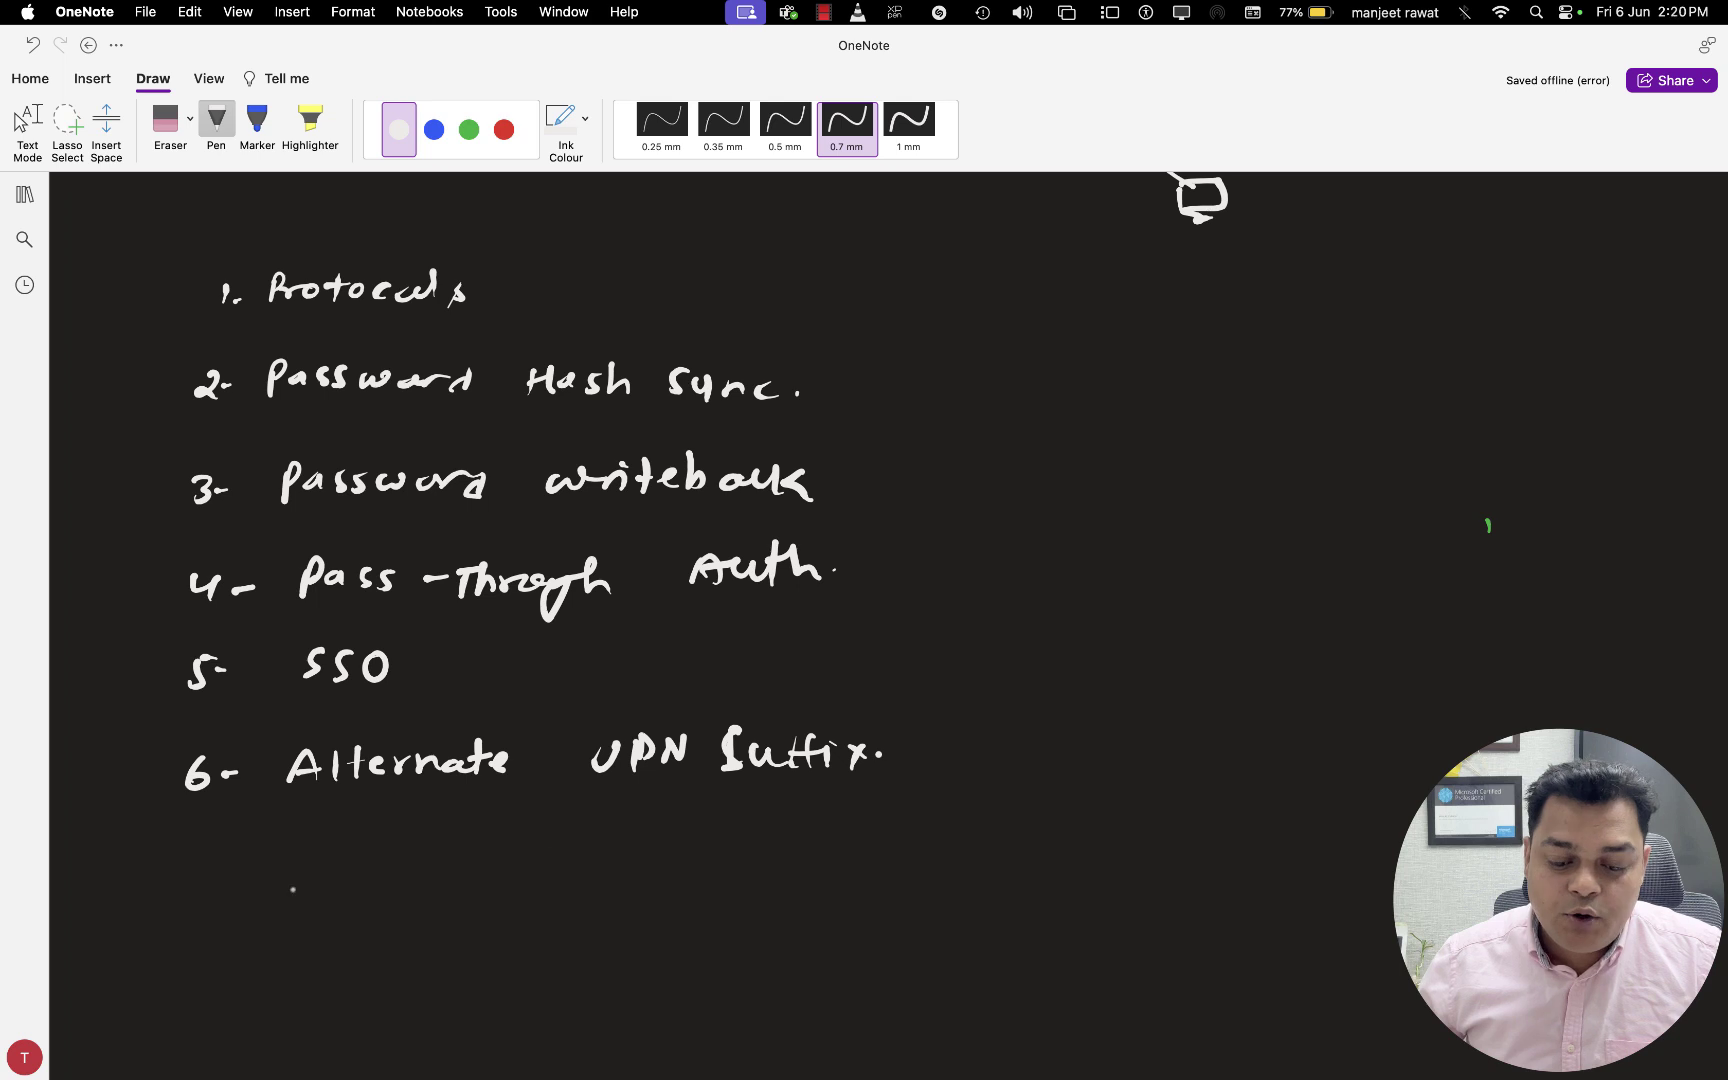
Handwrite "7- Custom User Sync." in white as the seventh list item and stop inking.
{"action": "mouse_move", "coordinate": [165, 837]}
{"action": "left_mouse_down"}
{"action": "mouse_move", "coordinate": [180, 870]}
{"action": "mouse_move", "coordinate": [237, 853]}
{"action": "mouse_move", "coordinate": [348, 862]}
{"action": "left_mouse_up"}
{"action": "mouse_move", "coordinate": [378, 826]}
{"action": "left_mouse_down"}
{"action": "mouse_move", "coordinate": [378, 863]}
{"action": "mouse_move", "coordinate": [393, 843]}
{"action": "left_mouse_up"}
{"action": "mouse_move", "coordinate": [405, 843]}
{"action": "left_mouse_down"}
{"action": "mouse_move", "coordinate": [466, 860]}
{"action": "mouse_move", "coordinate": [550, 836]}
{"action": "mouse_move", "coordinate": [556, 864]}
{"action": "mouse_move", "coordinate": [634, 836]}
{"action": "left_mouse_up"}
{"action": "left_click", "coordinate": [618, 856]}
{"action": "mouse_move", "coordinate": [702, 834]}
{"action": "left_mouse_down"}
{"action": "mouse_move", "coordinate": [690, 860]}
{"action": "mouse_move", "coordinate": [728, 868]}
{"action": "mouse_move", "coordinate": [792, 850]}
{"action": "left_mouse_up"}
{"action": "left_click", "coordinate": [819, 845]}
{"action": "key", "text": "Escape"}
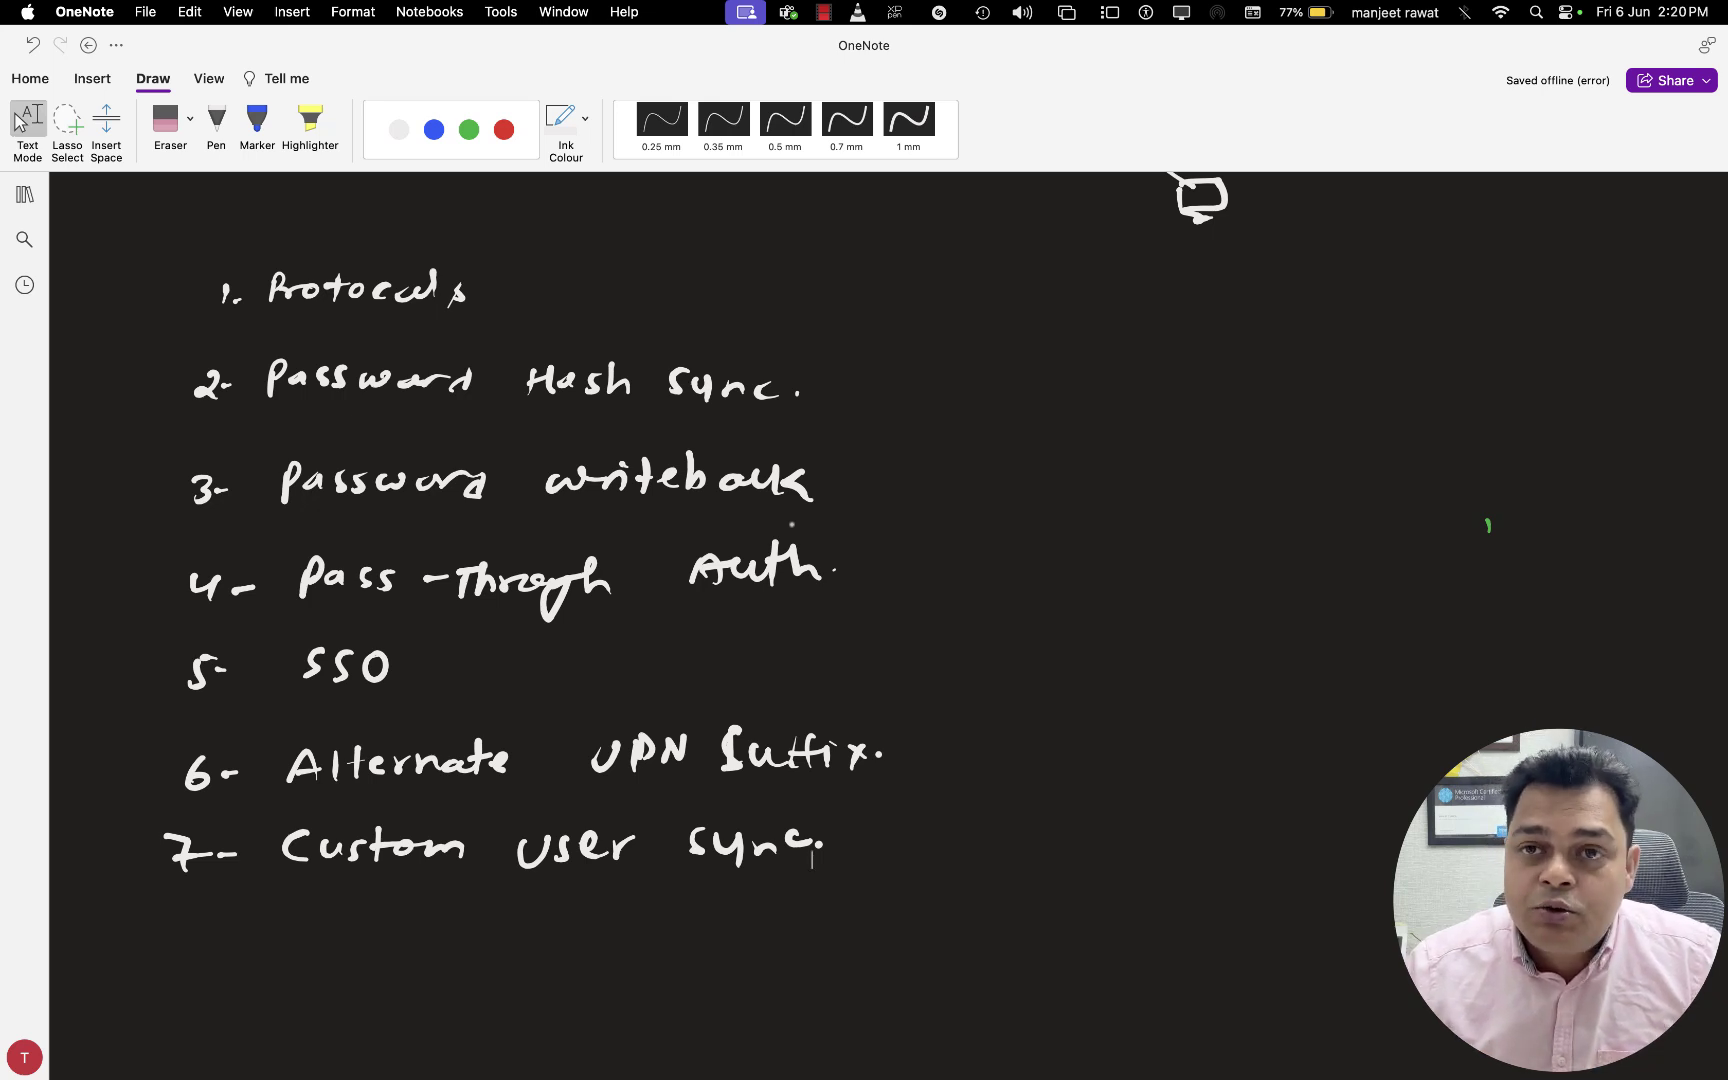
{"action": "scroll", "coordinate": [792, 524], "scroll_direction": "up", "scroll_amount": 2}
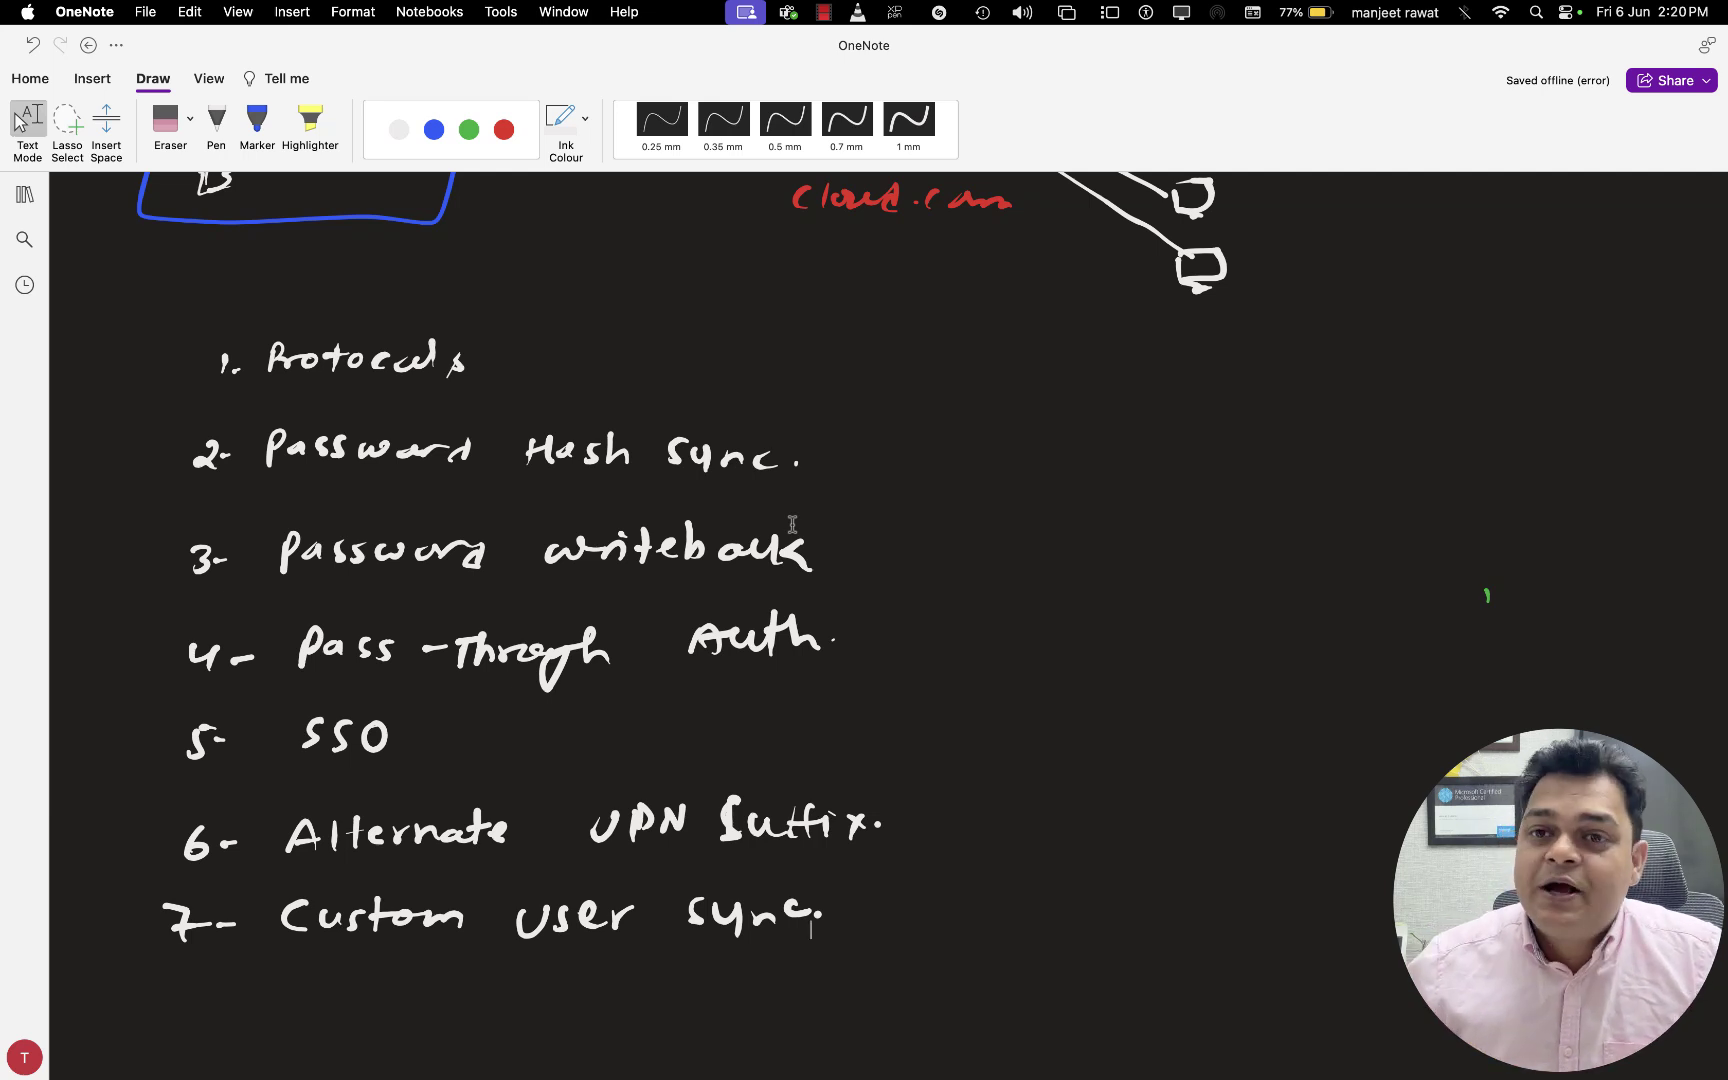
{"action": "left_click", "coordinate": [399, 129]}
{"action": "left_click", "coordinate": [469, 129]}
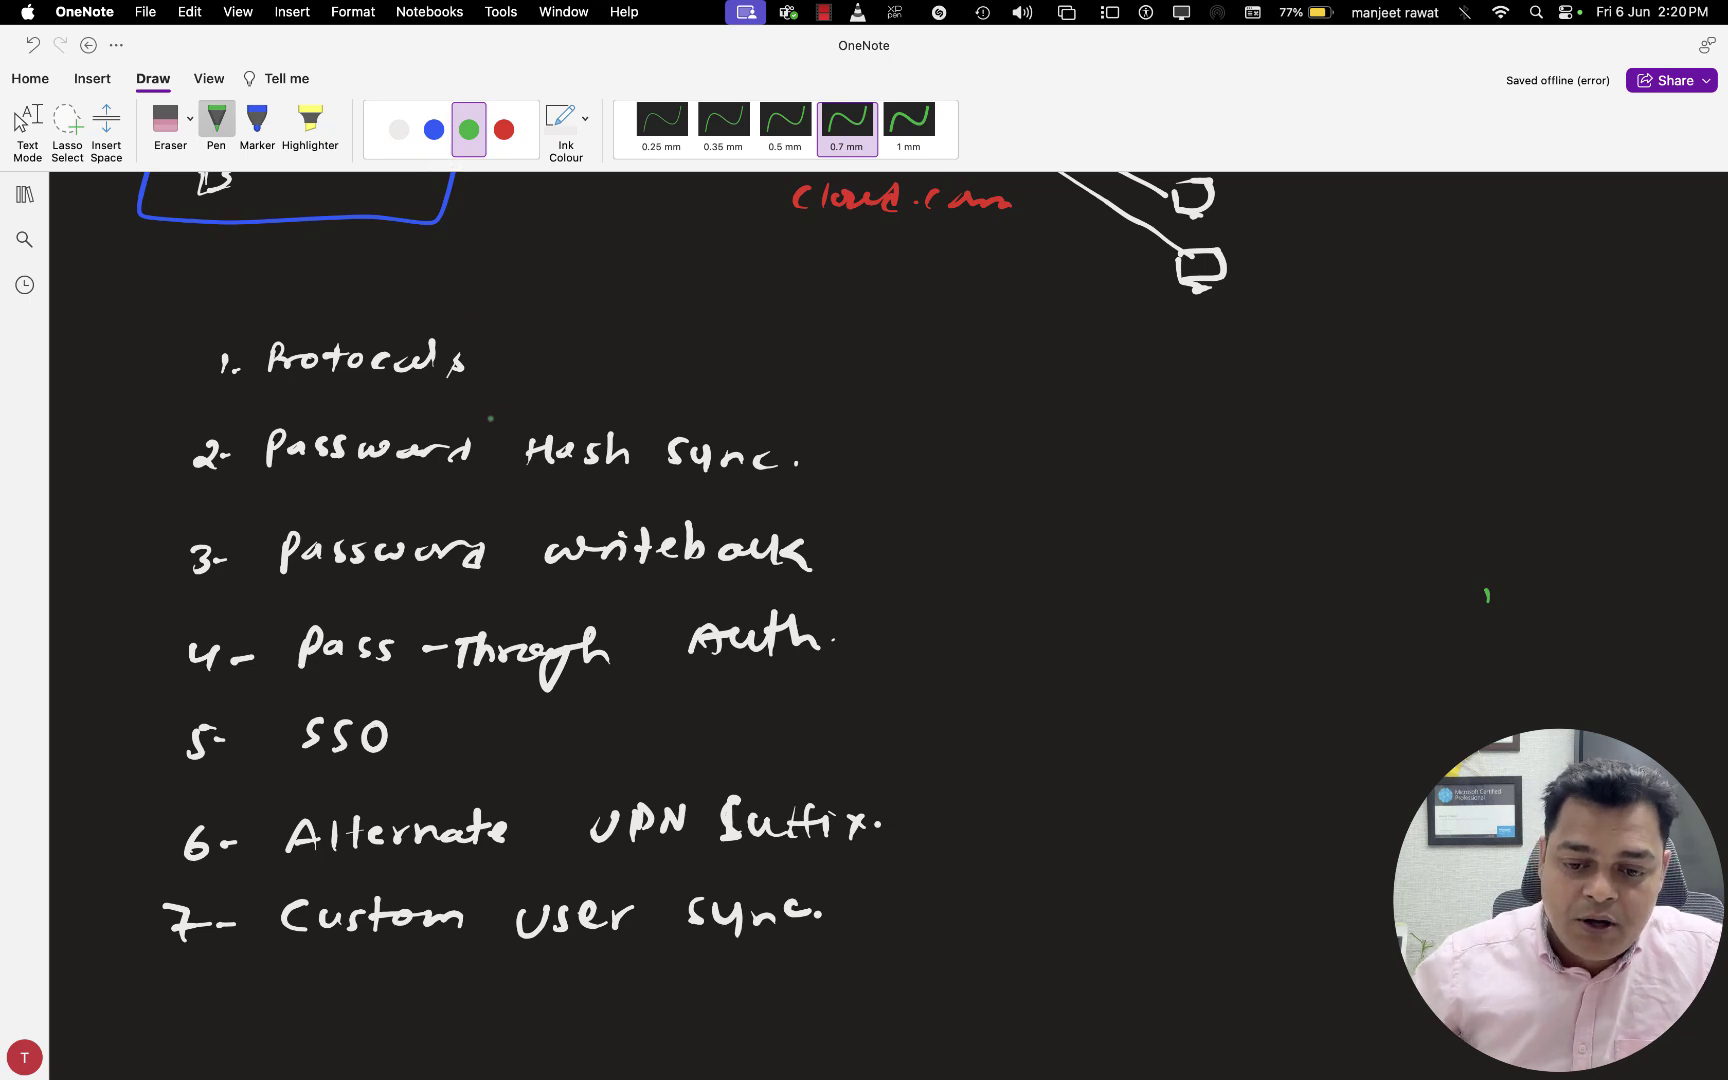
{"action": "scroll", "coordinate": [487, 421], "scroll_direction": "up", "scroll_amount": 3}
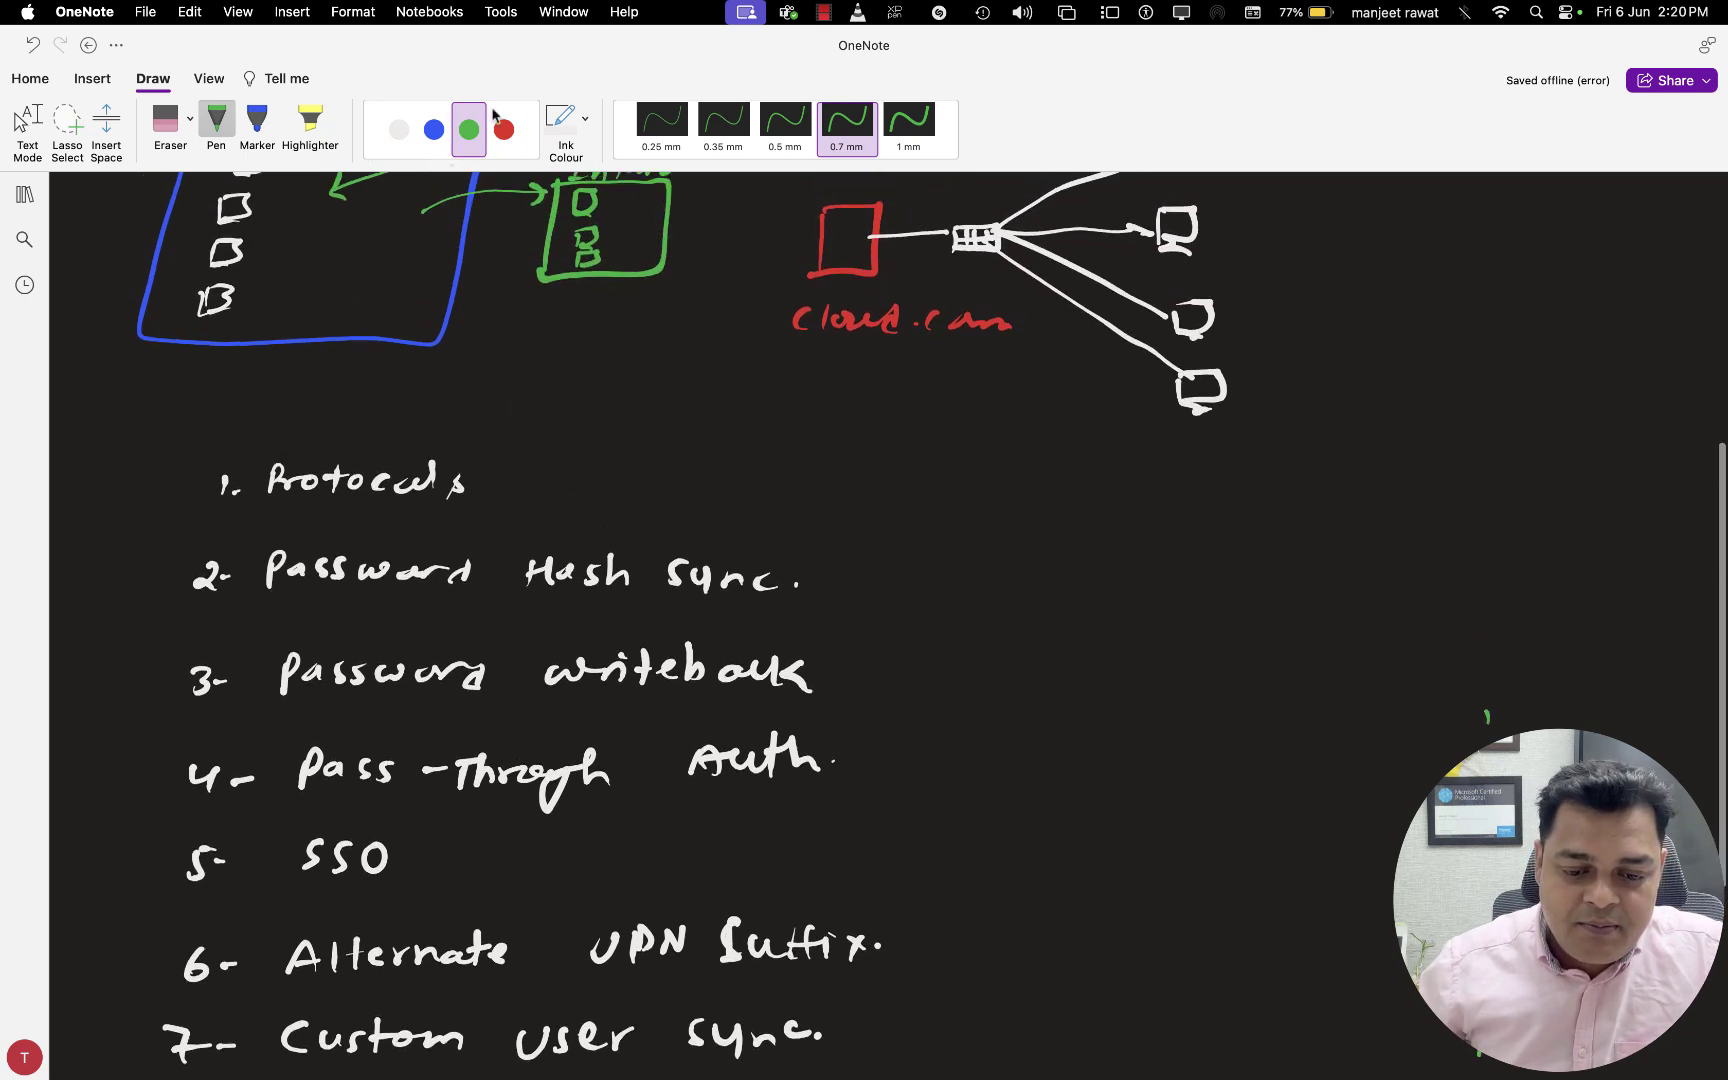
{"action": "left_click", "coordinate": [504, 129]}
{"action": "left_click_drag", "start_coordinate": [199, 424], "coordinate": [292, 410]}
{"action": "left_click_drag", "start_coordinate": [305, 408], "coordinate": [323, 423]}
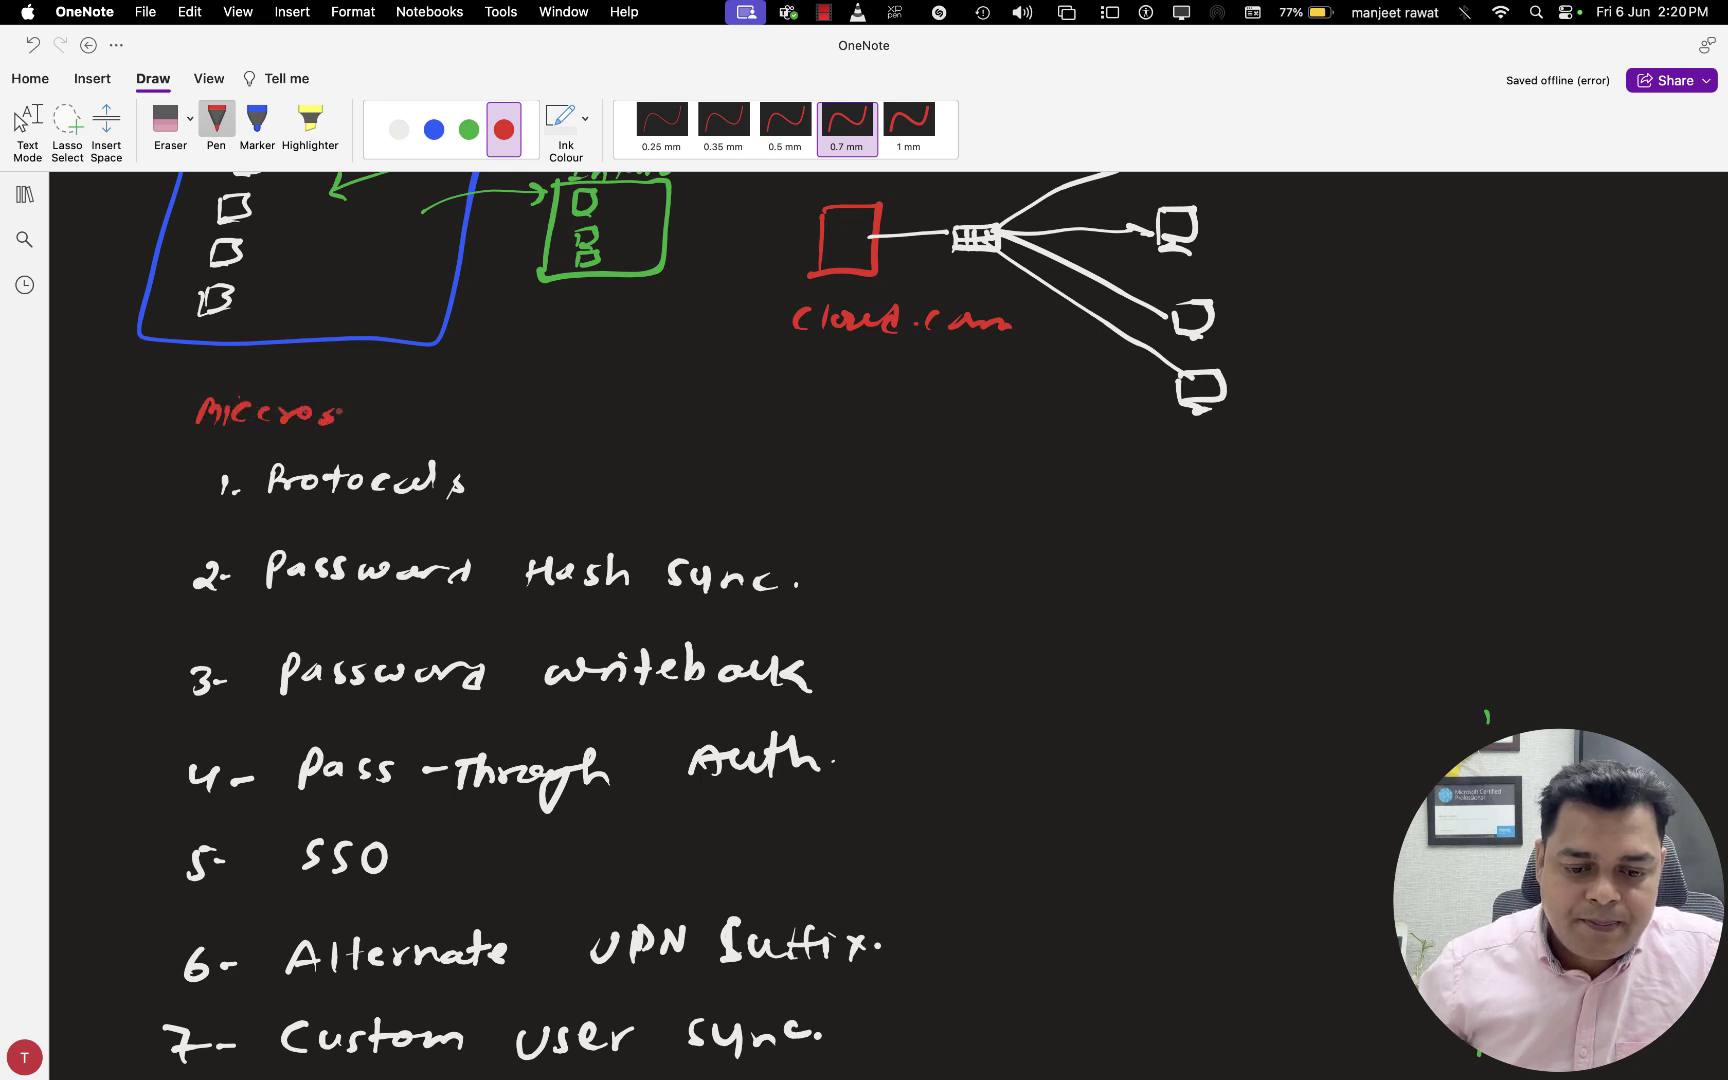
{"action": "left_click", "coordinate": [166, 120]}
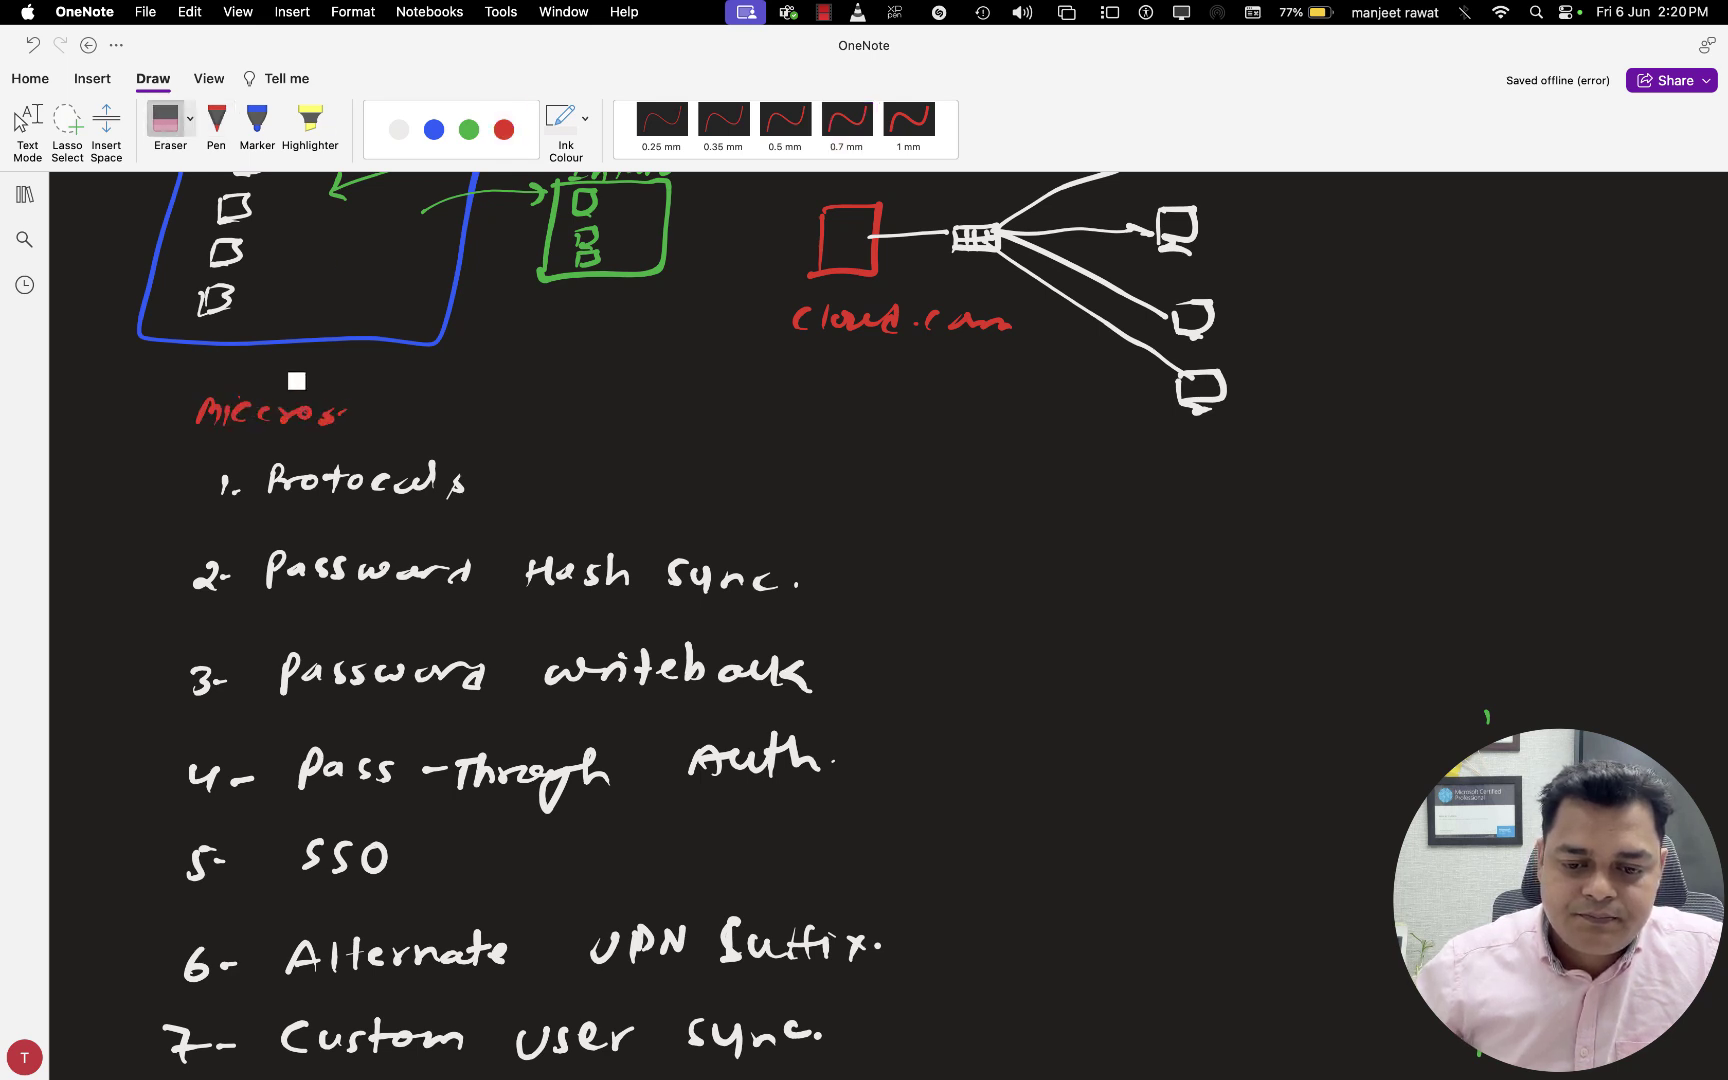
{"action": "mouse_move", "coordinate": [243, 401]}
{"action": "left_mouse_down"}
{"action": "mouse_move", "coordinate": [249, 424]}
{"action": "mouse_move", "coordinate": [330, 421]}
{"action": "left_mouse_up"}
Handwrite the heading "Microsoft Entra Connect tool" with an arrow in red and "components." in blue above the list, using a 0.7 mm pen.
{"action": "left_click", "coordinate": [504, 129]}
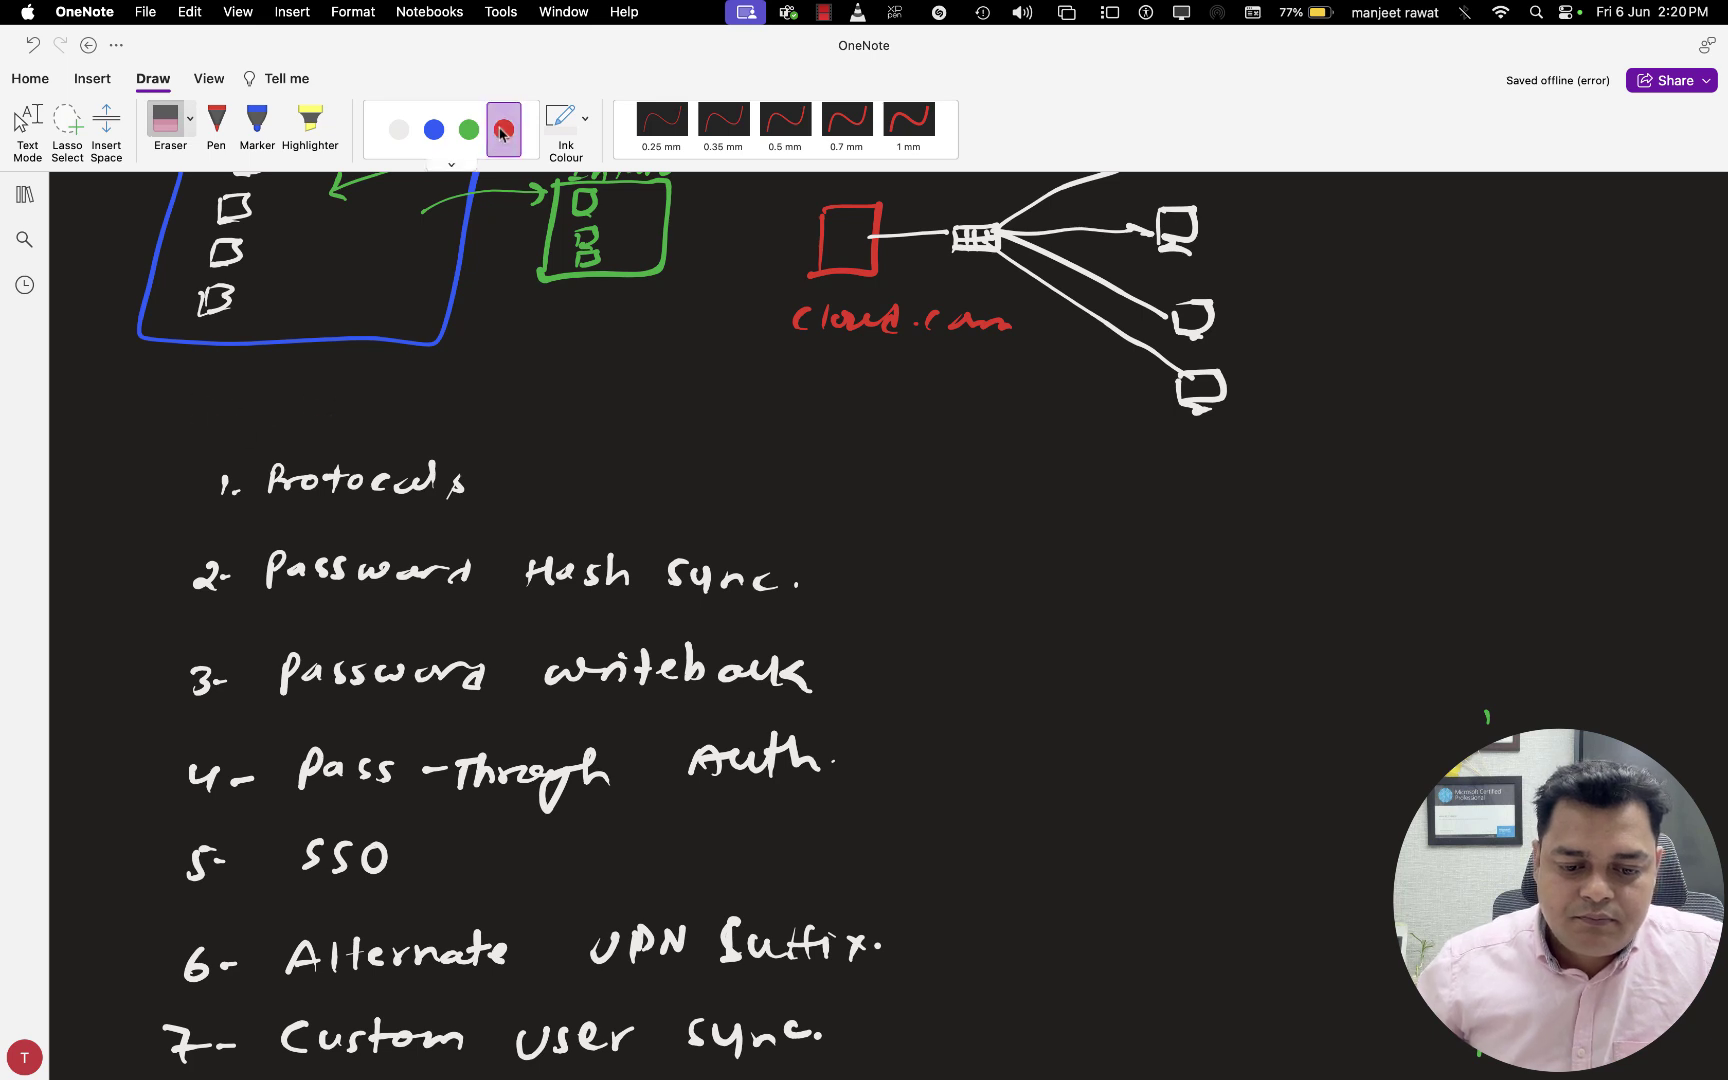
{"action": "left_click", "coordinate": [846, 120]}
{"action": "mouse_move", "coordinate": [180, 425]}
{"action": "left_mouse_down"}
{"action": "mouse_move", "coordinate": [193, 395]}
{"action": "mouse_move", "coordinate": [228, 424]}
{"action": "mouse_move", "coordinate": [310, 412]}
{"action": "mouse_move", "coordinate": [333, 436]}
{"action": "mouse_move", "coordinate": [430, 392]}
{"action": "mouse_move", "coordinate": [446, 410]}
{"action": "mouse_move", "coordinate": [590, 397]}
{"action": "mouse_move", "coordinate": [587, 412]}
{"action": "mouse_move", "coordinate": [732, 428]}
{"action": "mouse_move", "coordinate": [950, 405]}
{"action": "mouse_move", "coordinate": [933, 430]}
{"action": "left_mouse_up"}
{"action": "left_click", "coordinate": [434, 129]}
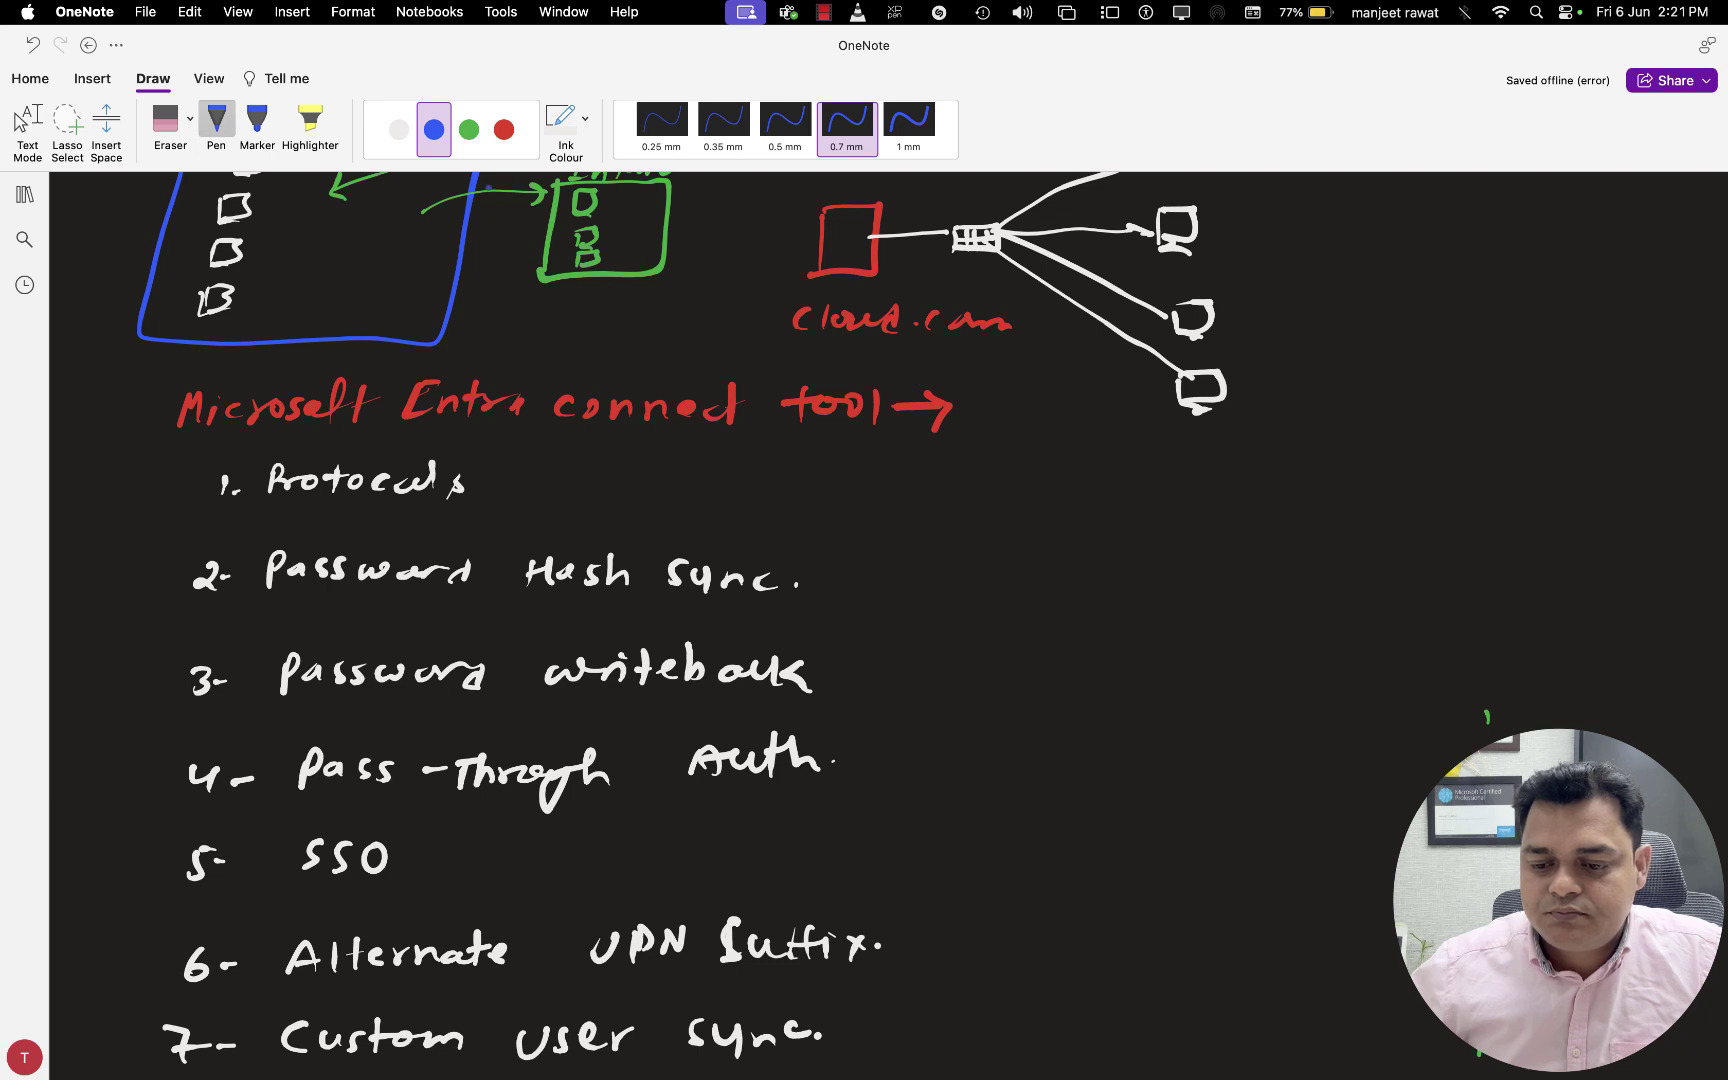
{"action": "left_click_drag", "start_coordinate": [981, 398], "coordinate": [1170, 428]}
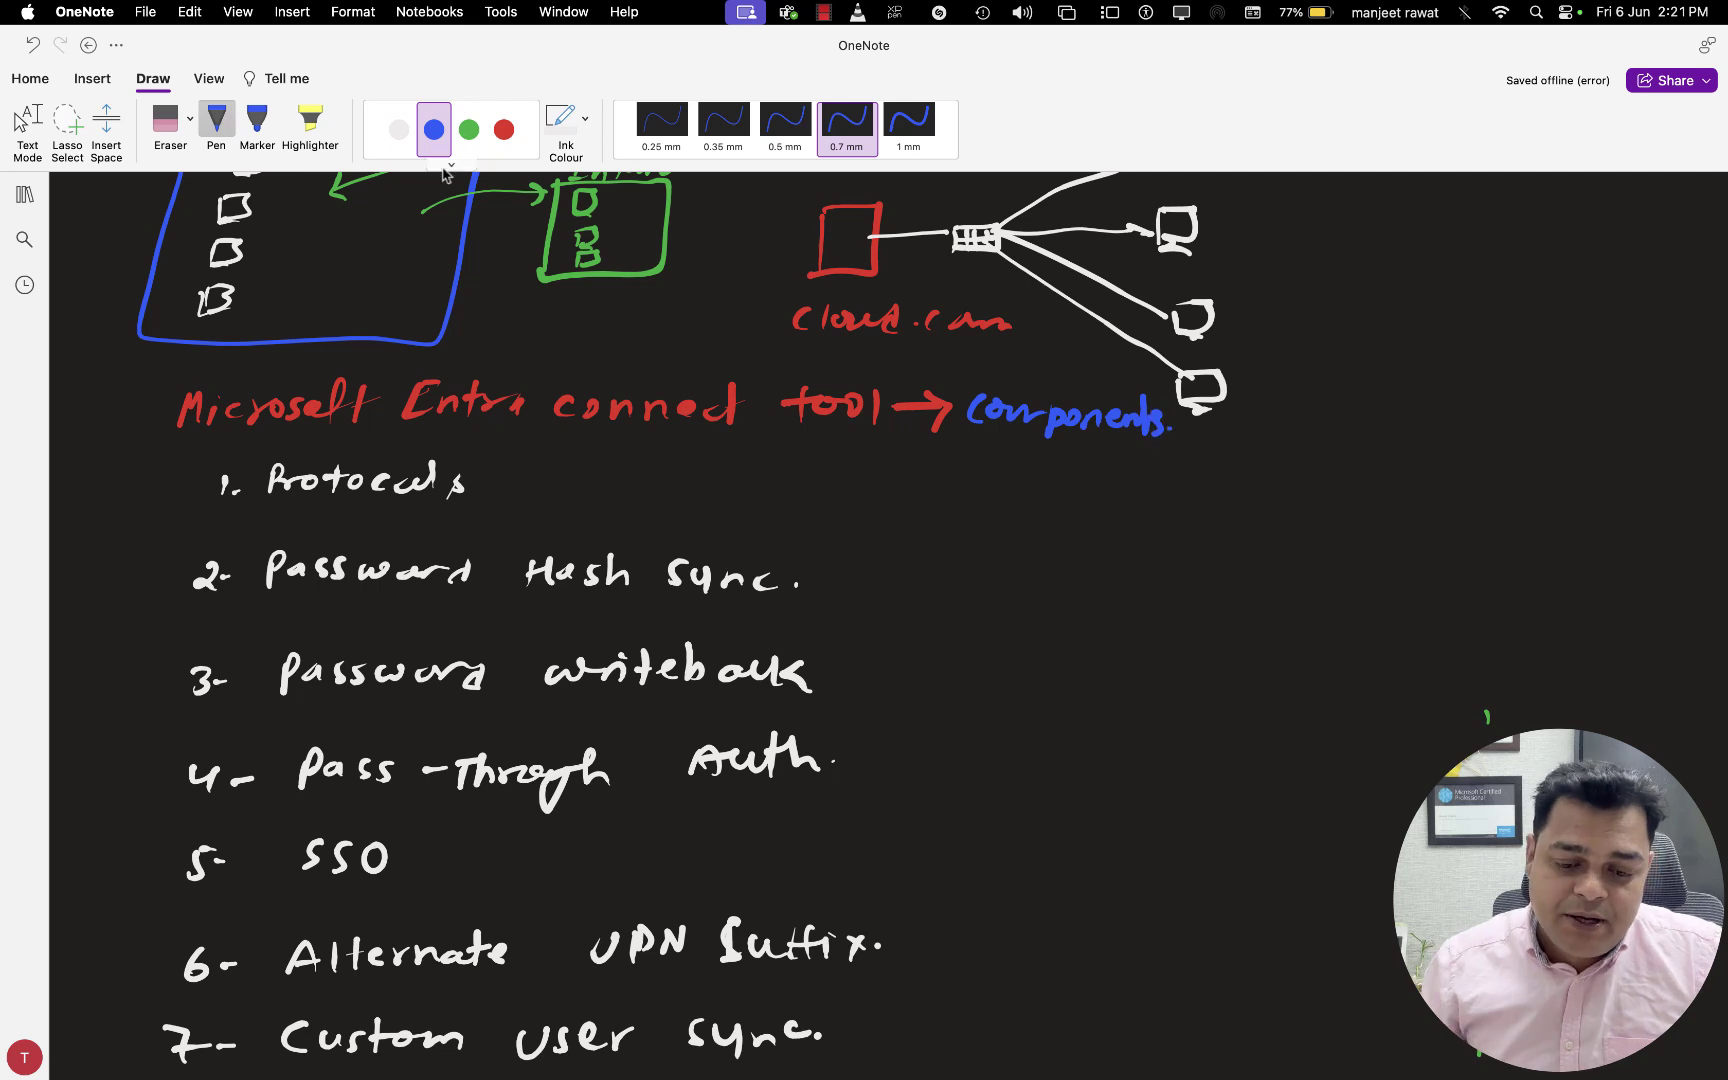
Draw a short green arrow pointing away from the end of the Protocols item.
{"action": "left_click", "coordinate": [469, 129]}
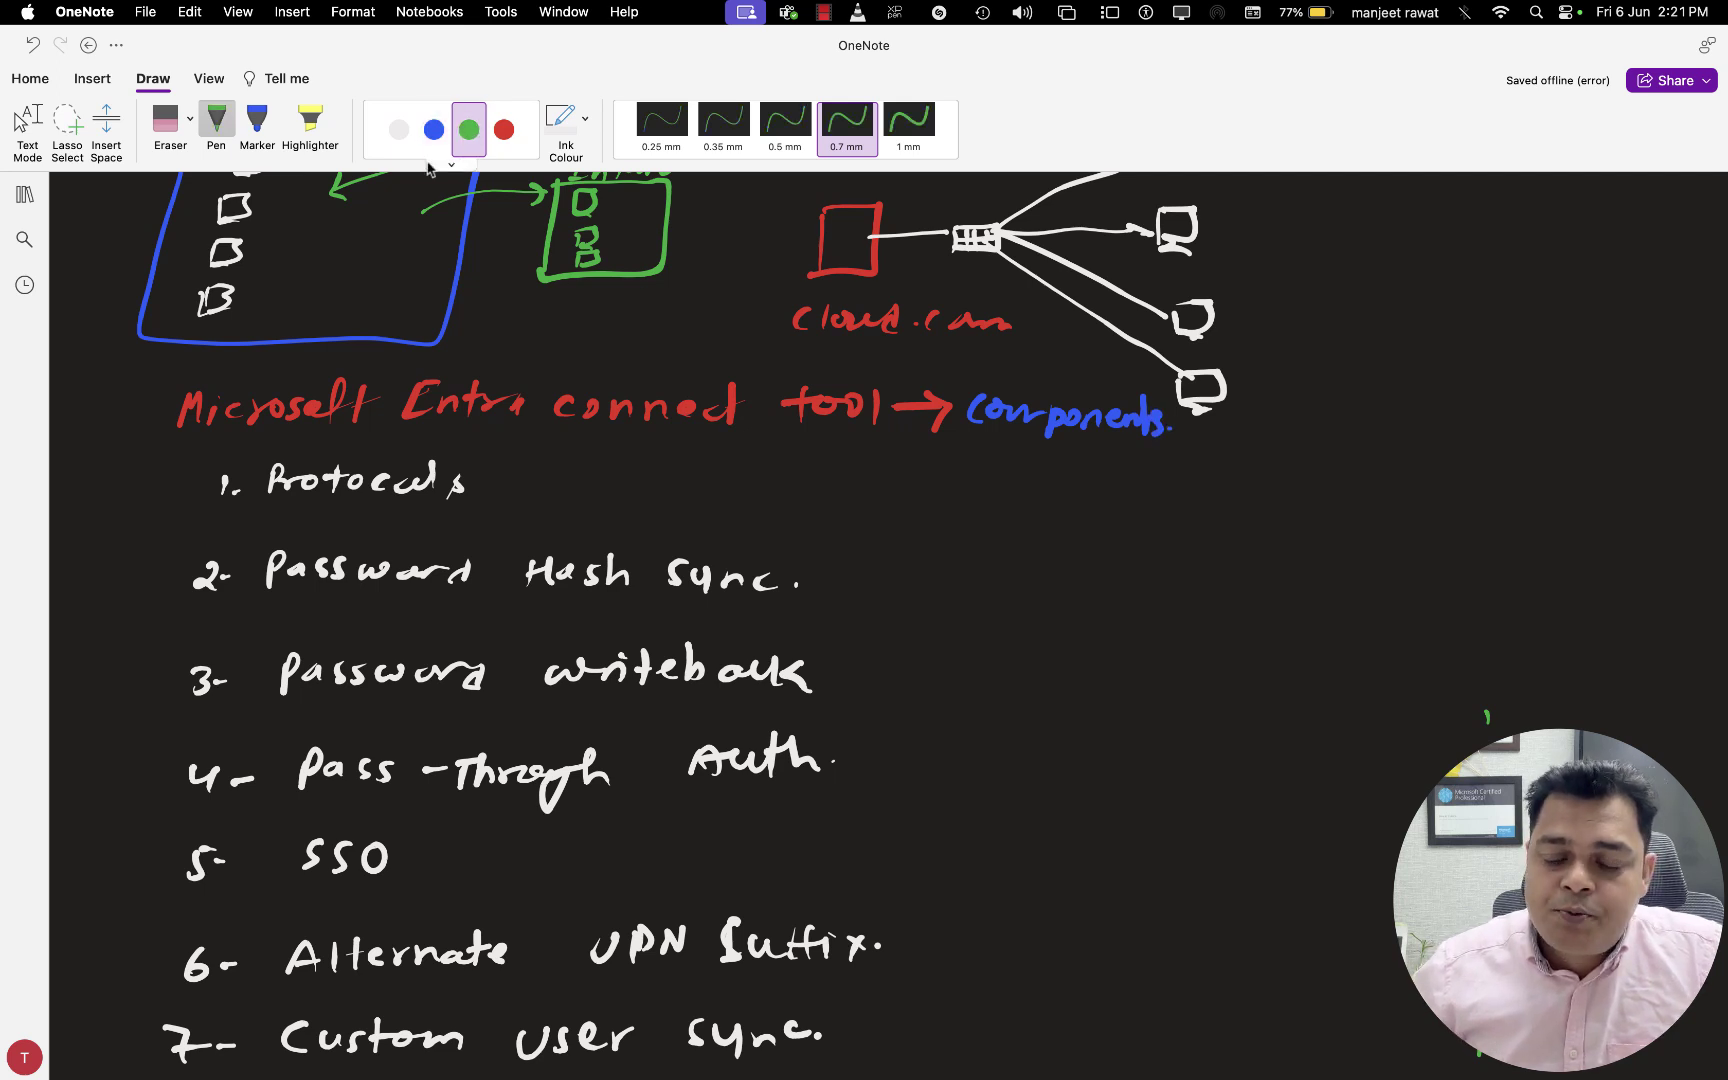
{"action": "left_click_drag", "start_coordinate": [493, 486], "coordinate": [560, 485]}
{"action": "left_click_drag", "start_coordinate": [540, 478], "coordinate": [542, 500]}
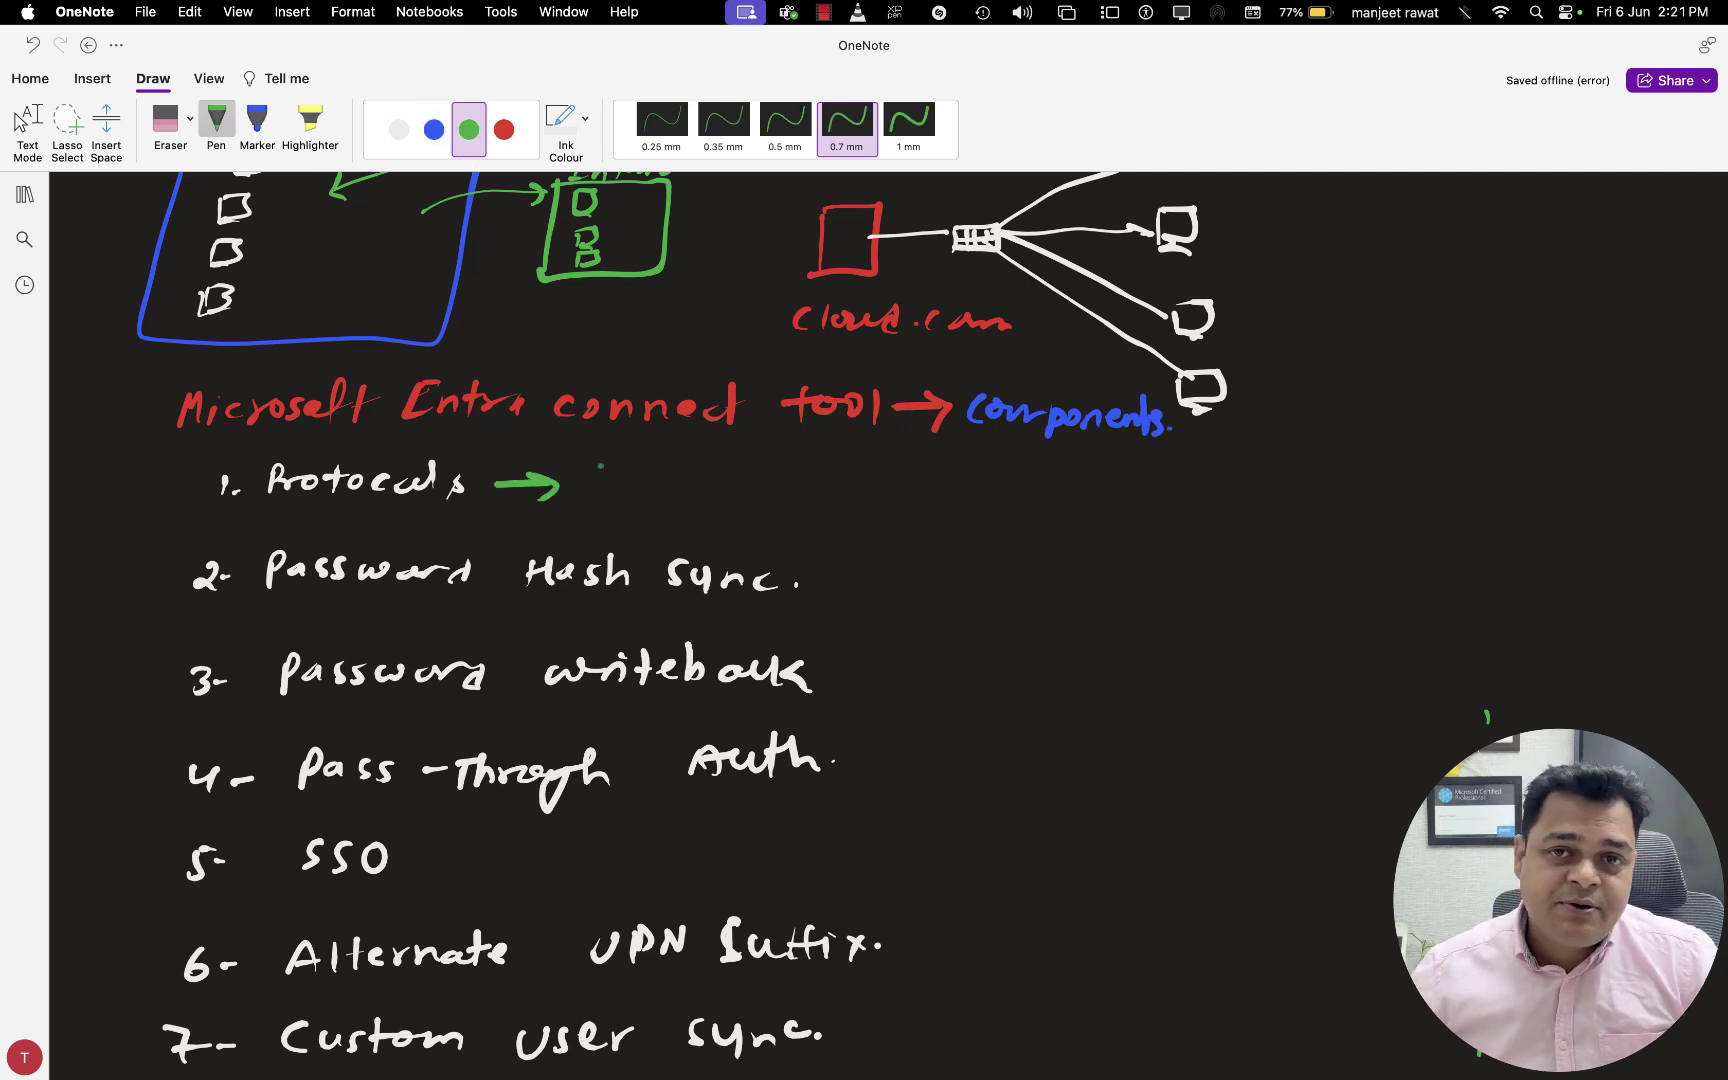
{"action": "key", "text": "Escape"}
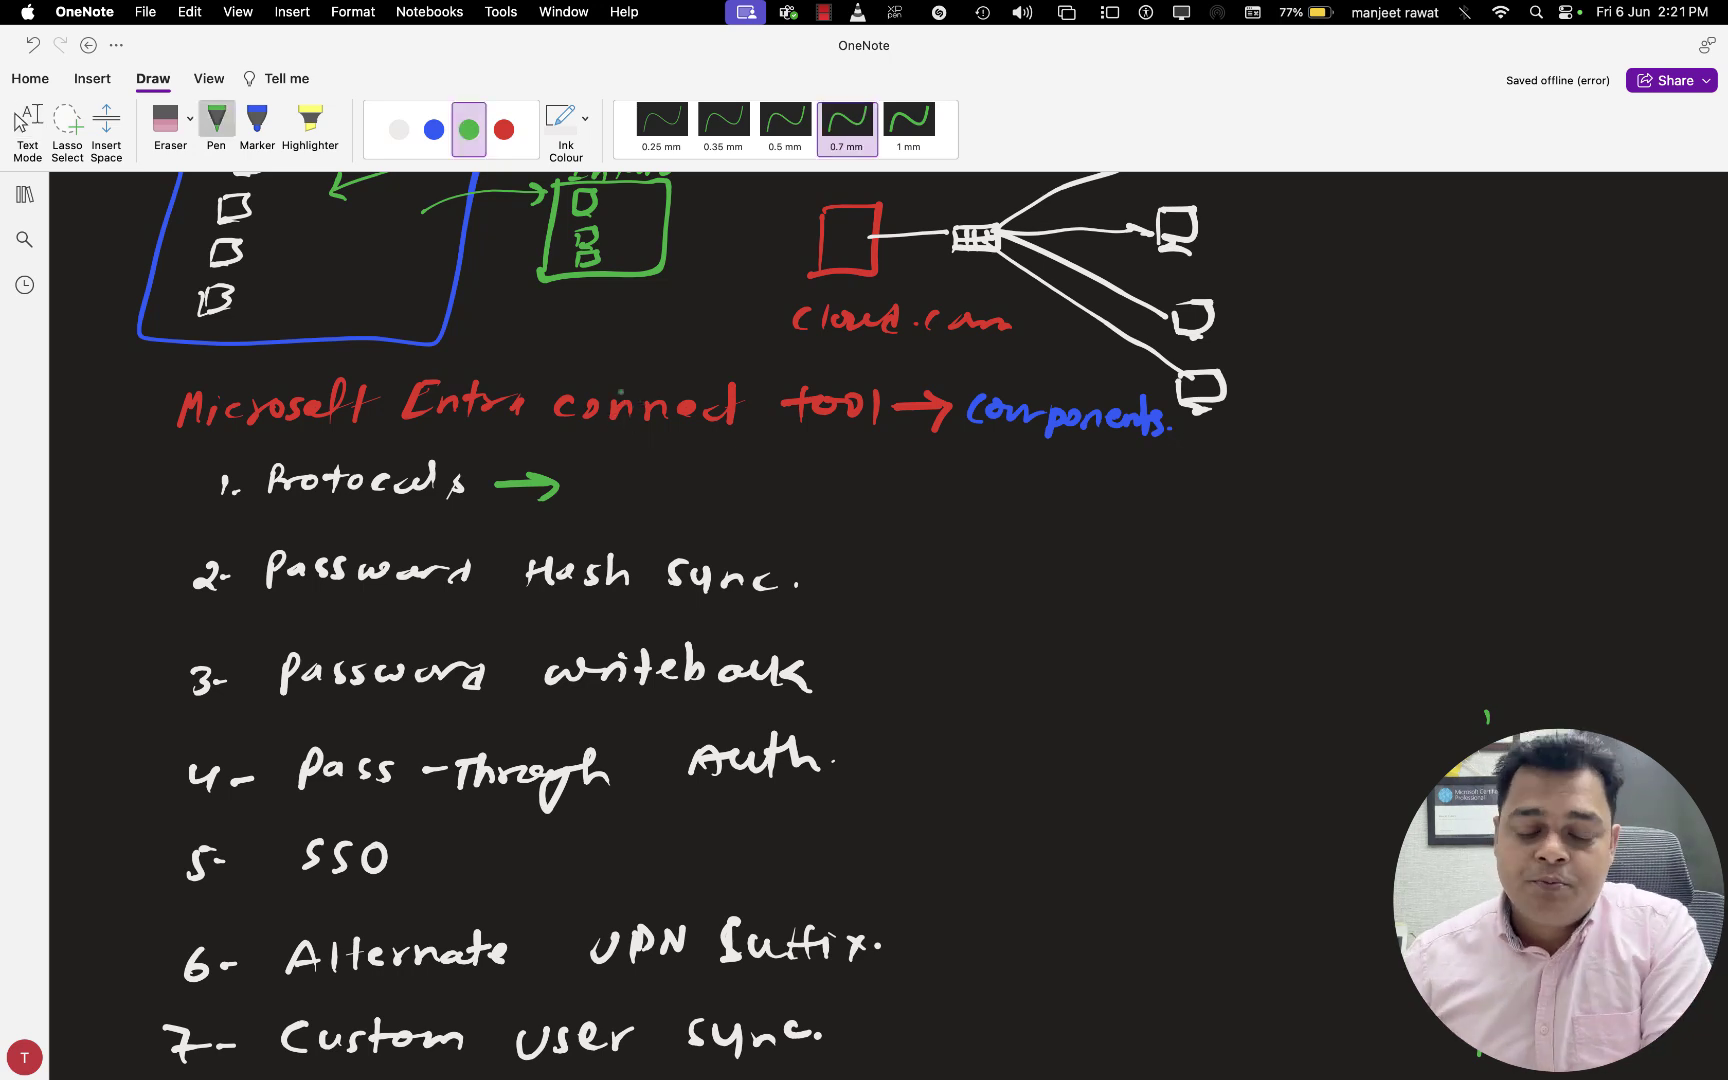
{"action": "key", "text": "Escape"}
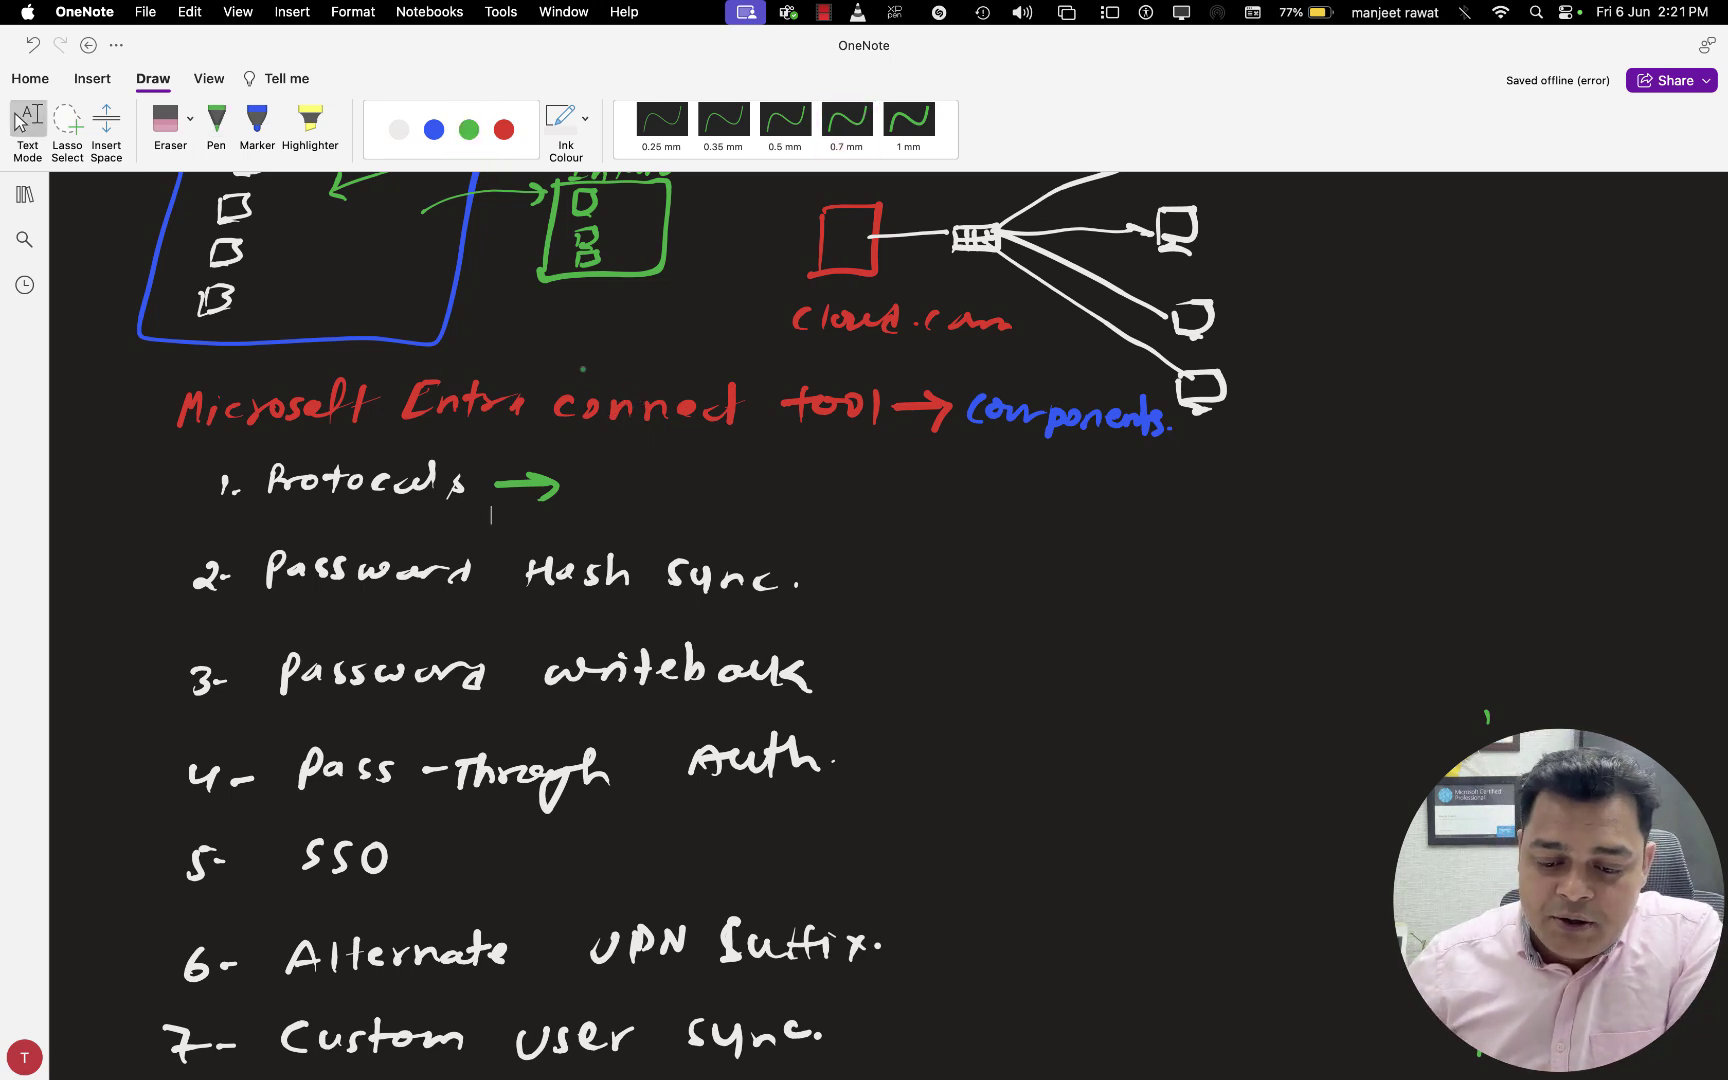
Handwrite "HTTPS, Service BUS." in green after the arrow on the Protocols item.
{"action": "mouse_move", "coordinate": [607, 476]}
{"action": "left_mouse_down"}
{"action": "mouse_move", "coordinate": [603, 506]}
{"action": "mouse_move", "coordinate": [630, 488]}
{"action": "left_mouse_up"}
{"action": "mouse_move", "coordinate": [626, 476]}
{"action": "left_mouse_down"}
{"action": "mouse_move", "coordinate": [624, 506]}
{"action": "mouse_move", "coordinate": [654, 477]}
{"action": "left_mouse_up"}
{"action": "mouse_move", "coordinate": [642, 478]}
{"action": "left_mouse_down"}
{"action": "mouse_move", "coordinate": [641, 502]}
{"action": "mouse_move", "coordinate": [685, 477]}
{"action": "left_mouse_up"}
{"action": "mouse_move", "coordinate": [670, 478]}
{"action": "left_mouse_down"}
{"action": "mouse_move", "coordinate": [668, 505]}
{"action": "mouse_move", "coordinate": [688, 506]}
{"action": "left_mouse_up"}
{"action": "left_click_drag", "start_coordinate": [690, 477], "coordinate": [708, 504]}
{"action": "left_click_drag", "start_coordinate": [736, 503], "coordinate": [902, 500]}
{"action": "left_click_drag", "start_coordinate": [898, 475], "coordinate": [924, 500]}
{"action": "mouse_move", "coordinate": [926, 490]}
{"action": "left_mouse_down"}
{"action": "mouse_move", "coordinate": [1003, 479]}
{"action": "mouse_move", "coordinate": [1000, 503]}
{"action": "left_mouse_up"}
{"action": "left_click_drag", "start_coordinate": [1015, 478], "coordinate": [1038, 503]}
{"action": "left_click", "coordinate": [1059, 490]}
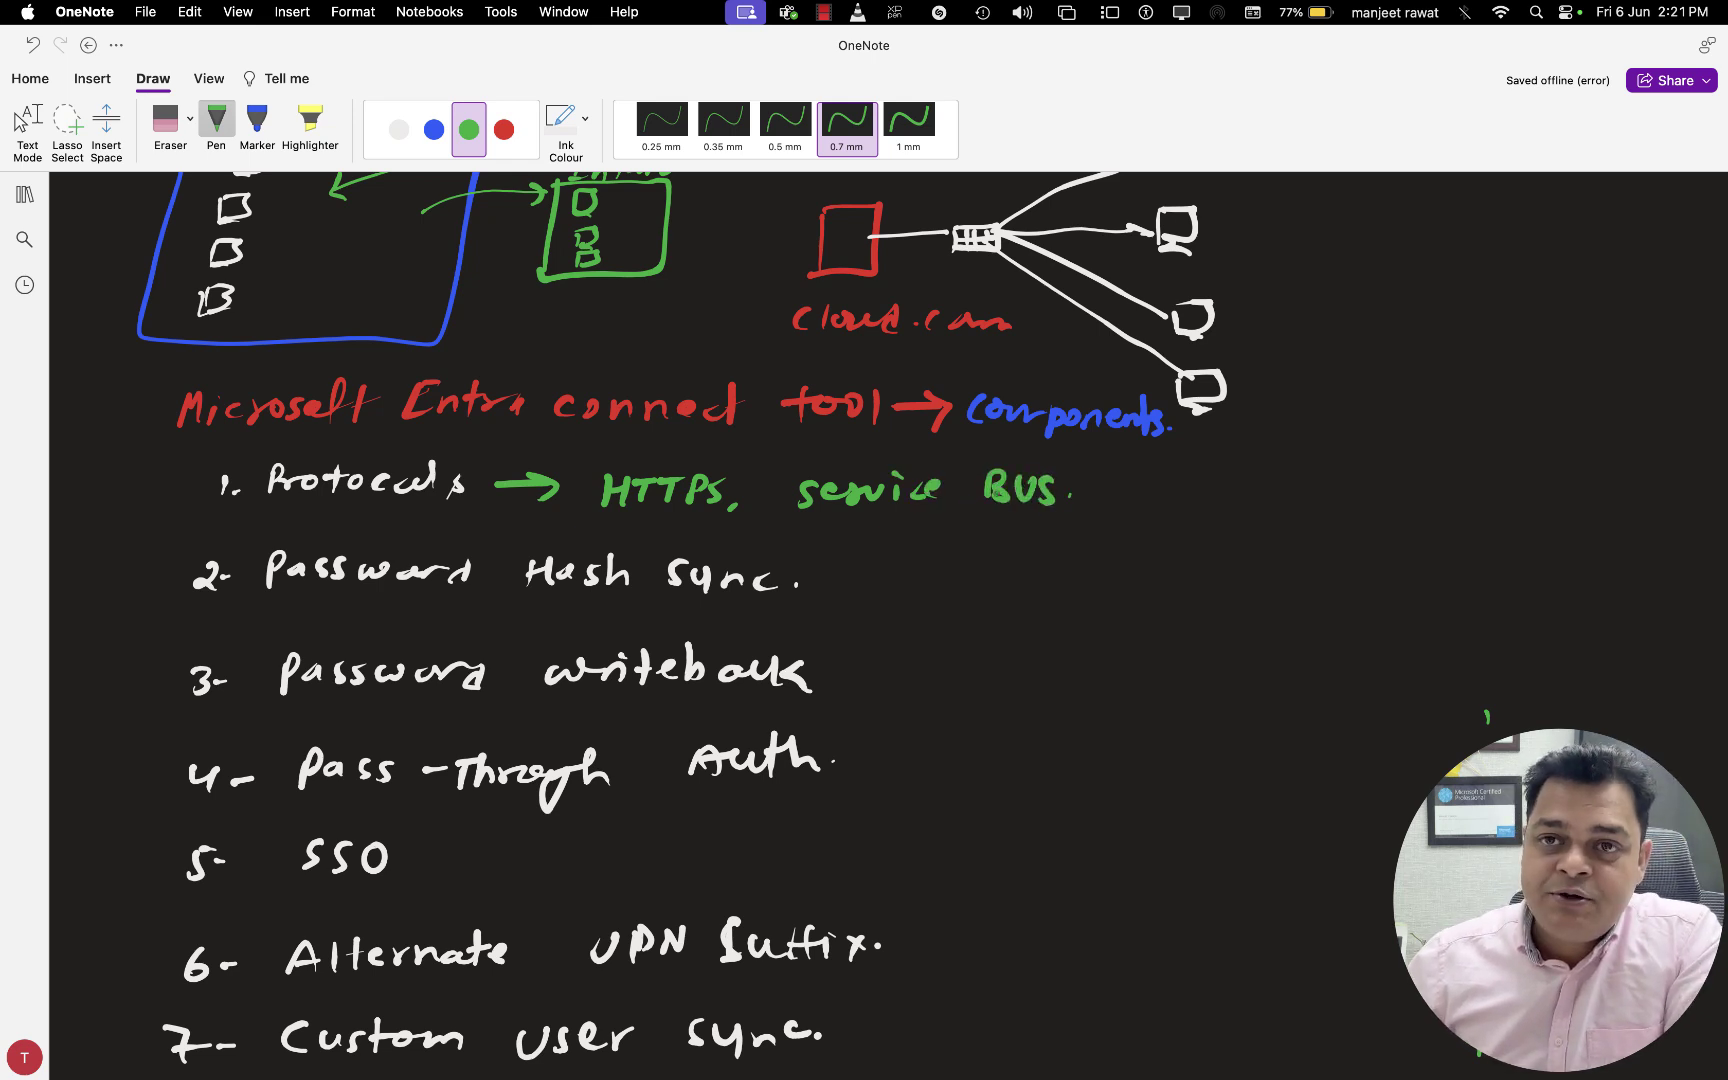
{"action": "key", "text": "Escape"}
{"action": "key", "text": "Escape"}
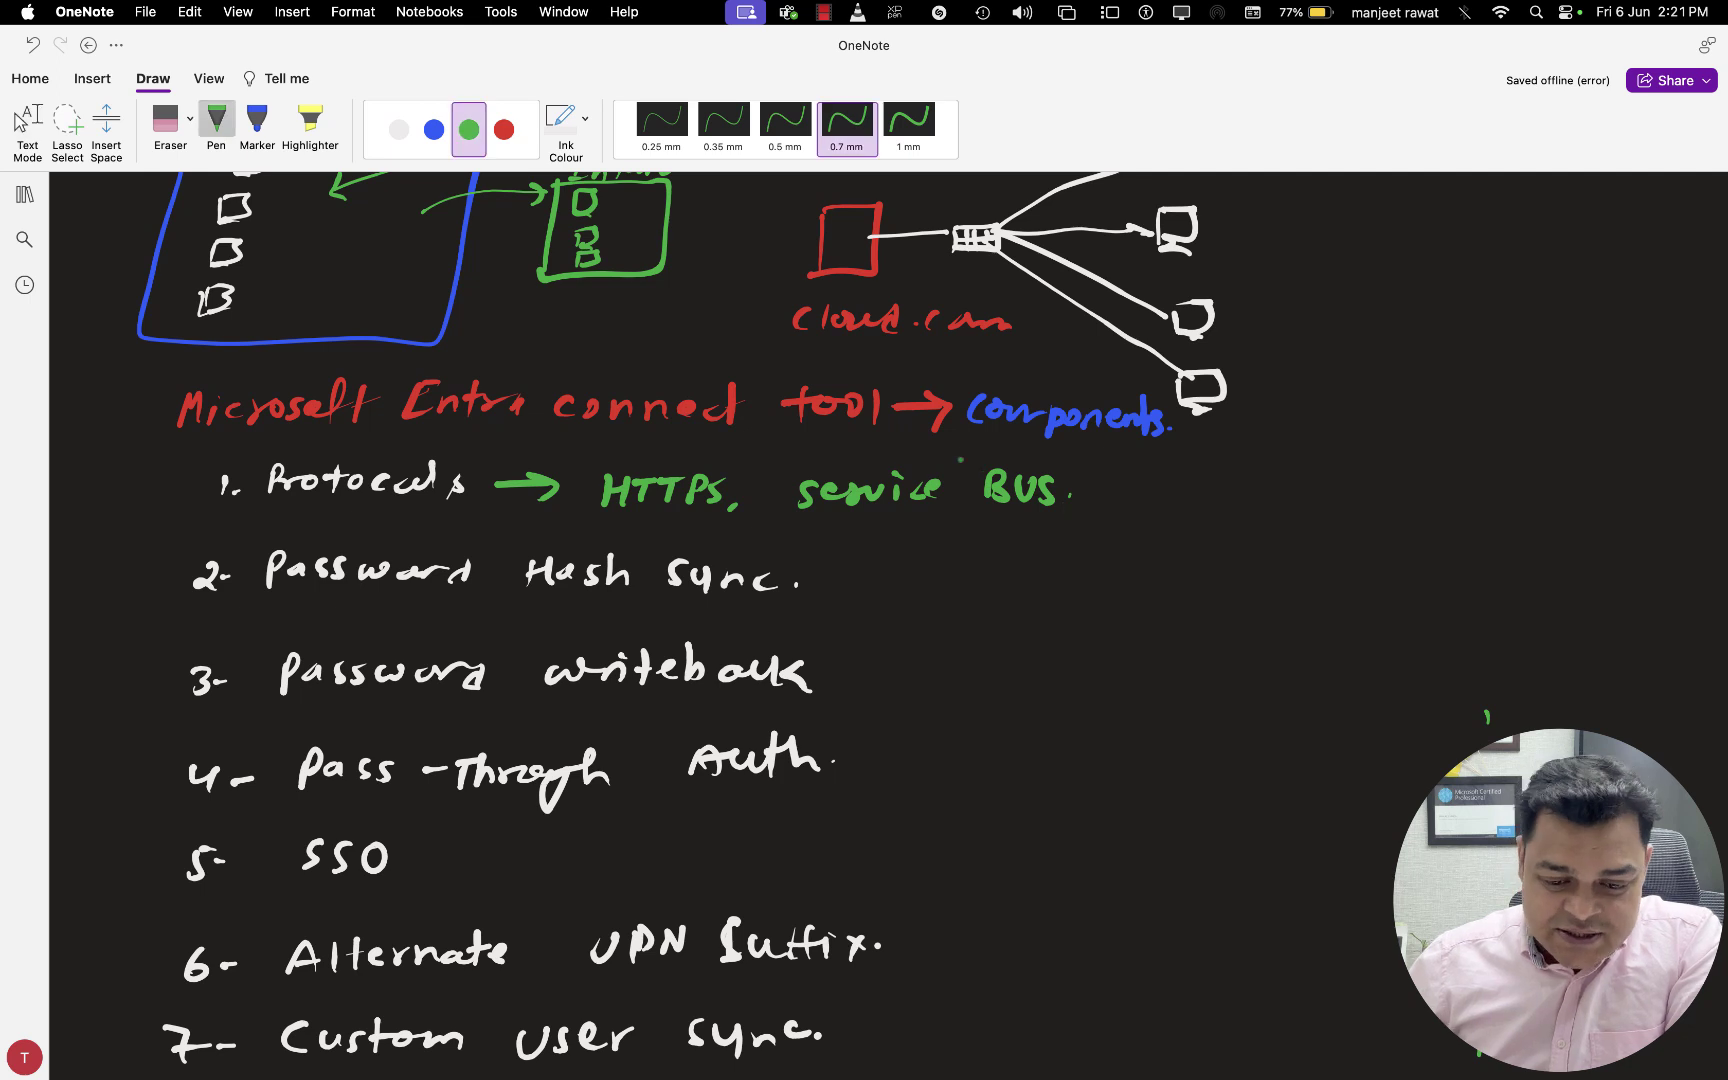
{"action": "key", "text": "Escape"}
{"action": "key", "text": "Escape"}
{"action": "key", "text": "Escape"}
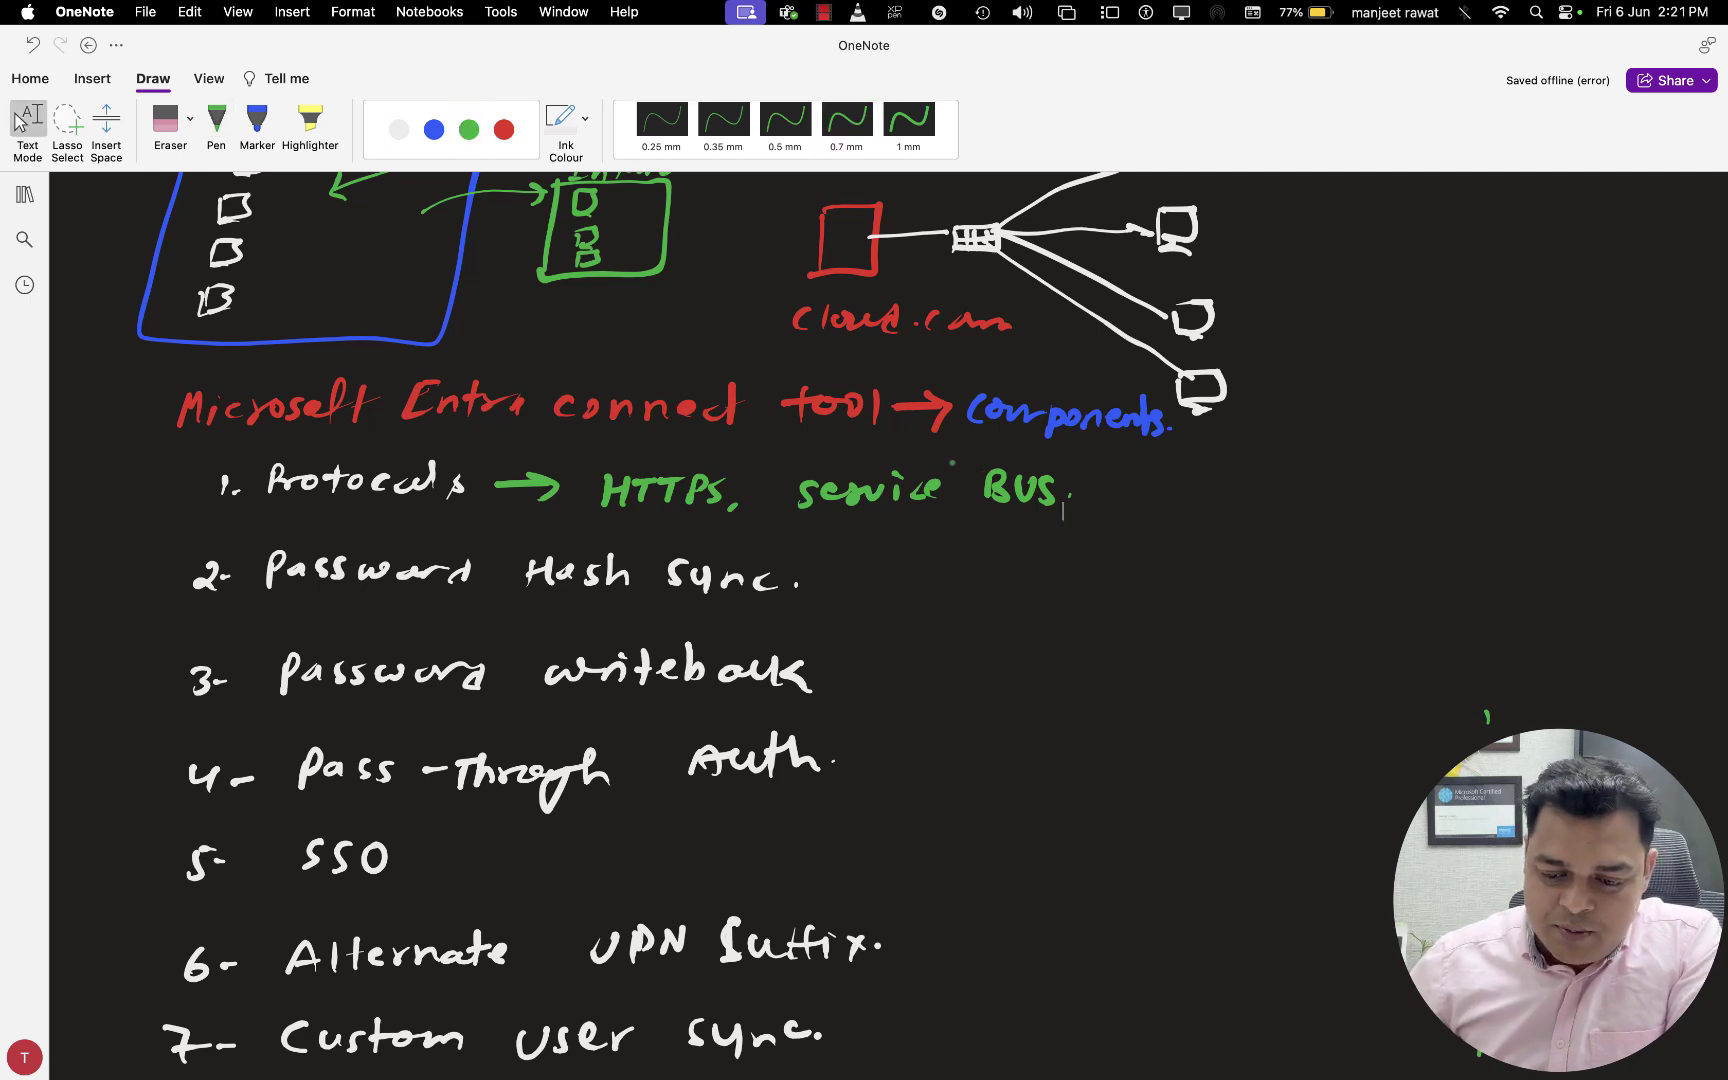
Draw a green arrow after Password Hash Sync and handwrite "Help to sync on-prem AD users PWD" beside it in blue.
{"action": "key", "text": "Escape"}
{"action": "left_click_drag", "start_coordinate": [791, 585], "coordinate": [856, 585]}
{"action": "mouse_move", "coordinate": [828, 572]}
{"action": "left_mouse_down"}
{"action": "mouse_move", "coordinate": [858, 586]}
{"action": "mouse_move", "coordinate": [838, 597]}
{"action": "left_mouse_up"}
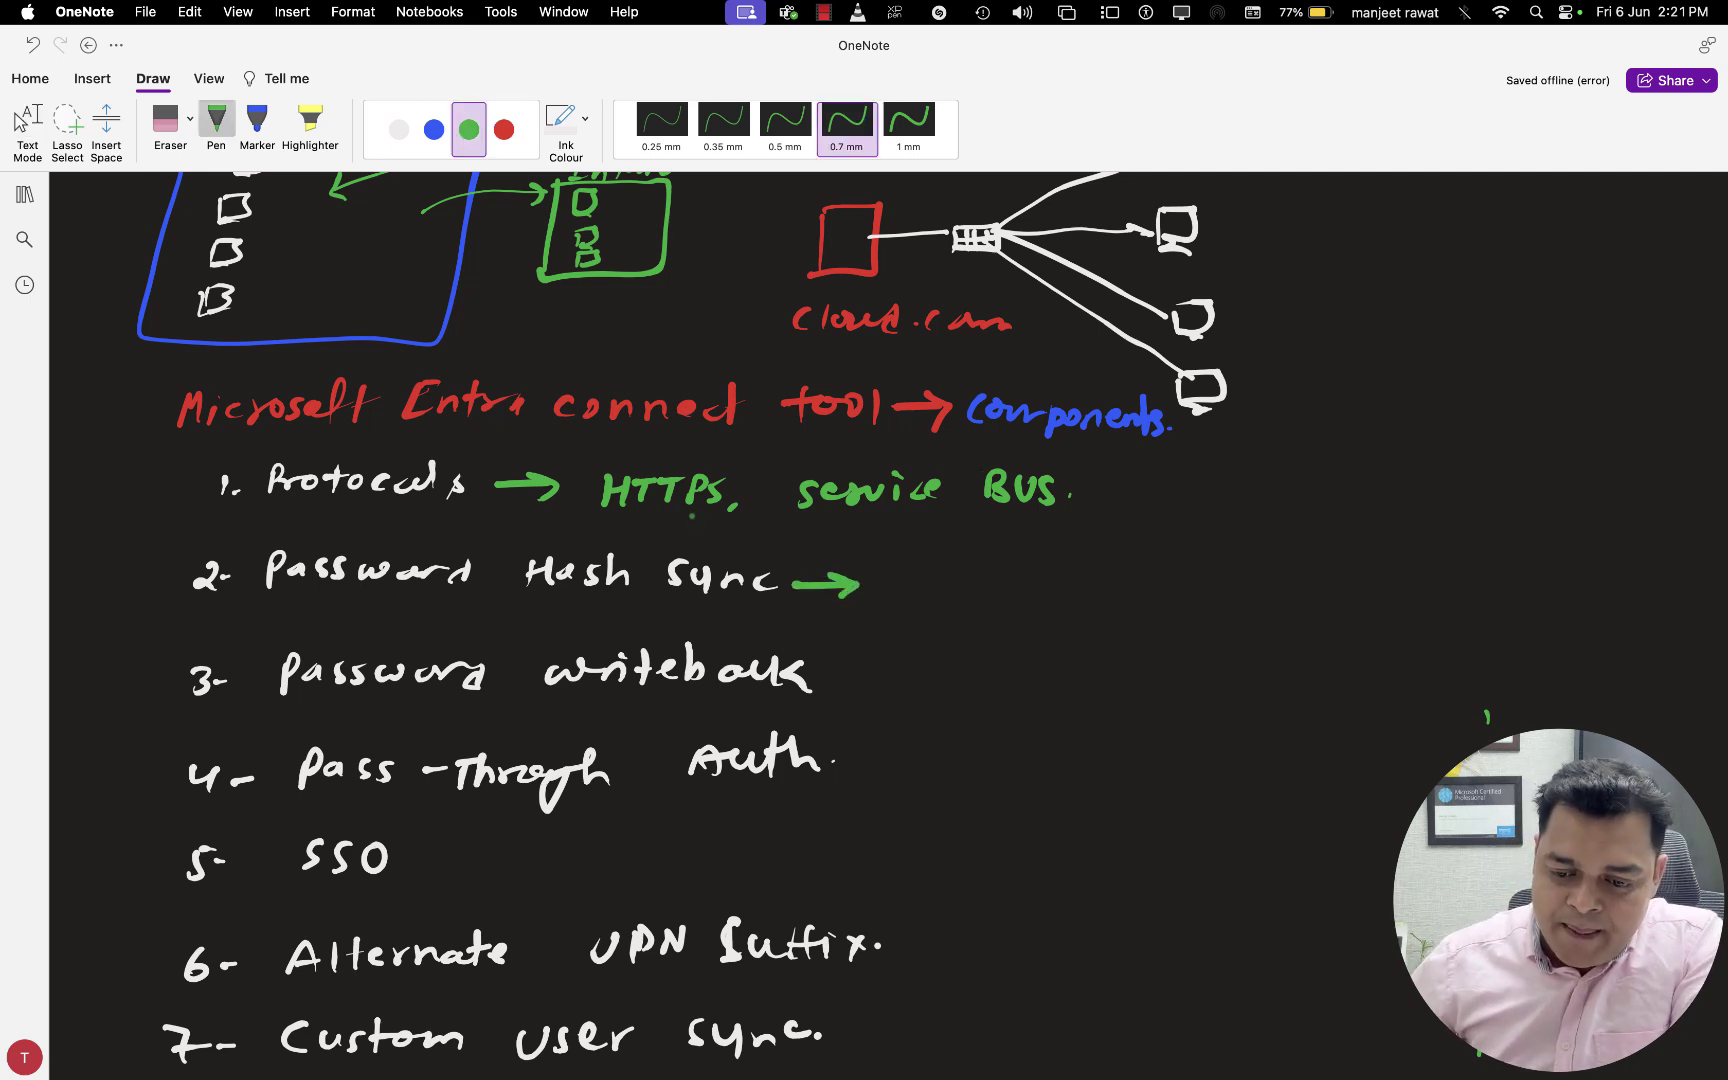
{"action": "left_click", "coordinate": [434, 129]}
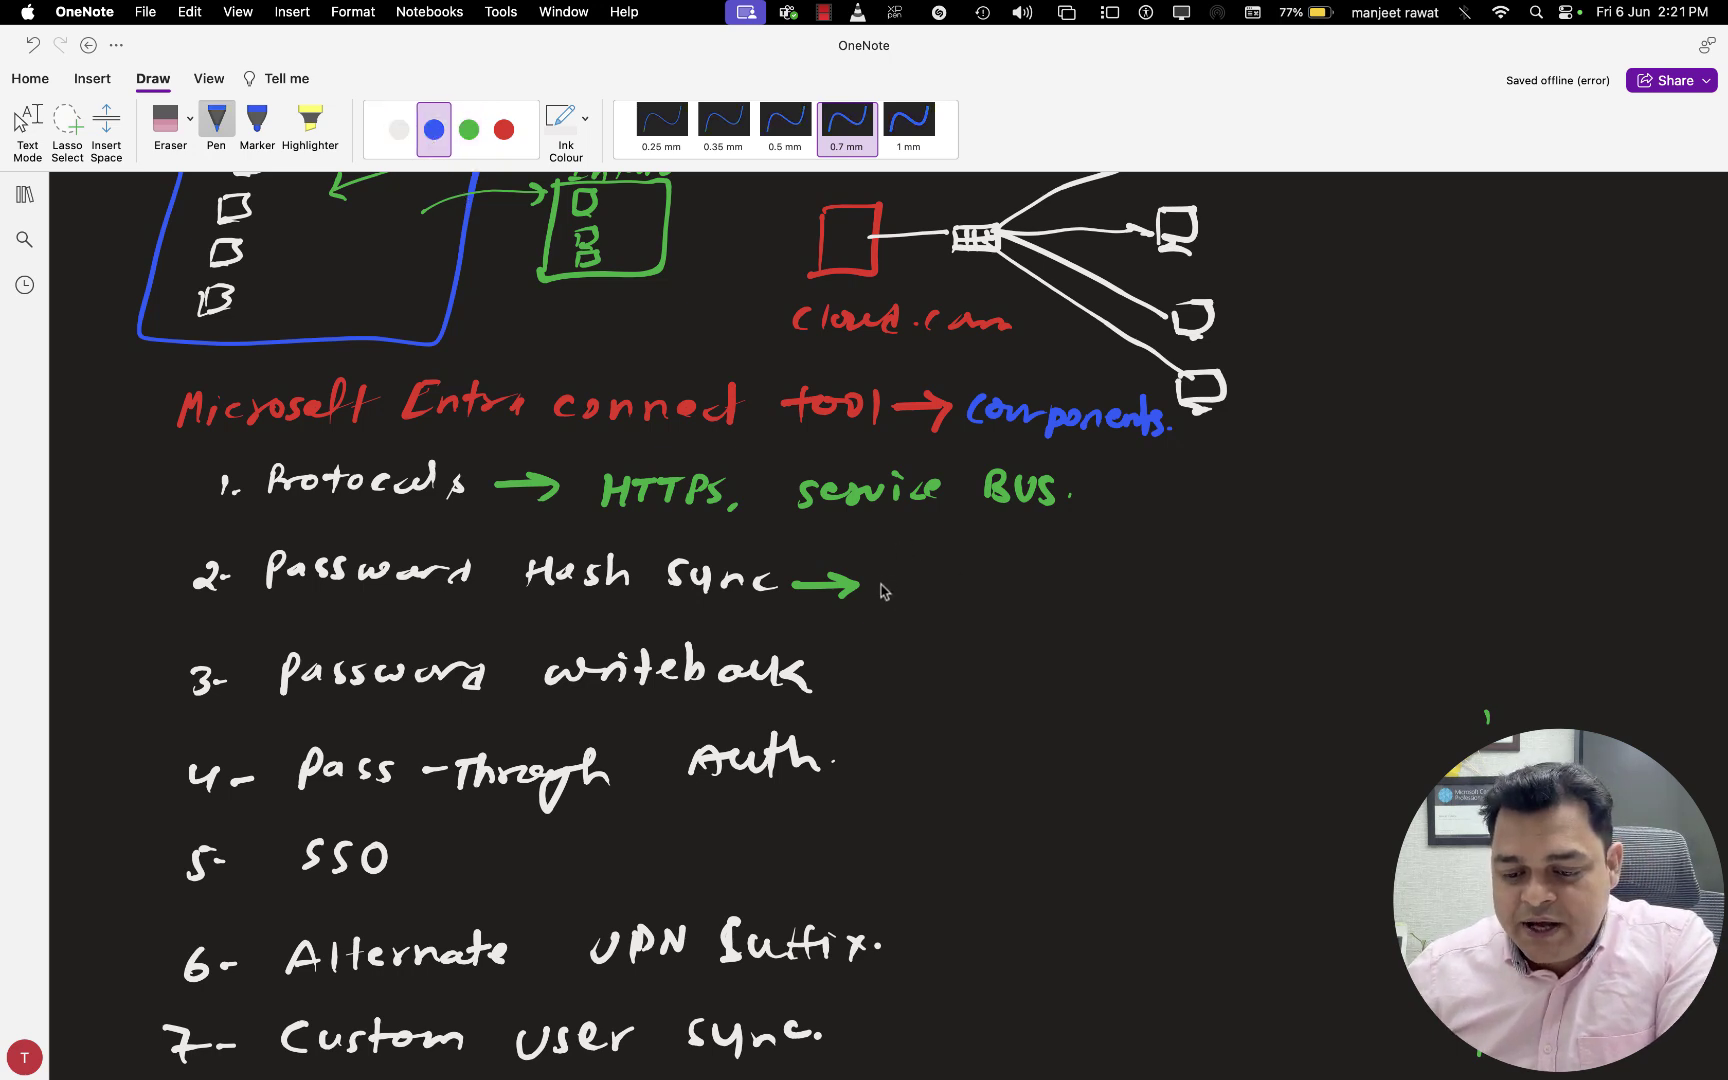
{"action": "left_click_drag", "start_coordinate": [881, 567], "coordinate": [876, 593]}
{"action": "mouse_move", "coordinate": [879, 582]}
{"action": "left_mouse_down"}
{"action": "mouse_move", "coordinate": [918, 579]}
{"action": "mouse_move", "coordinate": [933, 598]}
{"action": "mouse_move", "coordinate": [976, 571]}
{"action": "mouse_move", "coordinate": [1094, 578]}
{"action": "left_mouse_up"}
{"action": "mouse_move", "coordinate": [1113, 566]}
{"action": "left_mouse_down"}
{"action": "mouse_move", "coordinate": [1100, 587]}
{"action": "mouse_move", "coordinate": [1212, 567]}
{"action": "left_mouse_up"}
{"action": "mouse_move", "coordinate": [1220, 550]}
{"action": "left_mouse_down"}
{"action": "mouse_move", "coordinate": [1215, 575]}
{"action": "mouse_move", "coordinate": [1250, 558]}
{"action": "mouse_move", "coordinate": [1300, 575]}
{"action": "mouse_move", "coordinate": [1340, 548]}
{"action": "mouse_move", "coordinate": [1372, 572]}
{"action": "mouse_move", "coordinate": [1545, 545]}
{"action": "mouse_move", "coordinate": [1602, 558]}
{"action": "left_mouse_up"}
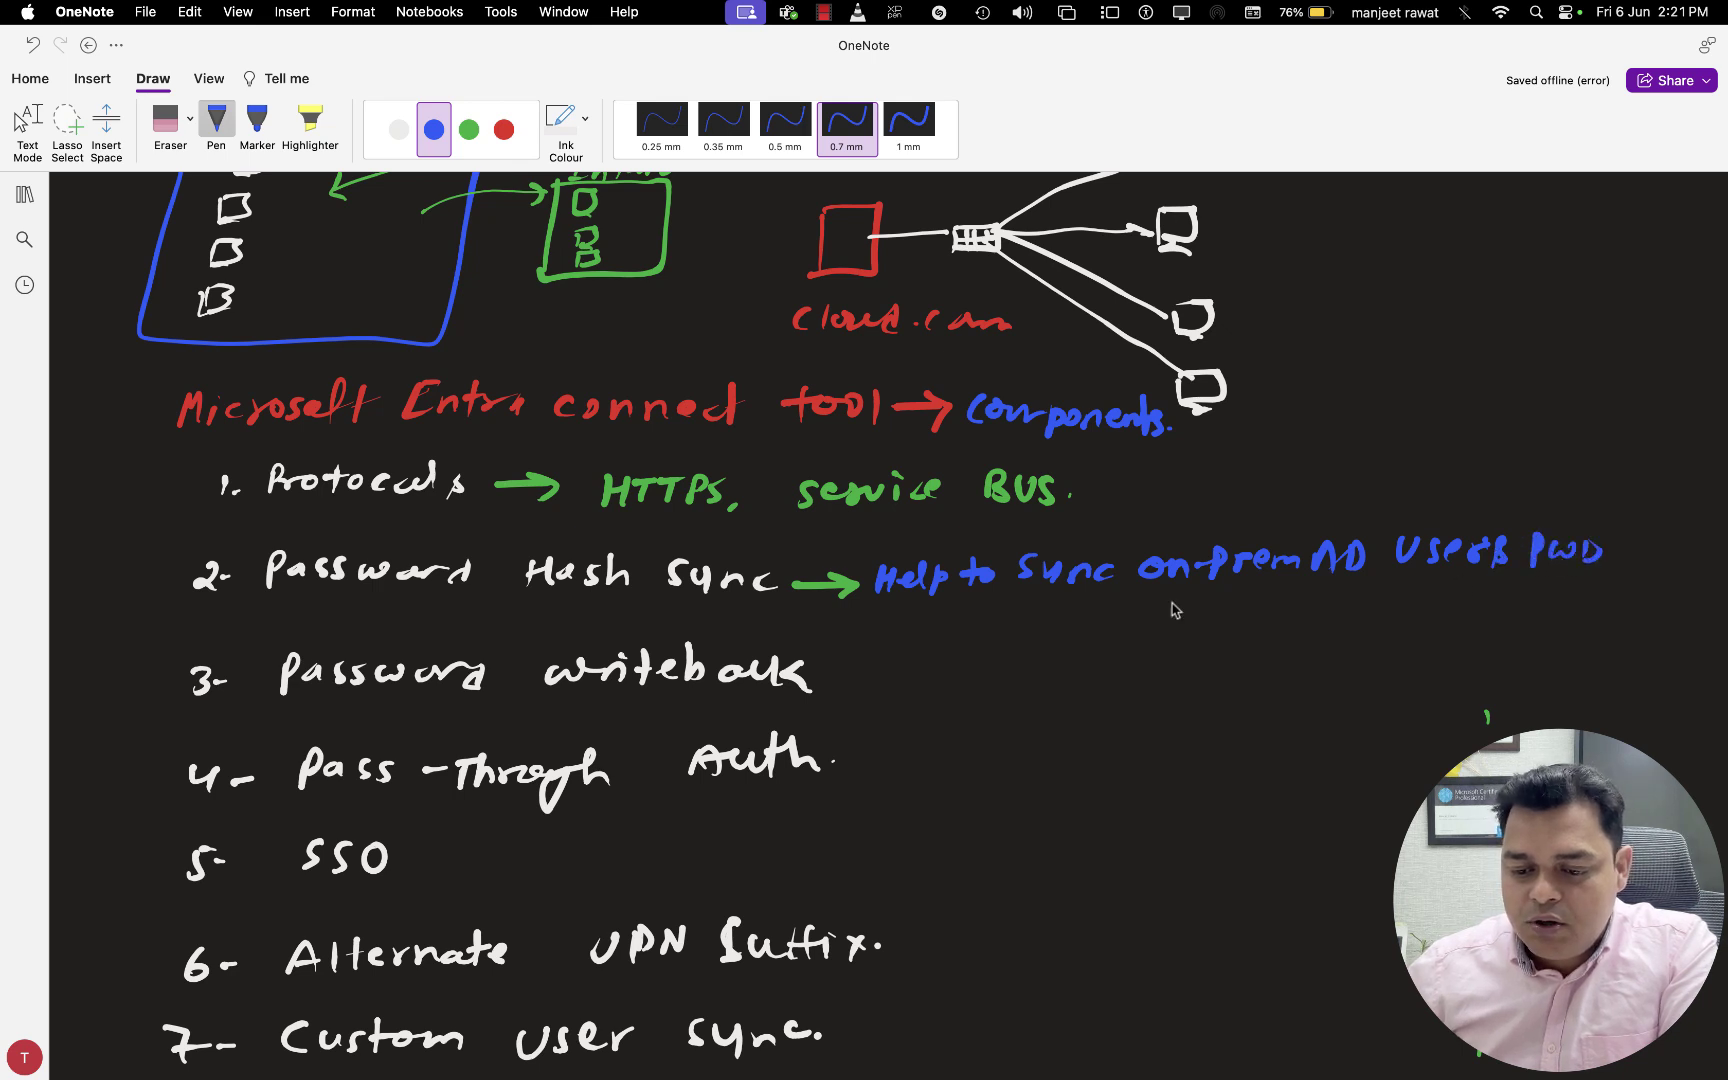
Continue the Password Hash Sync note on a second line with "to MS-Entra ID (Admin)" in blue, then return to text mode.
{"action": "mouse_move", "coordinate": [876, 624]}
{"action": "left_mouse_down"}
{"action": "mouse_move", "coordinate": [998, 603]}
{"action": "mouse_move", "coordinate": [1020, 636]}
{"action": "mouse_move", "coordinate": [1050, 620]}
{"action": "left_mouse_up"}
{"action": "mouse_move", "coordinate": [1062, 606]}
{"action": "left_mouse_down"}
{"action": "mouse_move", "coordinate": [1056, 644]}
{"action": "mouse_move", "coordinate": [1077, 610]}
{"action": "mouse_move", "coordinate": [1165, 640]}
{"action": "mouse_move", "coordinate": [1198, 598]}
{"action": "left_mouse_up"}
{"action": "mouse_move", "coordinate": [1187, 600]}
{"action": "left_mouse_down"}
{"action": "mouse_move", "coordinate": [1182, 628]}
{"action": "mouse_move", "coordinate": [1211, 628]}
{"action": "left_mouse_up"}
{"action": "mouse_move", "coordinate": [1212, 600]}
{"action": "left_mouse_down"}
{"action": "mouse_move", "coordinate": [1215, 626]}
{"action": "mouse_move", "coordinate": [1300, 602]}
{"action": "mouse_move", "coordinate": [1322, 622]}
{"action": "mouse_move", "coordinate": [1345, 600]}
{"action": "mouse_move", "coordinate": [1418, 622]}
{"action": "left_mouse_up"}
{"action": "left_click", "coordinate": [20, 122]}
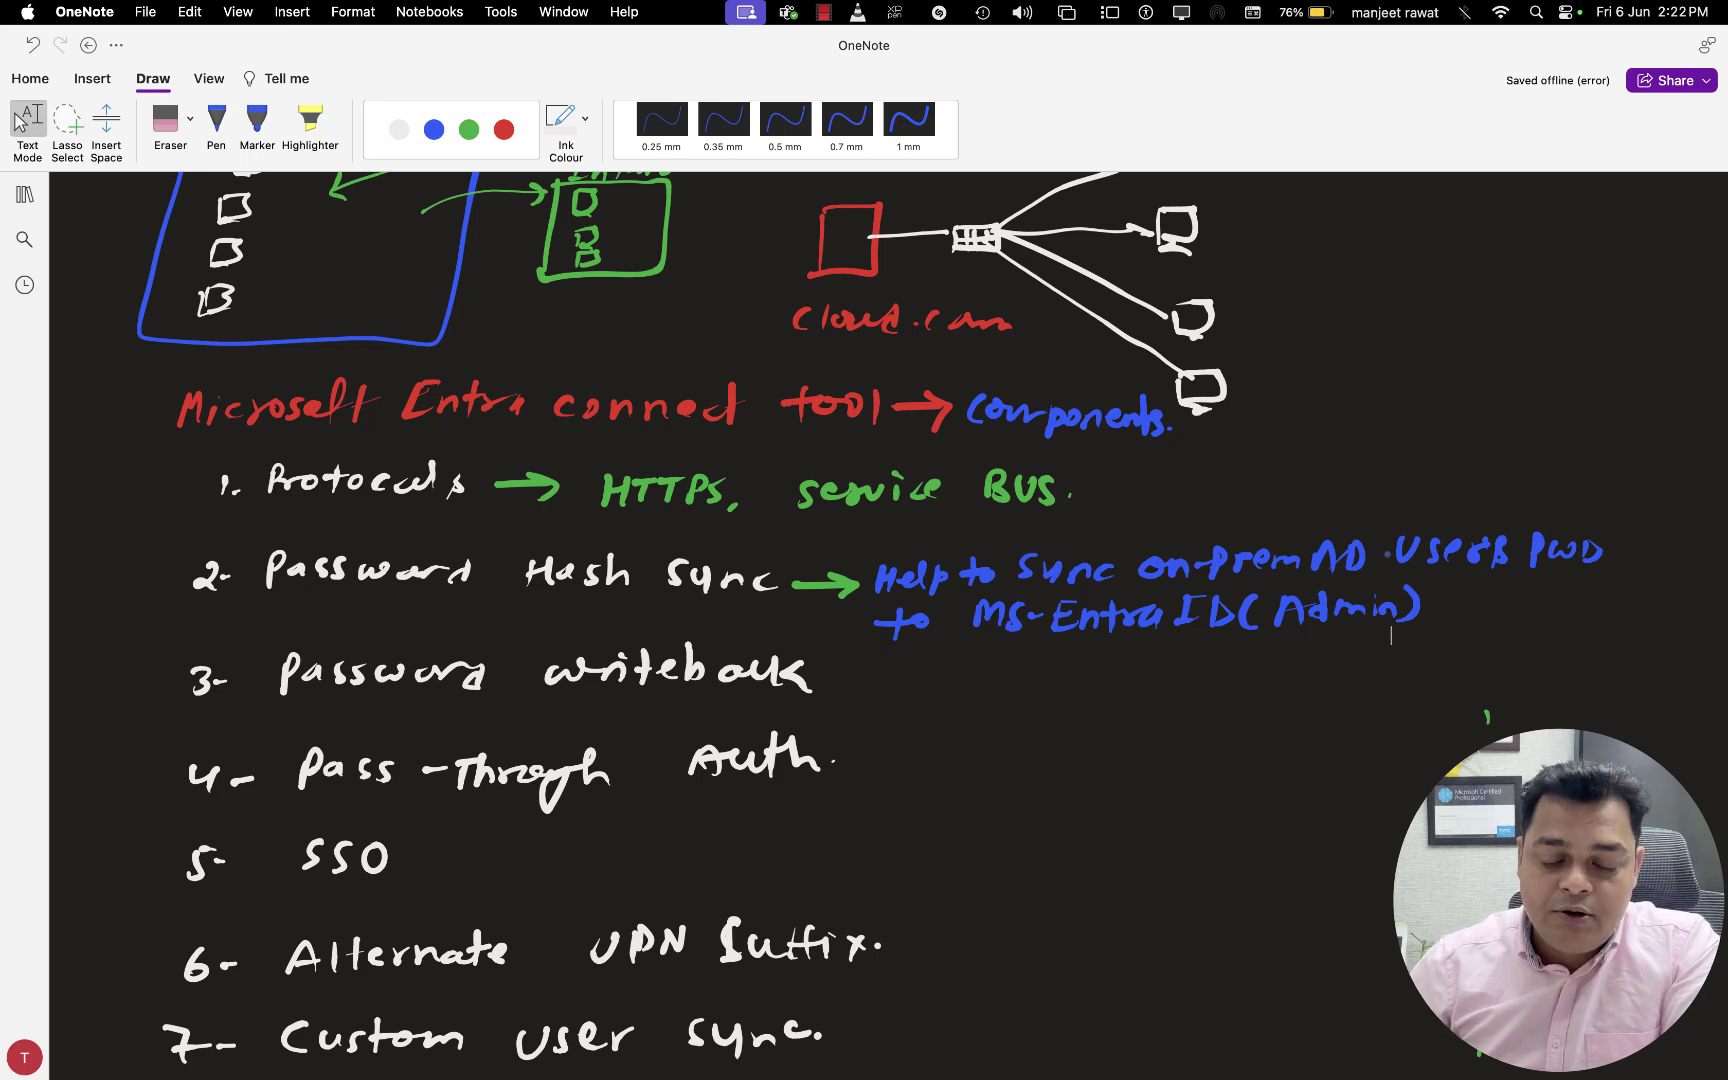
Draw a short green arrow pointing away from the end of the Password writeback item.
{"action": "left_click", "coordinate": [216, 120]}
{"action": "left_click", "coordinate": [469, 129]}
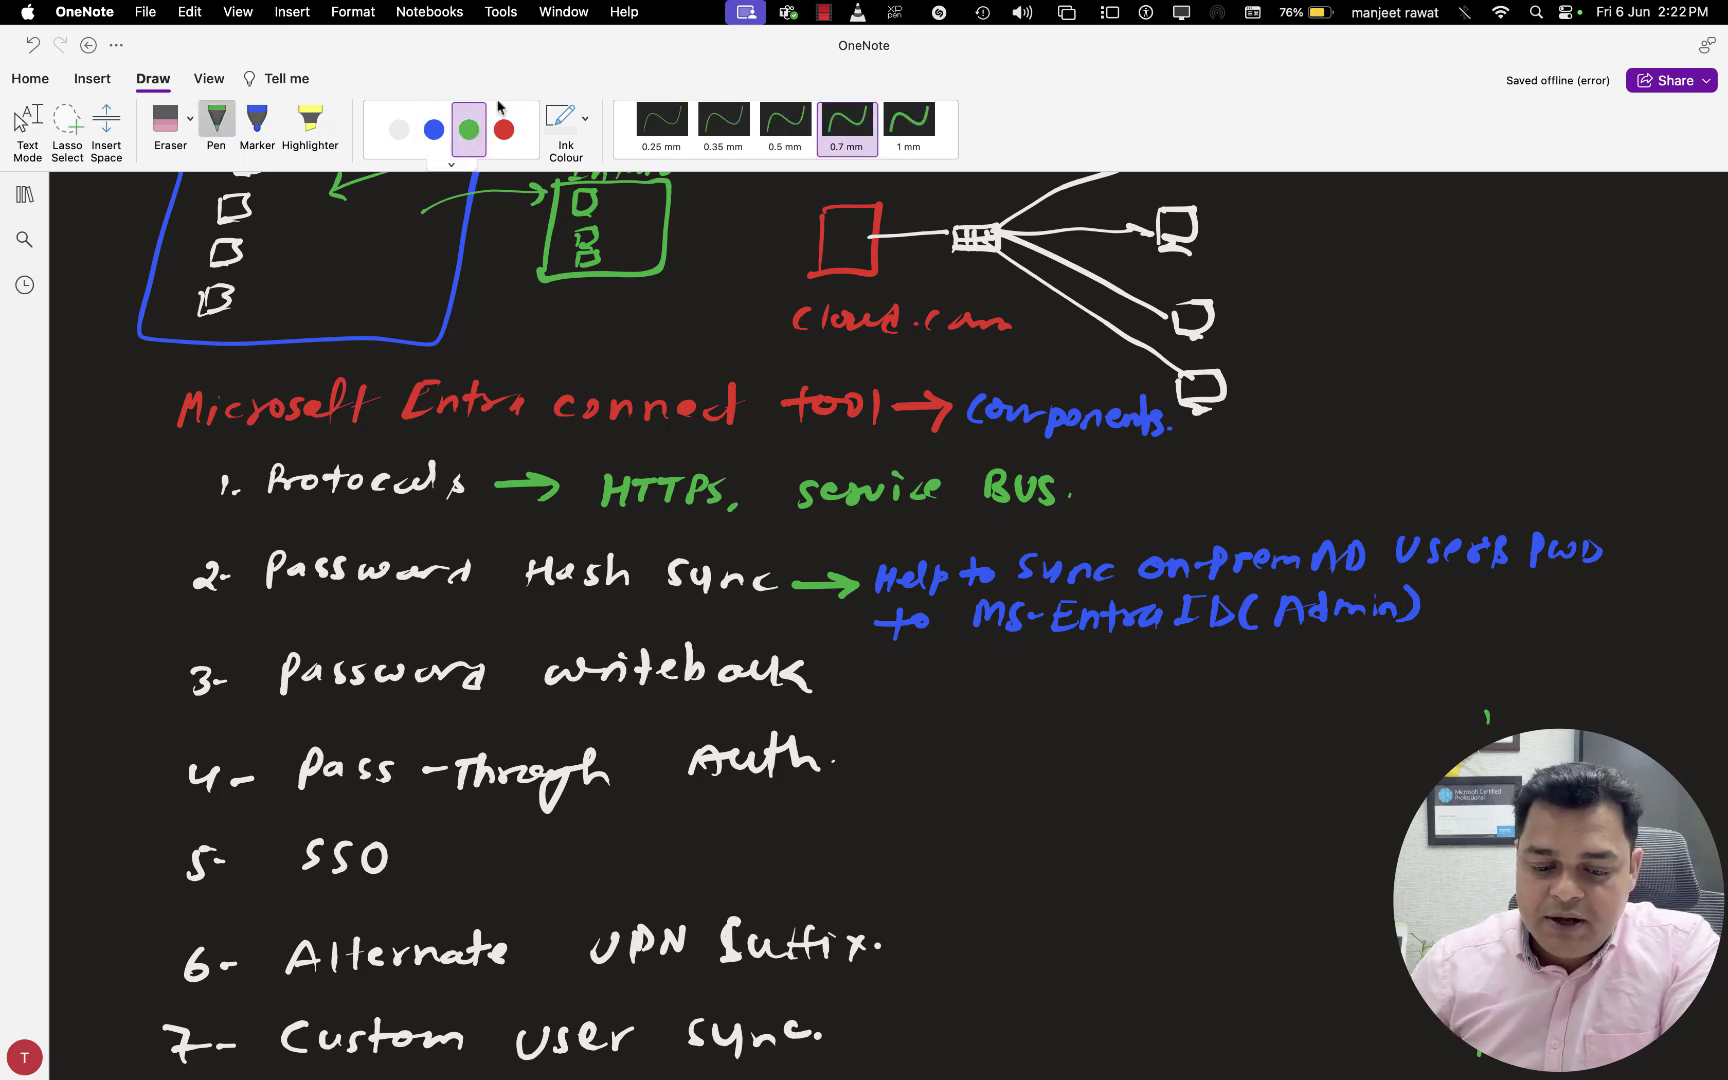
{"action": "left_click_drag", "start_coordinate": [842, 680], "coordinate": [888, 680]}
{"action": "mouse_move", "coordinate": [888, 680]}
{"action": "left_mouse_down"}
{"action": "mouse_move", "coordinate": [872, 692]}
{"action": "mouse_move", "coordinate": [891, 678]}
{"action": "left_mouse_up"}
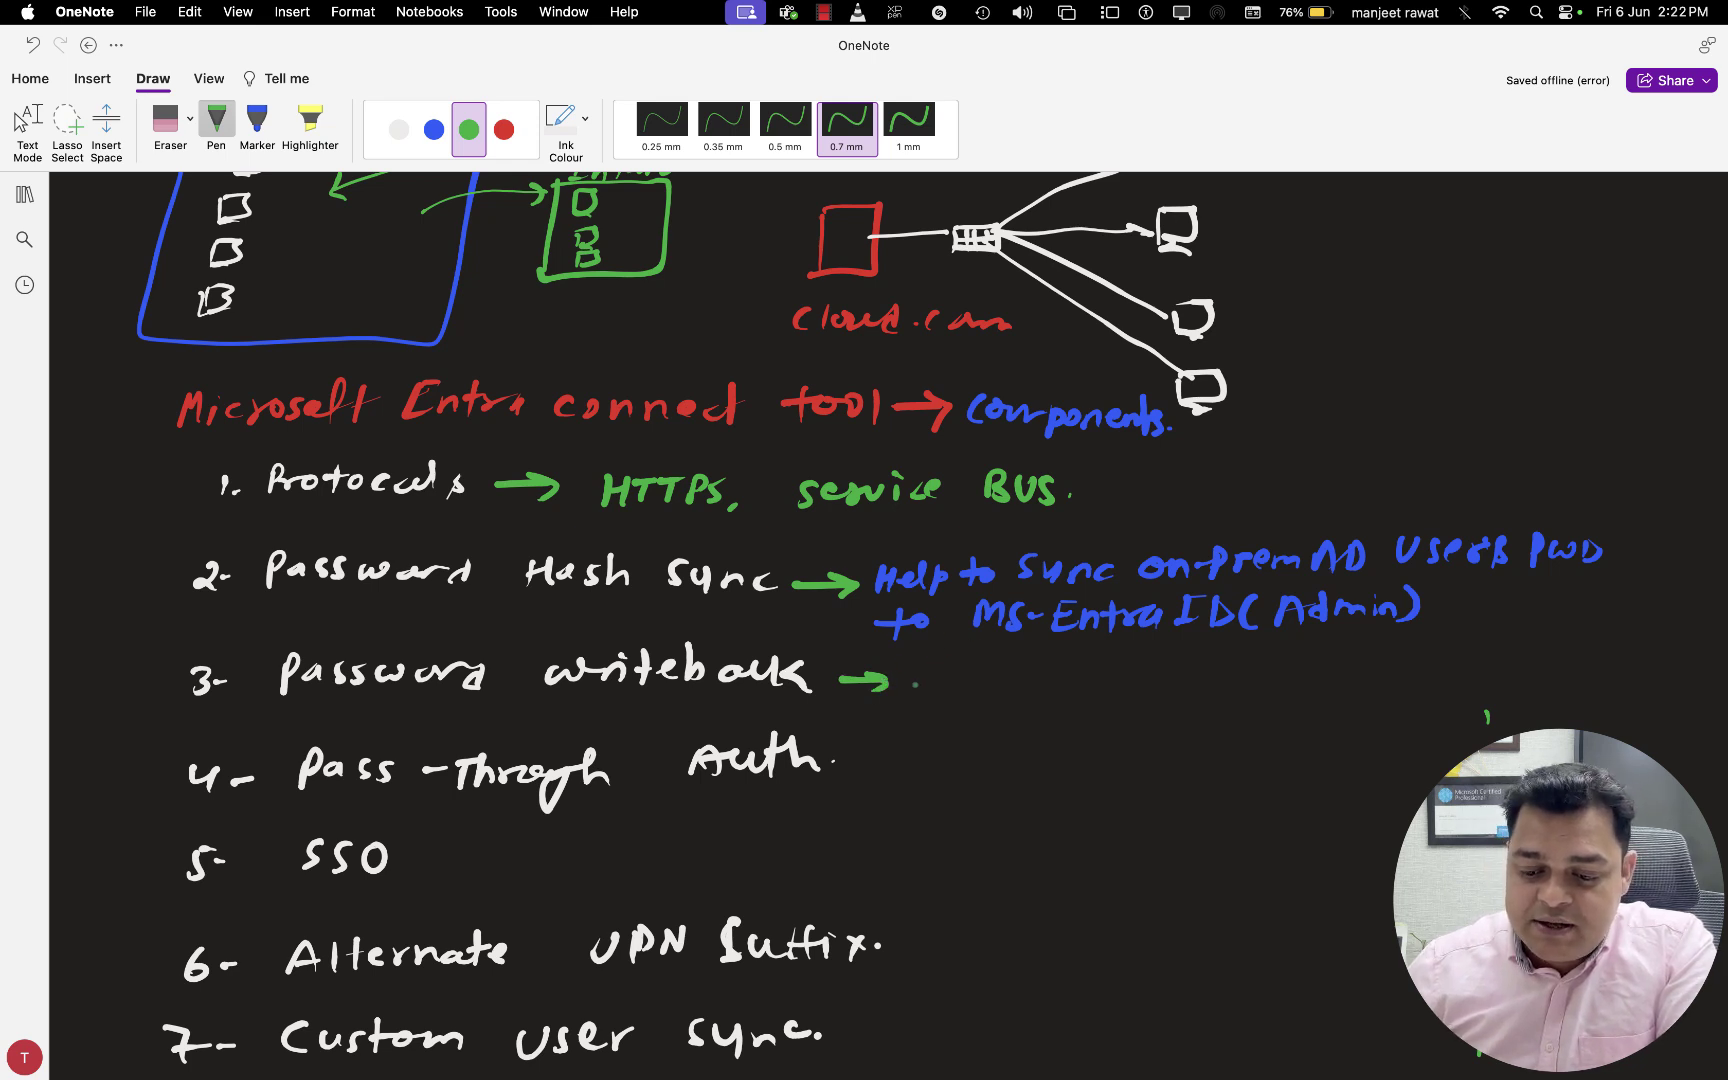
Handwrite "Sync the password from cloud to on-prem." in green over two lines after the Password writeback arrow, then return to text mode.
{"action": "mouse_move", "coordinate": [929, 666]}
{"action": "left_mouse_down"}
{"action": "mouse_move", "coordinate": [948, 697]}
{"action": "mouse_move", "coordinate": [1002, 694]}
{"action": "left_mouse_up"}
{"action": "mouse_move", "coordinate": [1031, 668]}
{"action": "left_mouse_down"}
{"action": "mouse_move", "coordinate": [1034, 697]}
{"action": "mouse_move", "coordinate": [1030, 682]}
{"action": "left_mouse_up"}
{"action": "mouse_move", "coordinate": [1044, 668]}
{"action": "left_mouse_down"}
{"action": "mouse_move", "coordinate": [1064, 692]}
{"action": "mouse_move", "coordinate": [1124, 698]}
{"action": "left_mouse_up"}
{"action": "left_click_drag", "start_coordinate": [1124, 672], "coordinate": [1166, 691]}
{"action": "mouse_move", "coordinate": [1195, 675]}
{"action": "left_mouse_down"}
{"action": "mouse_move", "coordinate": [1182, 691]}
{"action": "mouse_move", "coordinate": [1290, 672]}
{"action": "mouse_move", "coordinate": [1310, 690]}
{"action": "mouse_move", "coordinate": [1580, 672]}
{"action": "left_mouse_up"}
{"action": "left_click", "coordinate": [1310, 681]}
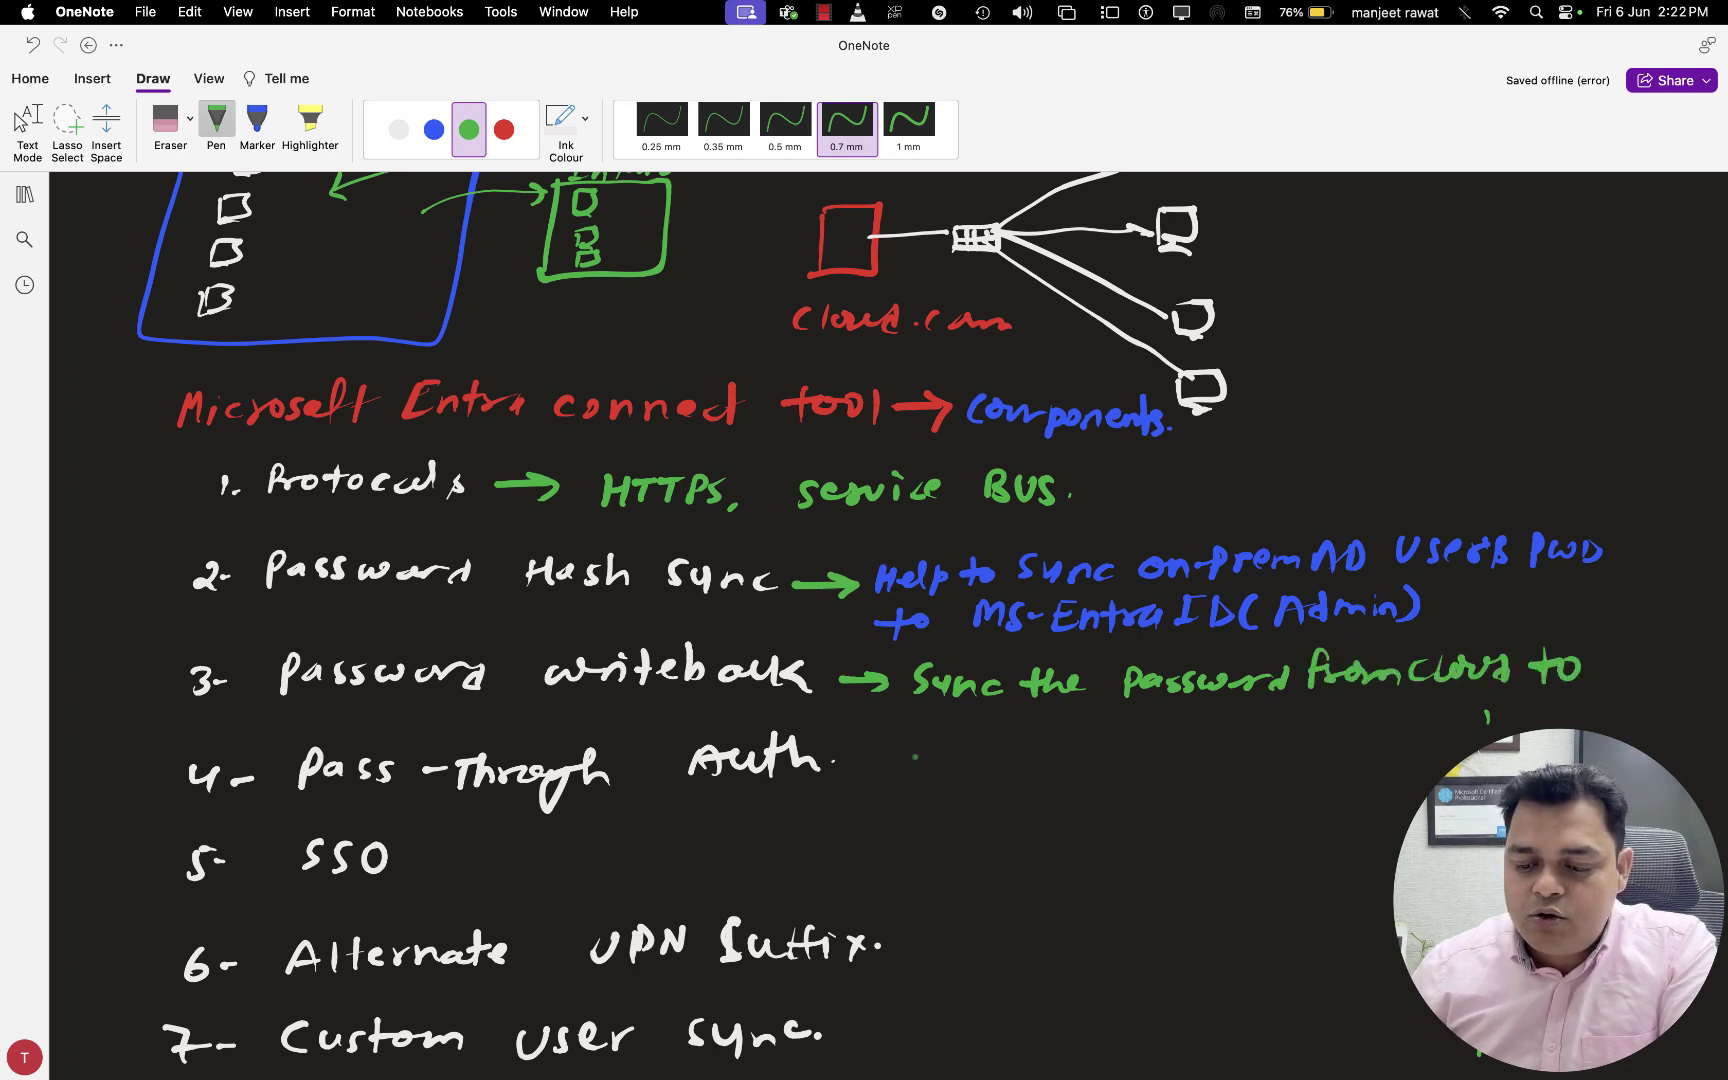
{"action": "left_click_drag", "start_coordinate": [920, 738], "coordinate": [1128, 754]}
{"action": "key", "text": "Escape"}
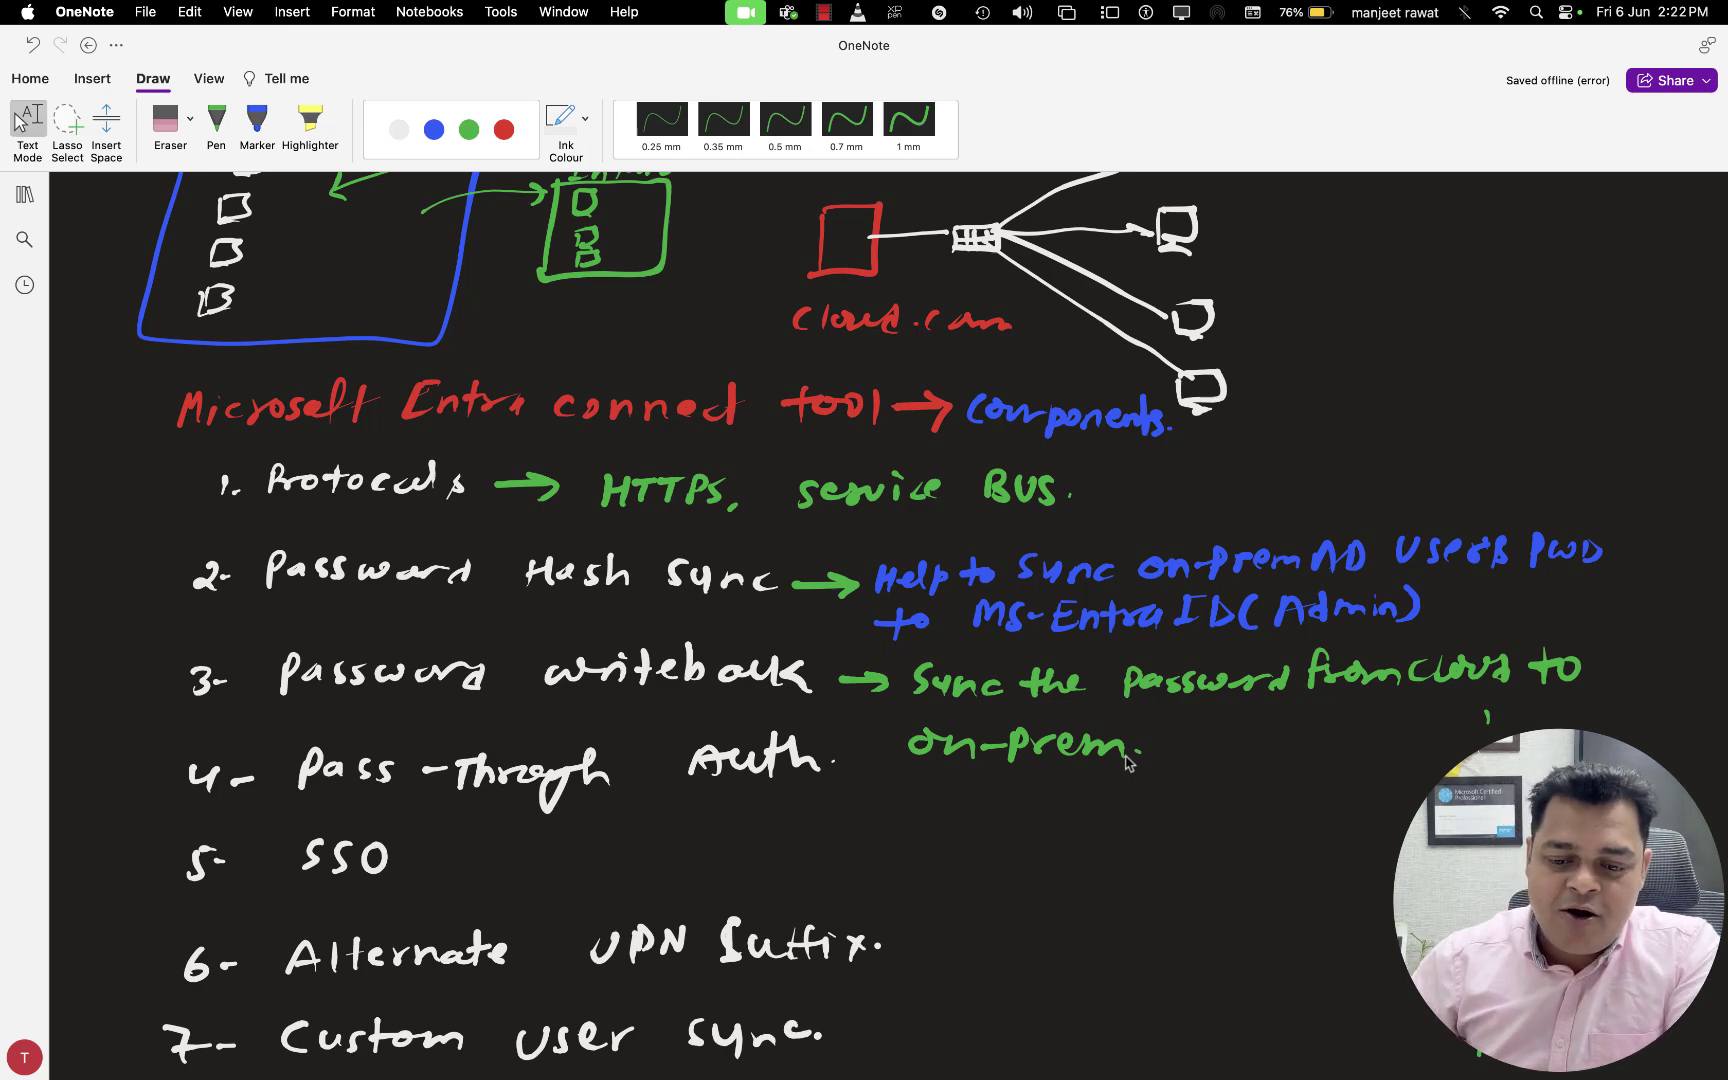
Draw a red bent arrow after the Pass-Through Auth item and handwrite "(PTA)" in red beneath "Auth".
{"action": "left_click", "coordinate": [216, 120]}
{"action": "left_click", "coordinate": [504, 129]}
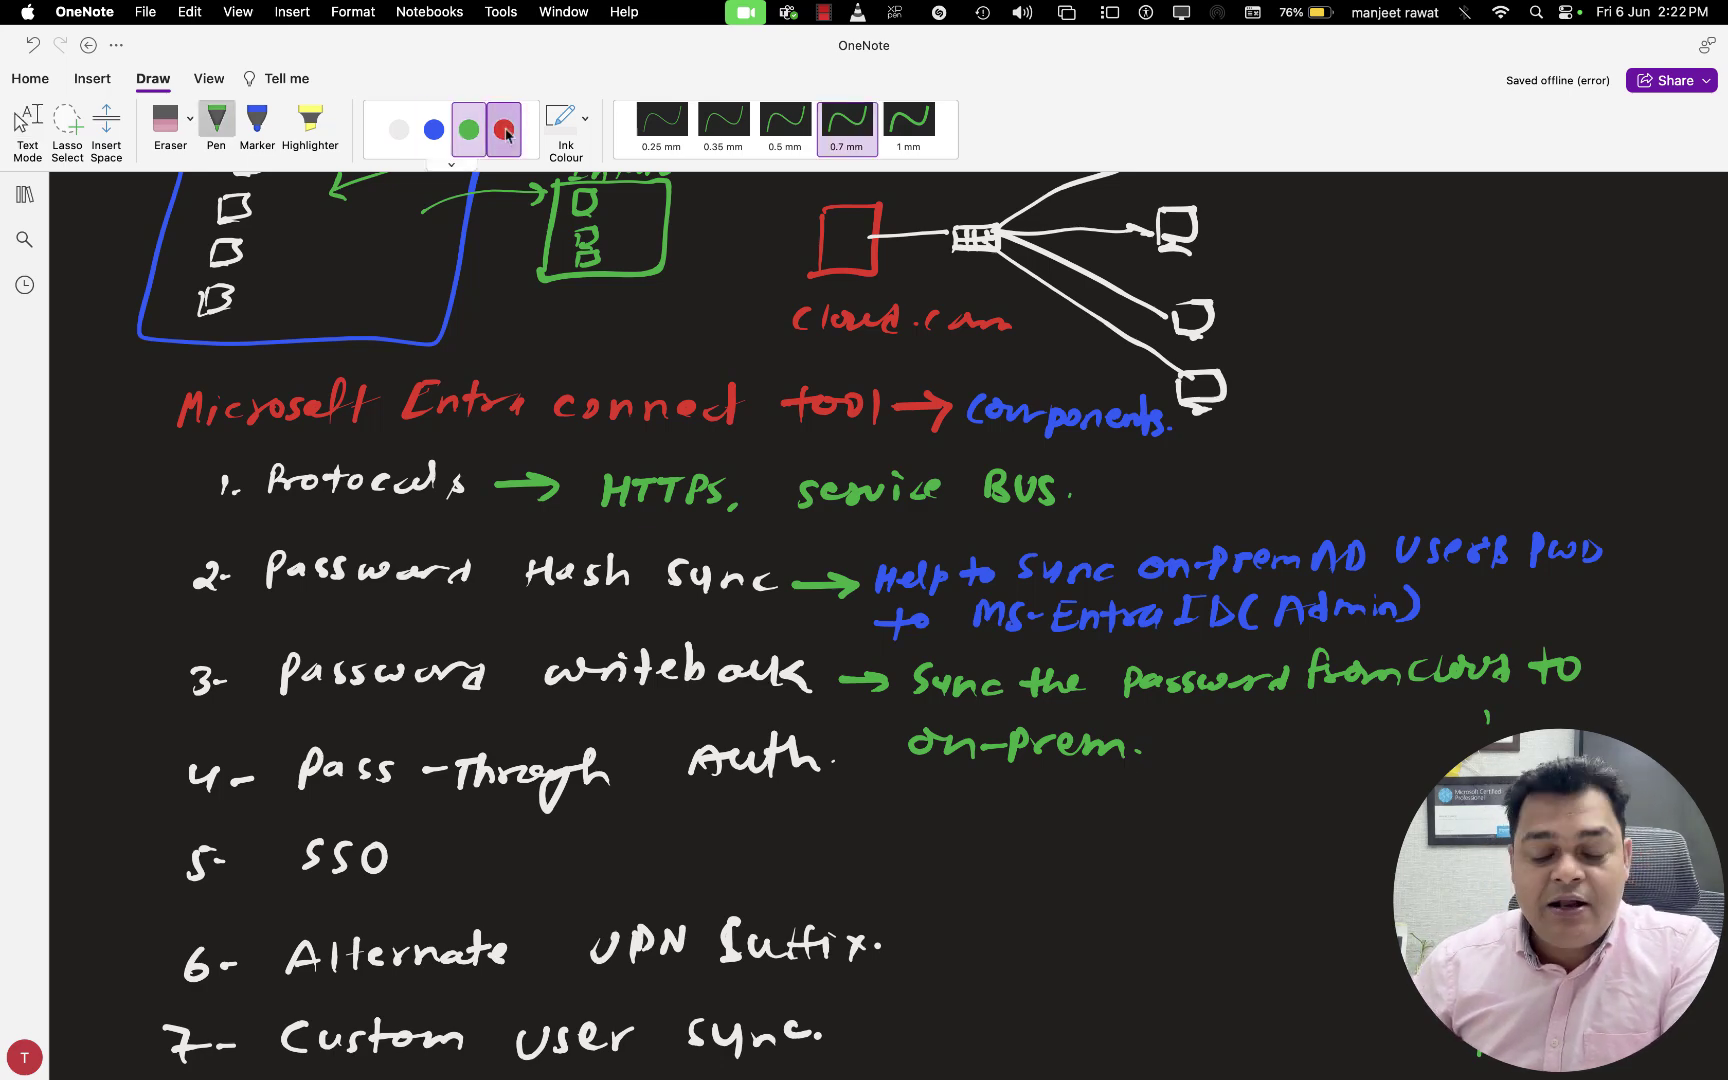
{"action": "left_click_drag", "start_coordinate": [838, 773], "coordinate": [918, 792]}
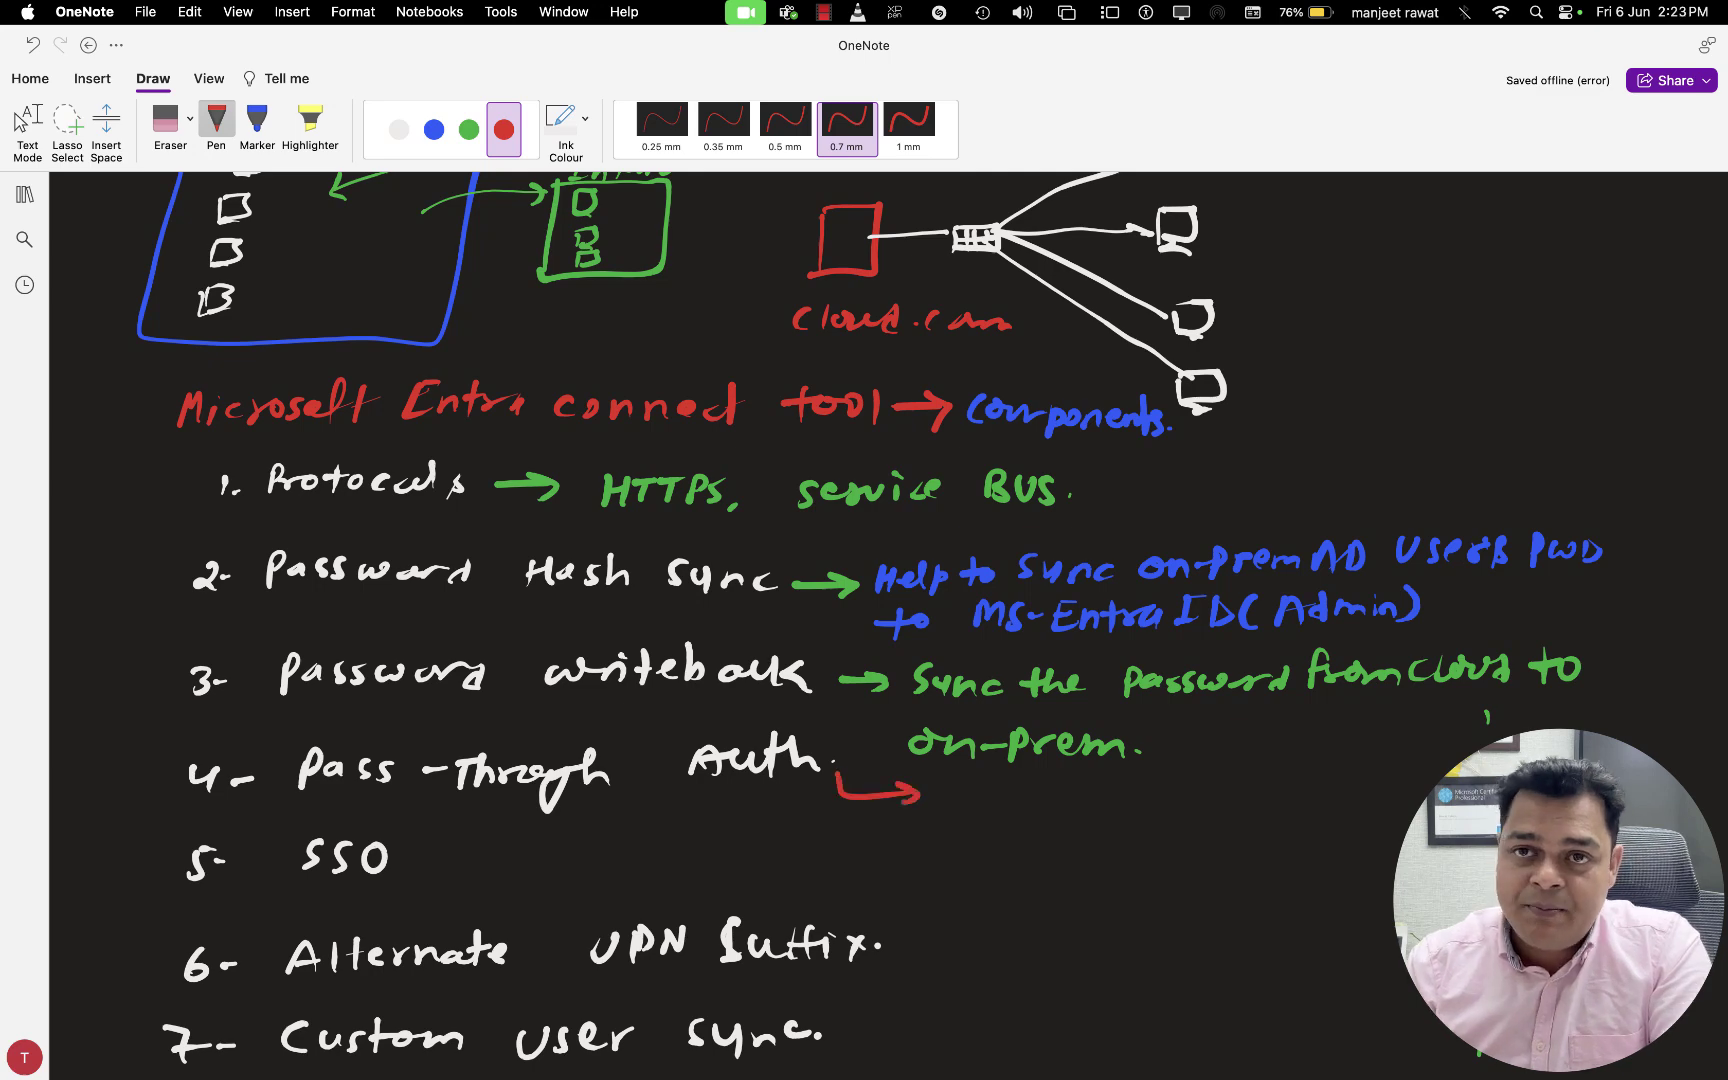
{"action": "left_click", "coordinate": [28, 122]}
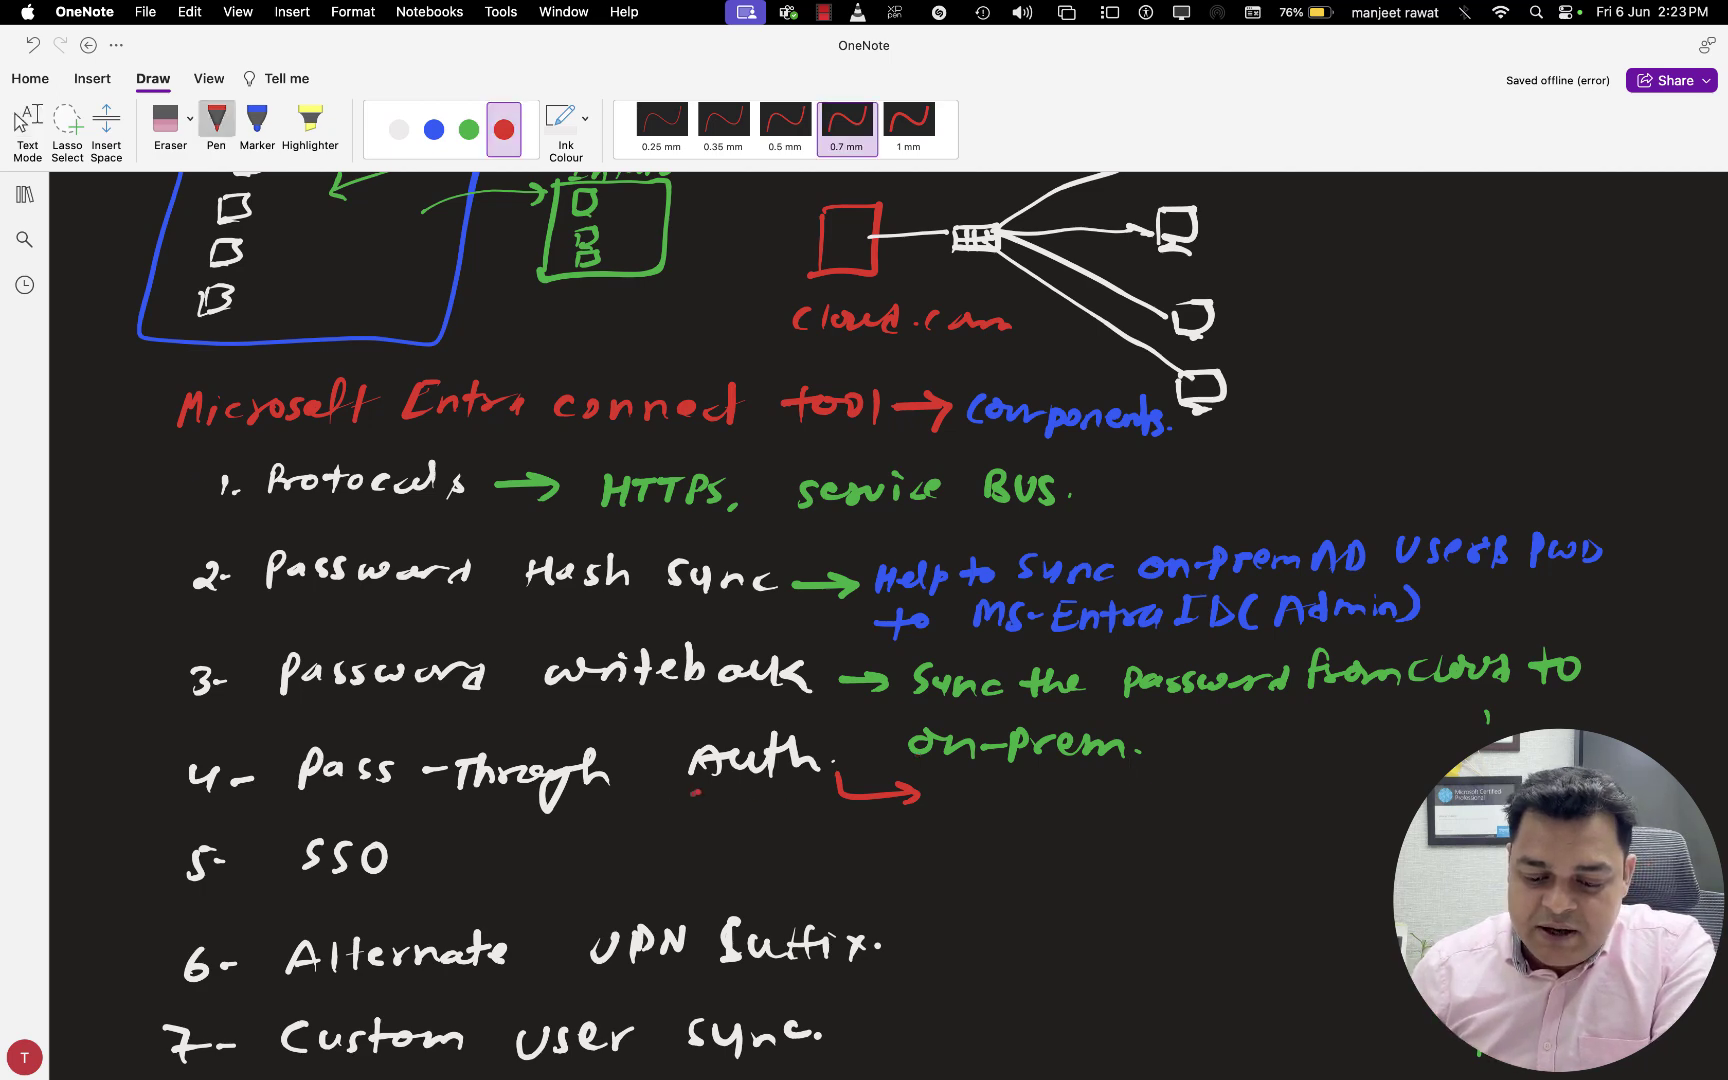
{"action": "left_click_drag", "start_coordinate": [695, 792], "coordinate": [812, 813]}
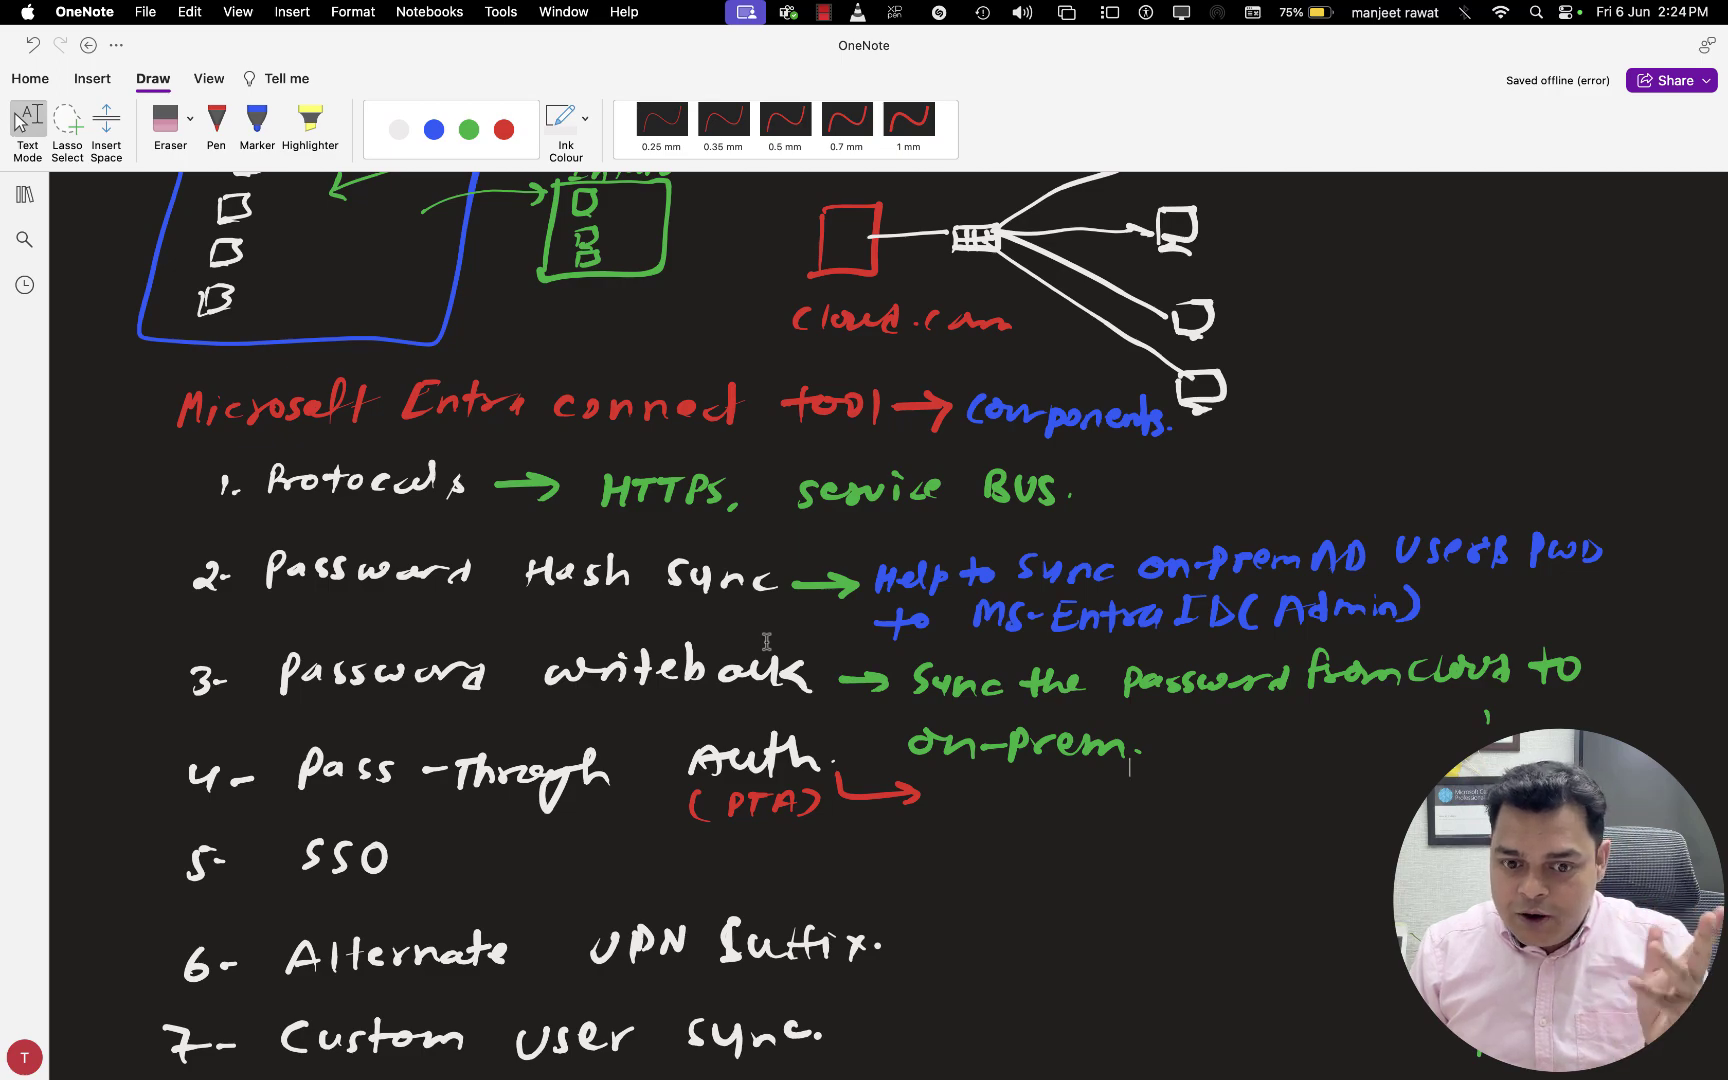
Switch to the Windows Server 2019 session in Microsoft Remote Desktop, close the directory console and launch Azure AD Connect.
{"action": "key", "text": "super+Tab"}
{"action": "key", "text": "super+Tab"}
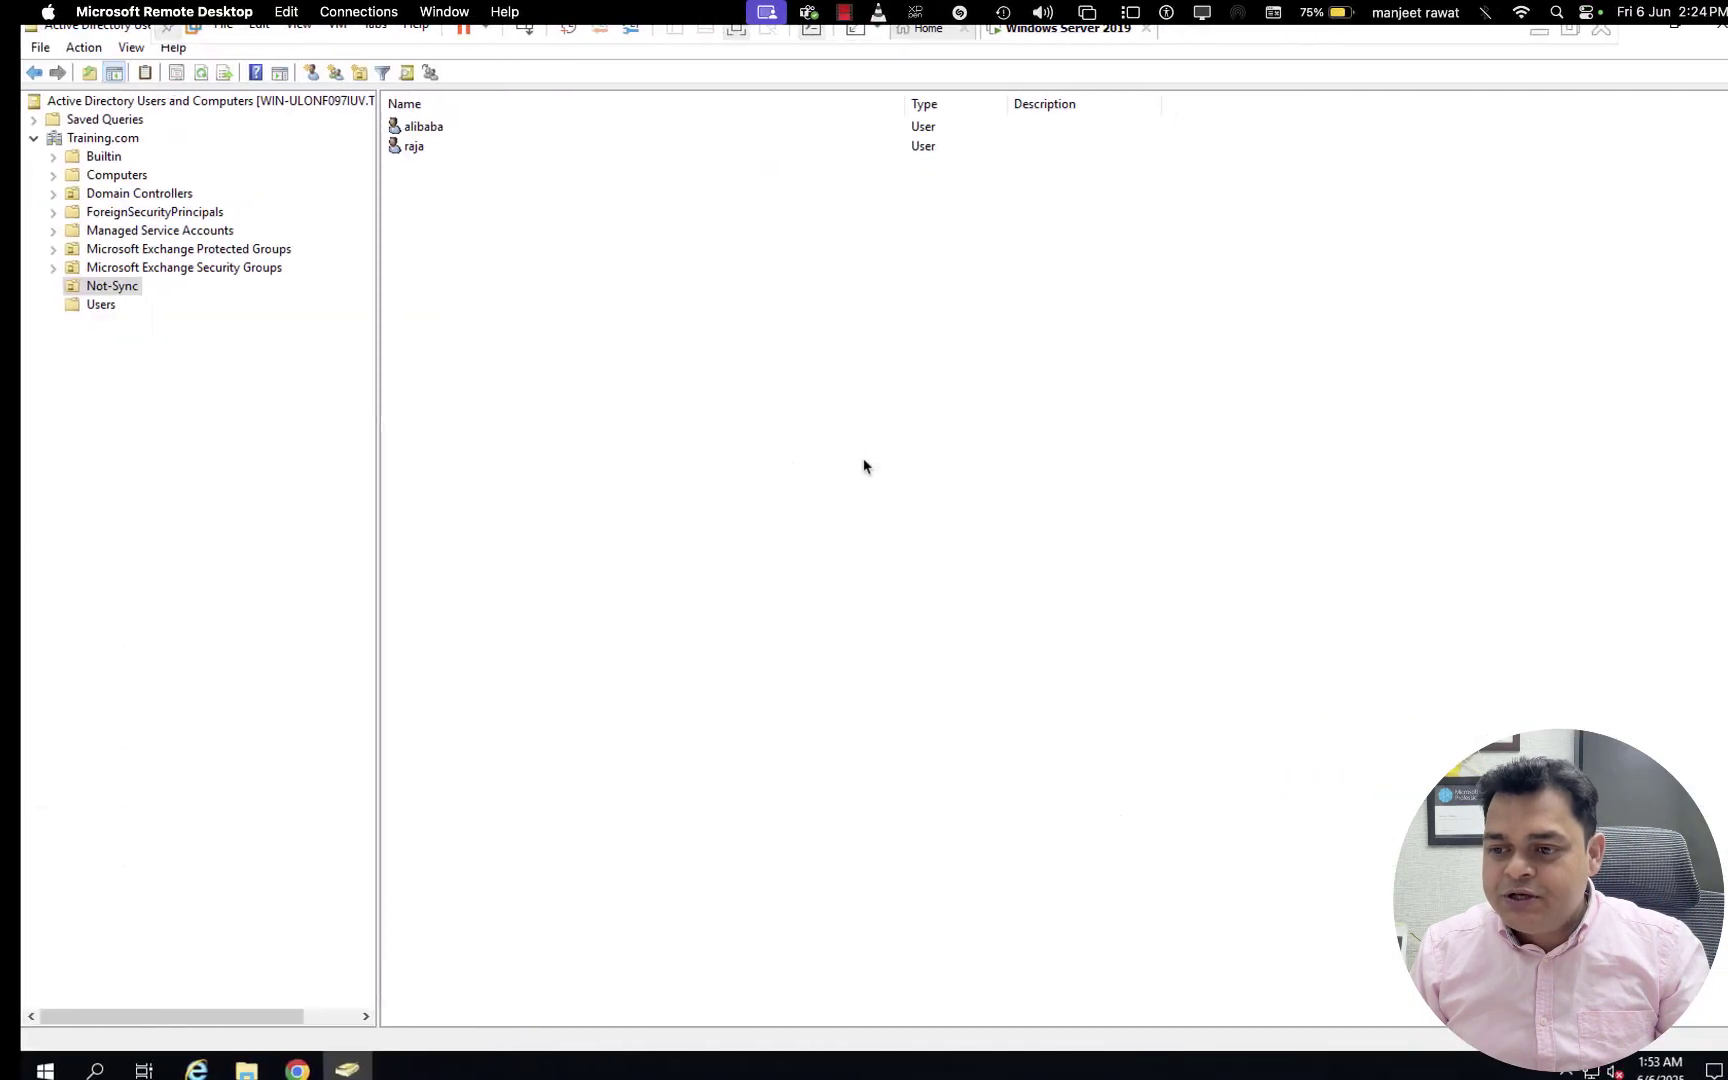
{"action": "left_click", "coordinate": [1706, 30]}
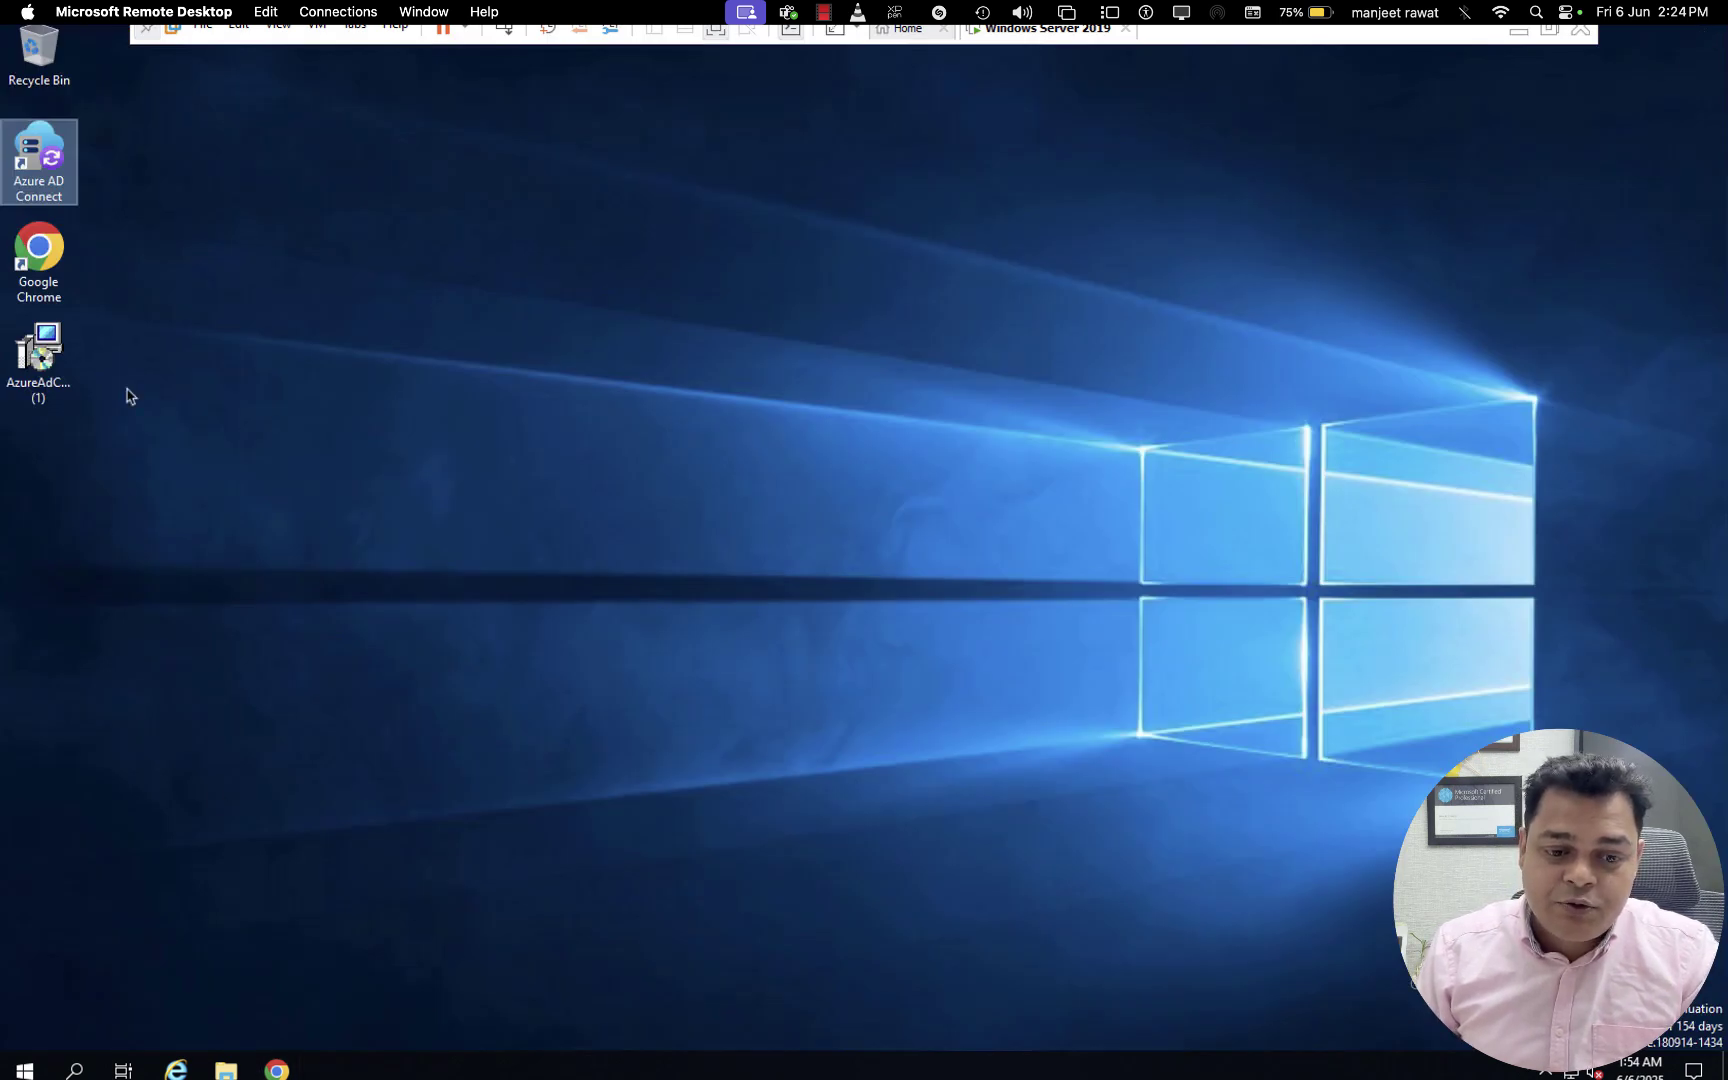
{"action": "double_click", "coordinate": [42, 162]}
{"action": "right_click", "coordinate": [40, 177]}
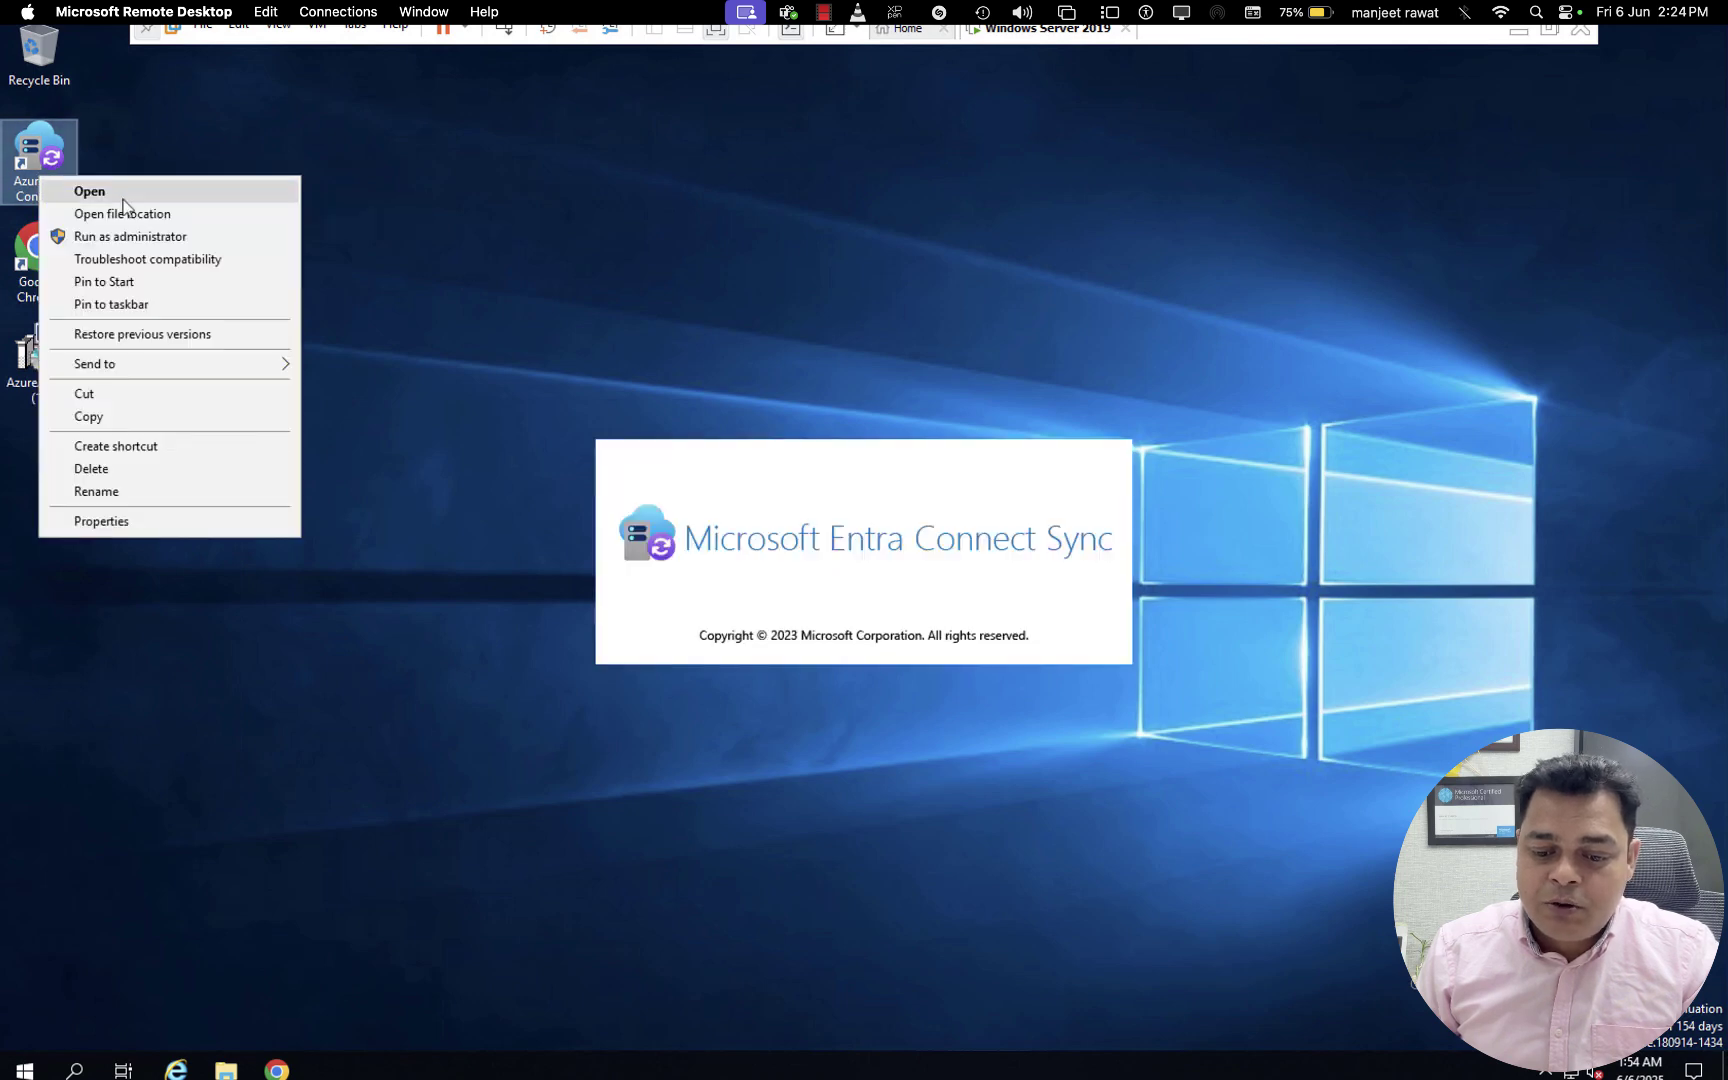
{"action": "left_click", "coordinate": [706, 709]}
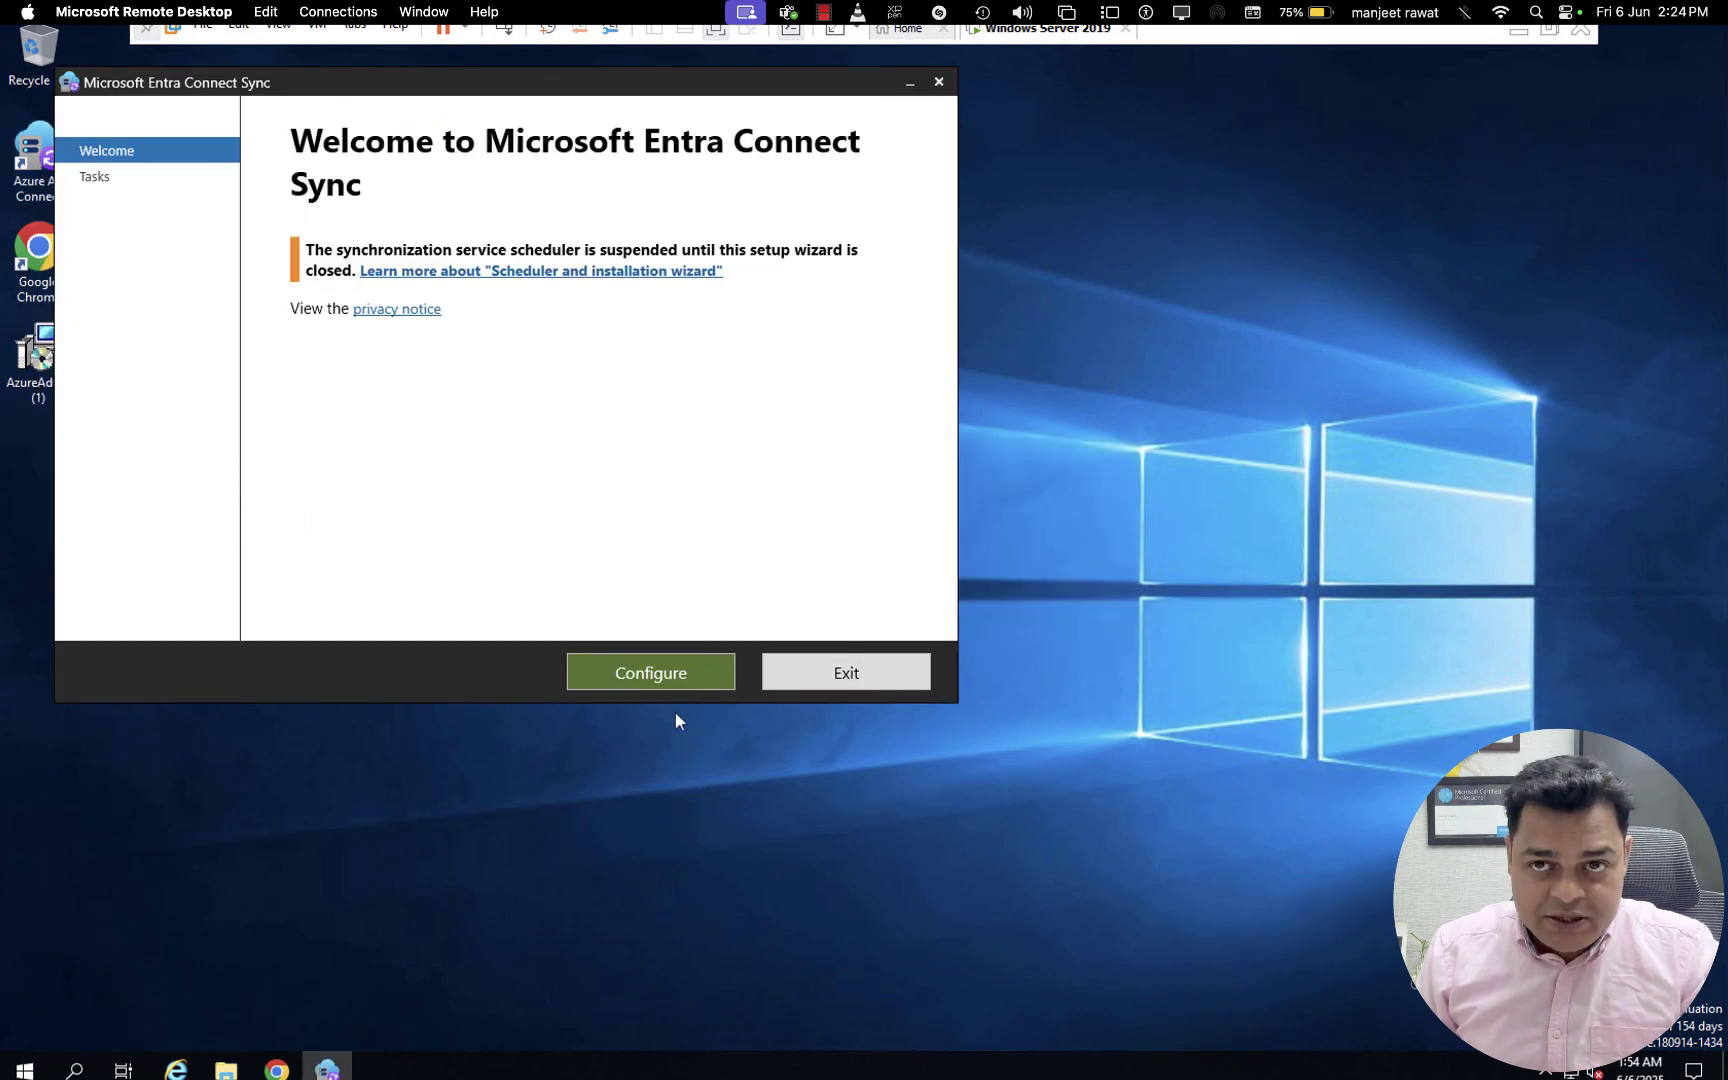
Start the Customize synchronization options task in the Microsoft Entra Connect Sync wizard.
{"action": "left_click", "coordinate": [675, 687]}
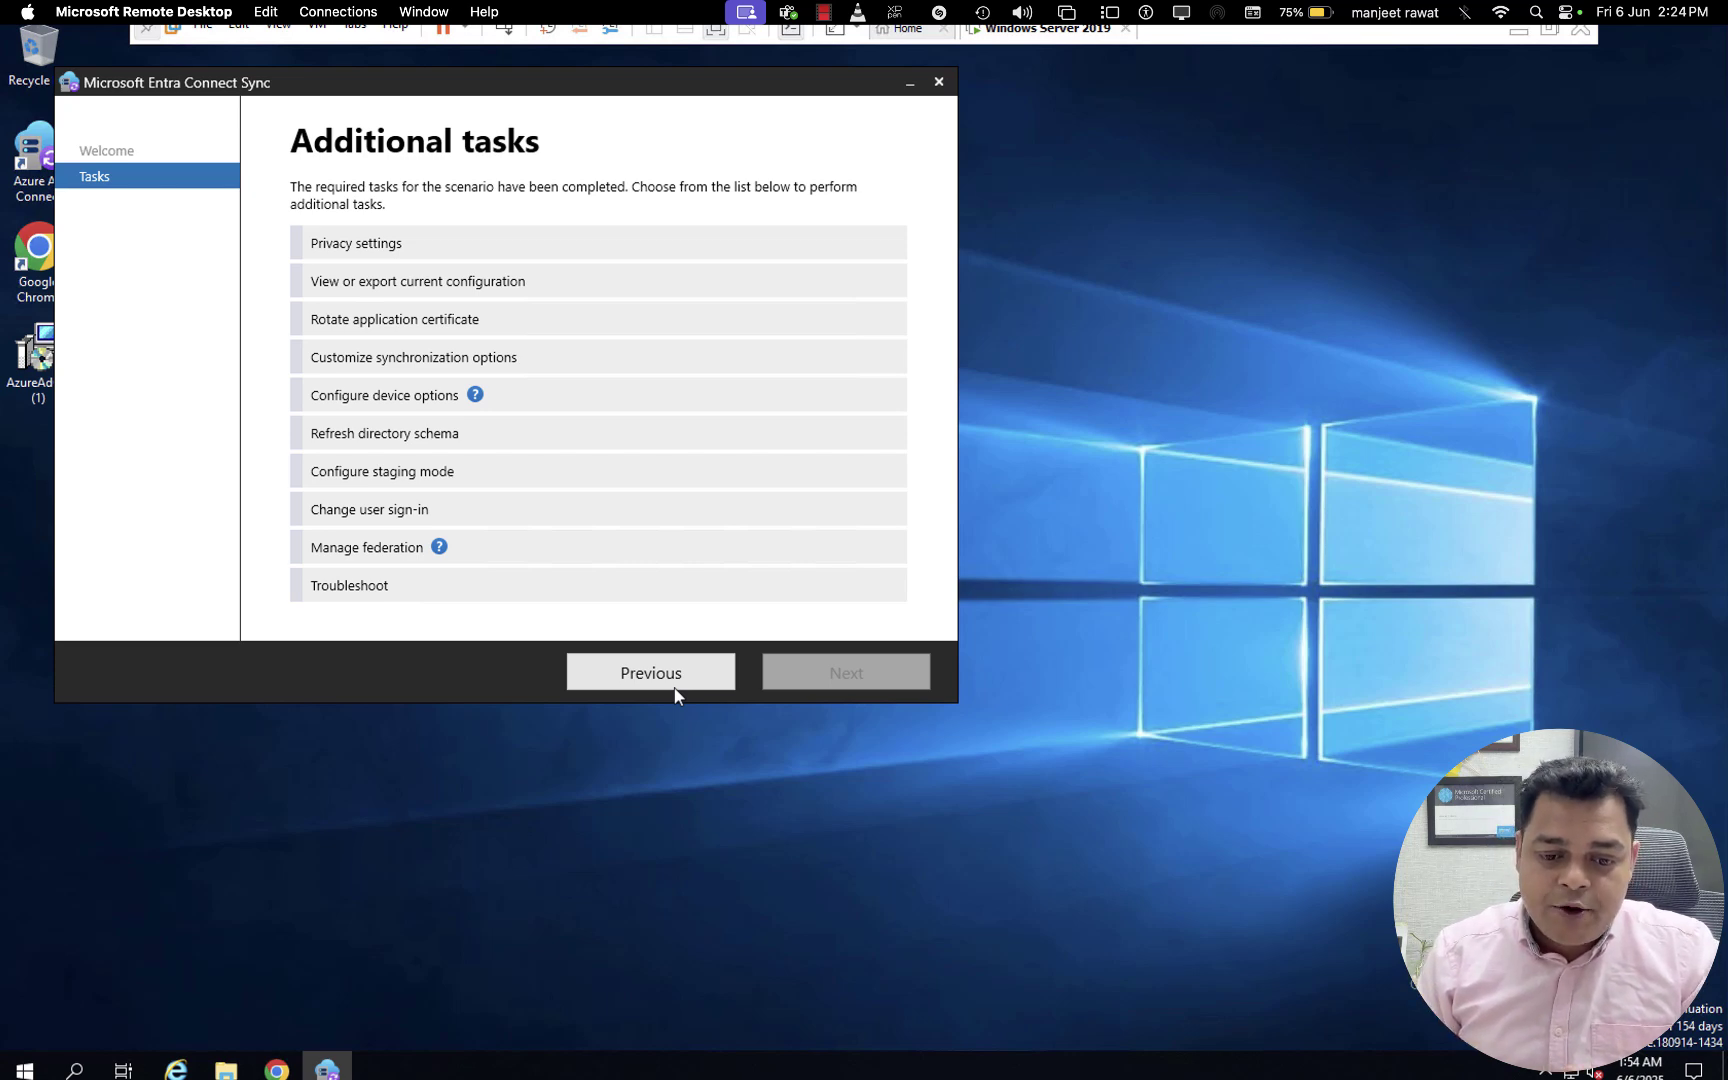
{"action": "left_click", "coordinate": [440, 360]}
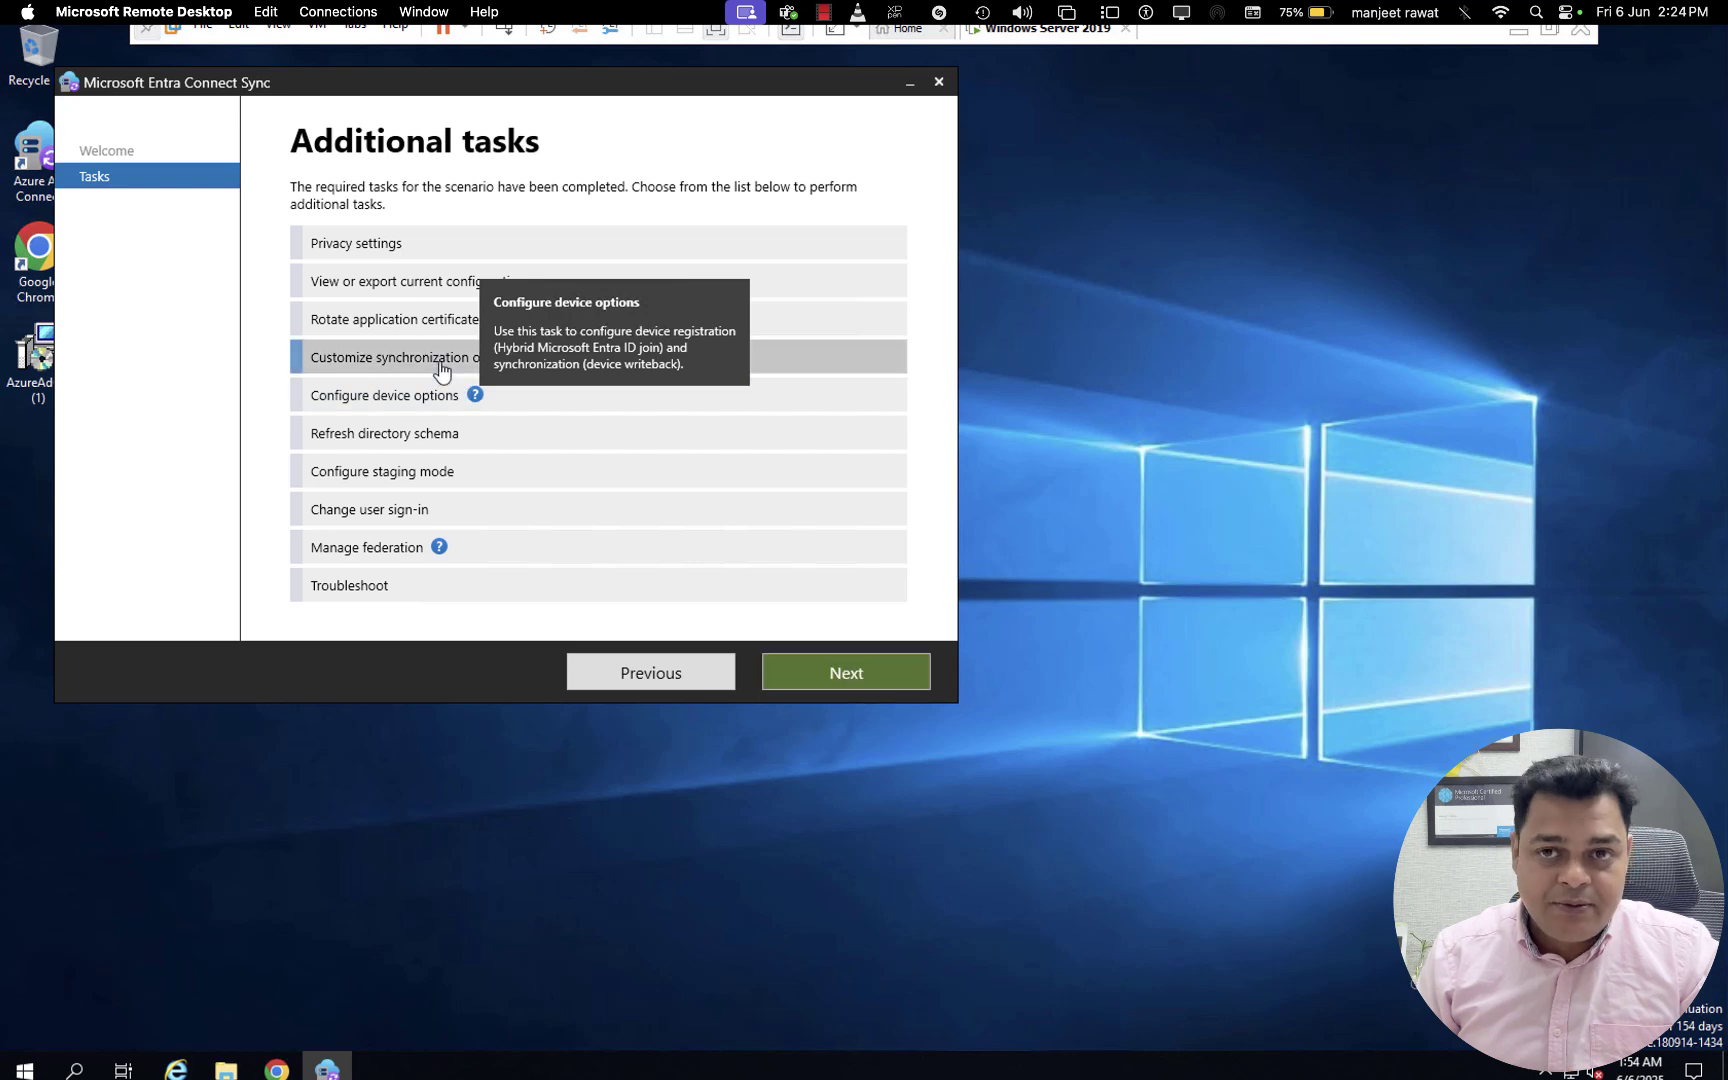
{"action": "left_click", "coordinate": [859, 678]}
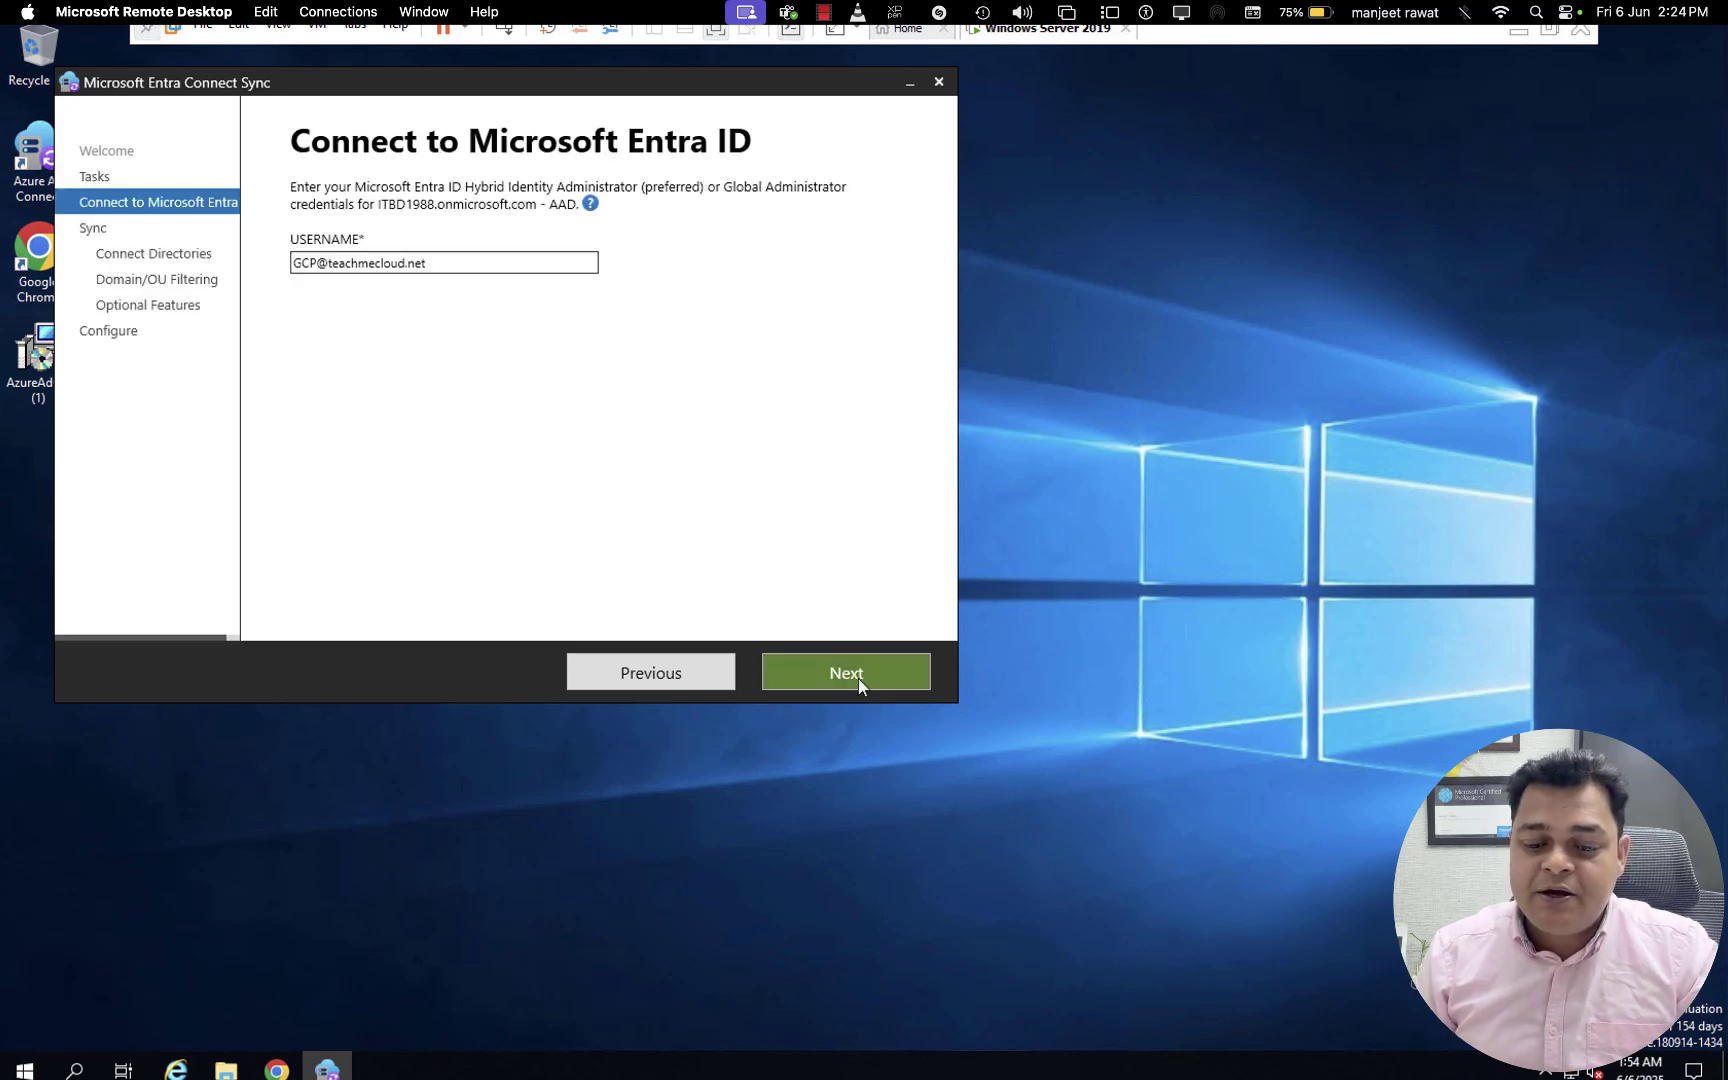
Sign in to Microsoft Entra ID with the prefilled administrator username by entering the account password.
{"action": "left_click", "coordinate": [804, 679]}
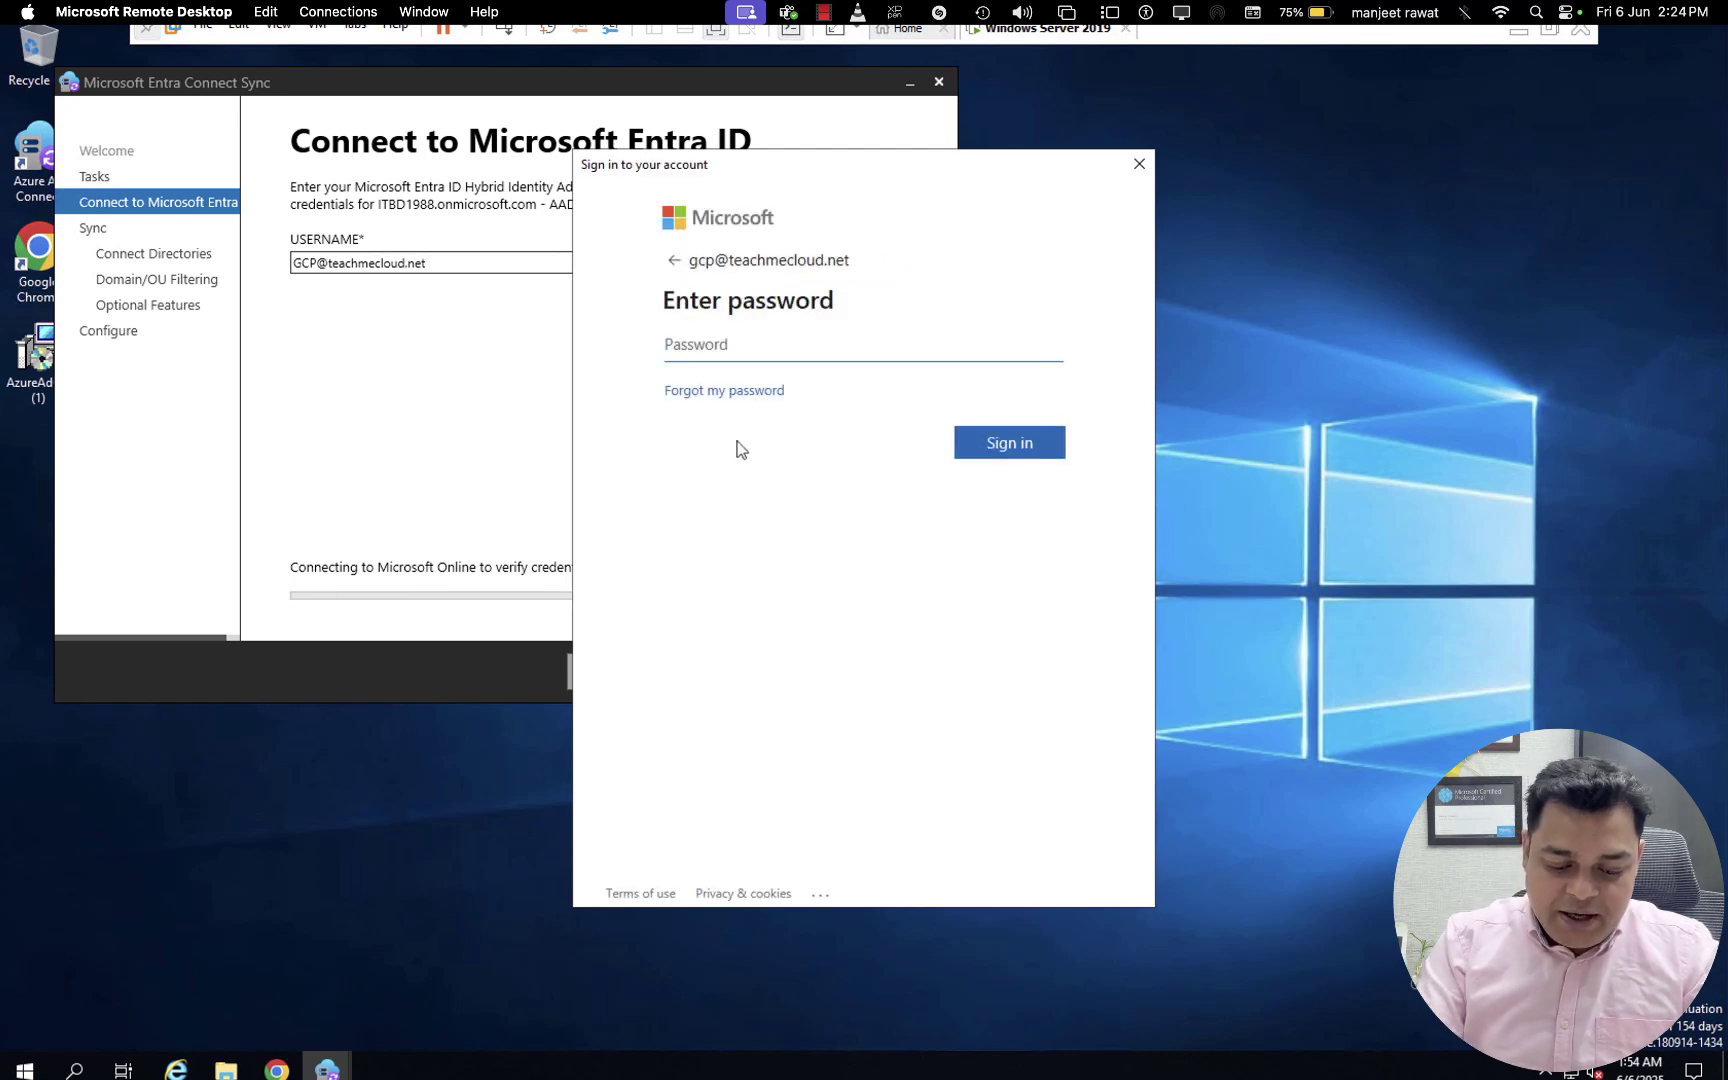
{"action": "type", "text": "********"}
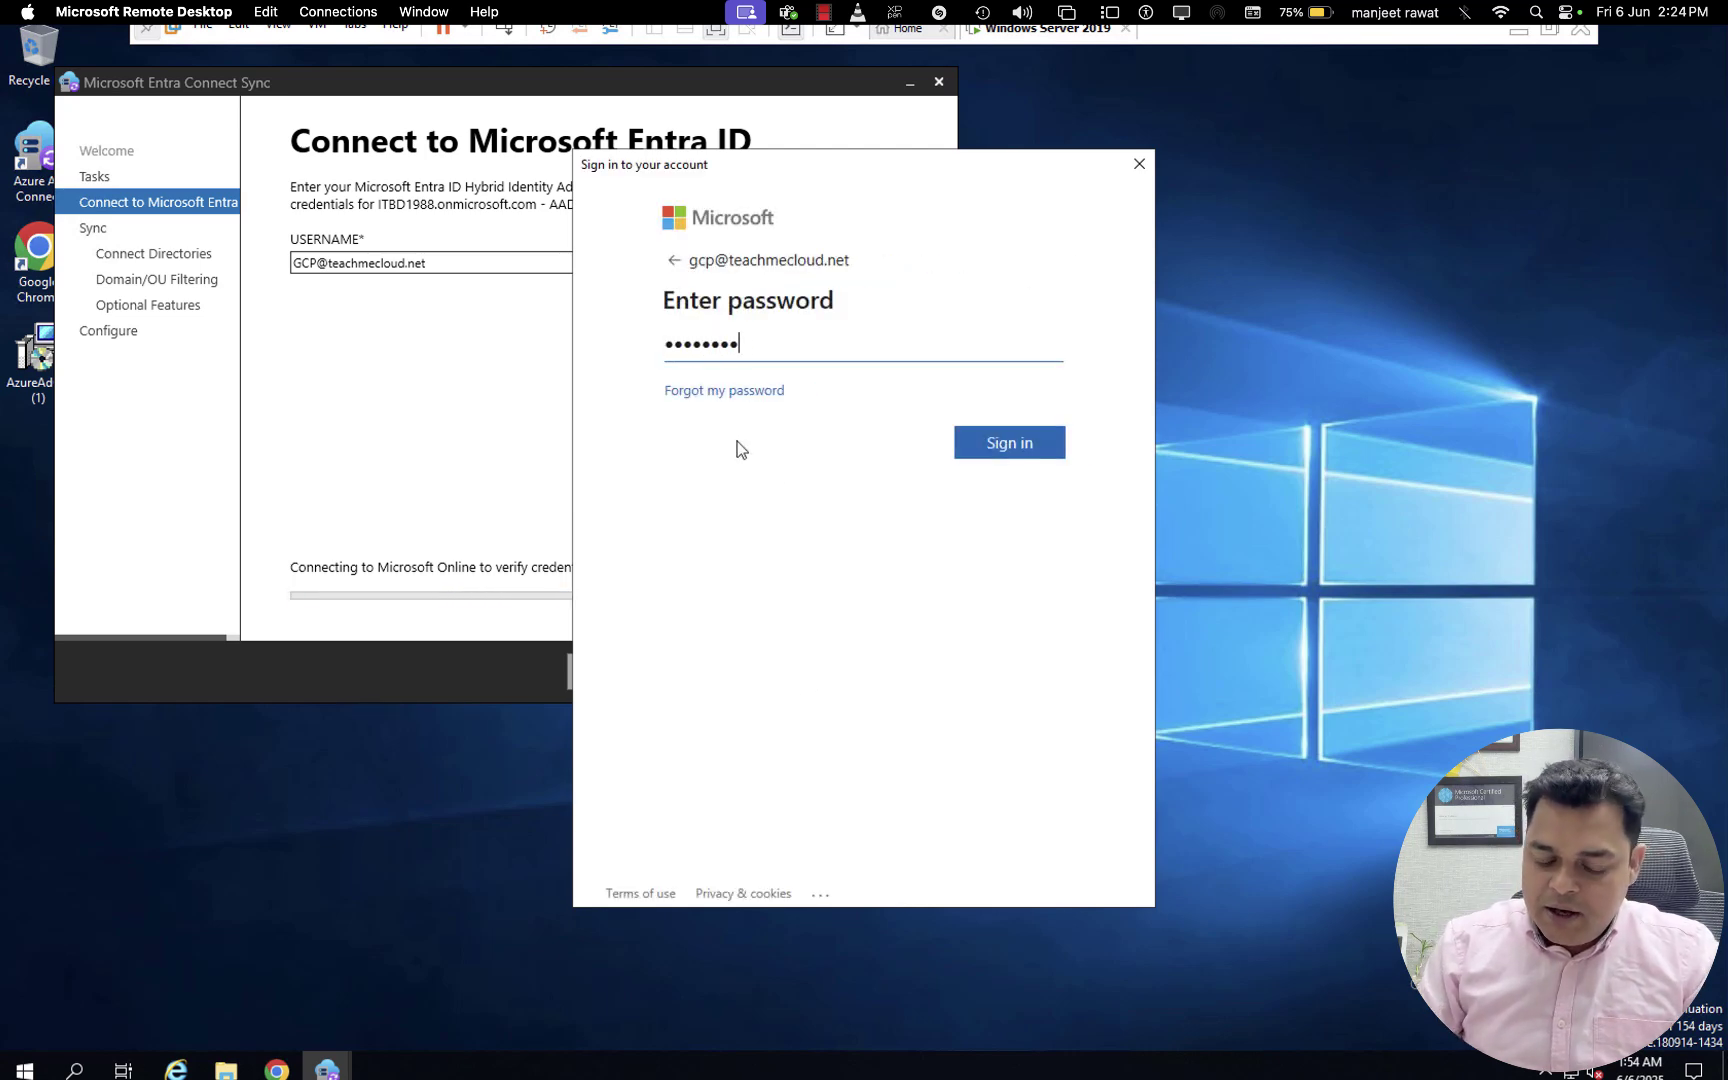
{"action": "type", "text": "*******"}
{"action": "key", "text": "Tab"}
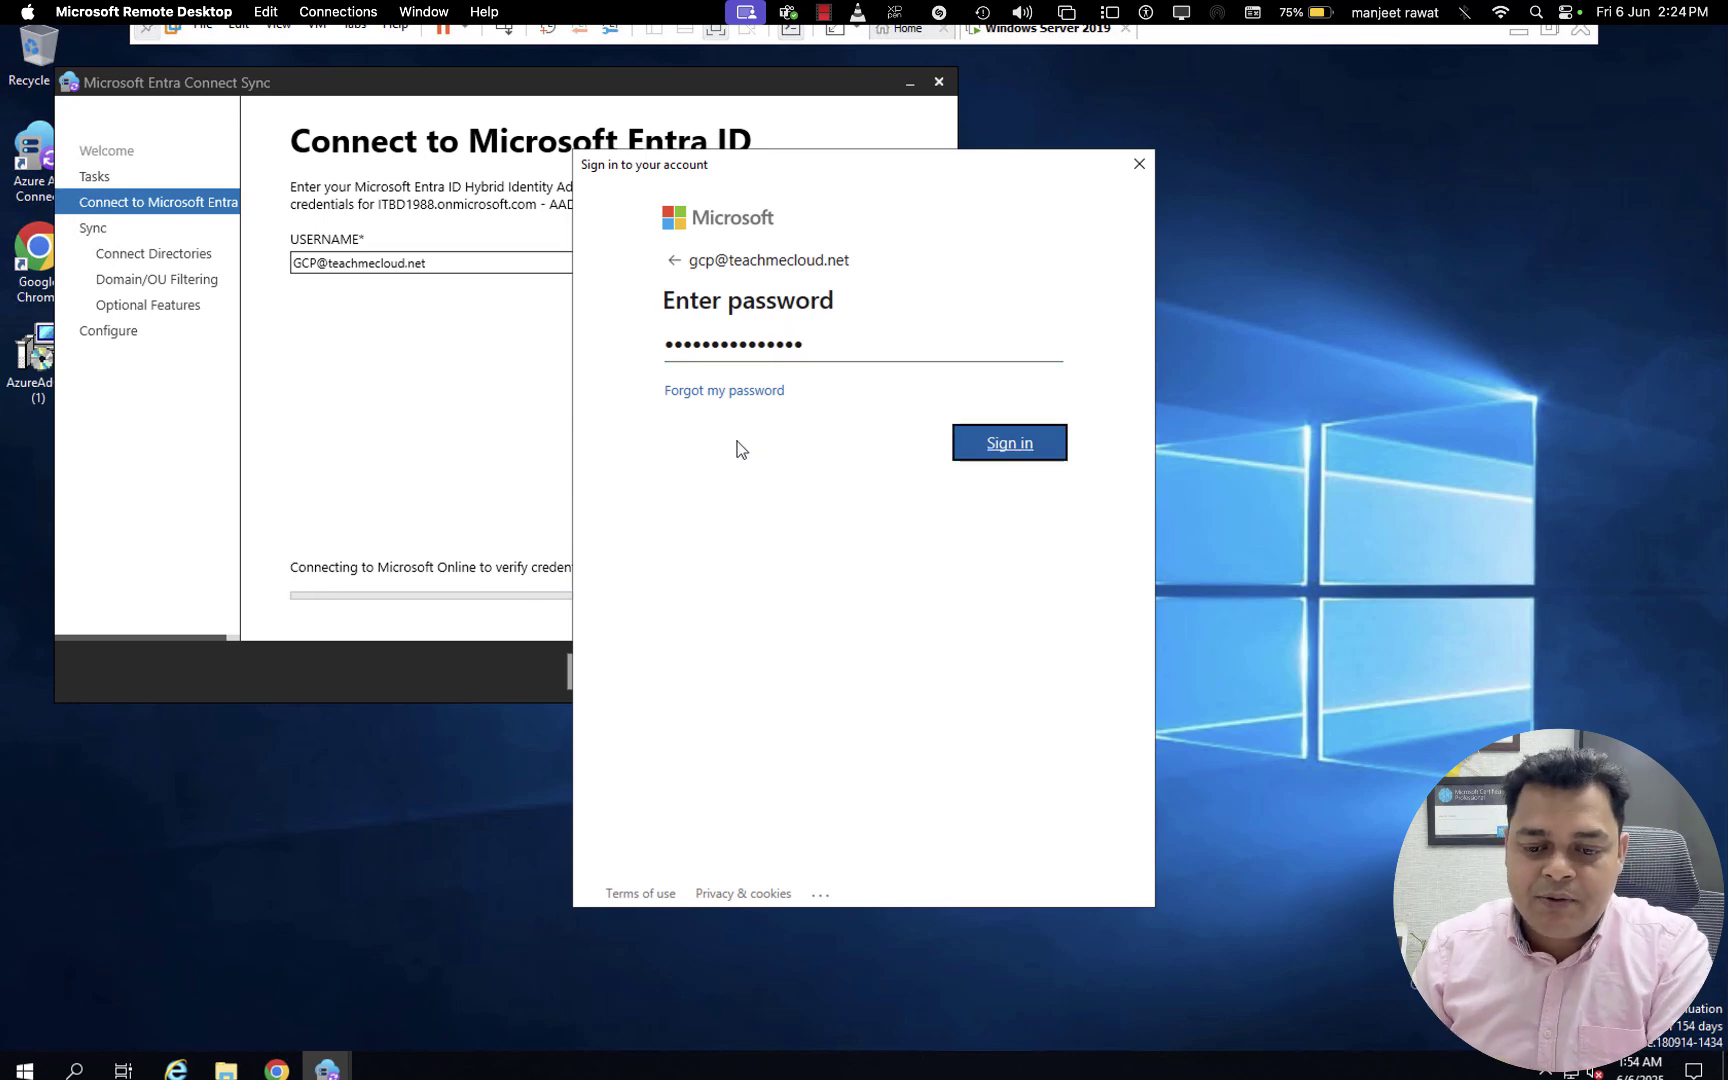
{"action": "key", "text": "Return"}
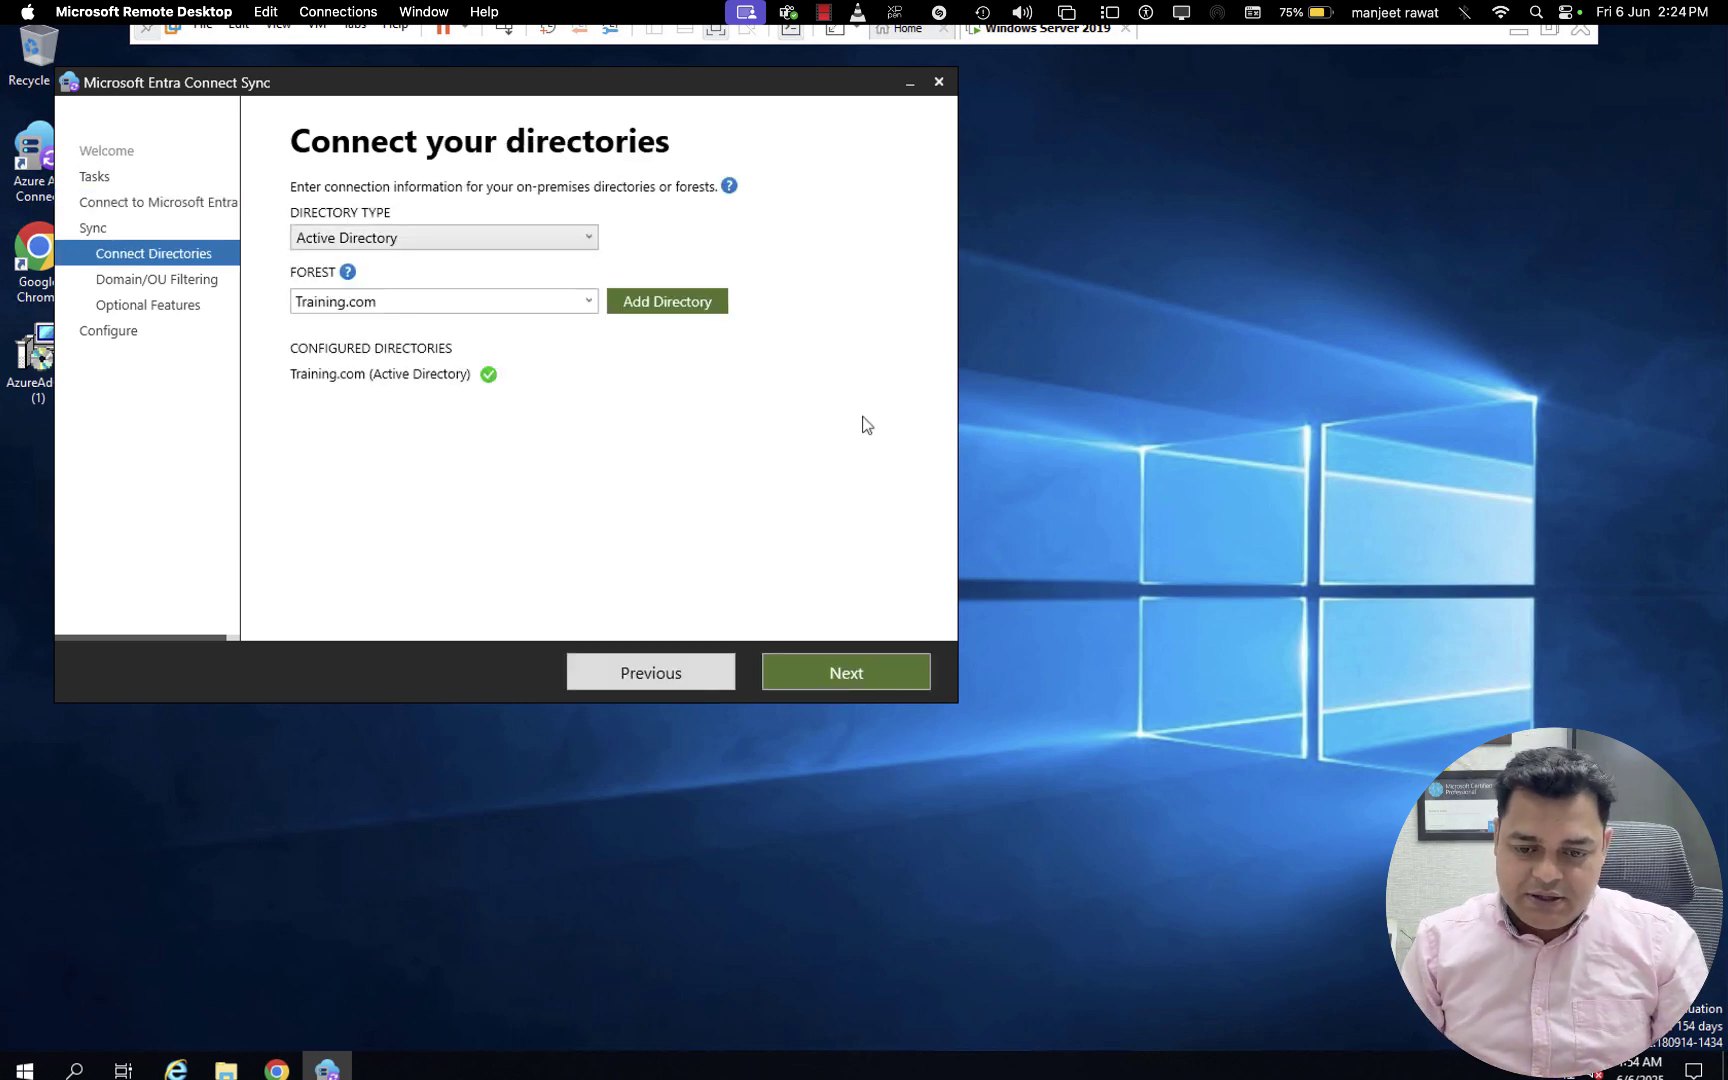
Accept the Training.com directory with all domains and OUs synced, and mark out the Optional features page with a screen-capture selection.
{"action": "left_click", "coordinate": [837, 683]}
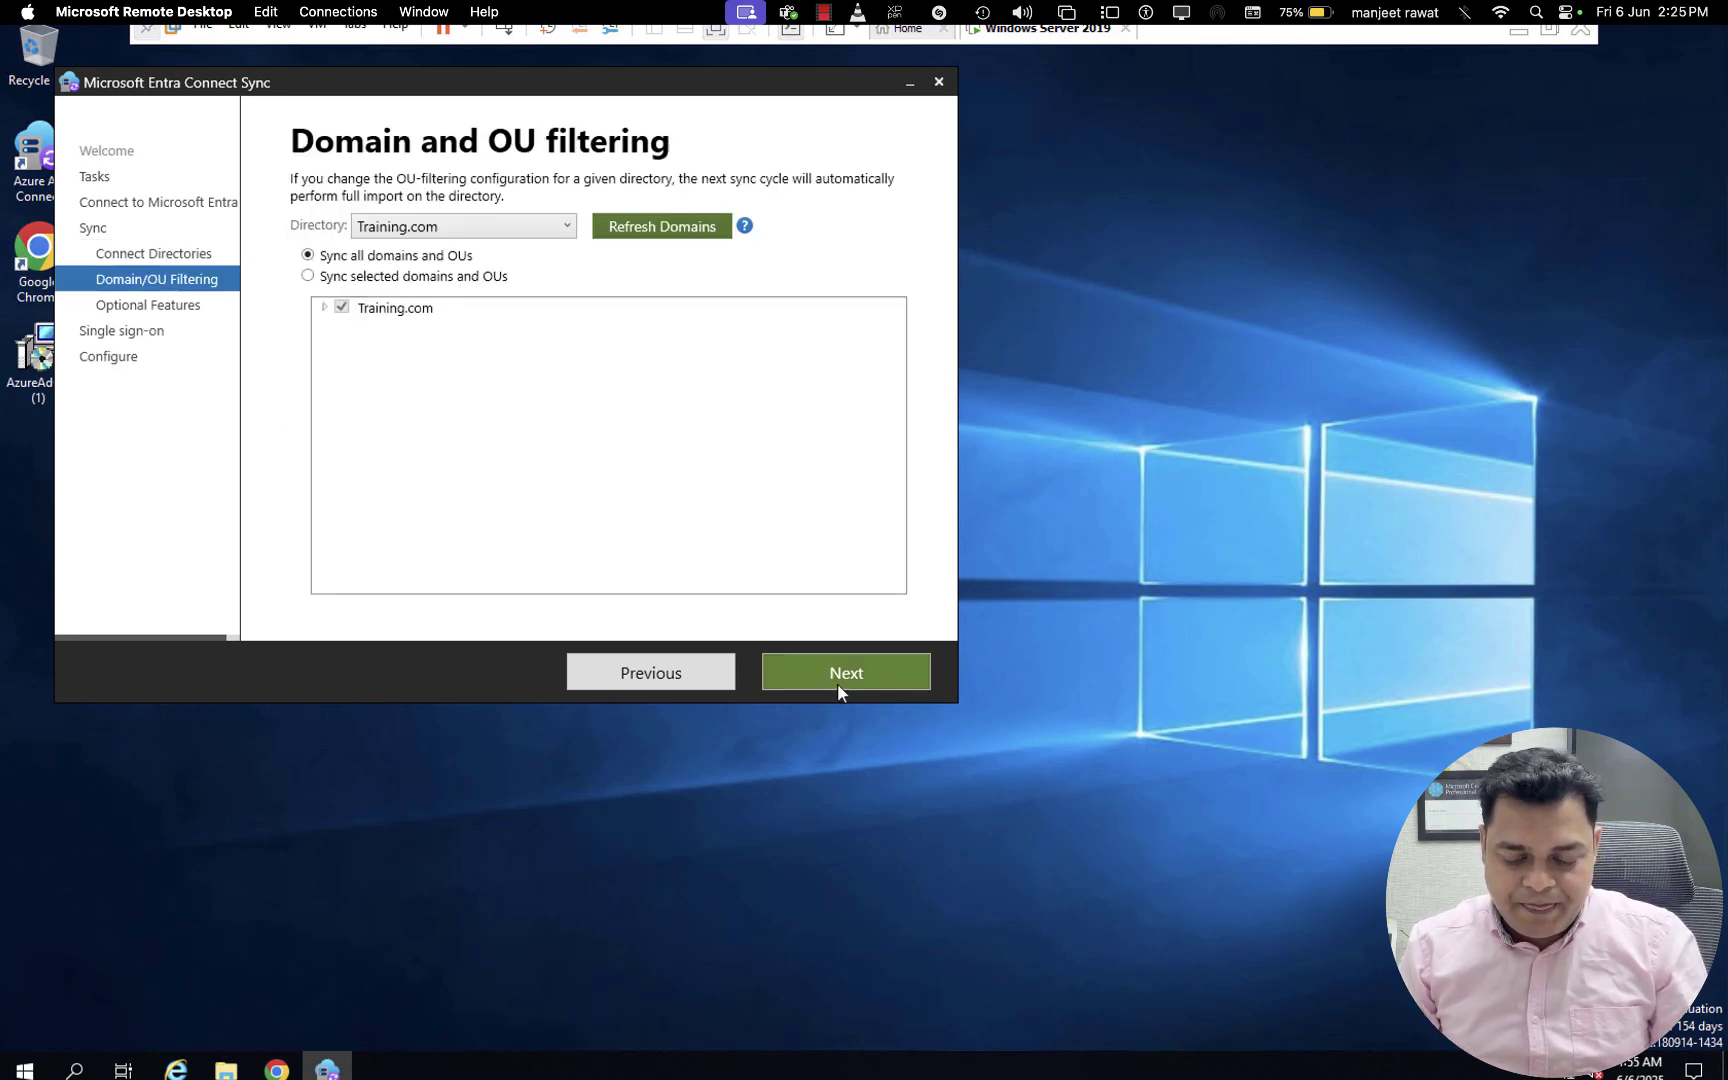
{"action": "left_click", "coordinate": [837, 683]}
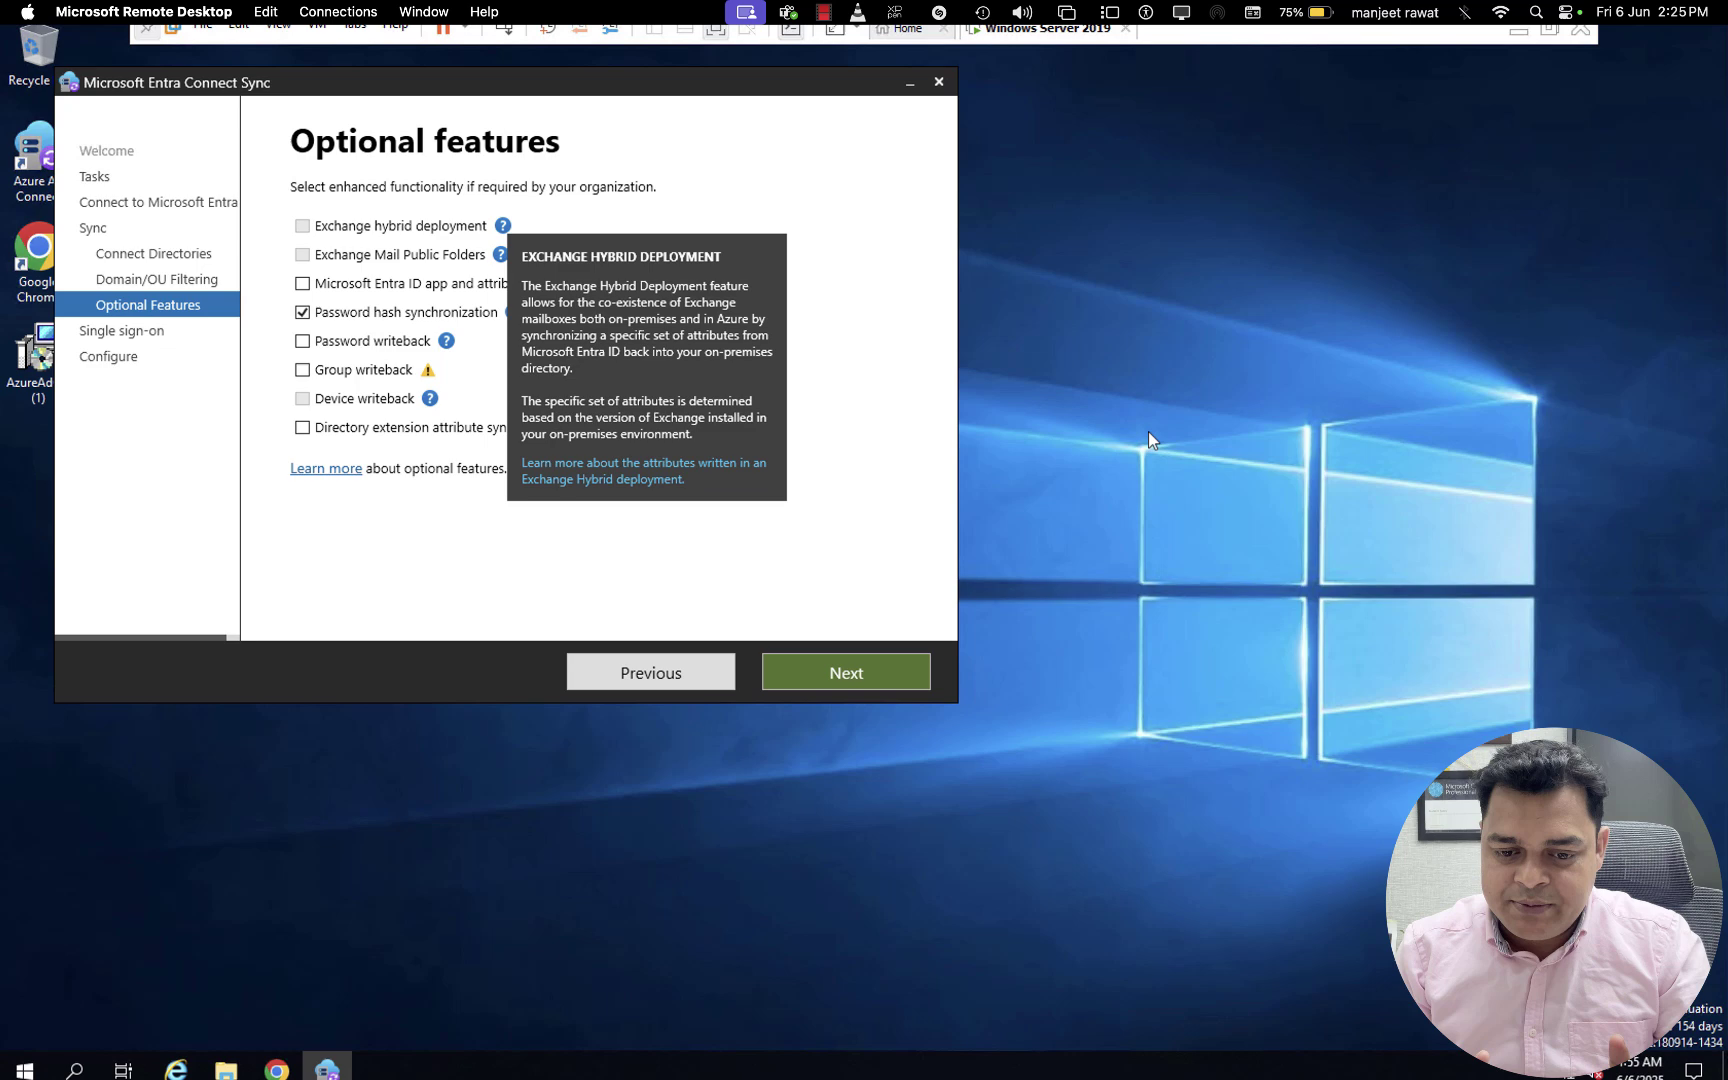
{"action": "key", "text": "super+shift+4"}
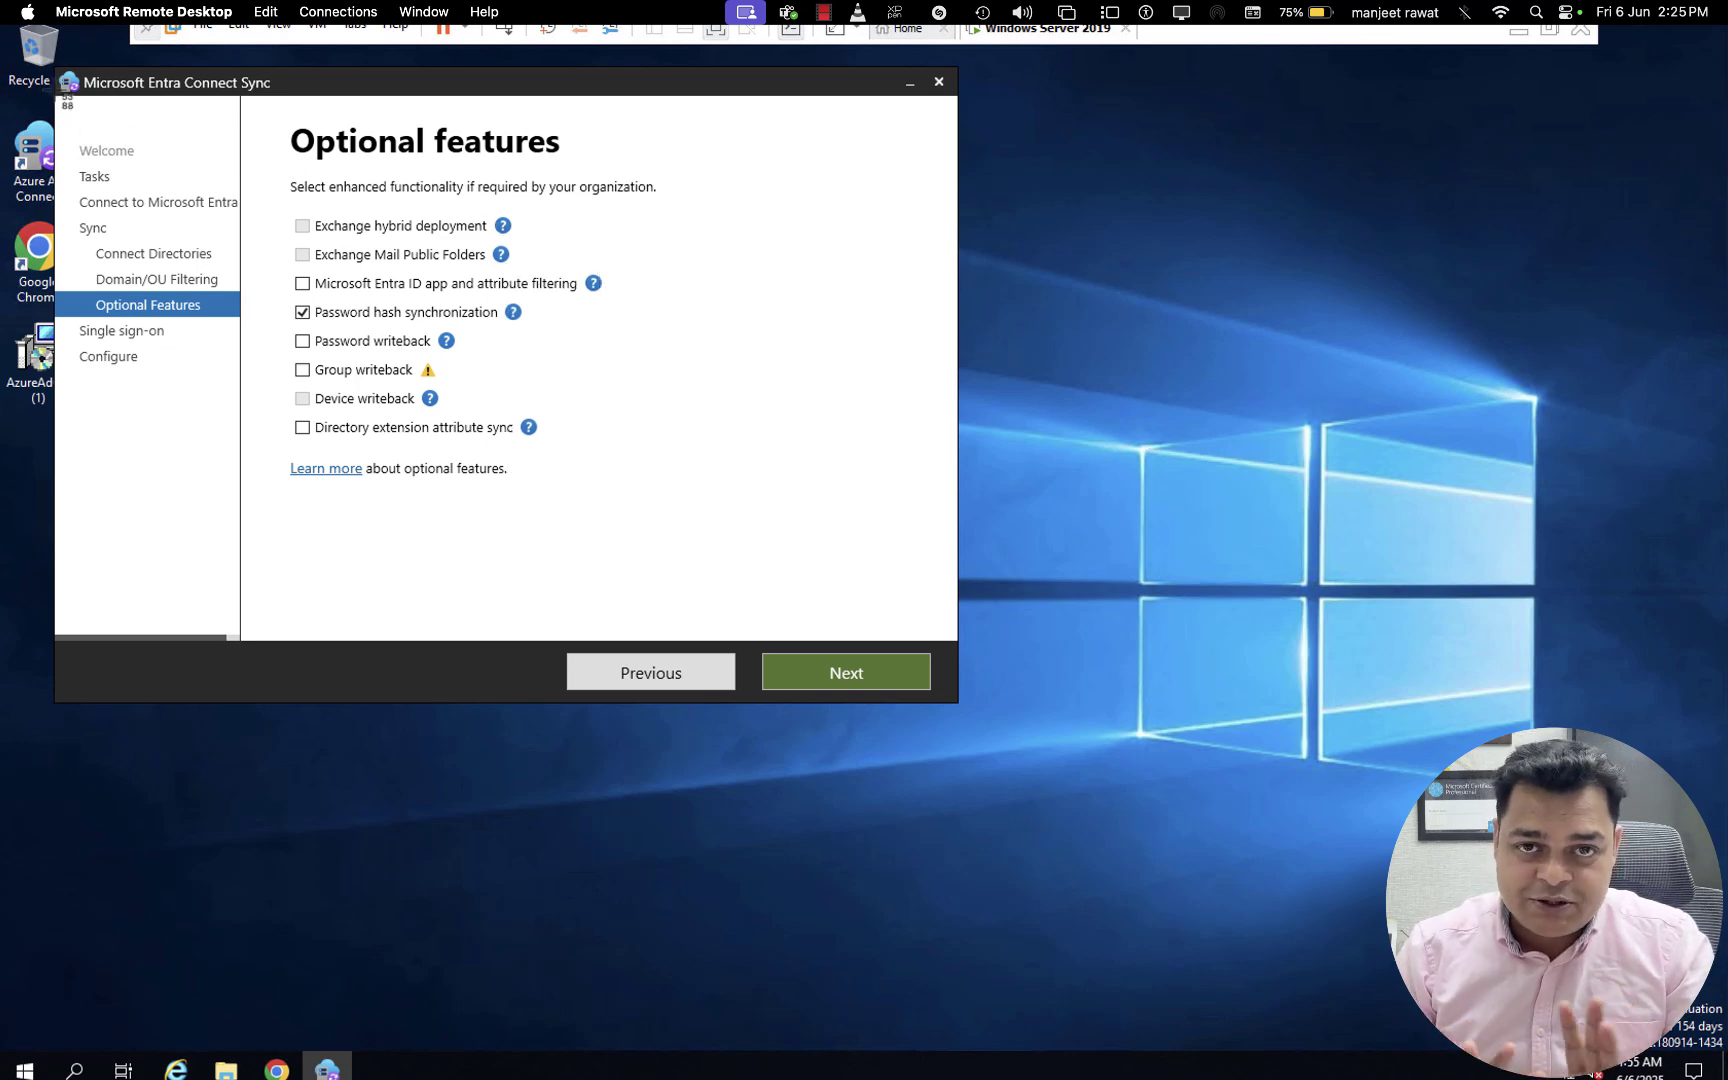
{"action": "left_click_drag", "start_coordinate": [57, 95], "coordinate": [882, 583]}
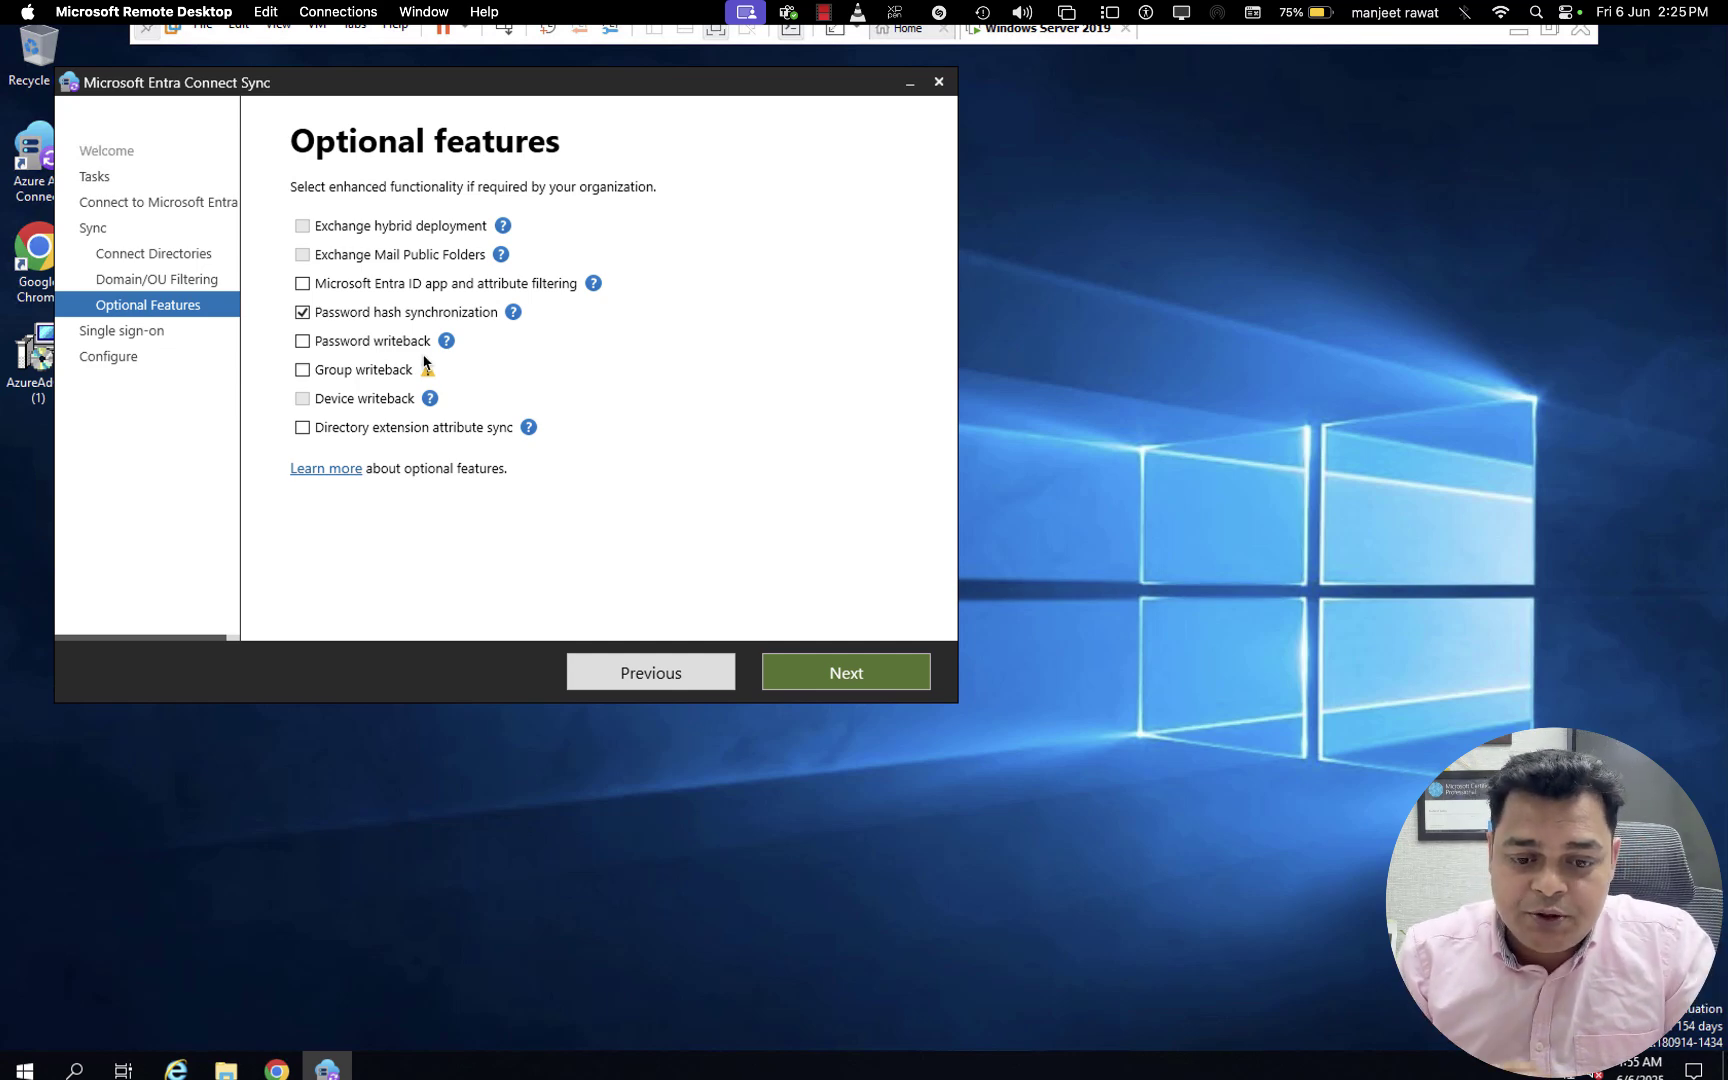
Enable Password writeback alongside password hash synchronization and start the configuration.
{"action": "left_click", "coordinate": [302, 342]}
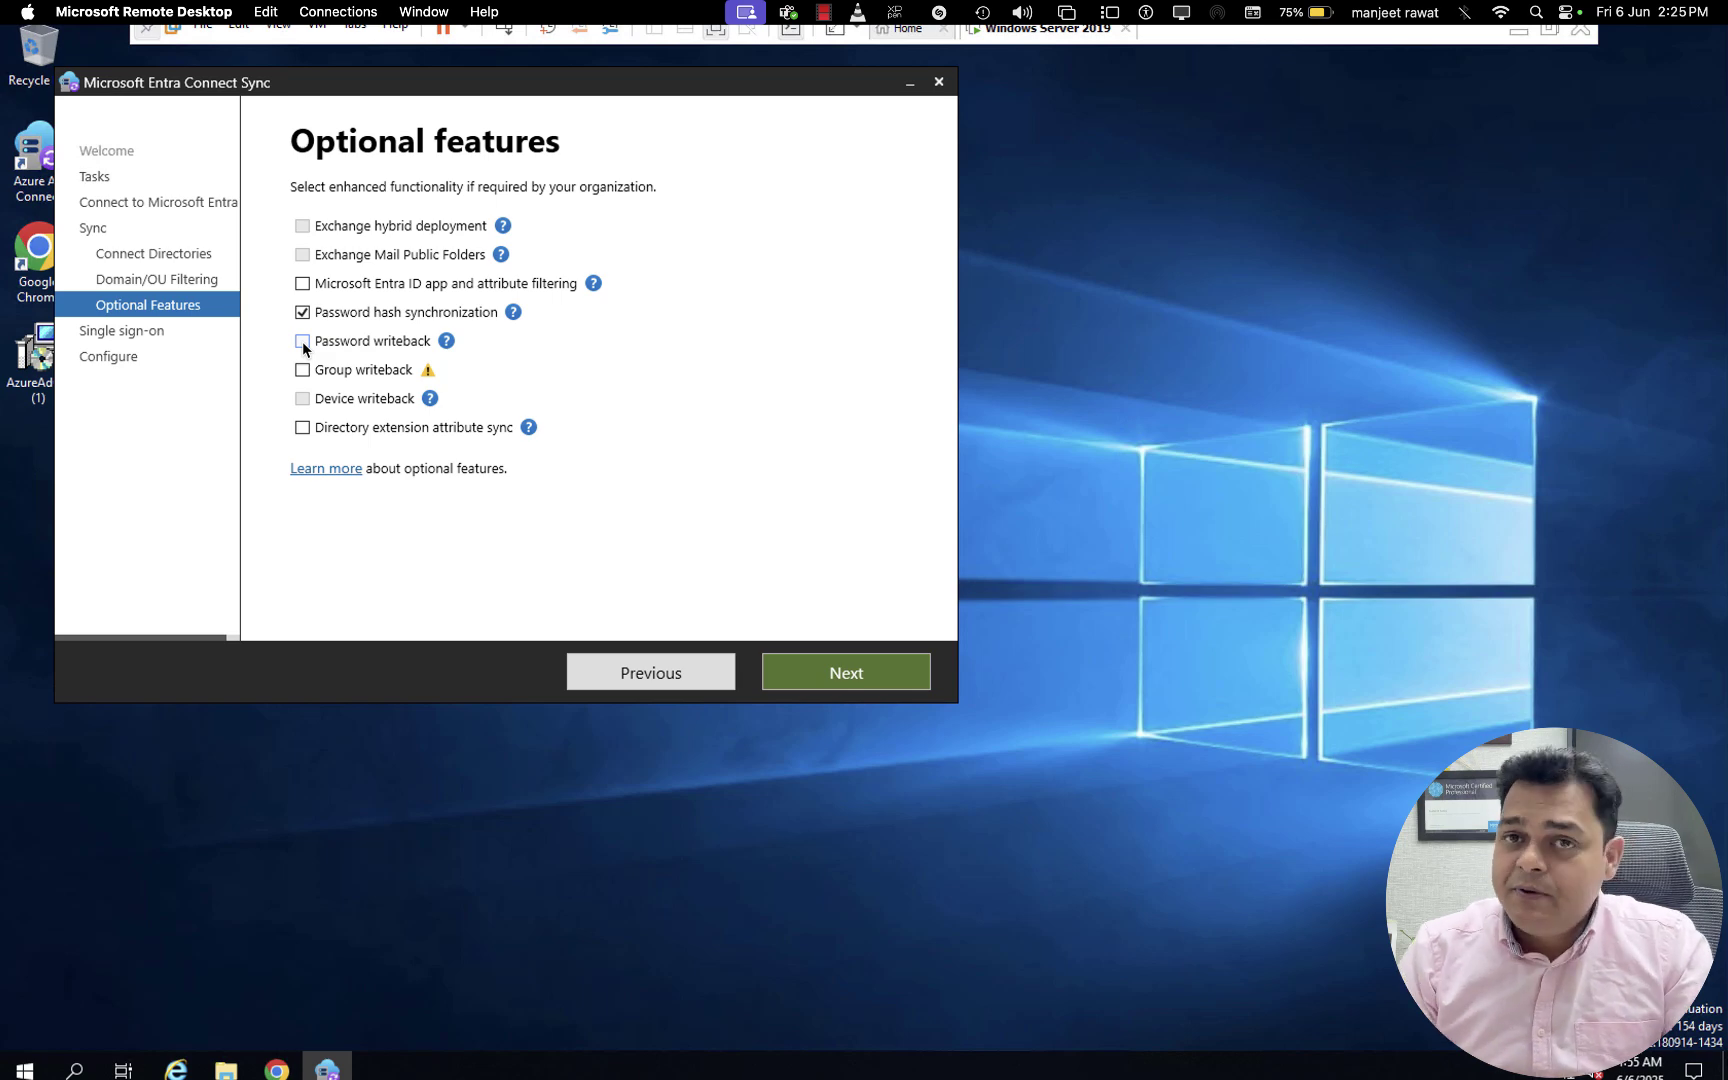
{"action": "left_click", "coordinate": [446, 340]}
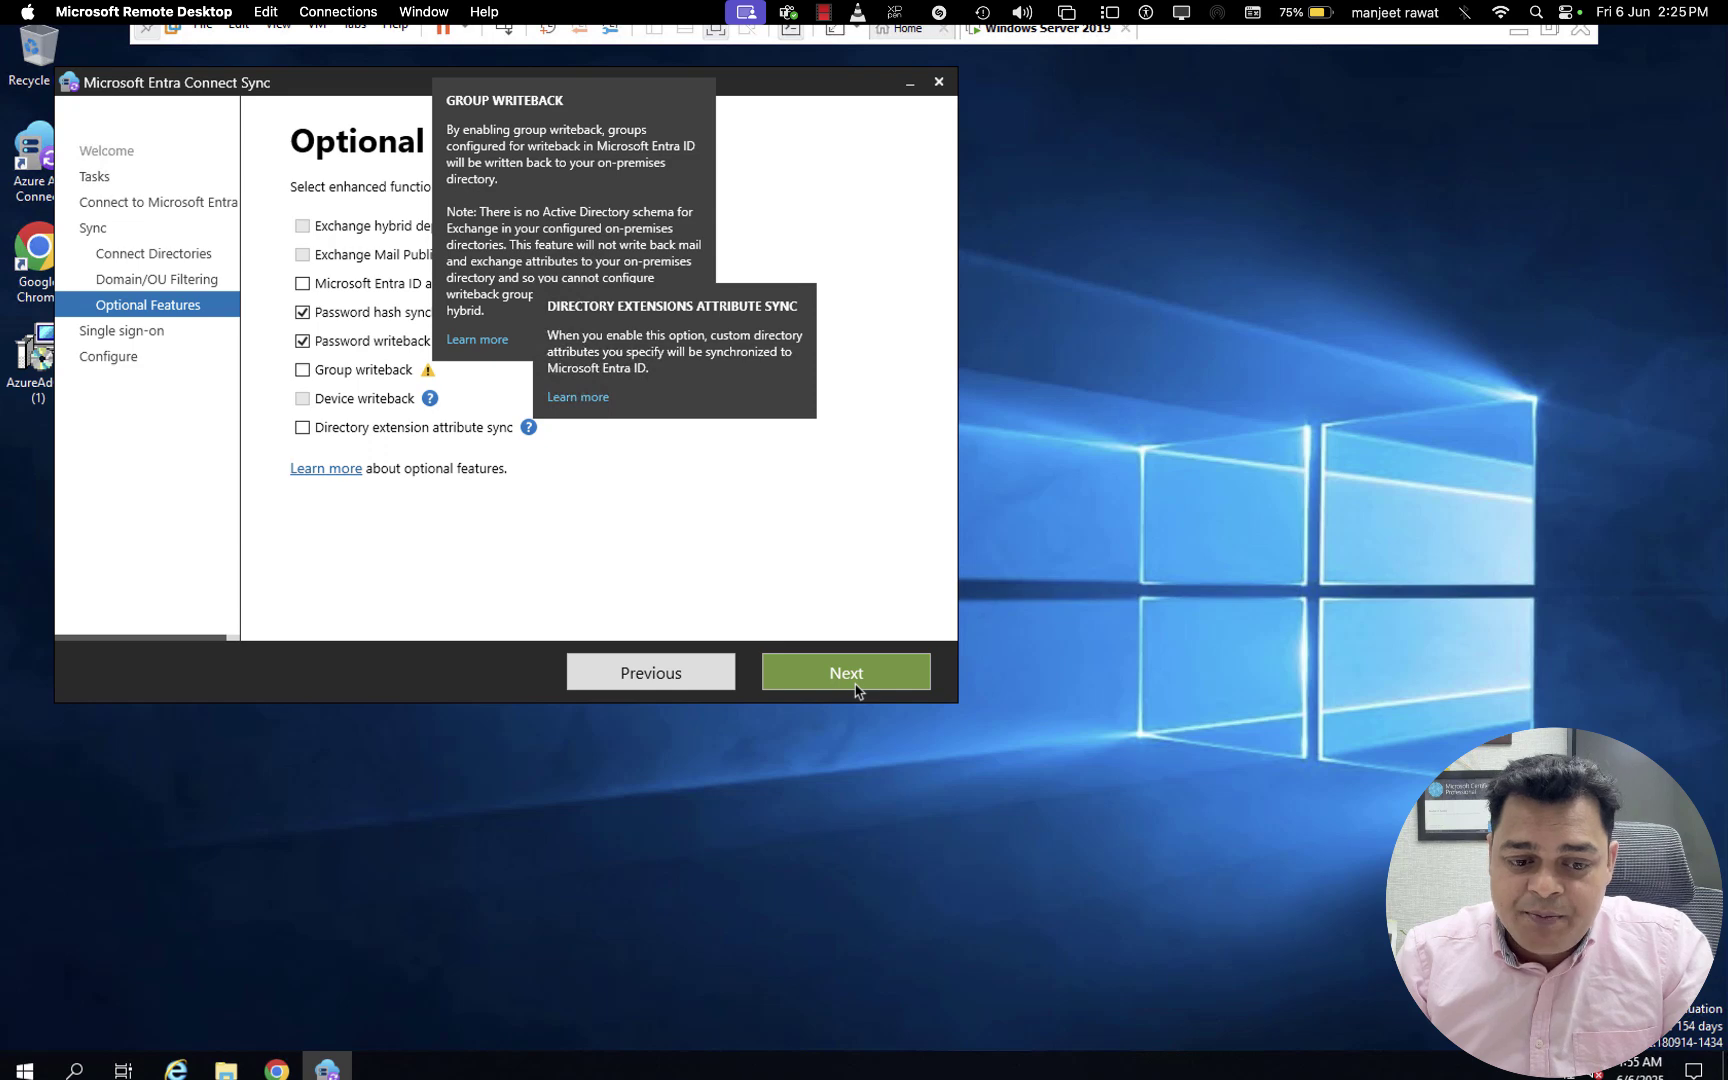
{"action": "left_click", "coordinate": [866, 676]}
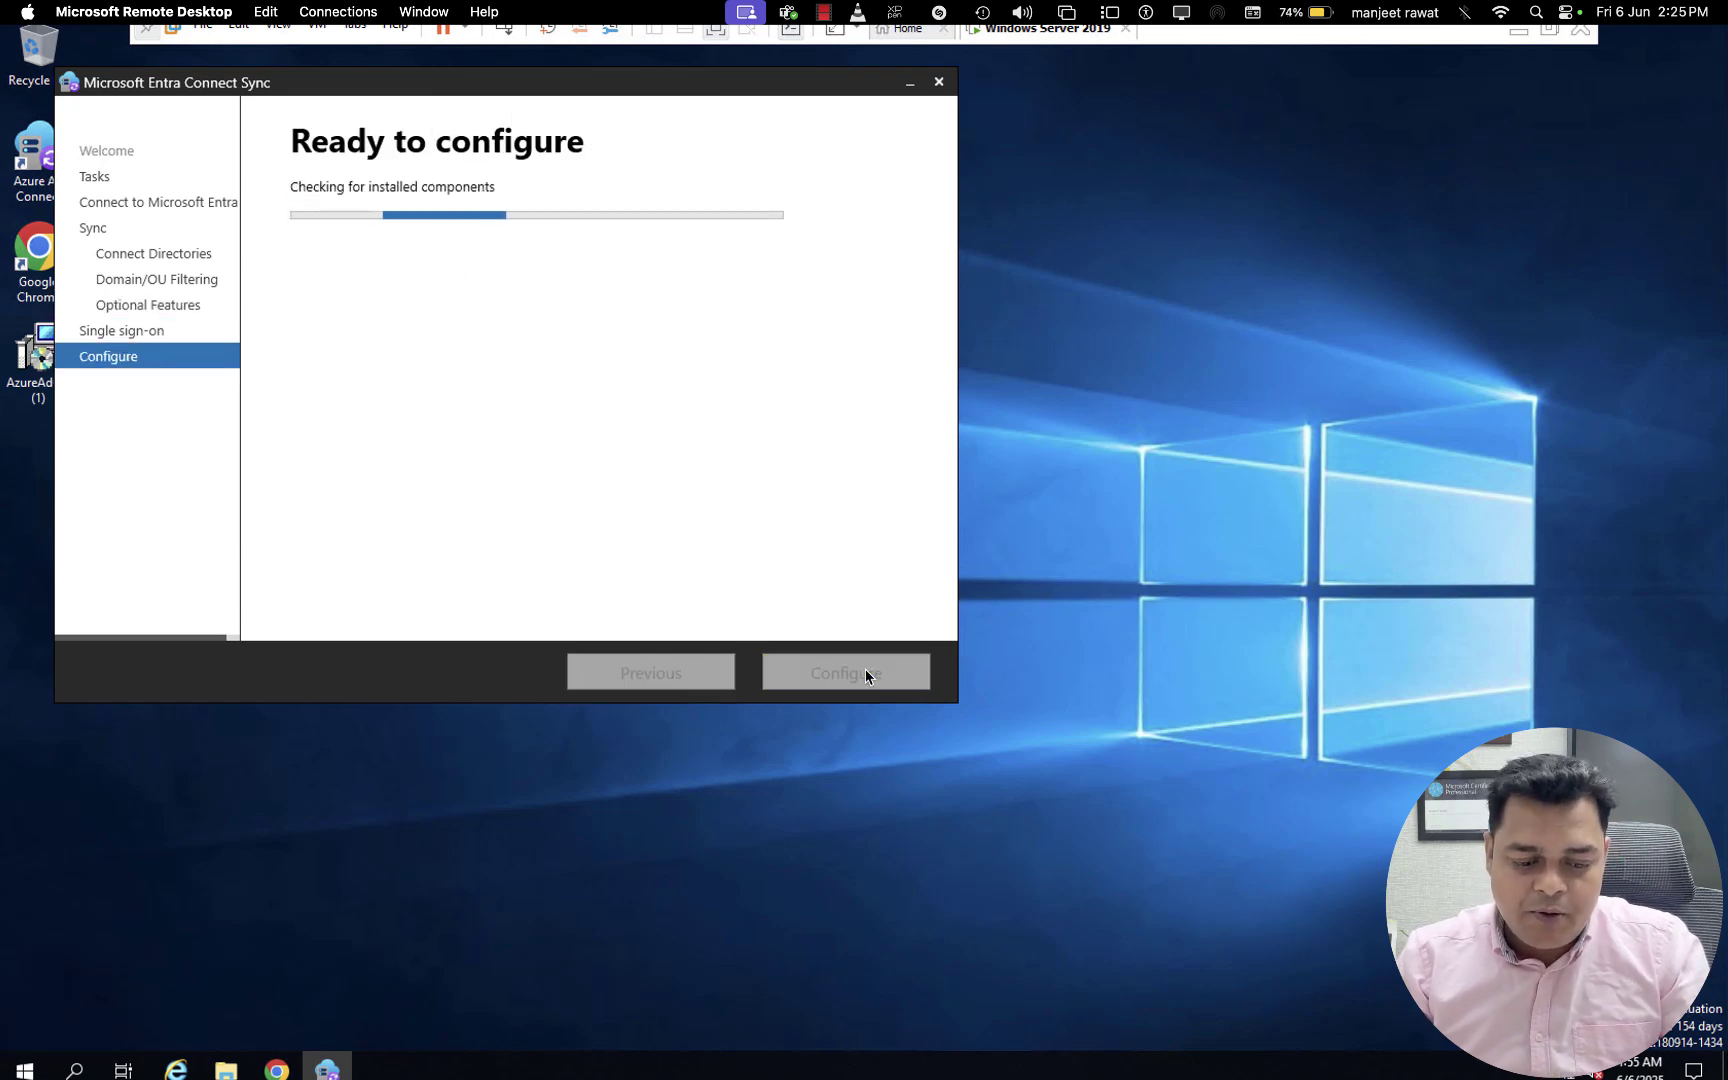
{"action": "left_click", "coordinate": [866, 676]}
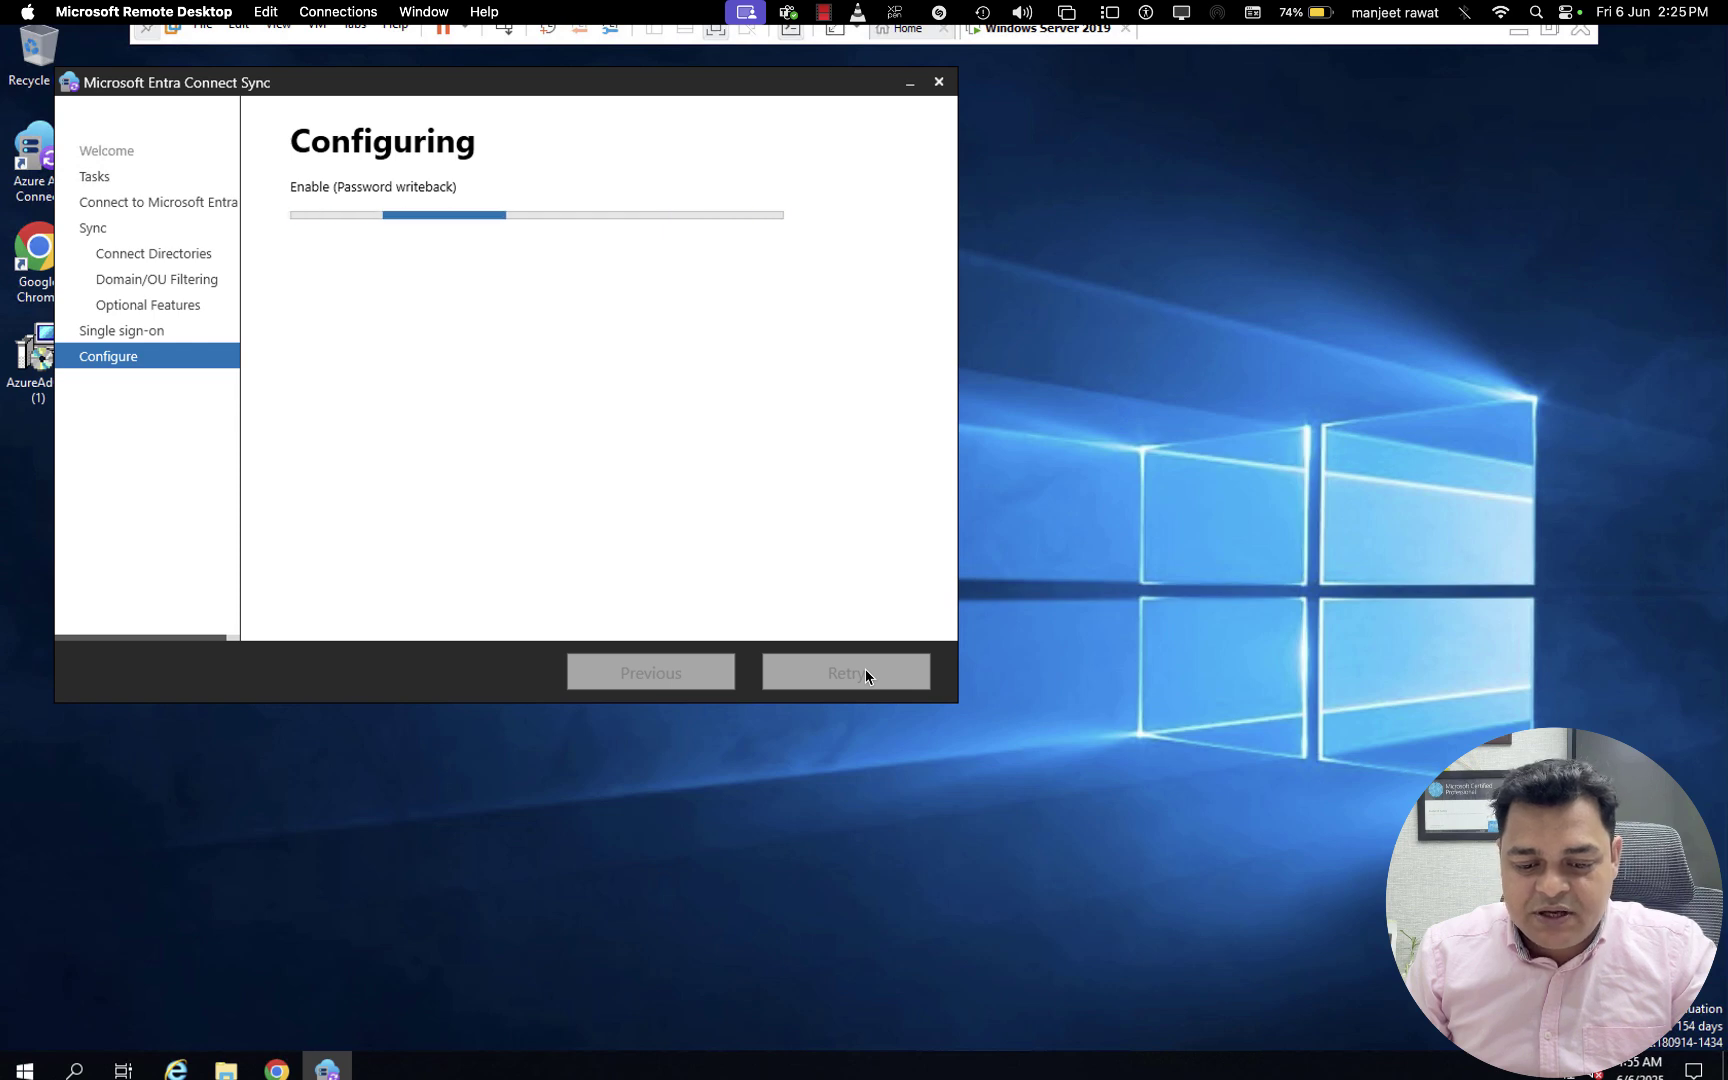
Launch dsa.msc and list the contents of the Users container under Training.com.
{"action": "key", "text": "super+r"}
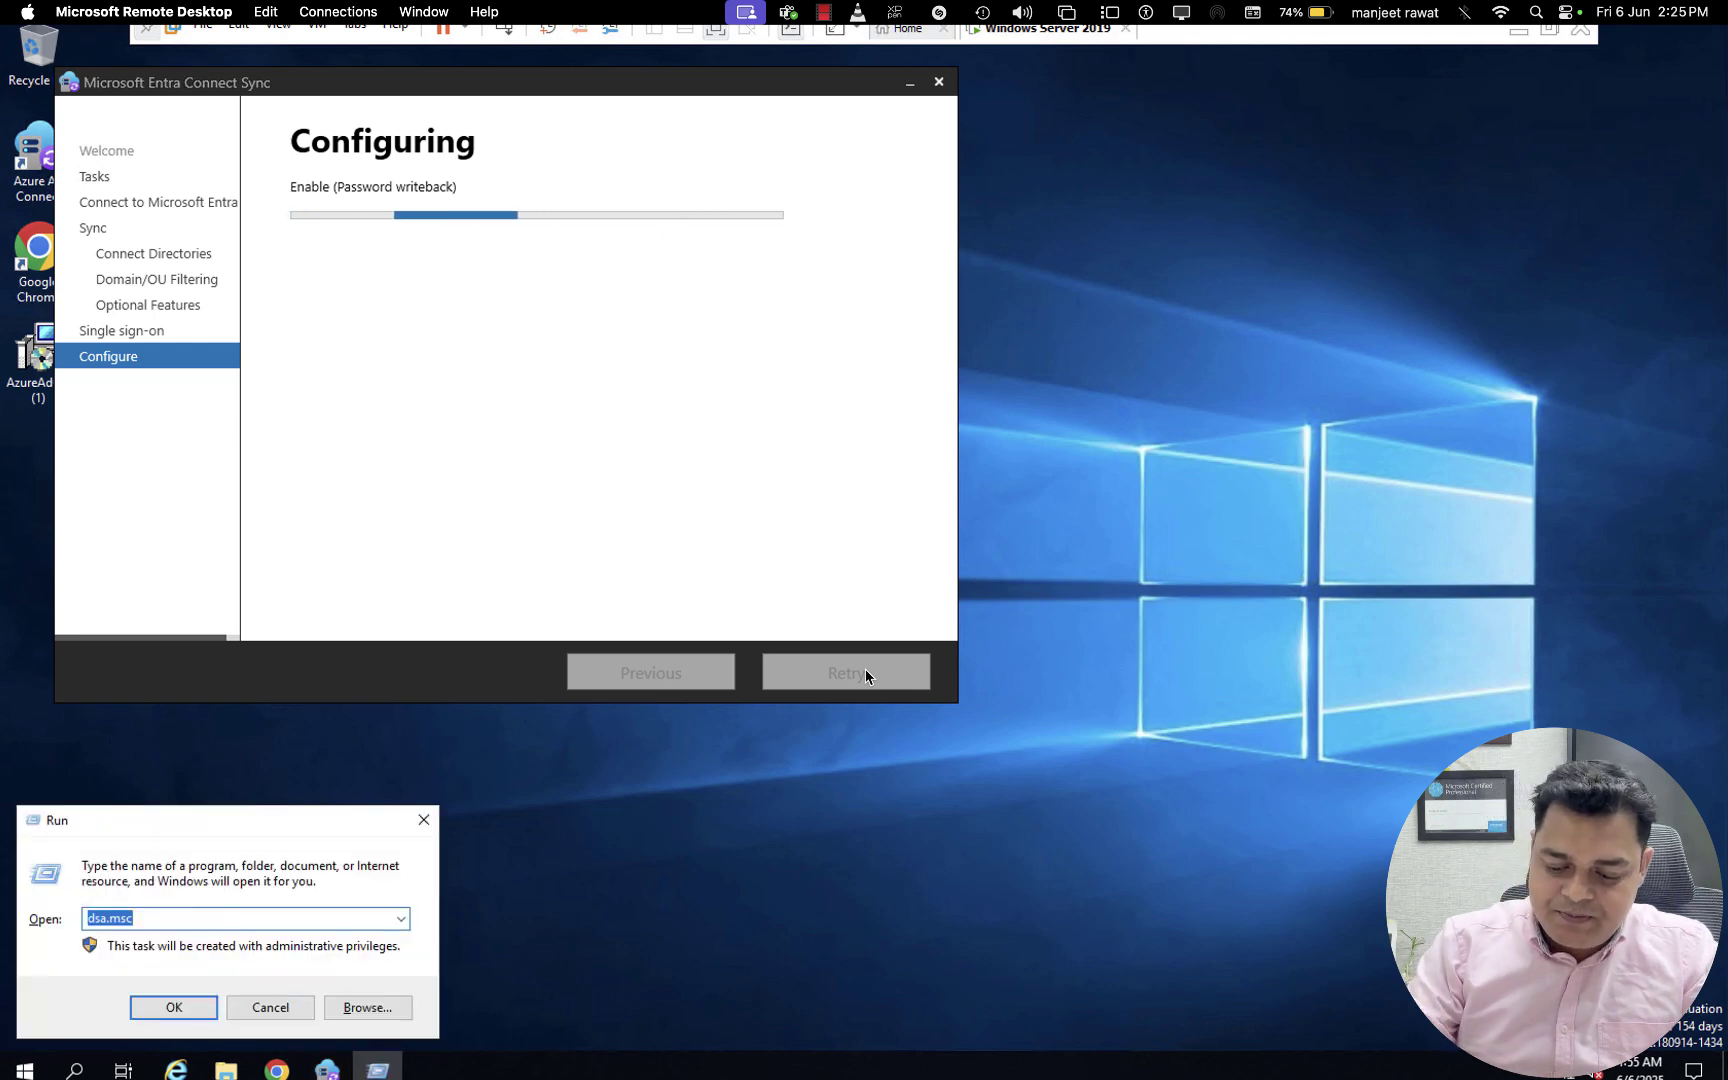
{"action": "key", "text": "Return"}
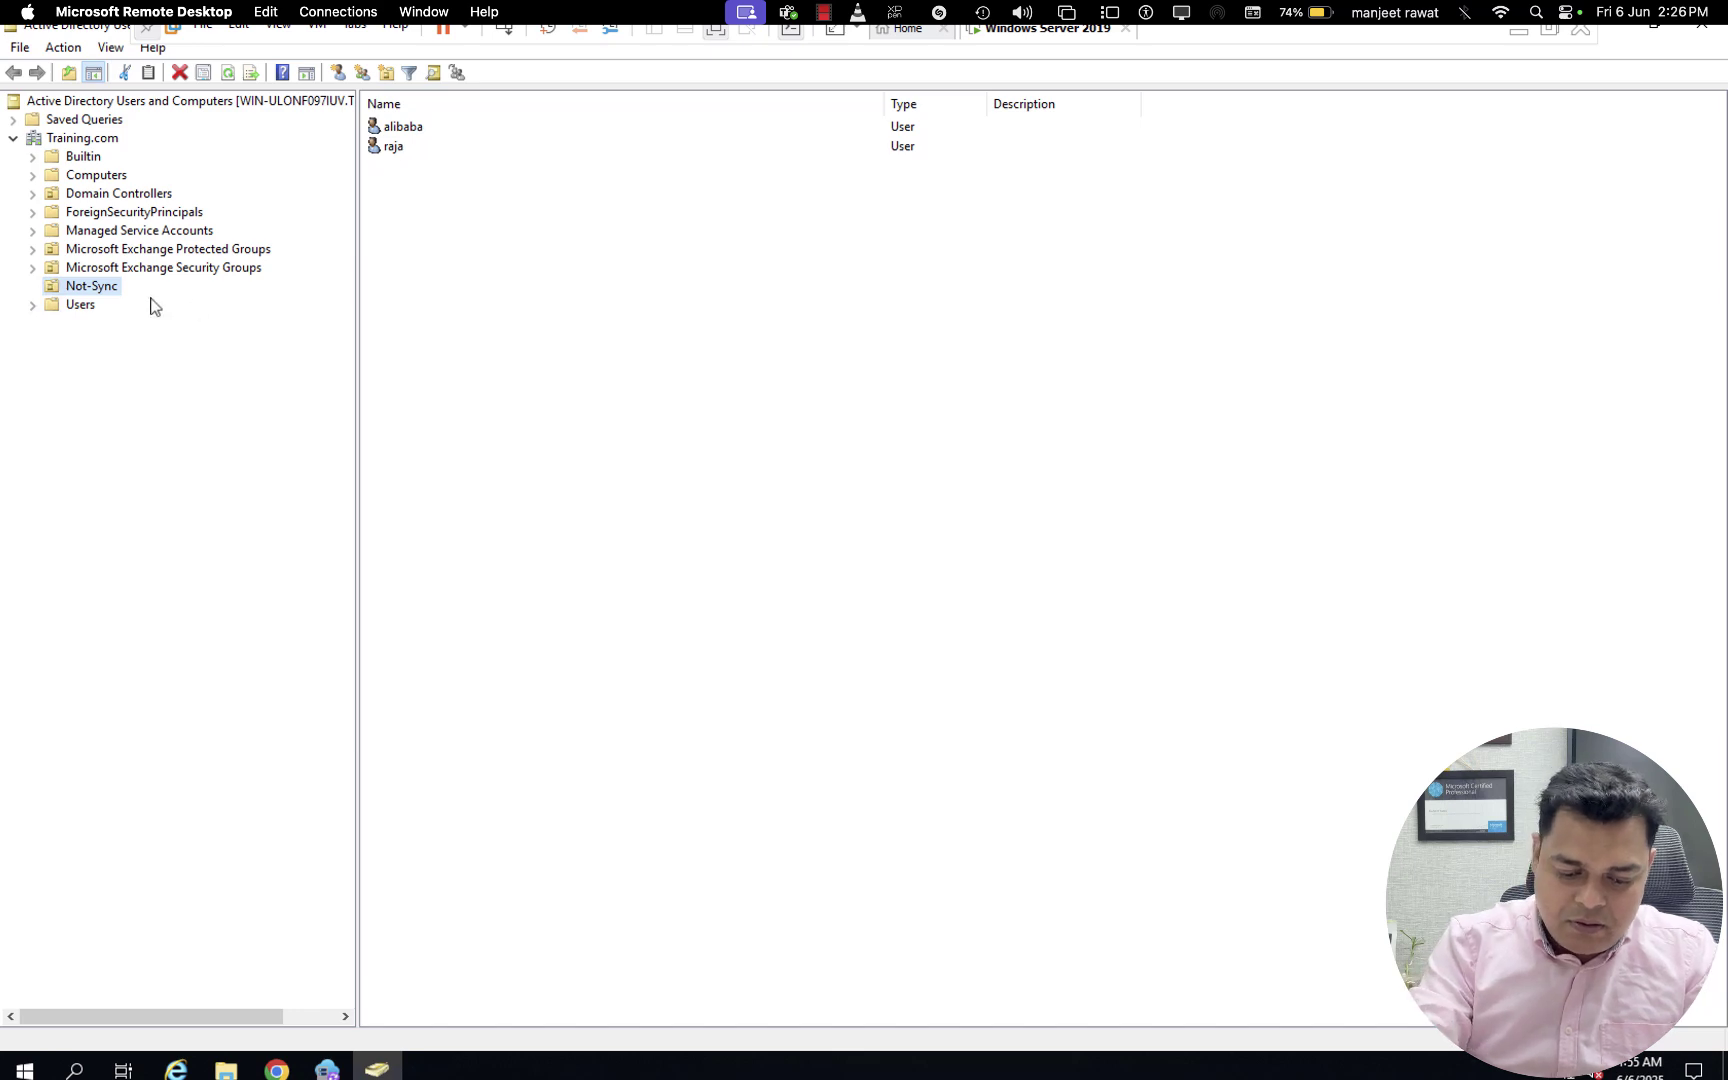
{"action": "left_click", "coordinate": [95, 305]}
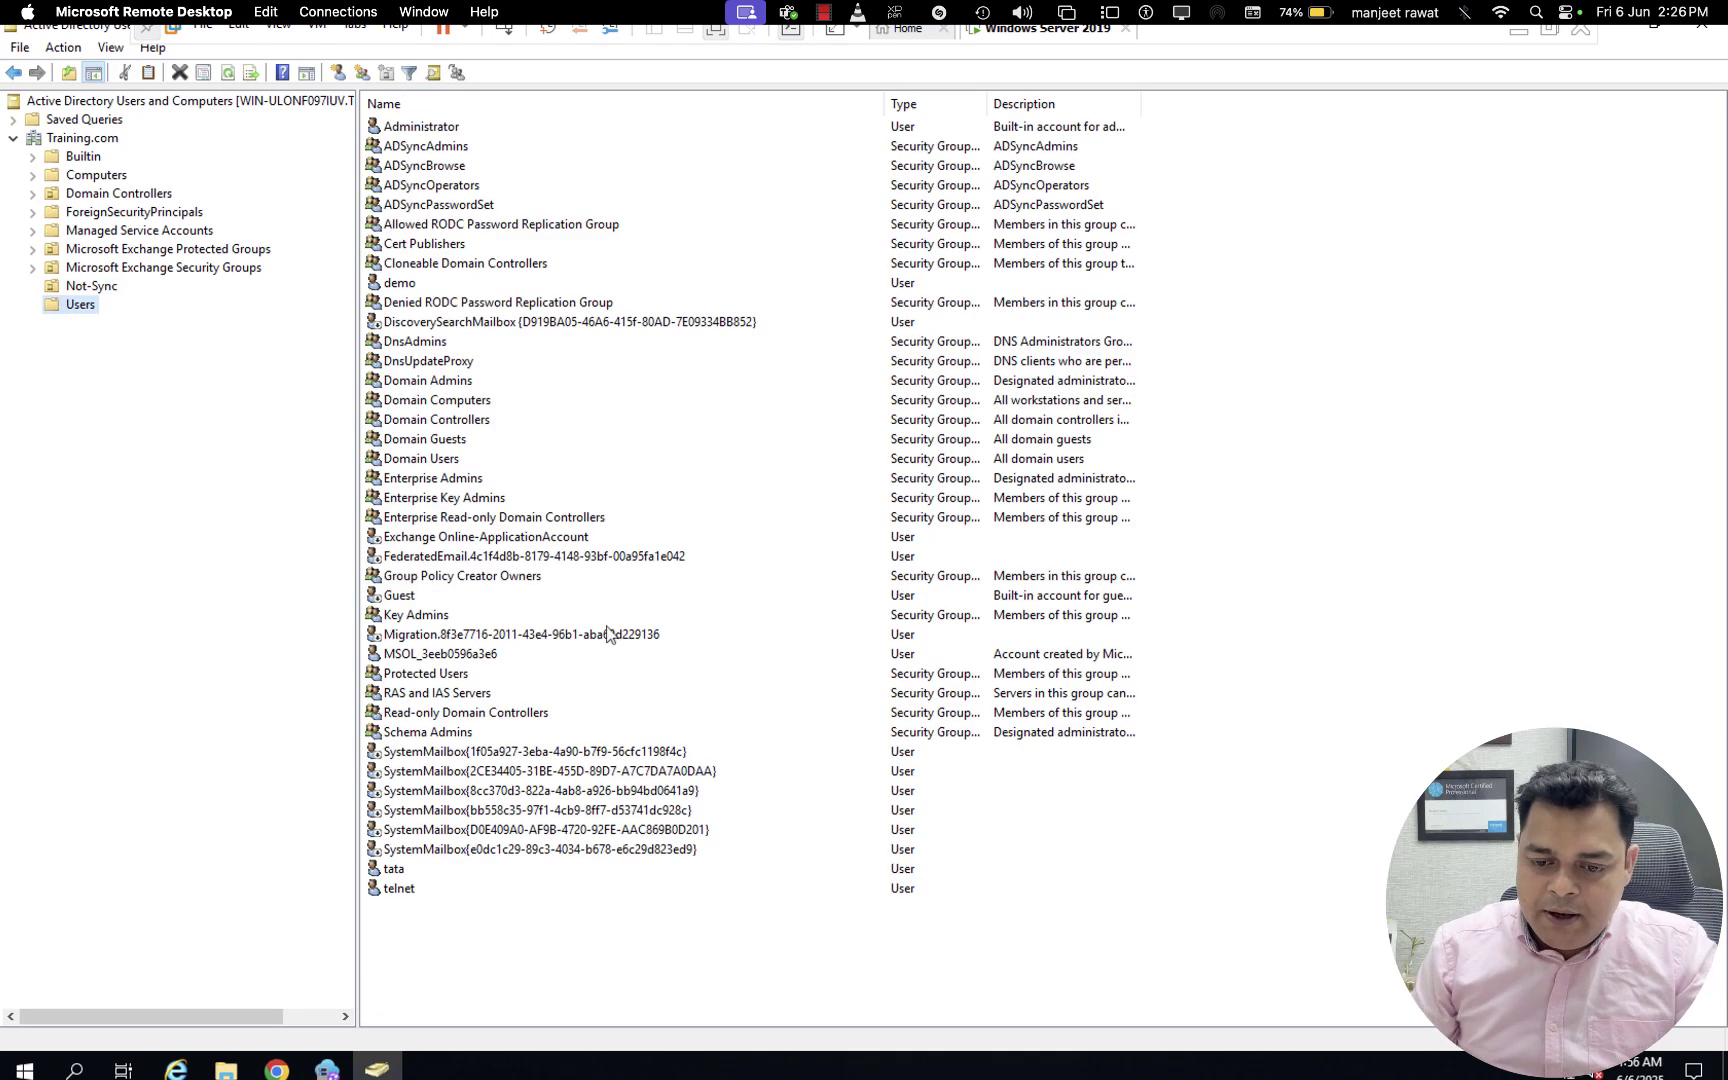
Reset the password of the user listed just above telnet, entering and confirming the new password with a change required at next logon.
{"action": "right_click", "coordinate": [398, 870]}
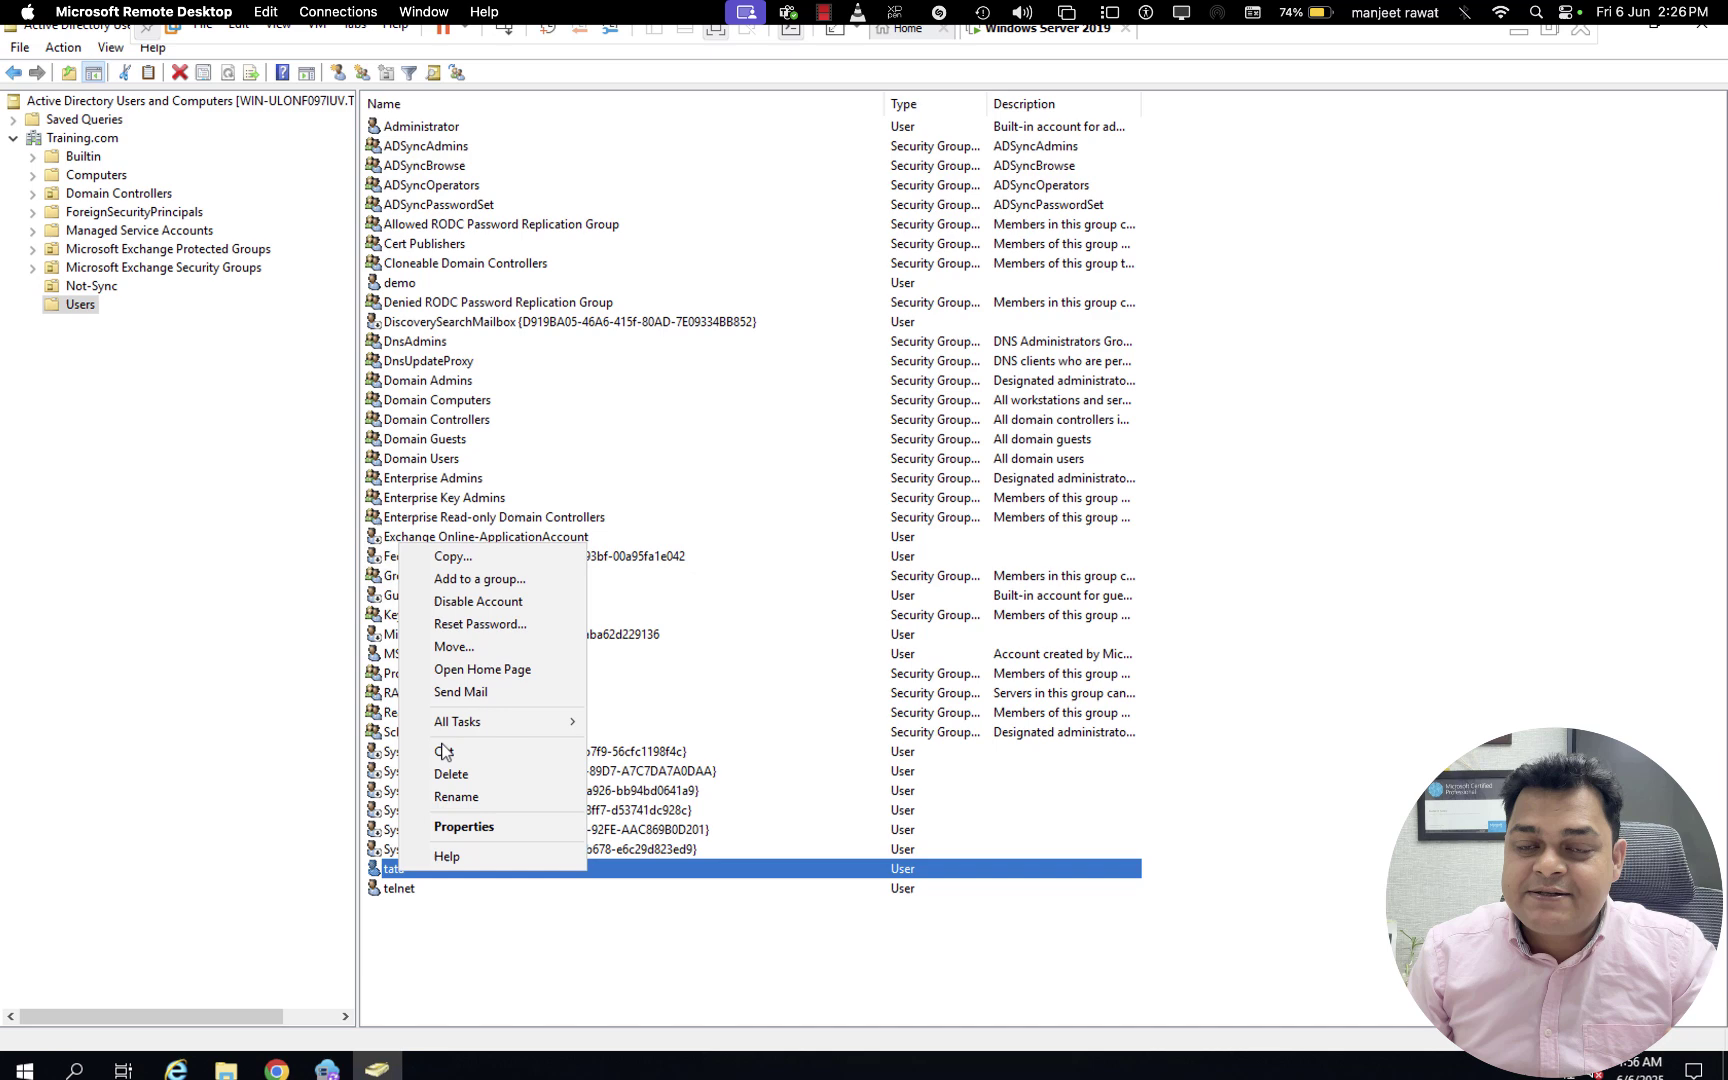
{"action": "left_click", "coordinate": [480, 624]}
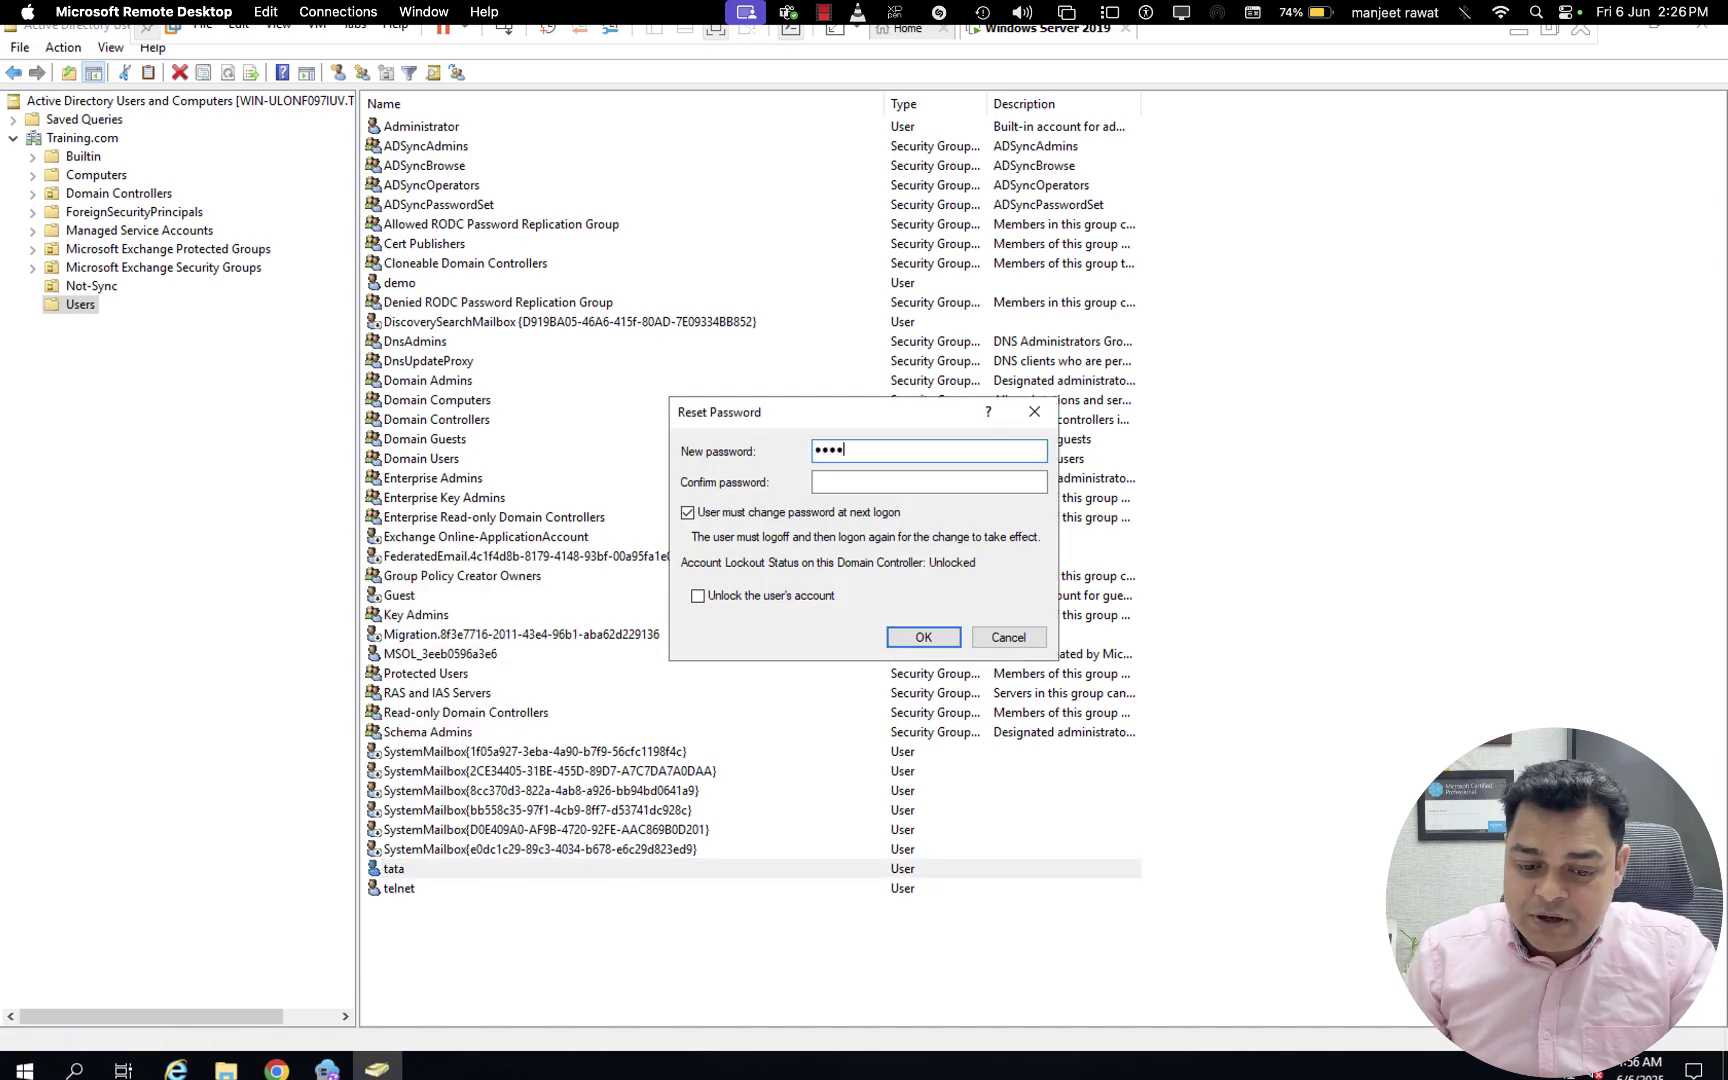
{"action": "type", "text": "•••••••••"}
{"action": "key", "text": "Tab"}
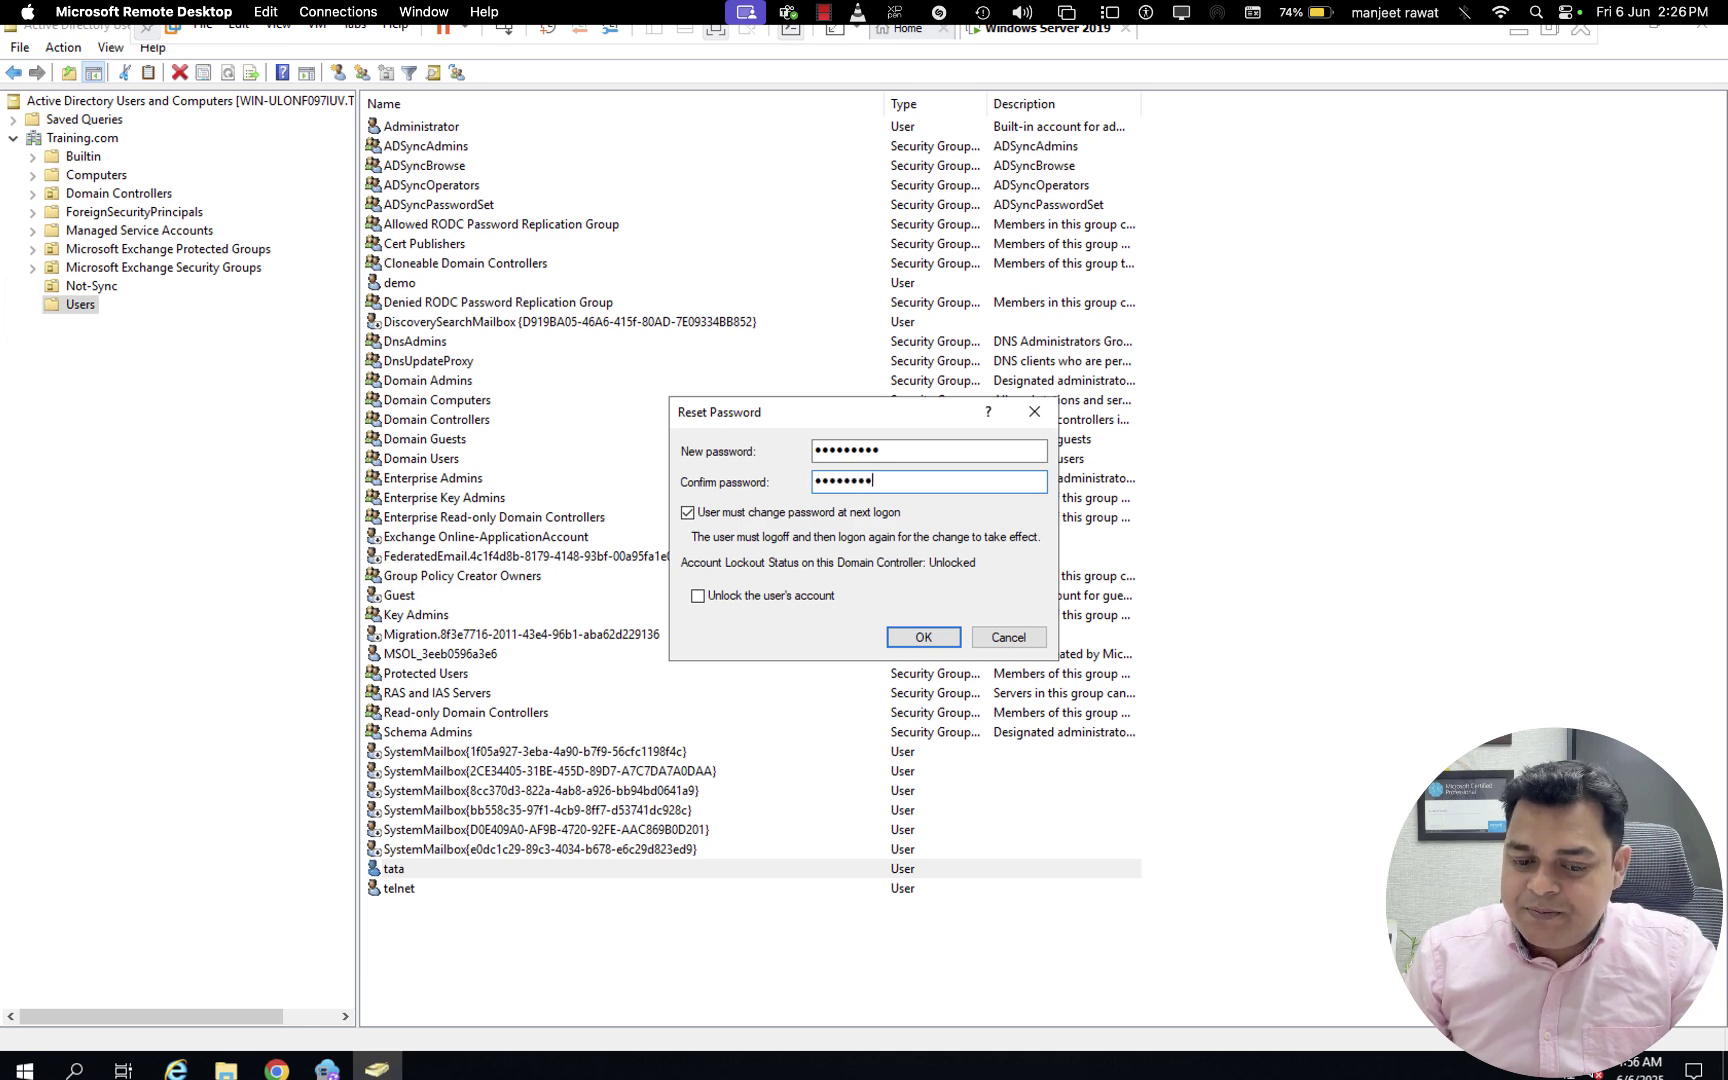
{"action": "left_click", "coordinate": [922, 638]}
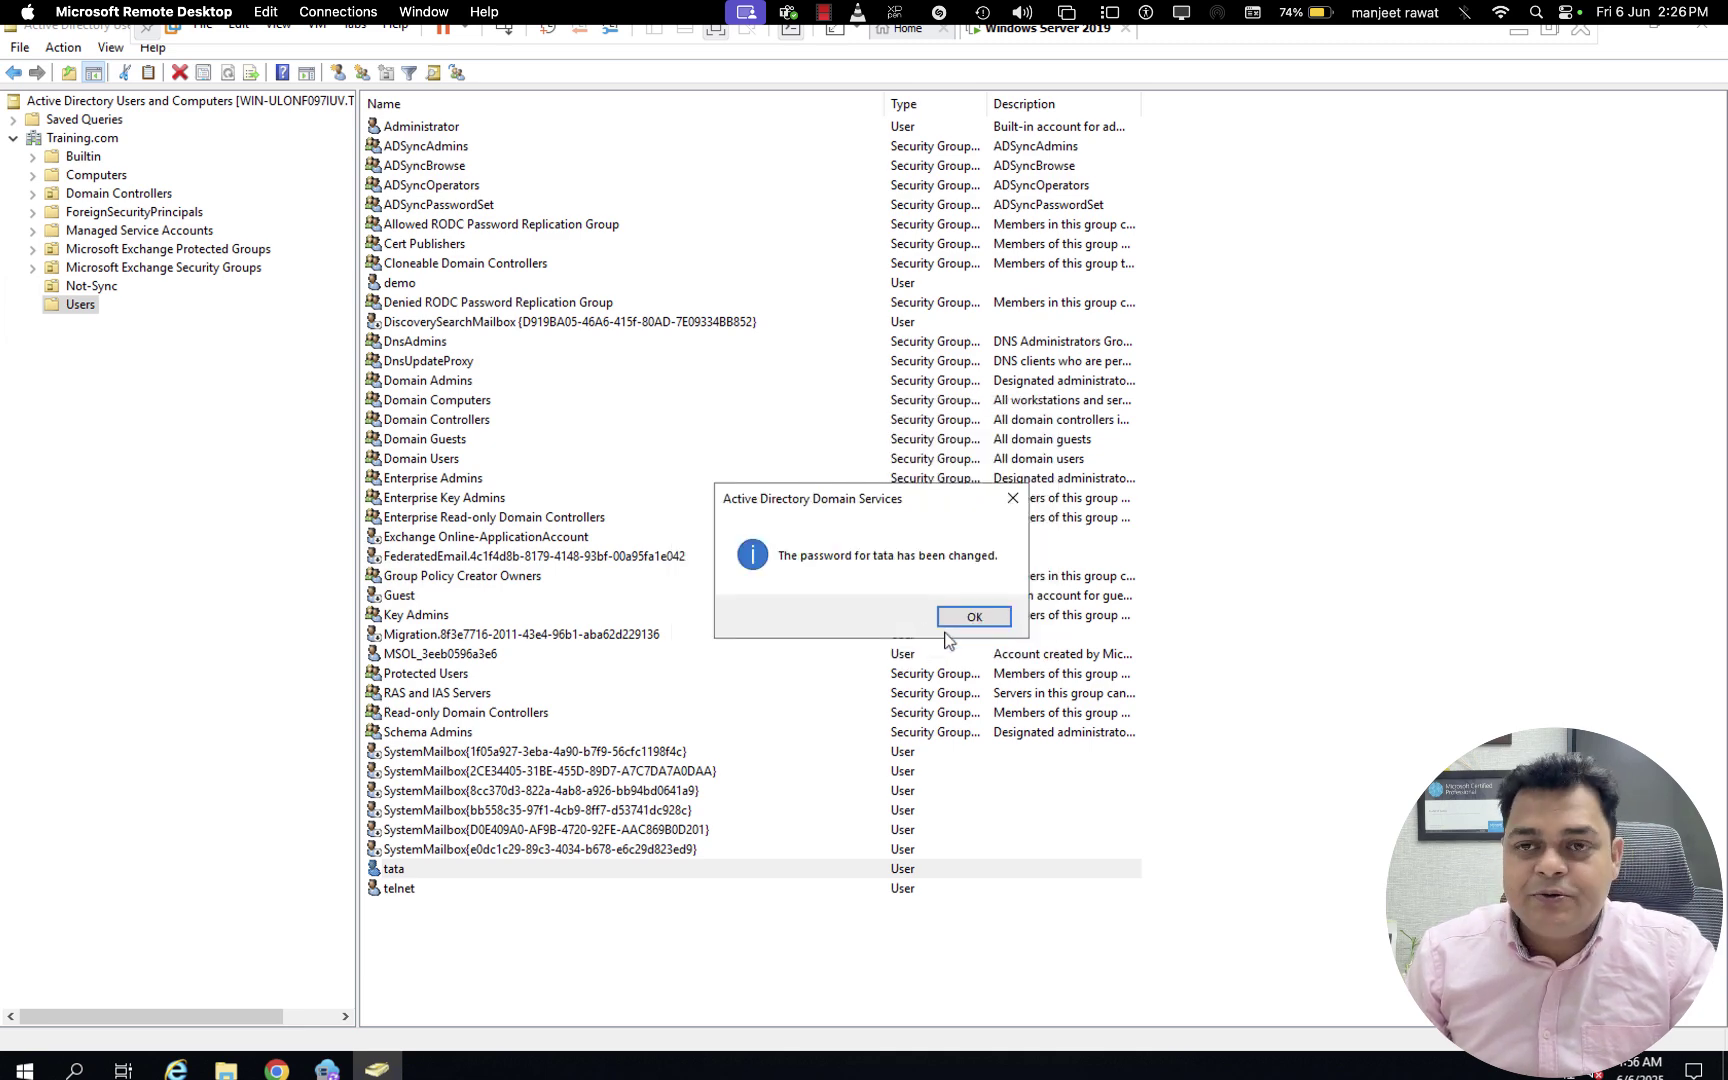
{"action": "left_click", "coordinate": [975, 617]}
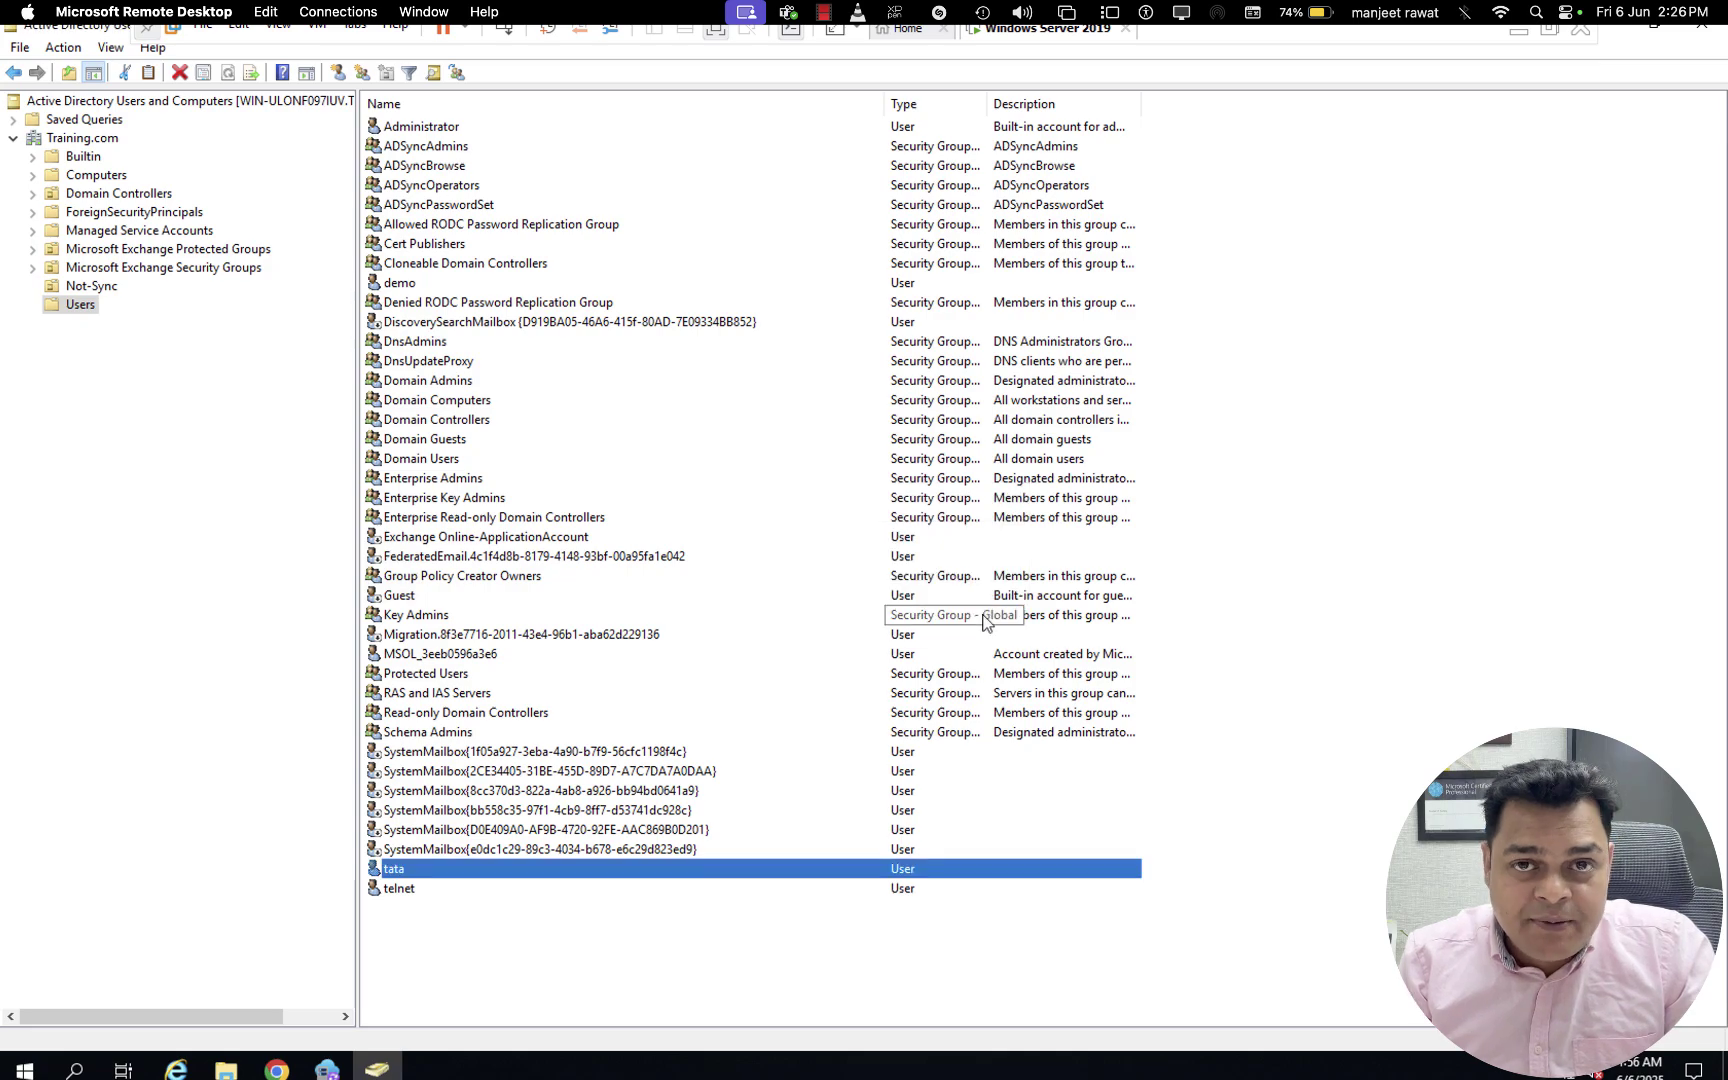
Switch to the Microsoft 365 admin center in Chrome and open the telnet user's account details from Active users.
{"action": "key", "text": "ctrl+Right"}
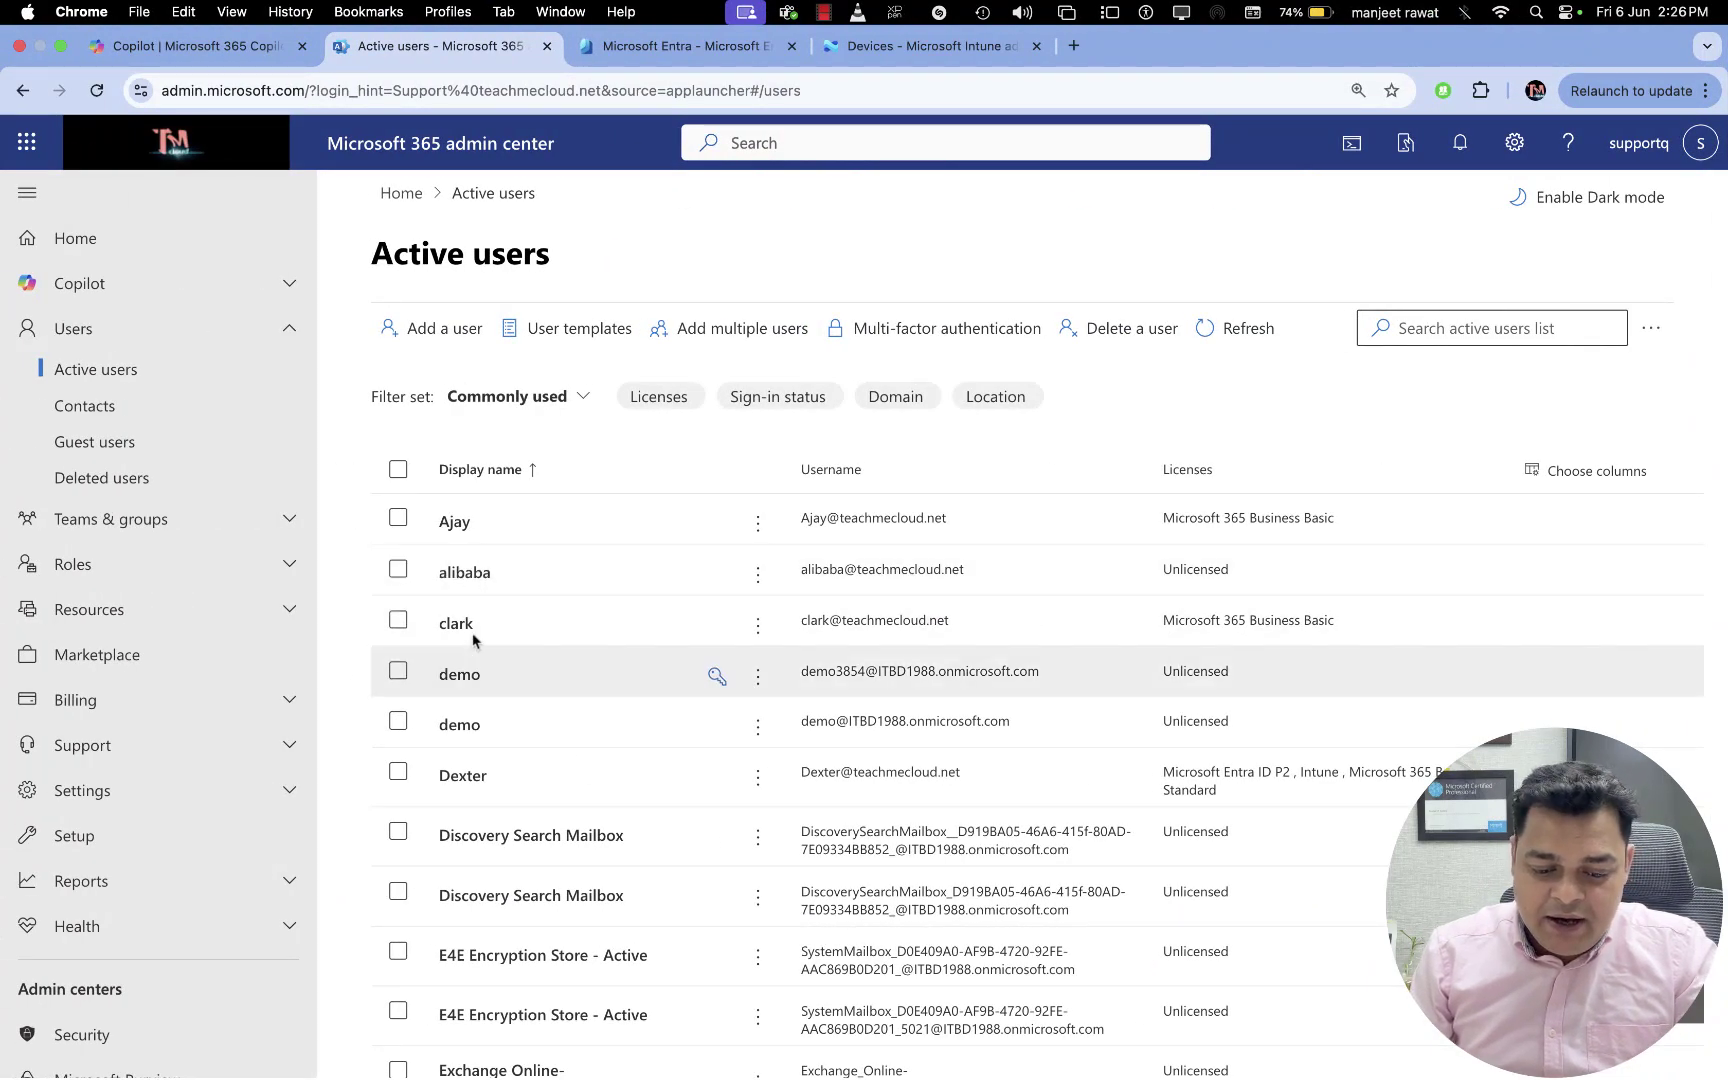
{"action": "scroll", "coordinate": [475, 700], "scroll_direction": "down", "scroll_amount": 5}
{"action": "scroll", "coordinate": [475, 715], "scroll_direction": "down", "scroll_amount": 15}
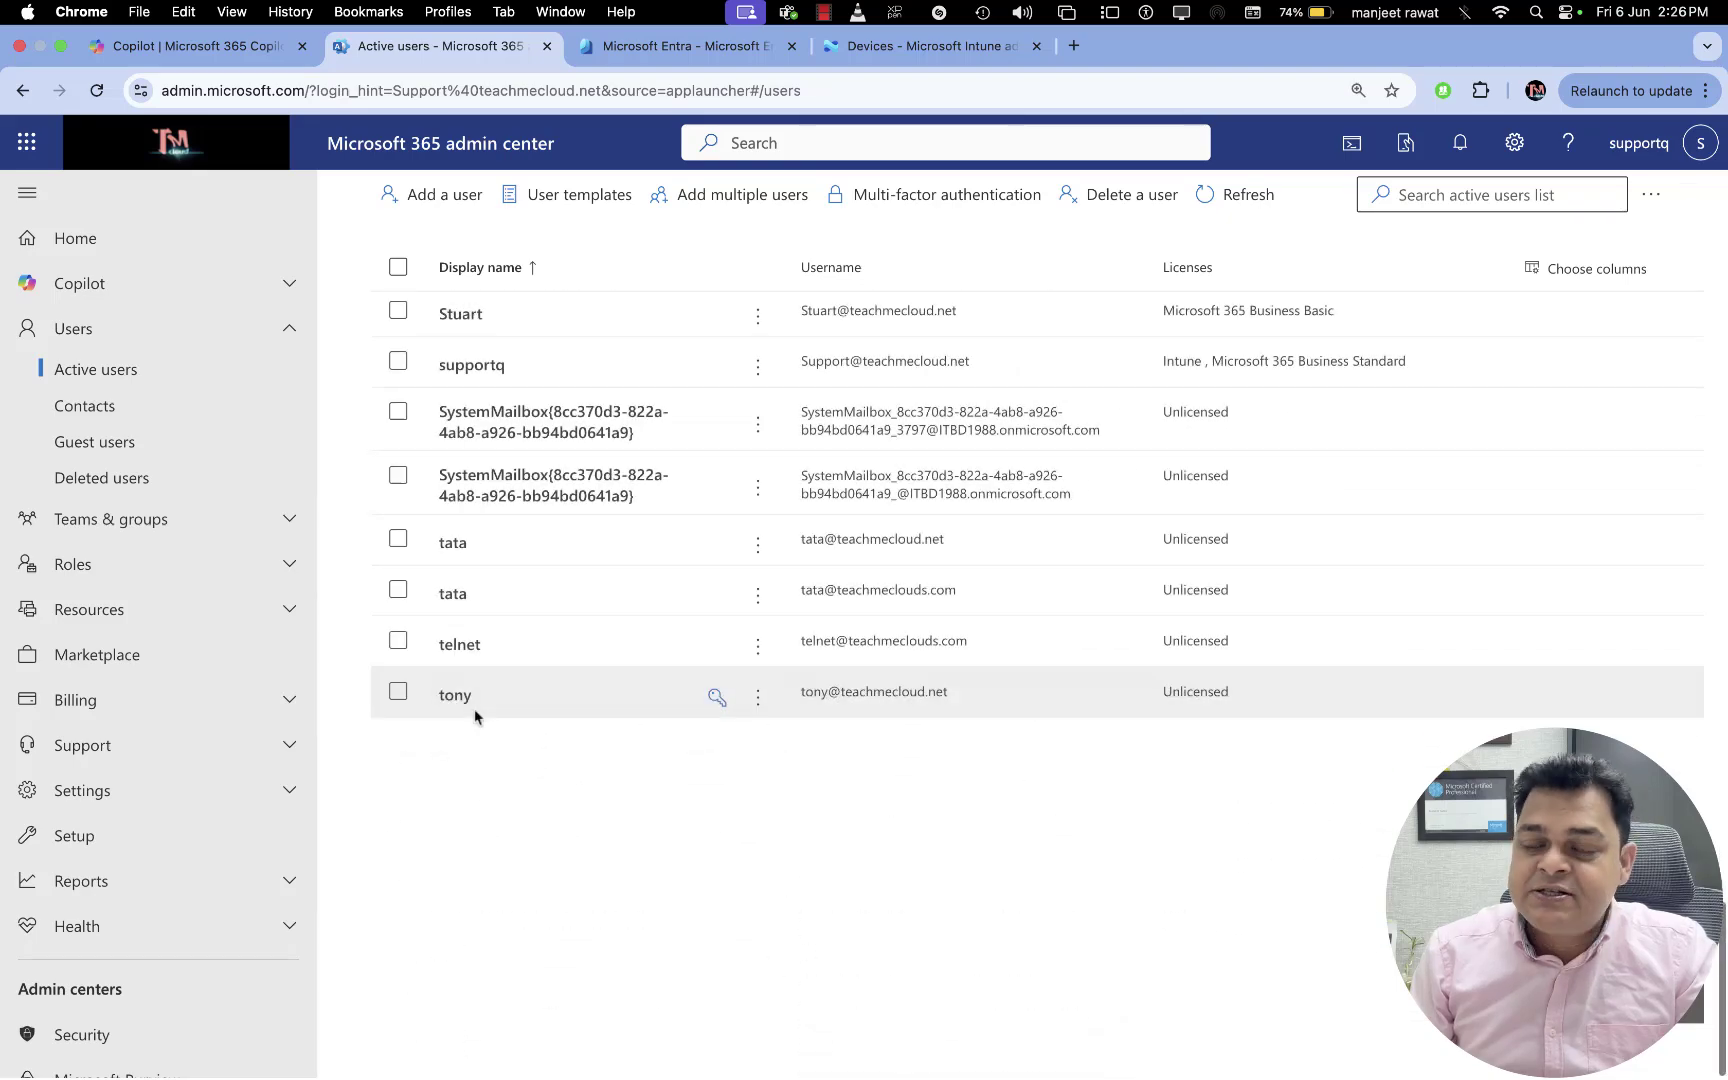
{"action": "left_click", "coordinate": [466, 703]}
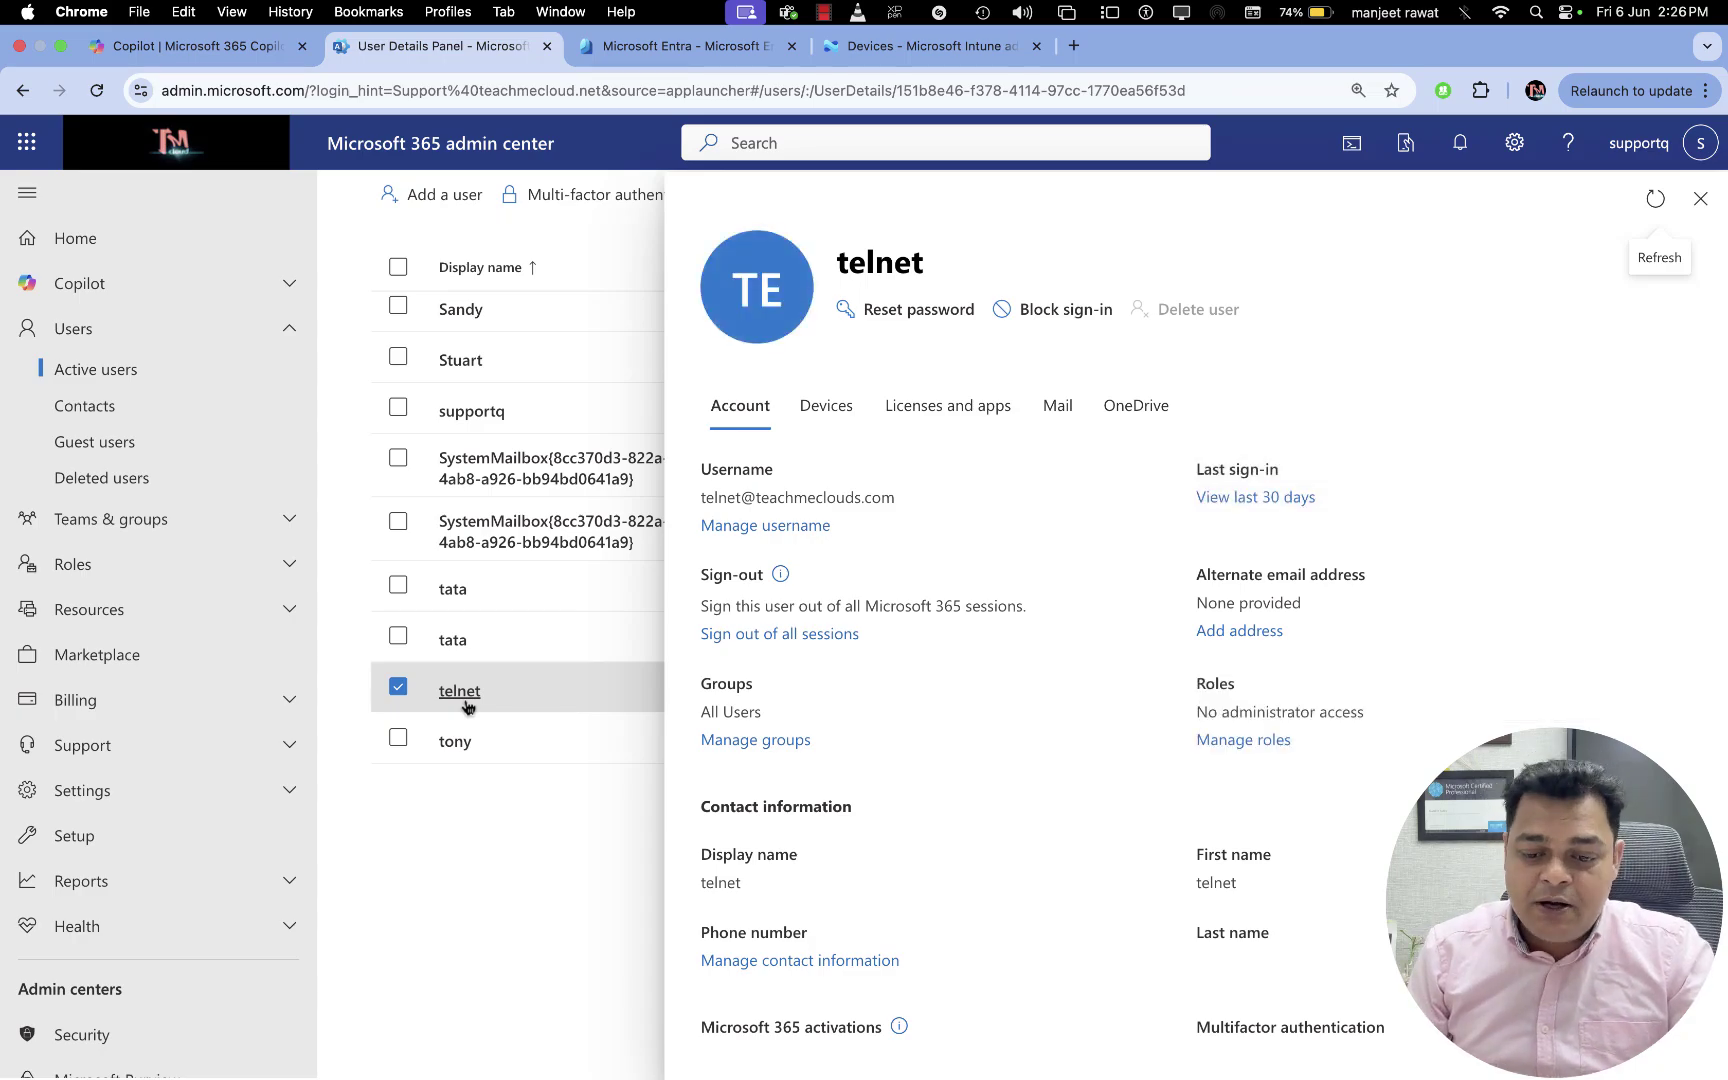
Switch to the Windows Server remote session and check the configuration status in the Microsoft Entra Connect Sync wizard.
{"action": "key", "text": "ctrl+Right"}
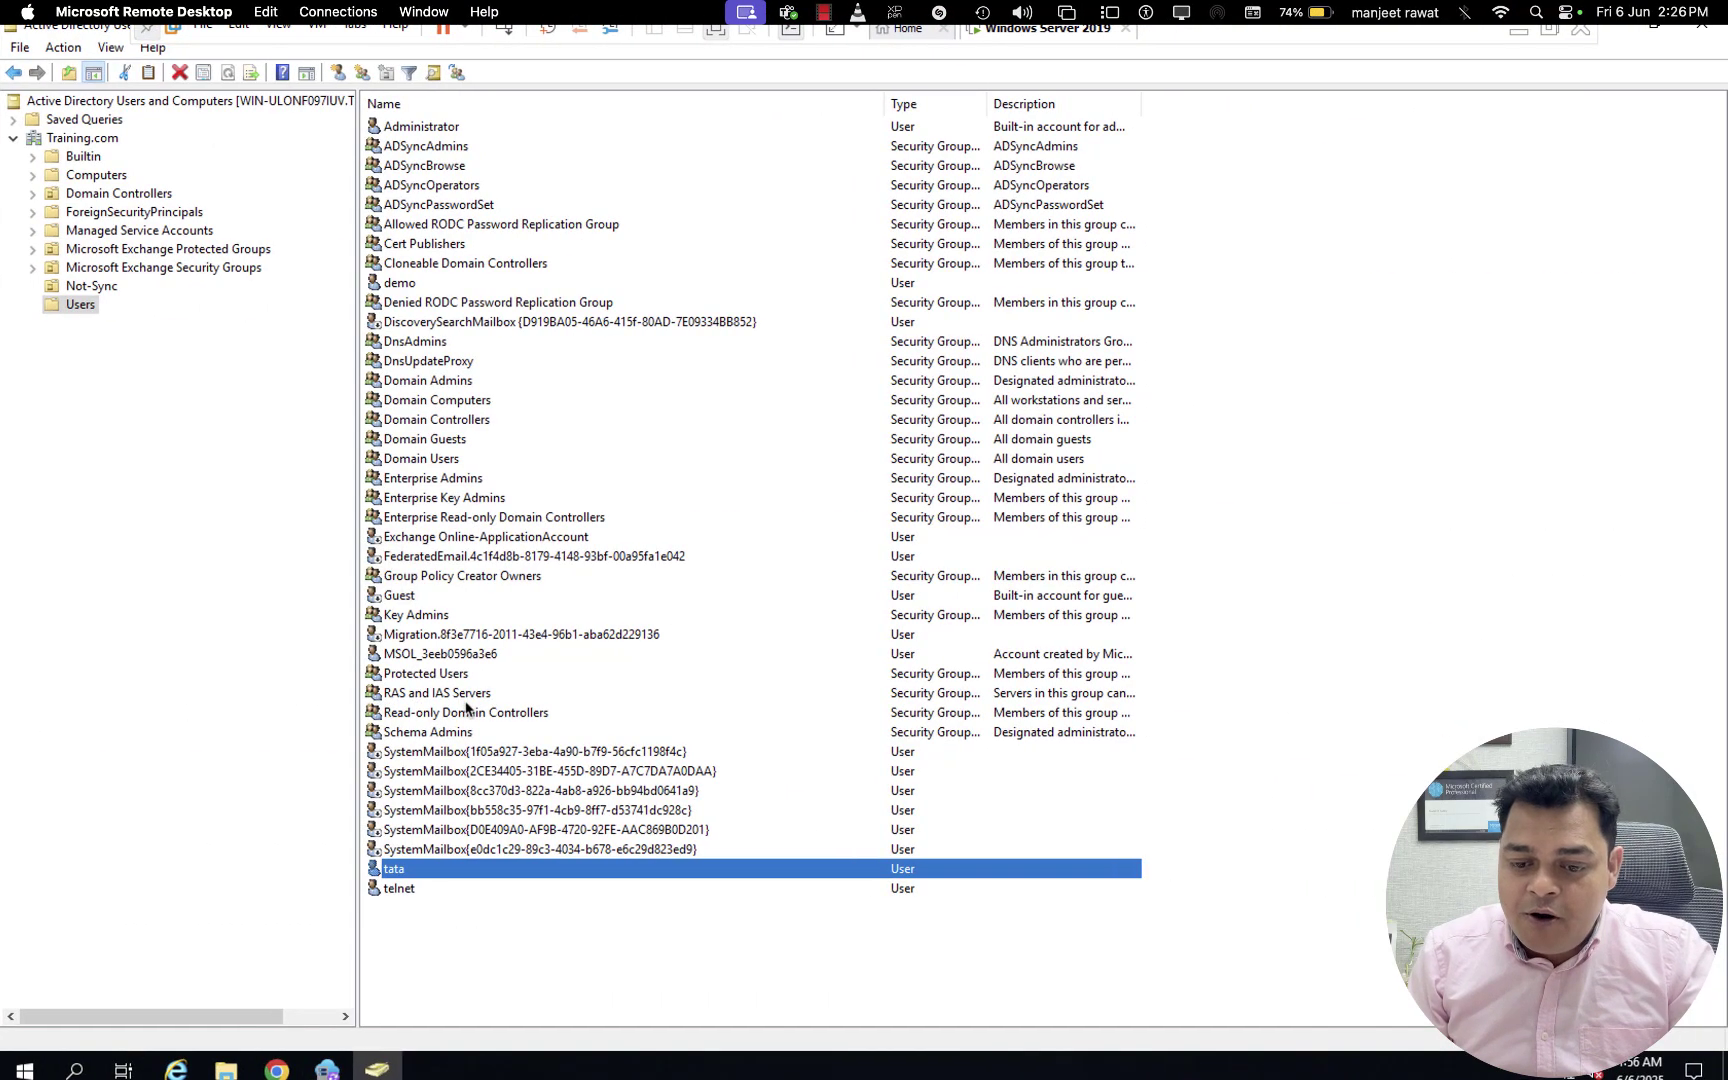
{"action": "key", "text": "ctrl+Right"}
{"action": "key", "text": "ctrl+Left"}
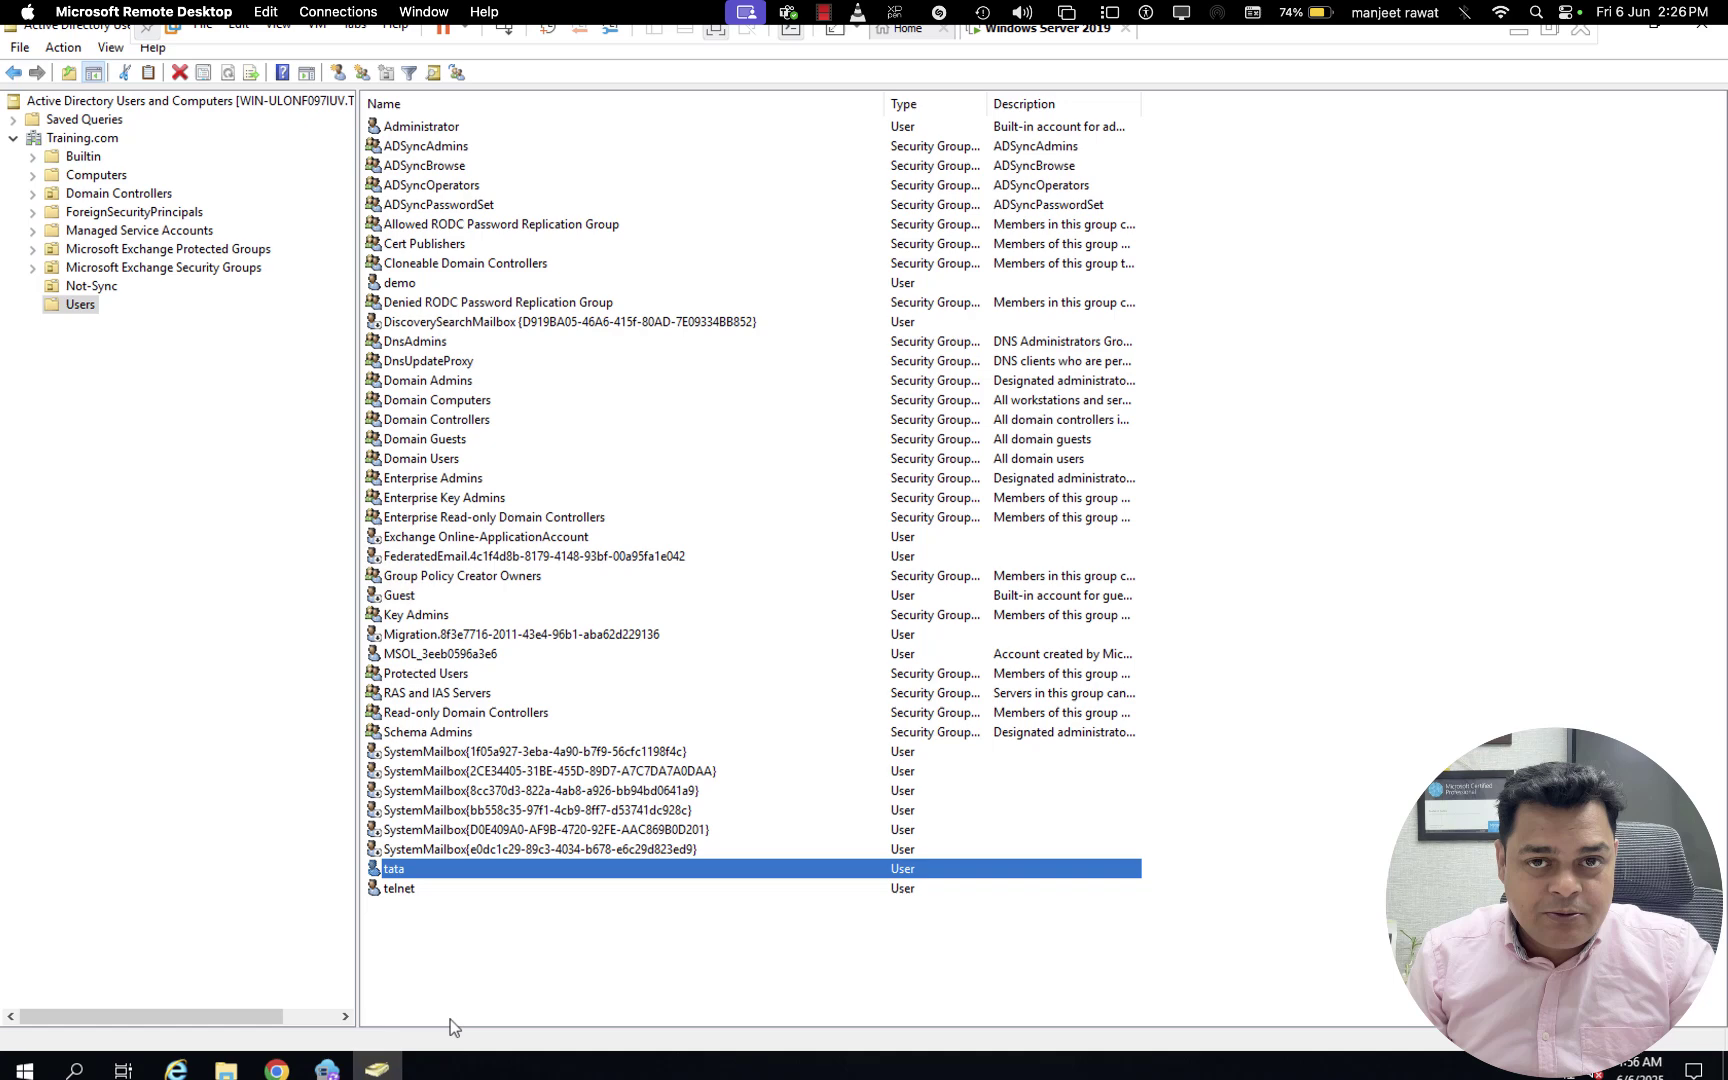
{"action": "left_click", "coordinate": [327, 1070]}
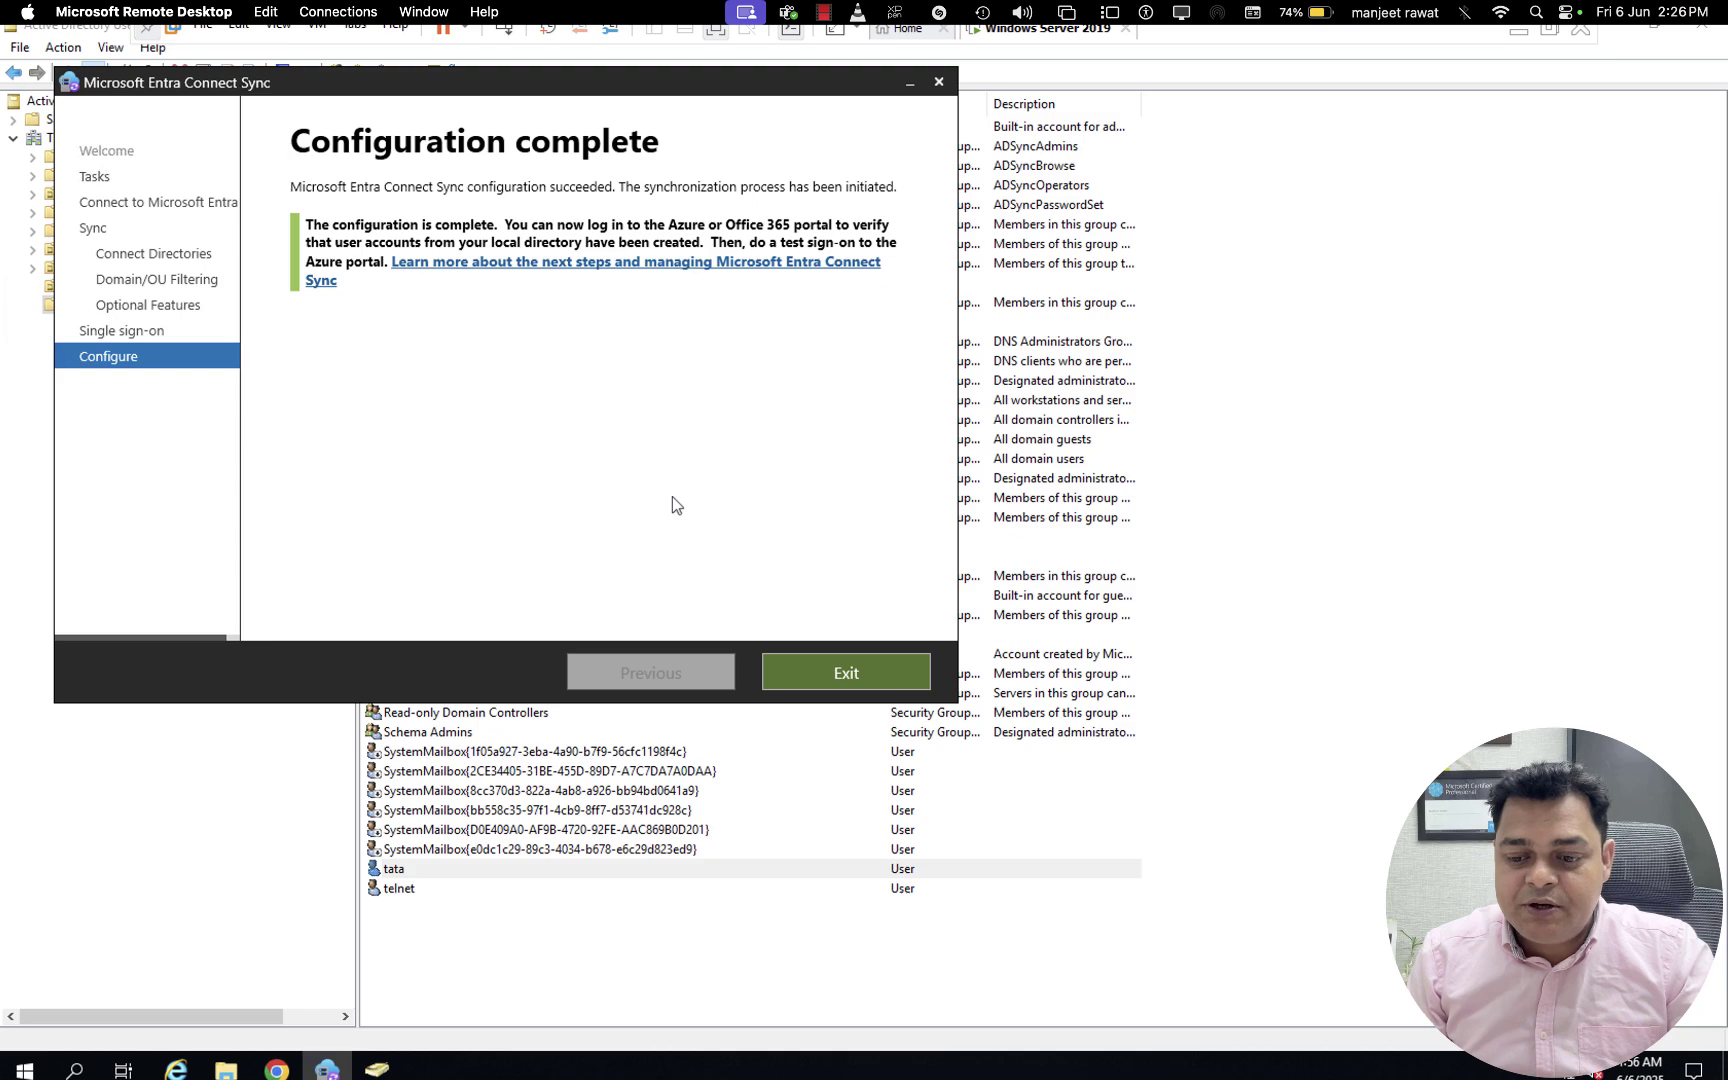
Reset the telnet user's password in the Microsoft 365 admin center with an automatically created one, requiring a change at first sign-in, and reveal it.
{"action": "key", "text": "ctrl+Left"}
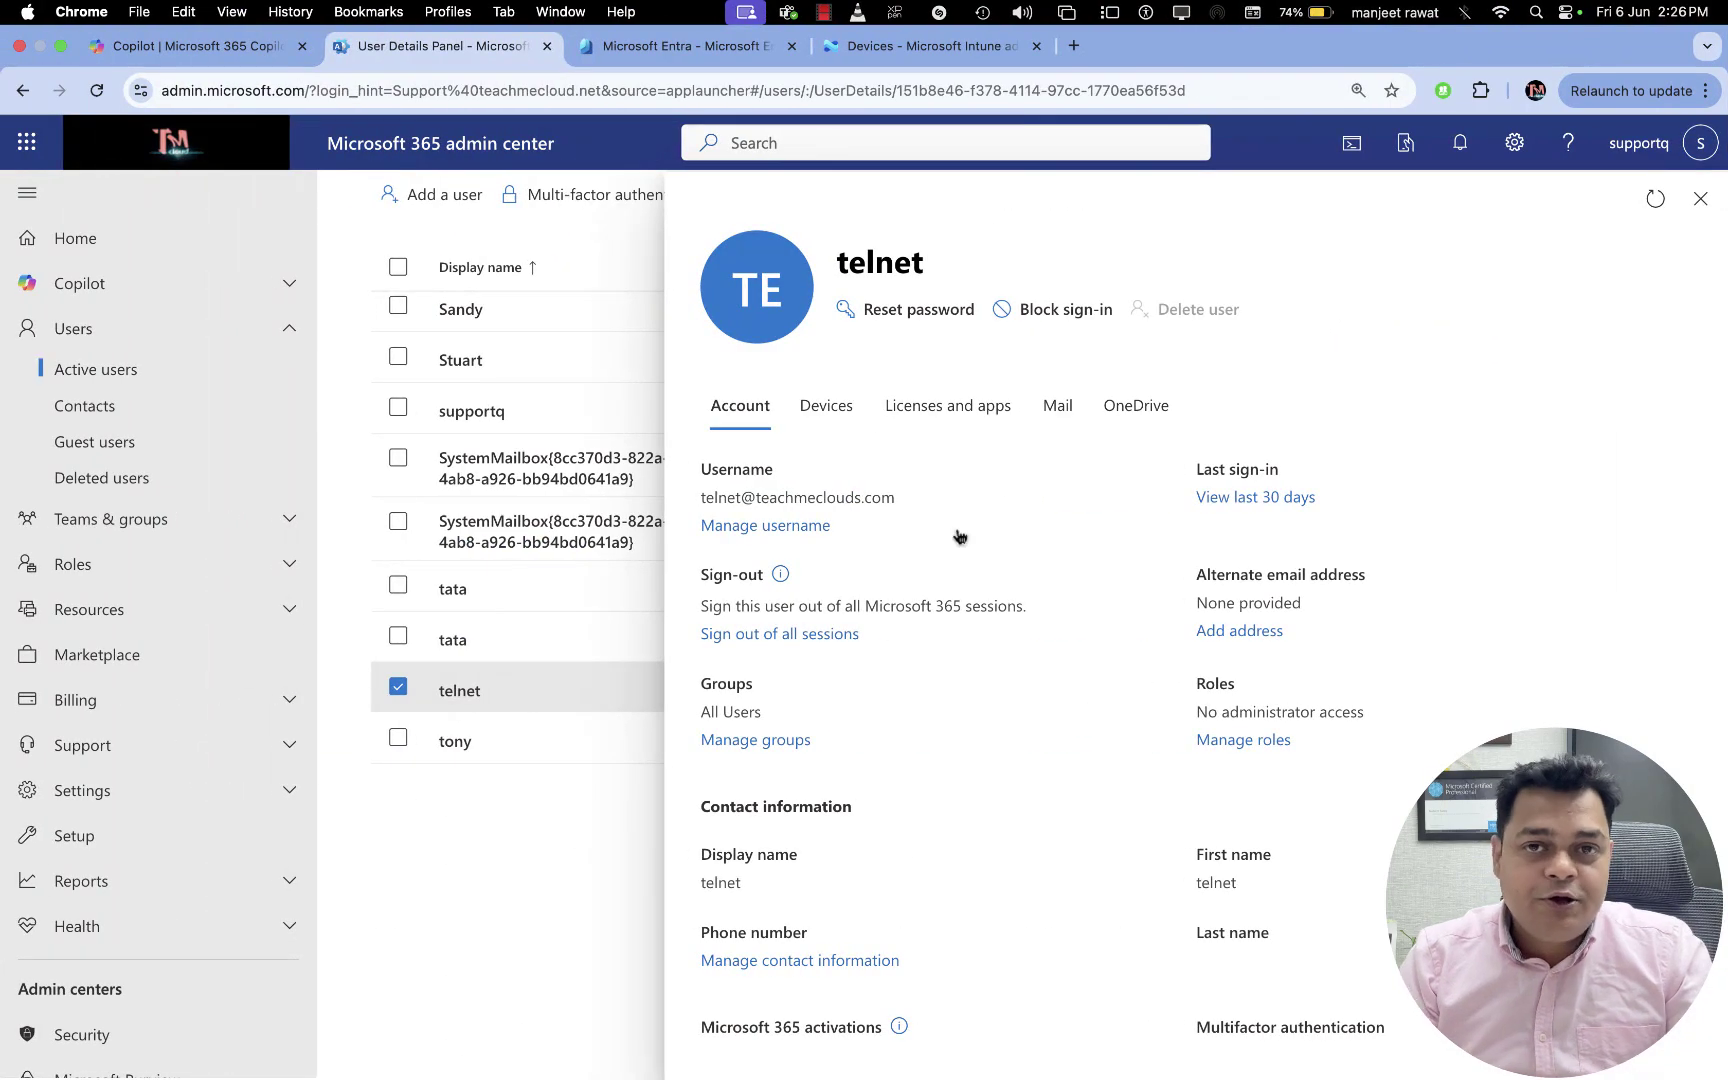
{"action": "left_click", "coordinate": [930, 315]}
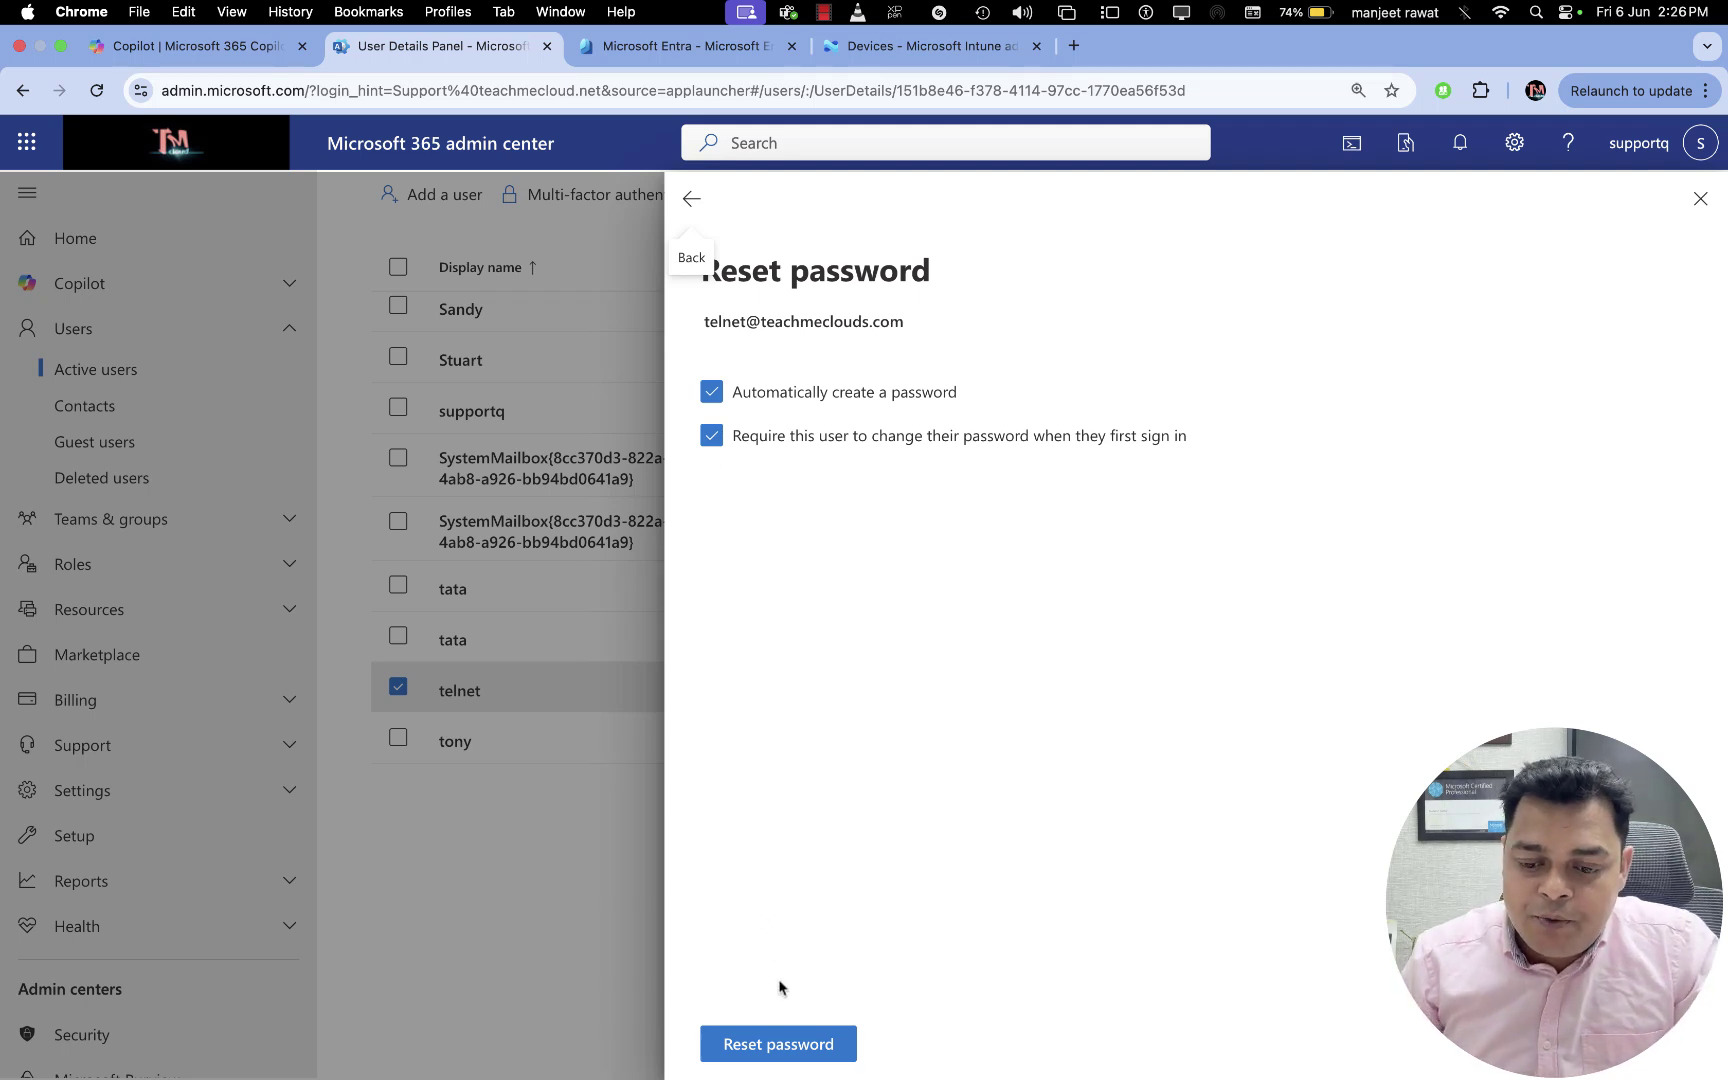
{"action": "left_click", "coordinate": [786, 1045]}
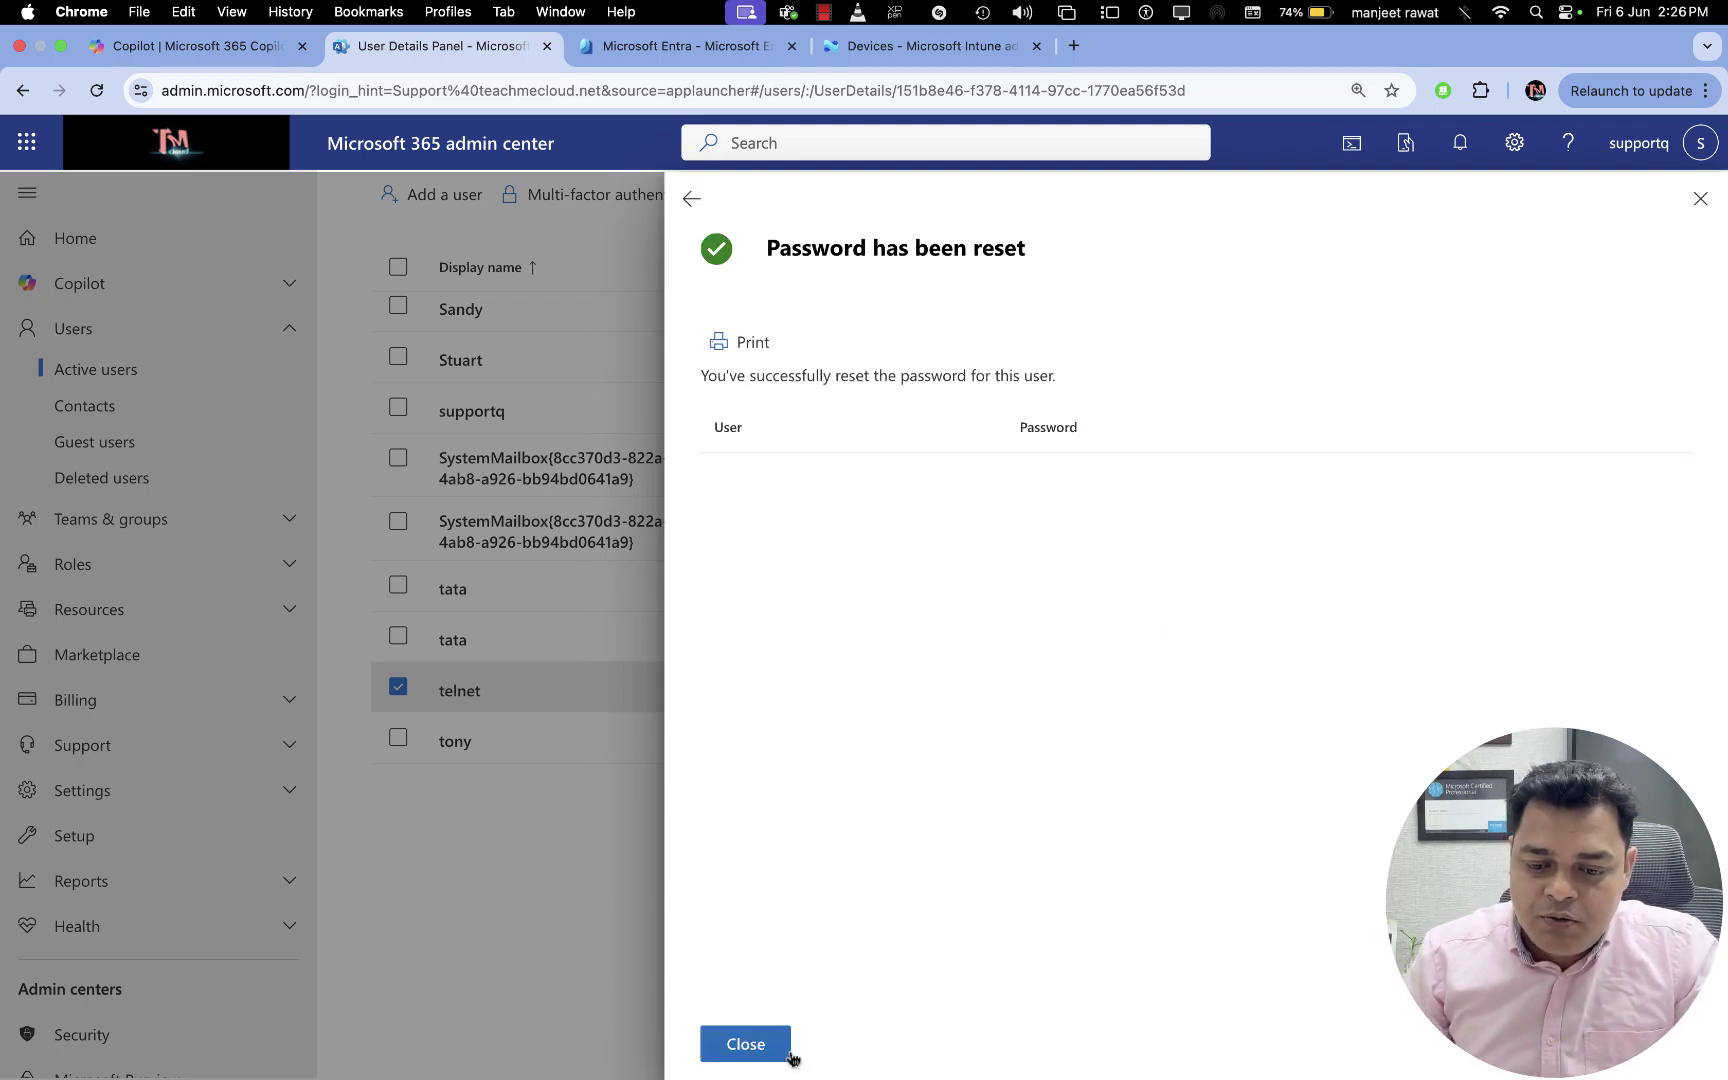
{"action": "left_click", "coordinate": [1086, 476]}
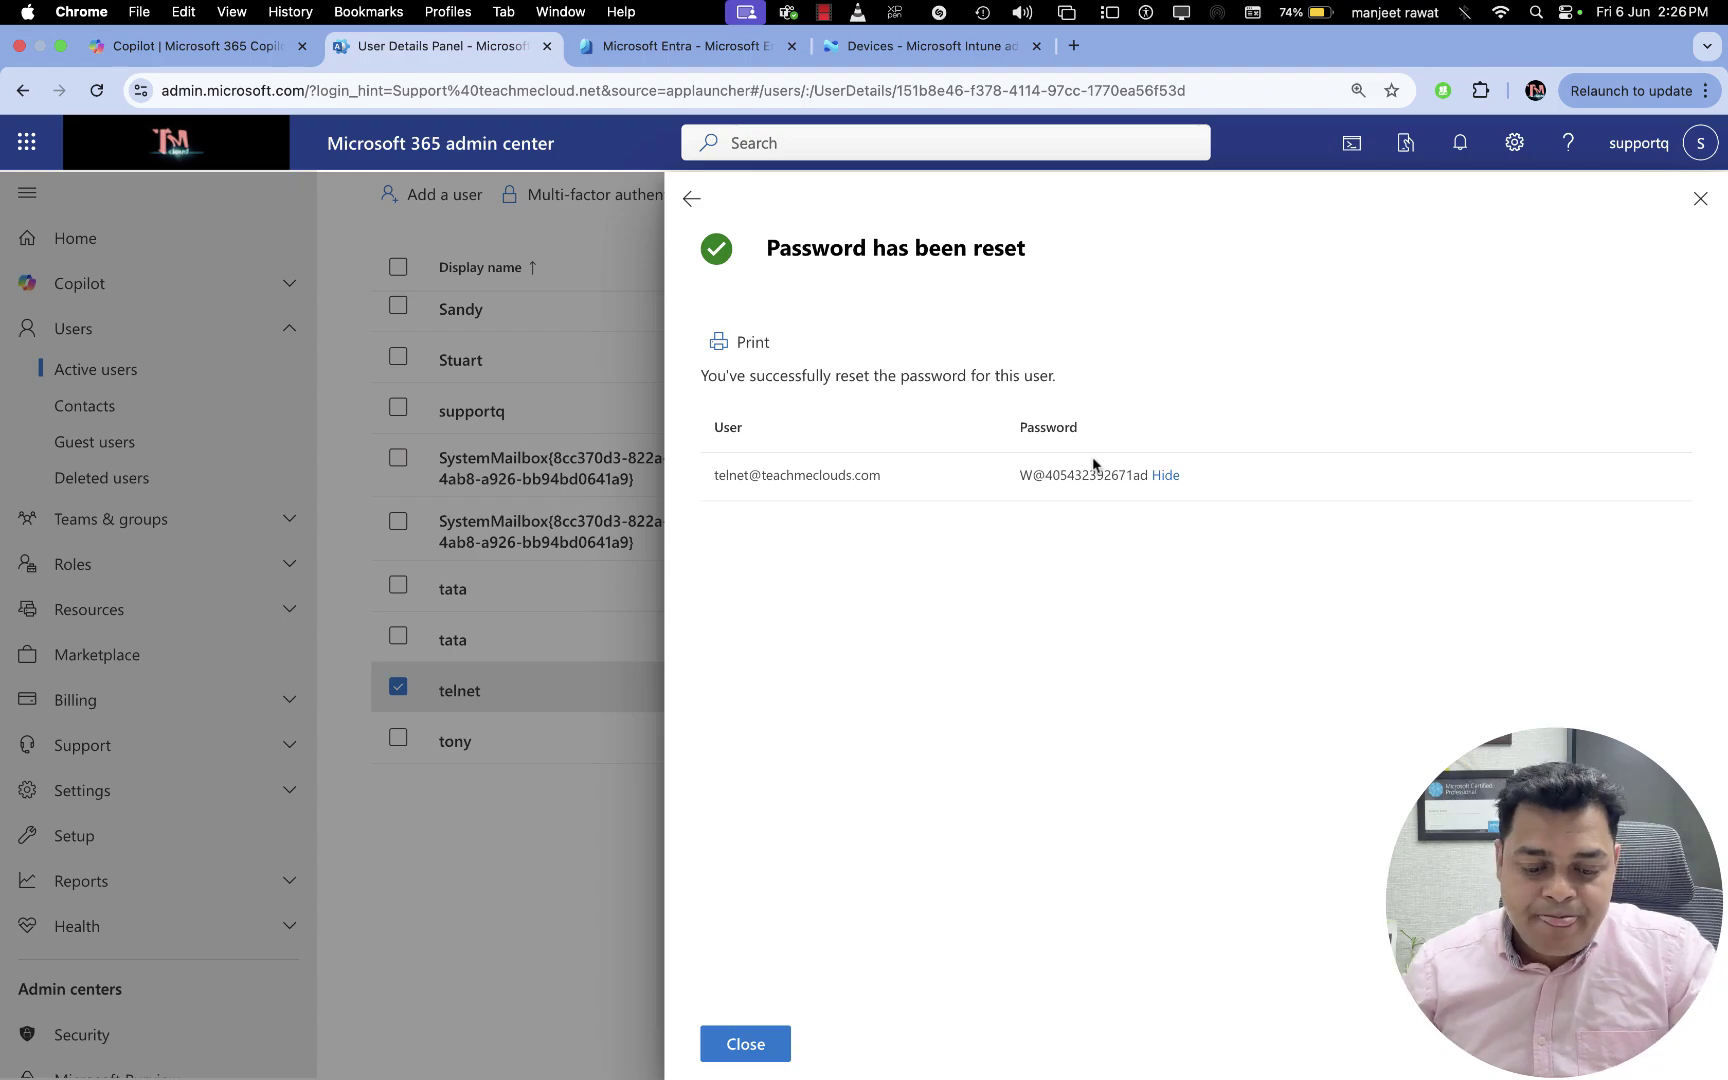
Switch to the OneNote notes and draw green pen ticks beside components 1 to 4, from Protocols to Pass-Through Auth.
{"action": "key", "text": "ctrl+Right"}
{"action": "key", "text": "ctrl+Right"}
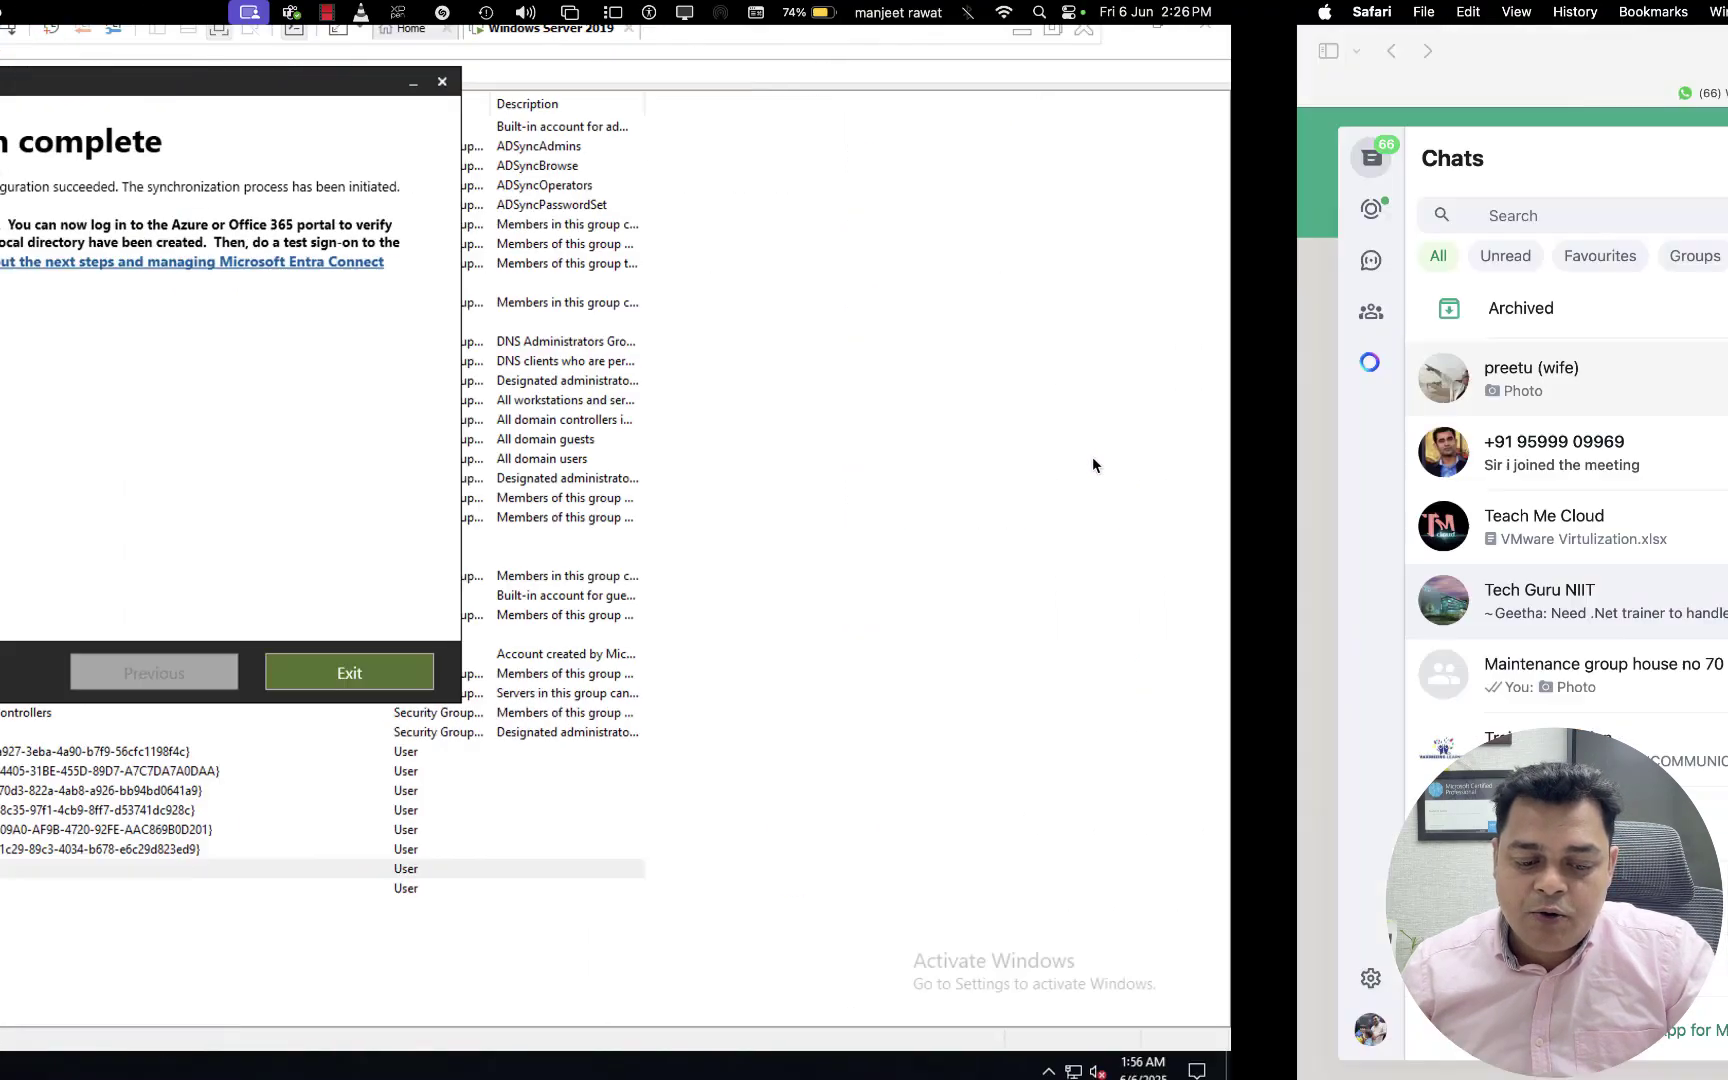
{"action": "key", "text": "ctrl+Left"}
{"action": "key", "text": "ctrl+Left"}
{"action": "key", "text": "ctrl+Left"}
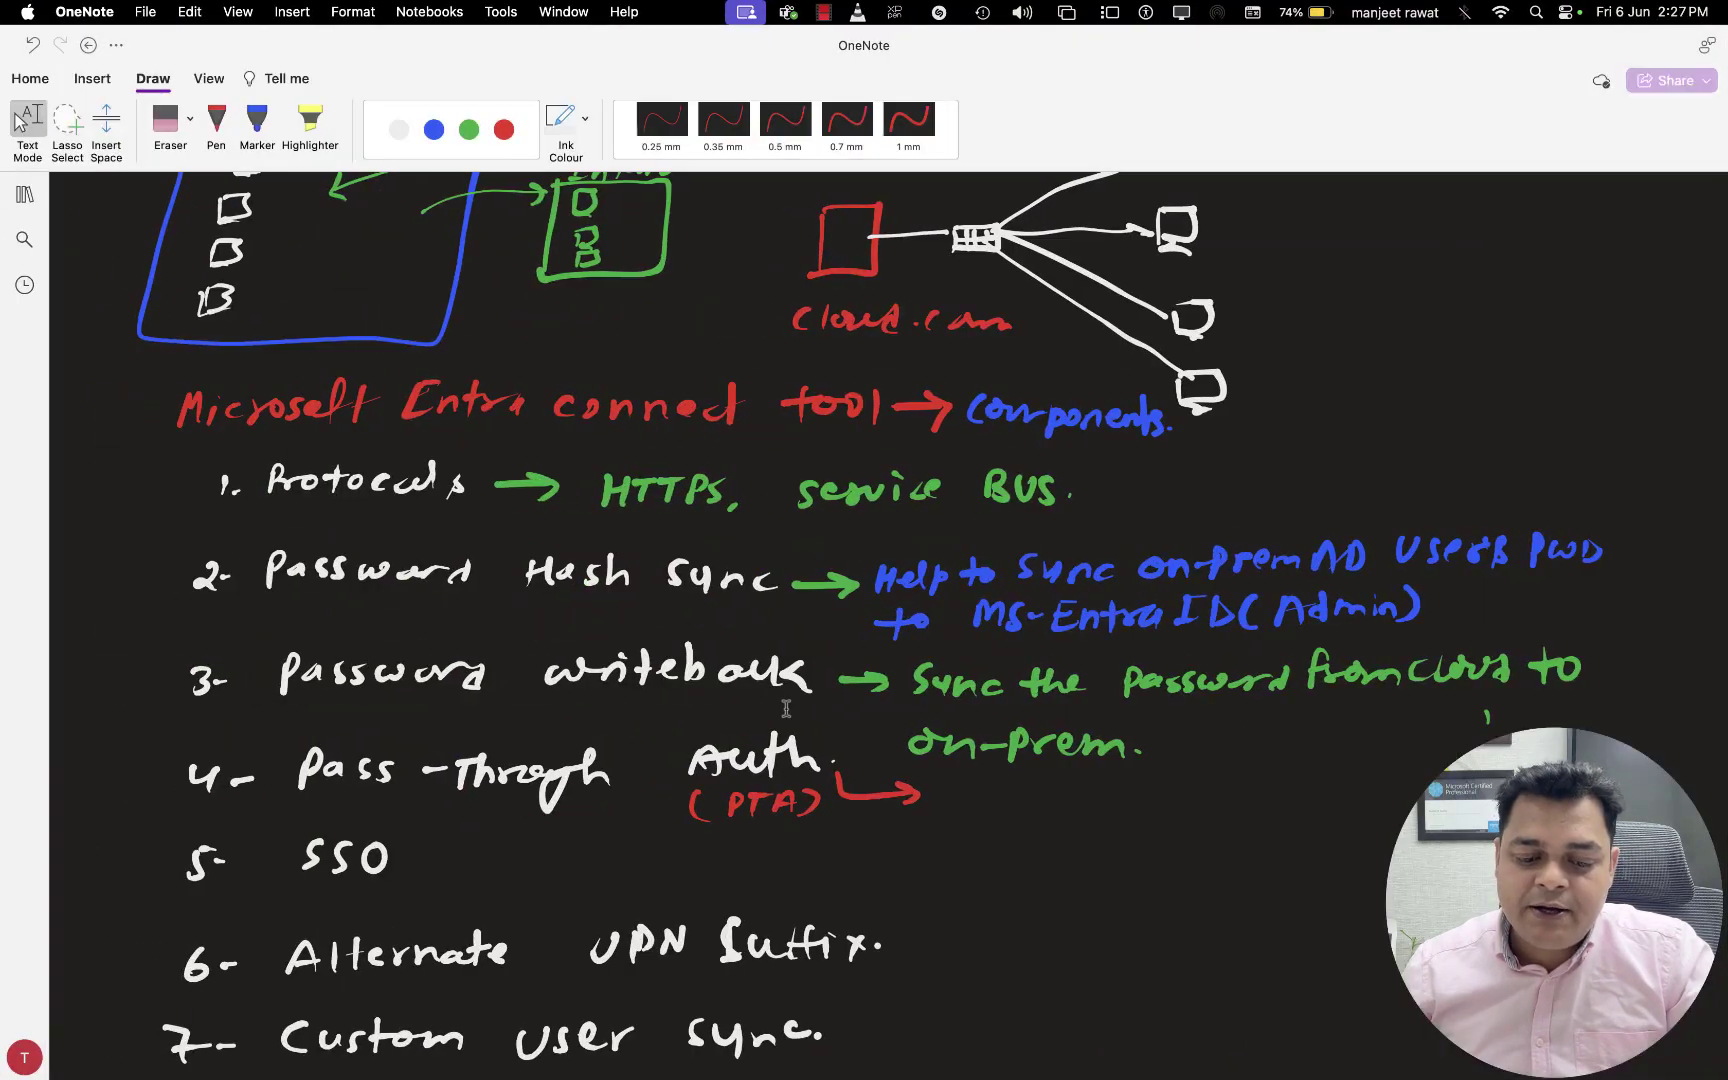
{"action": "scroll", "coordinate": [772, 728], "scroll_direction": "down", "scroll_amount": 1}
{"action": "left_click", "coordinate": [216, 122]}
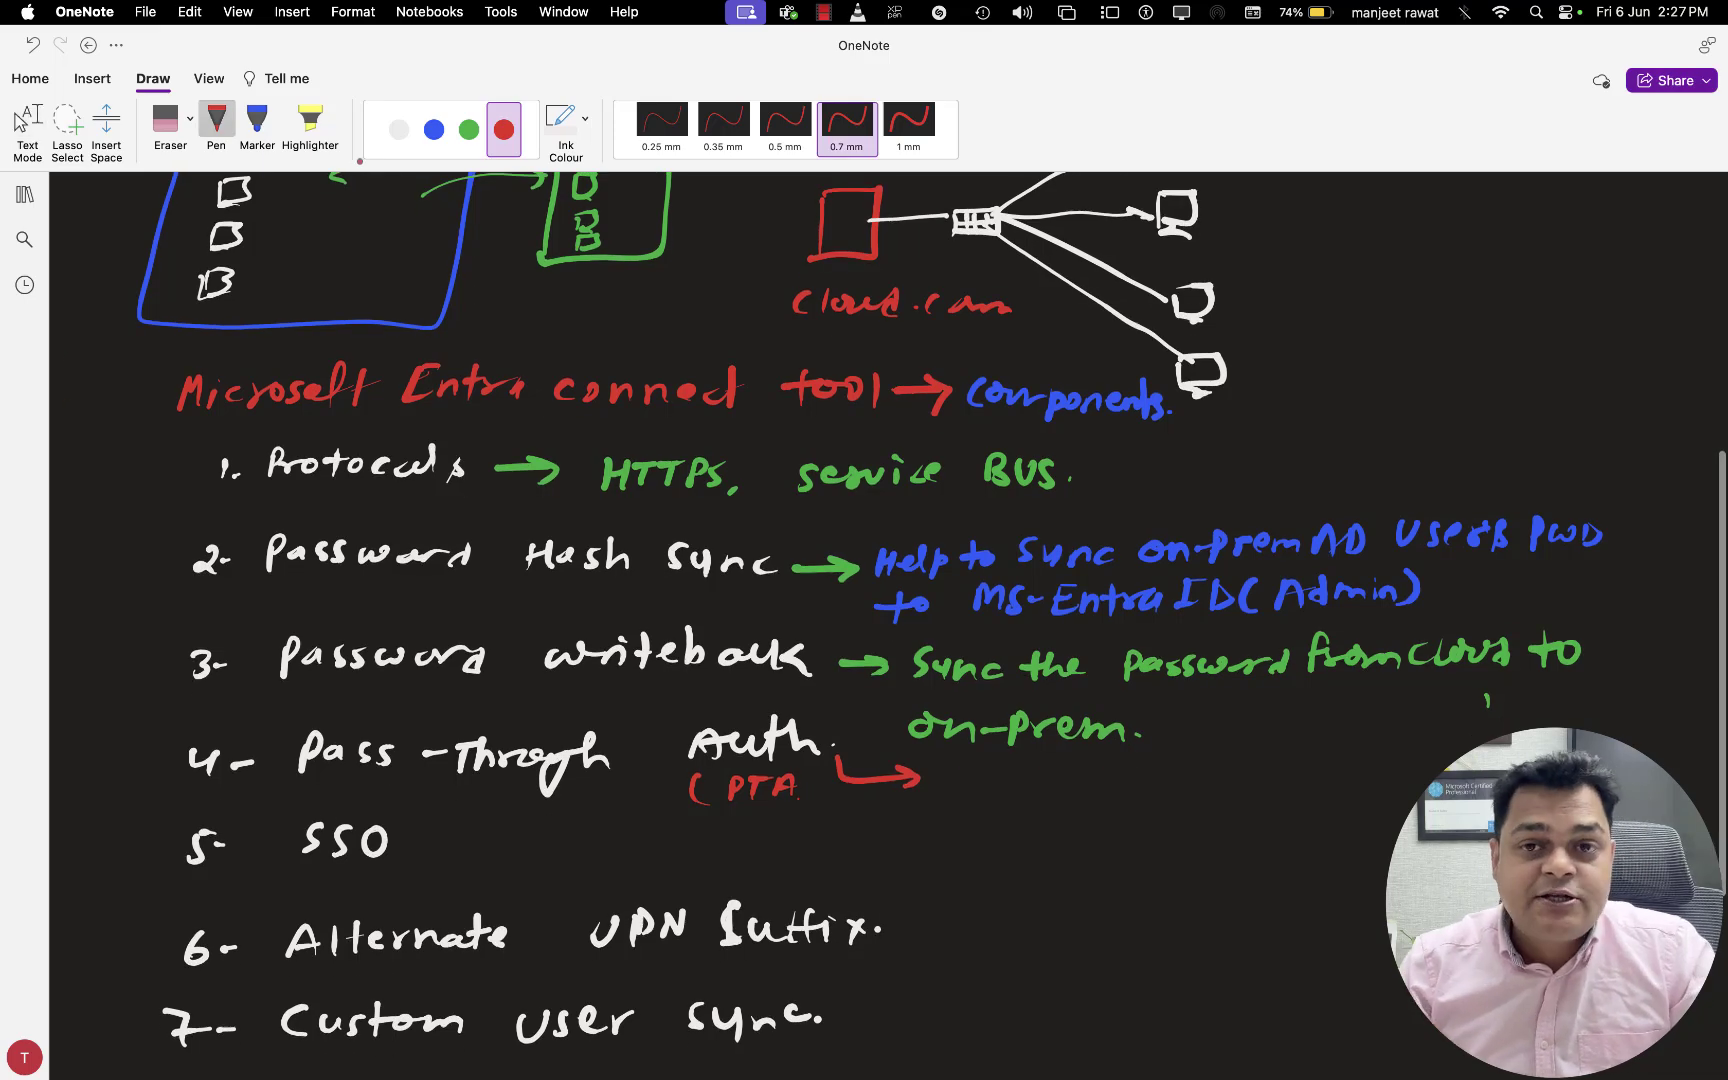
{"action": "left_click", "coordinate": [468, 130]}
{"action": "left_click_drag", "start_coordinate": [178, 470], "coordinate": [215, 460]}
{"action": "left_click_drag", "start_coordinate": [167, 548], "coordinate": [199, 541]}
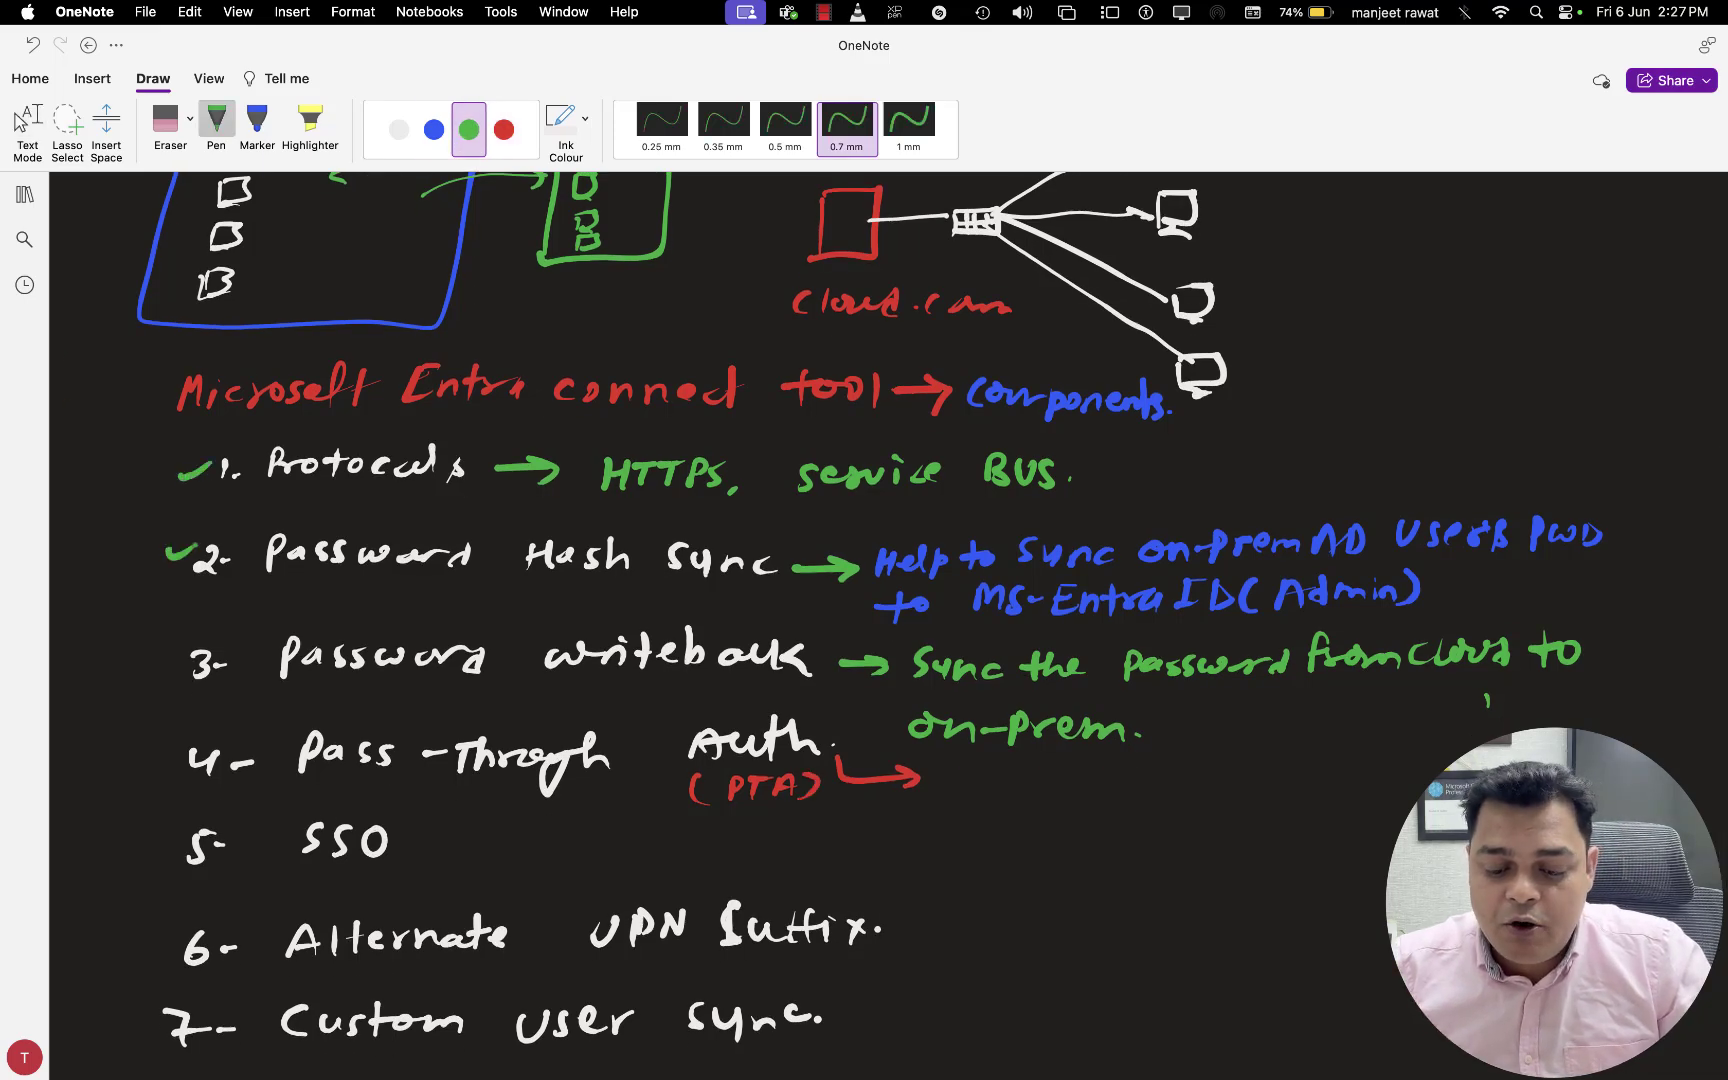
{"action": "left_click_drag", "start_coordinate": [147, 652], "coordinate": [186, 643]}
{"action": "left_click_drag", "start_coordinate": [138, 750], "coordinate": [196, 734]}
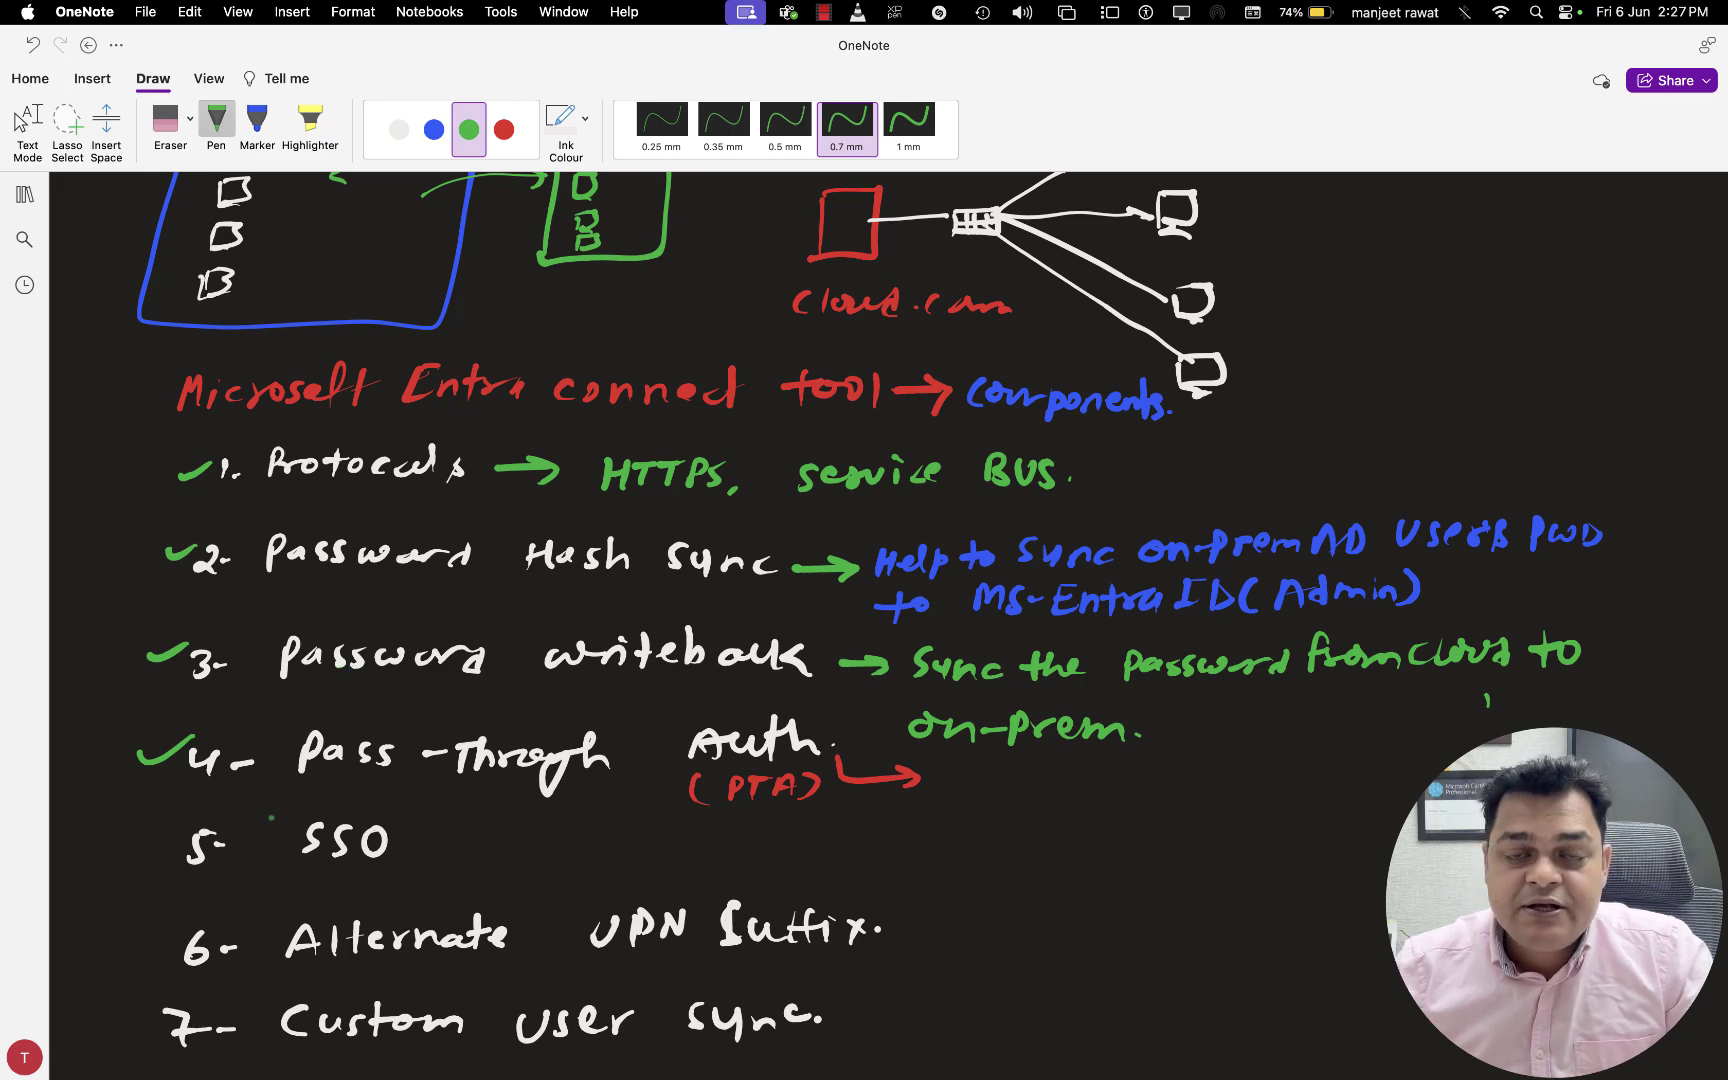
Draw a green bracket arrow beside the component list from item 5, SSO, down to item 7, Custom user sync.
{"action": "scroll", "coordinate": [271, 818], "scroll_direction": "down", "scroll_amount": 2}
{"action": "mouse_move", "coordinate": [125, 758]}
{"action": "left_mouse_down"}
{"action": "mouse_move", "coordinate": [86, 955]}
{"action": "mouse_move", "coordinate": [130, 960]}
{"action": "mouse_move", "coordinate": [146, 772]}
{"action": "left_mouse_up"}
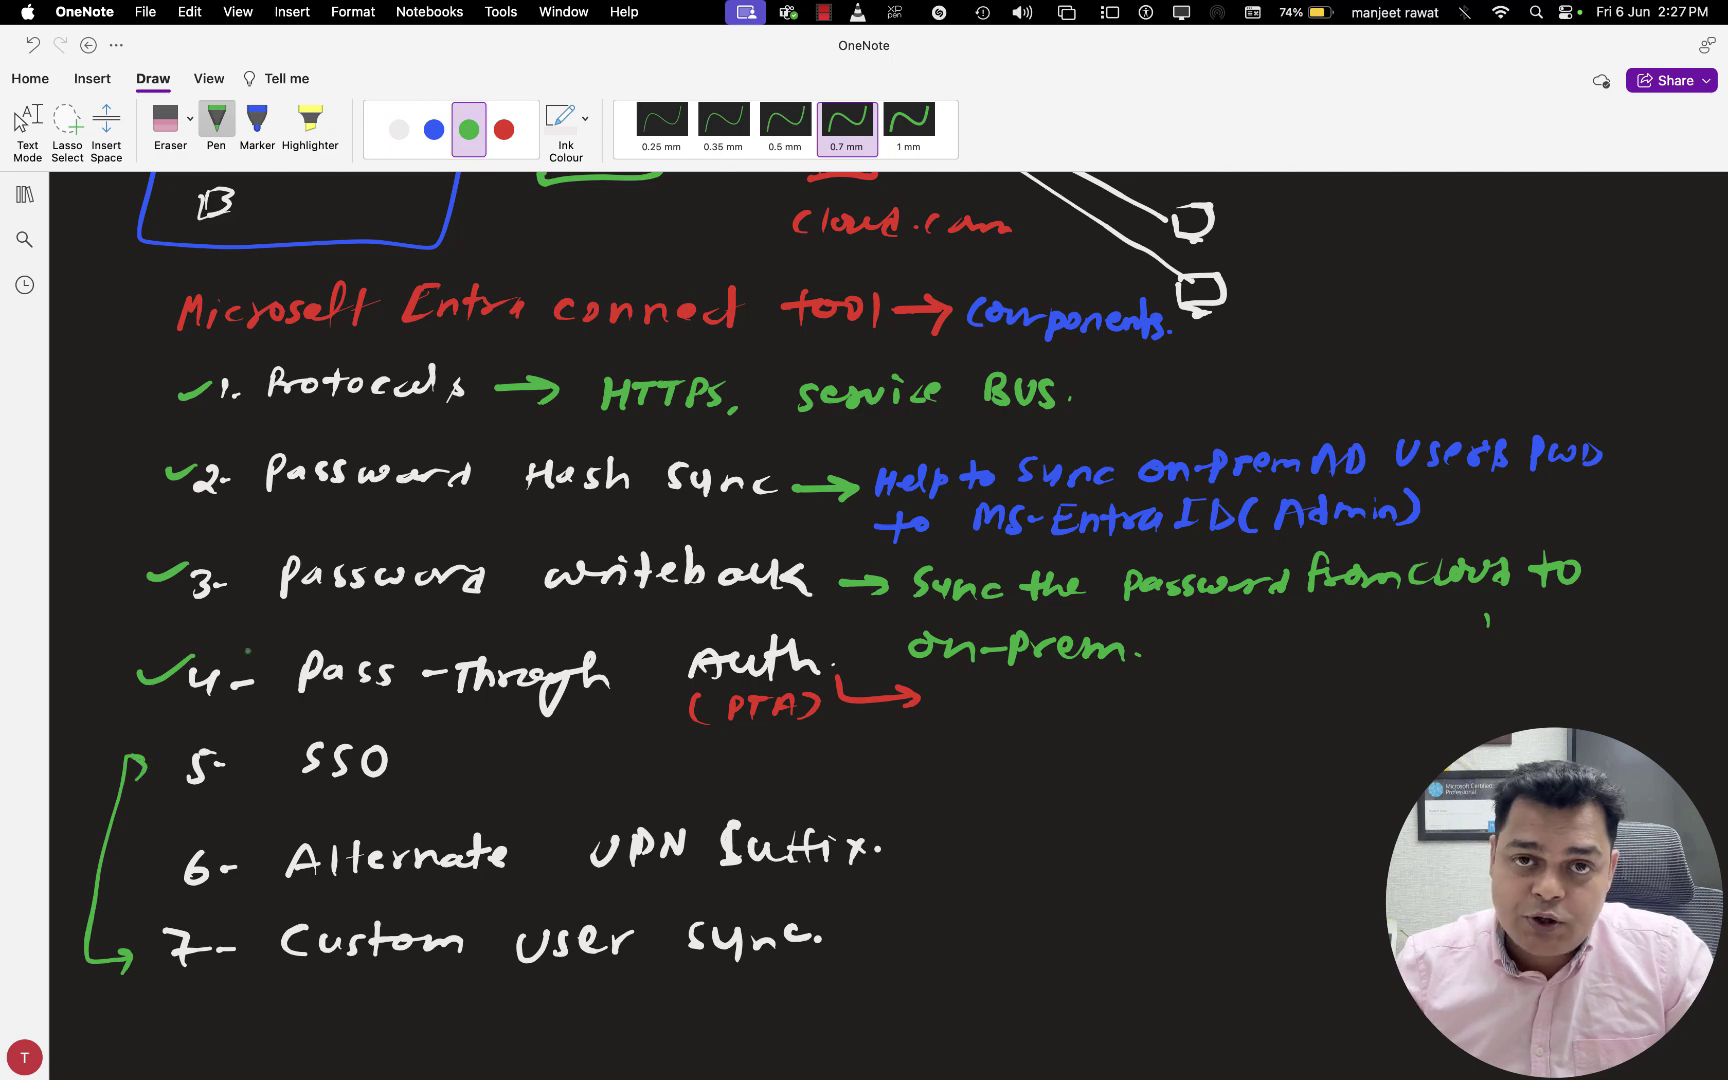
{"action": "key", "text": "Escape"}
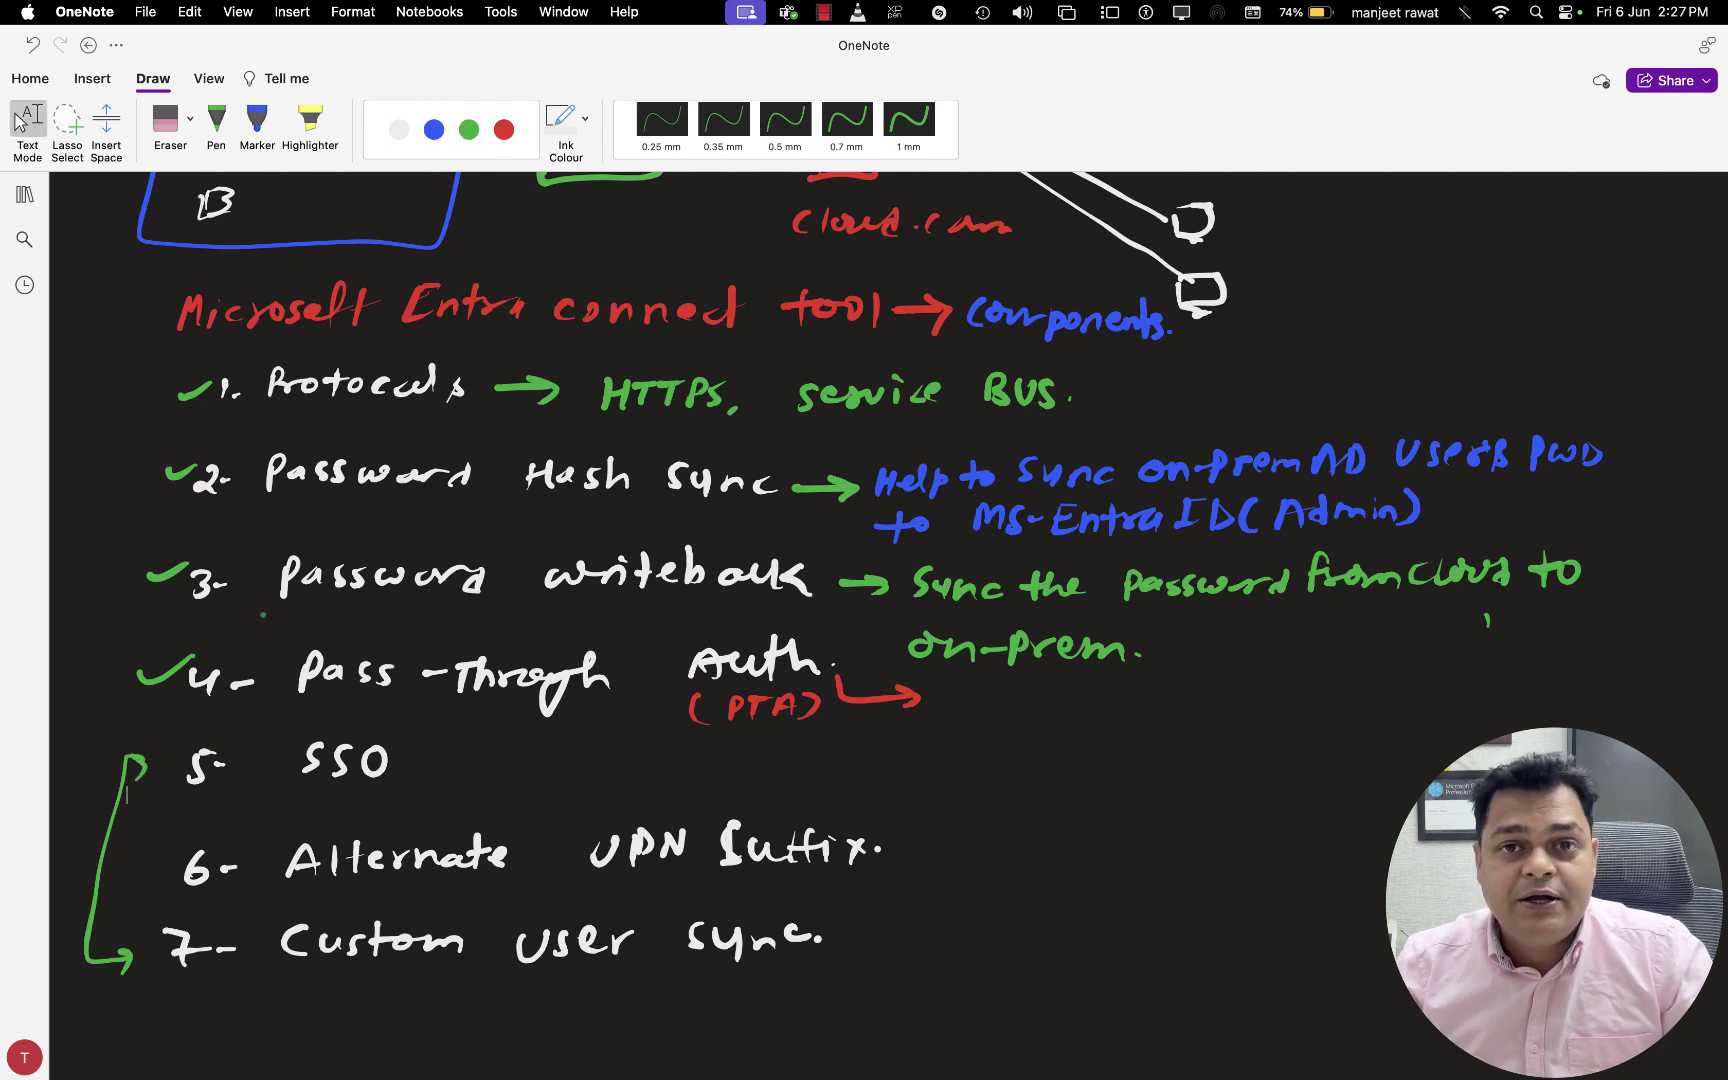